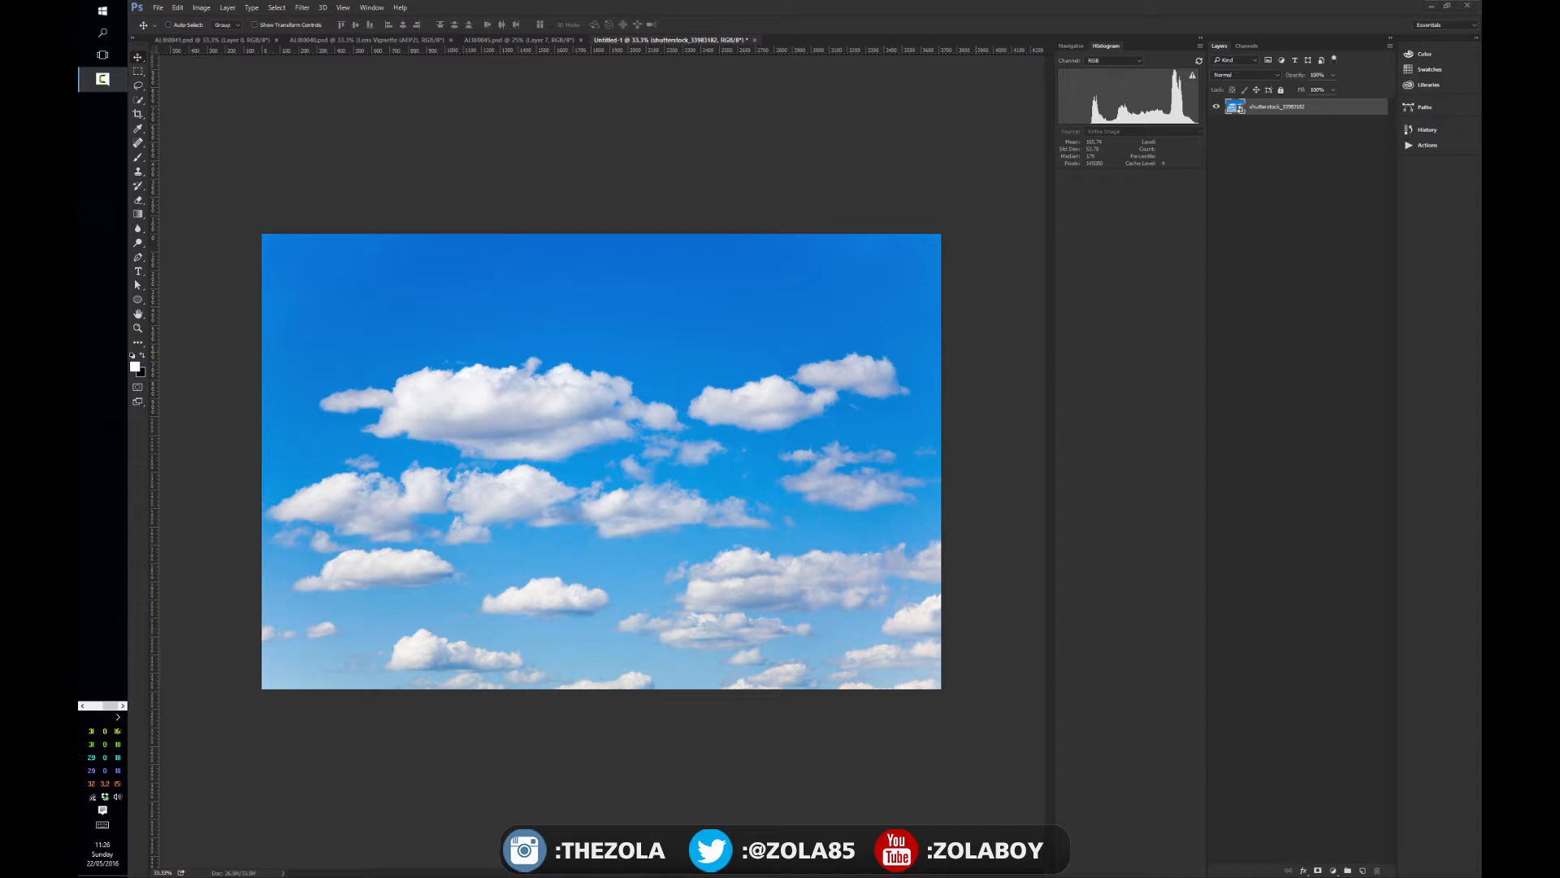
- Activate the Brush tool and browse through the available brush presets beside the sky photo
mouse_move(1481, 166)
mouse_down()
mouse_move(846, 122)
mouse_move(738, 81)
mouse_up()
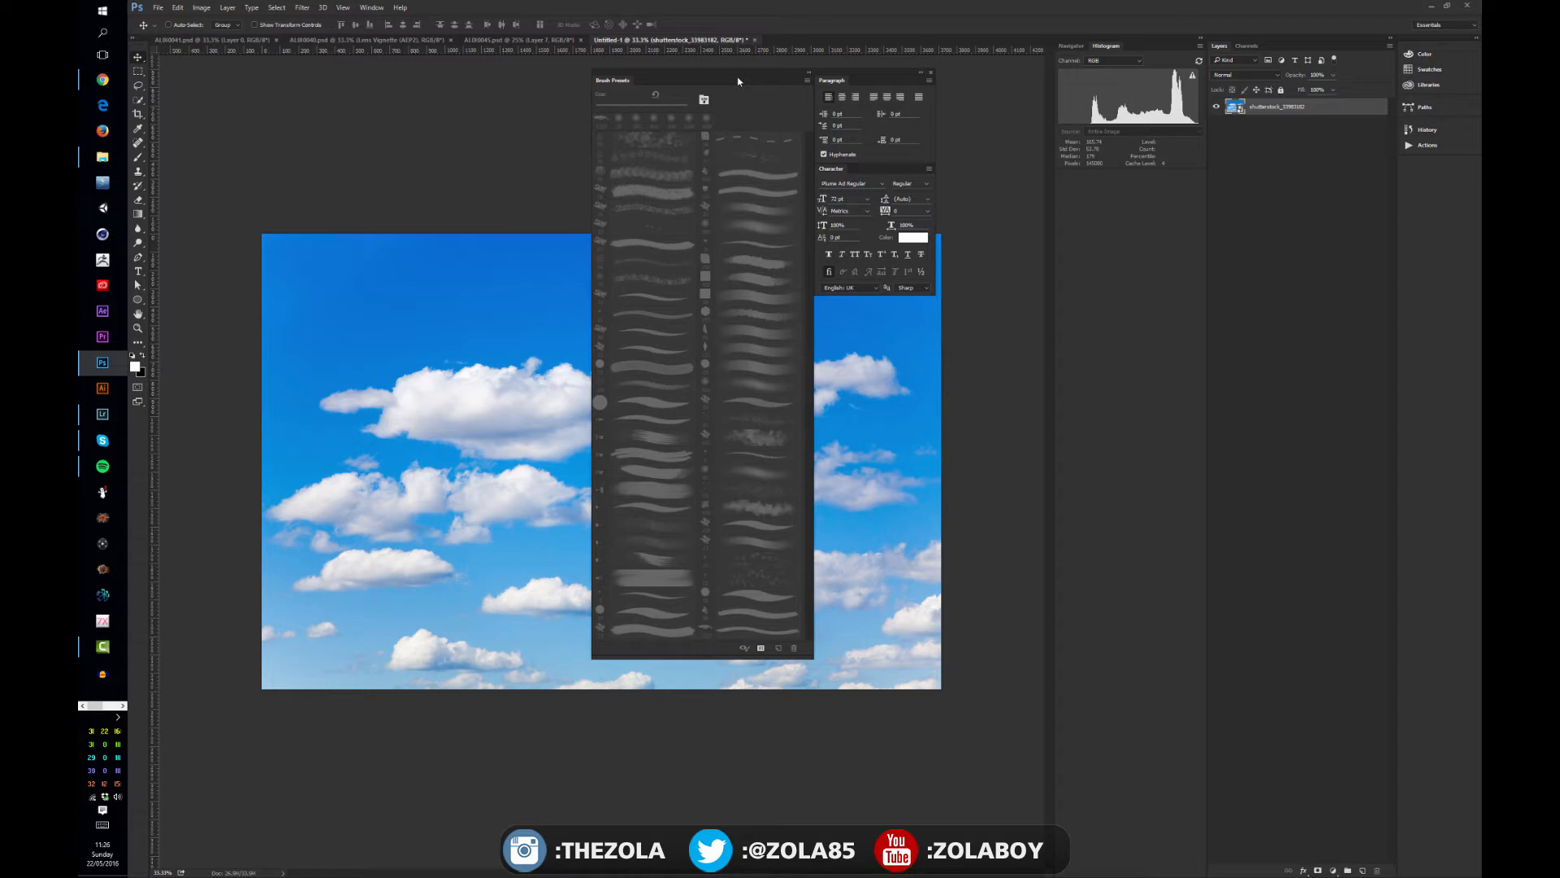
key(b)
scroll(811, 446, up, 5)
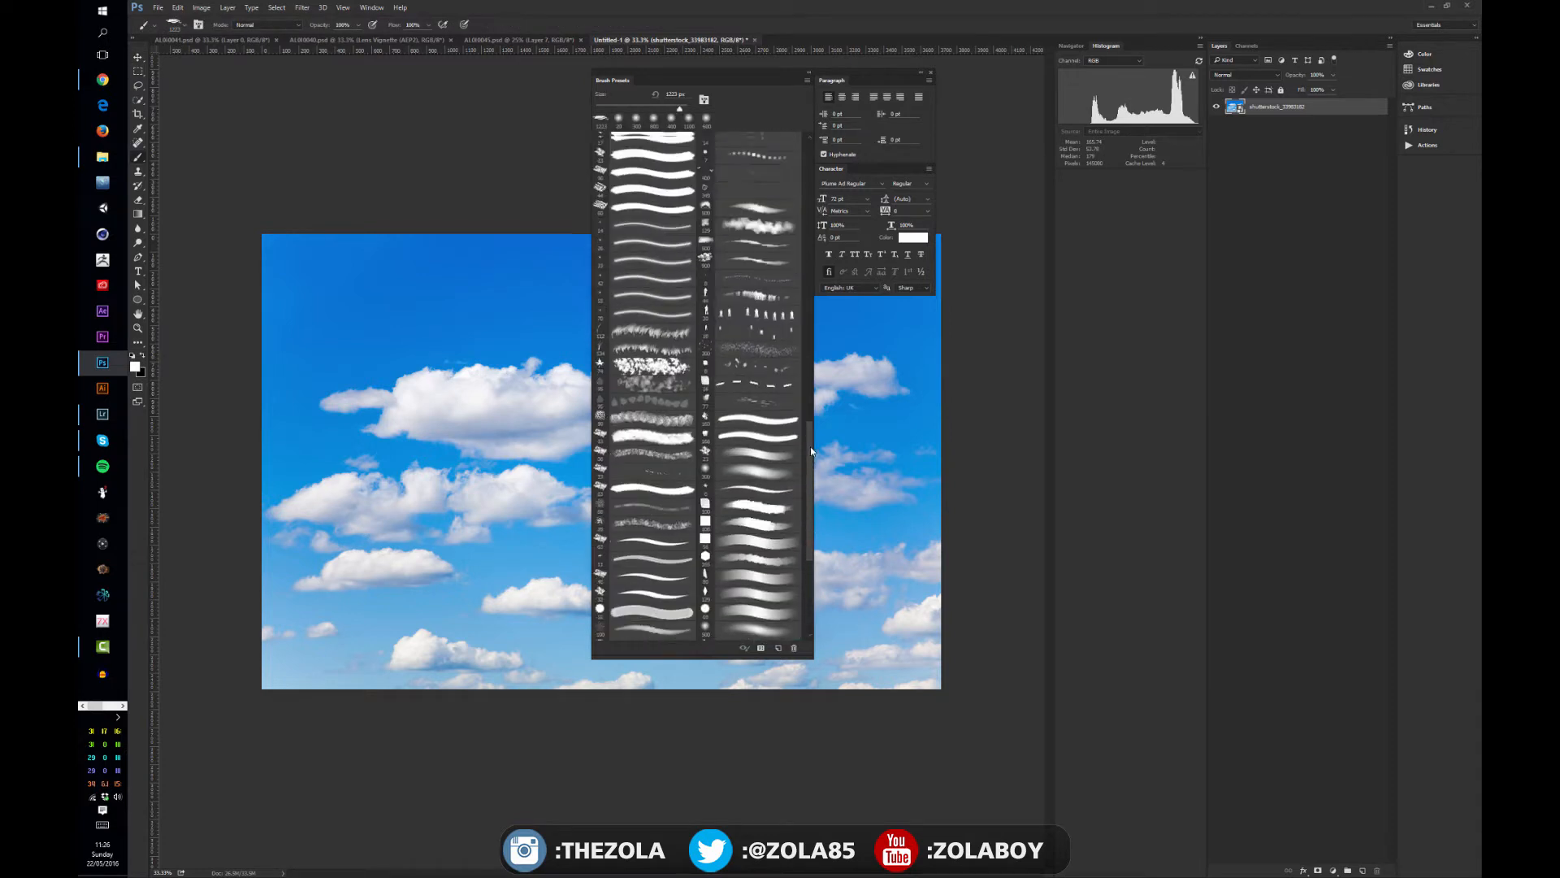
drag(812, 411, 804, 341)
drag(811, 398, 806, 457)
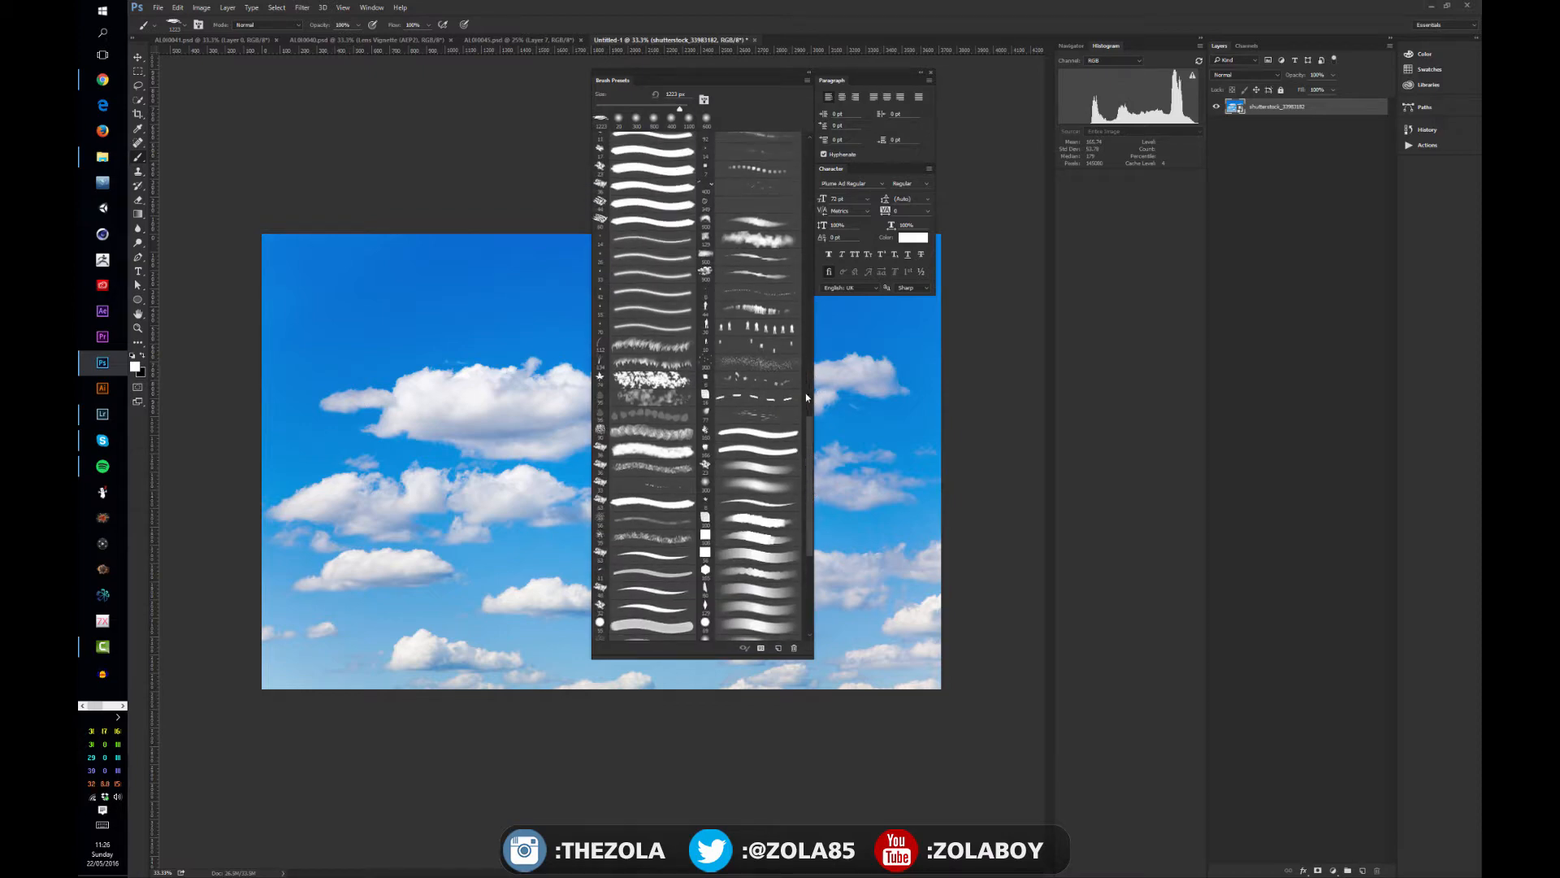
mouse_move(806, 393)
mouse_down()
mouse_move(807, 432)
mouse_move(798, 272)
mouse_move(842, 615)
mouse_up()
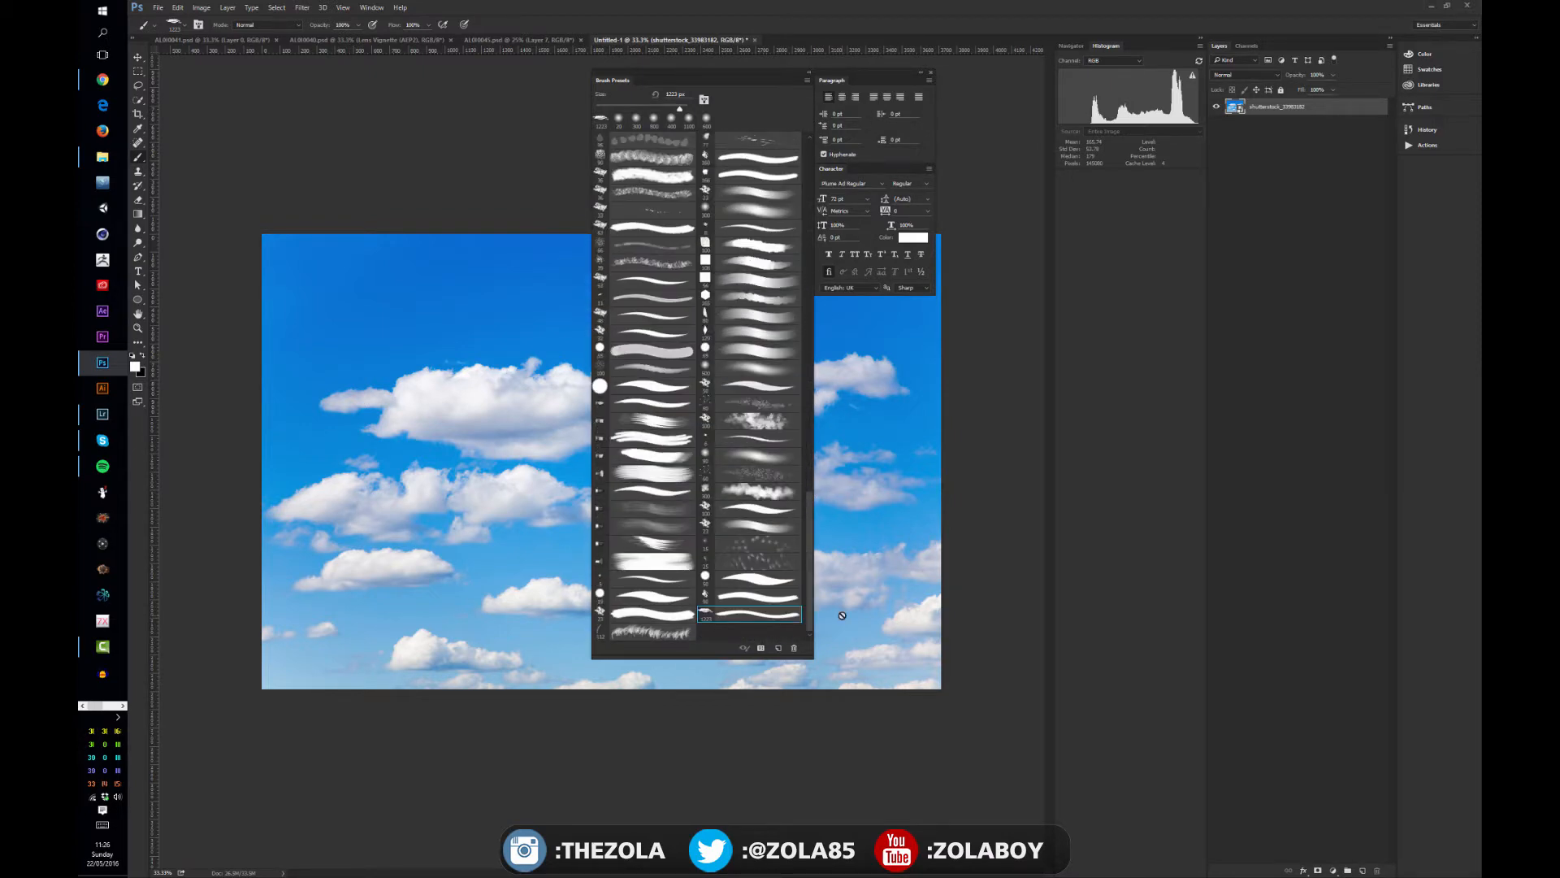
drag(722, 74, 1480, 106)
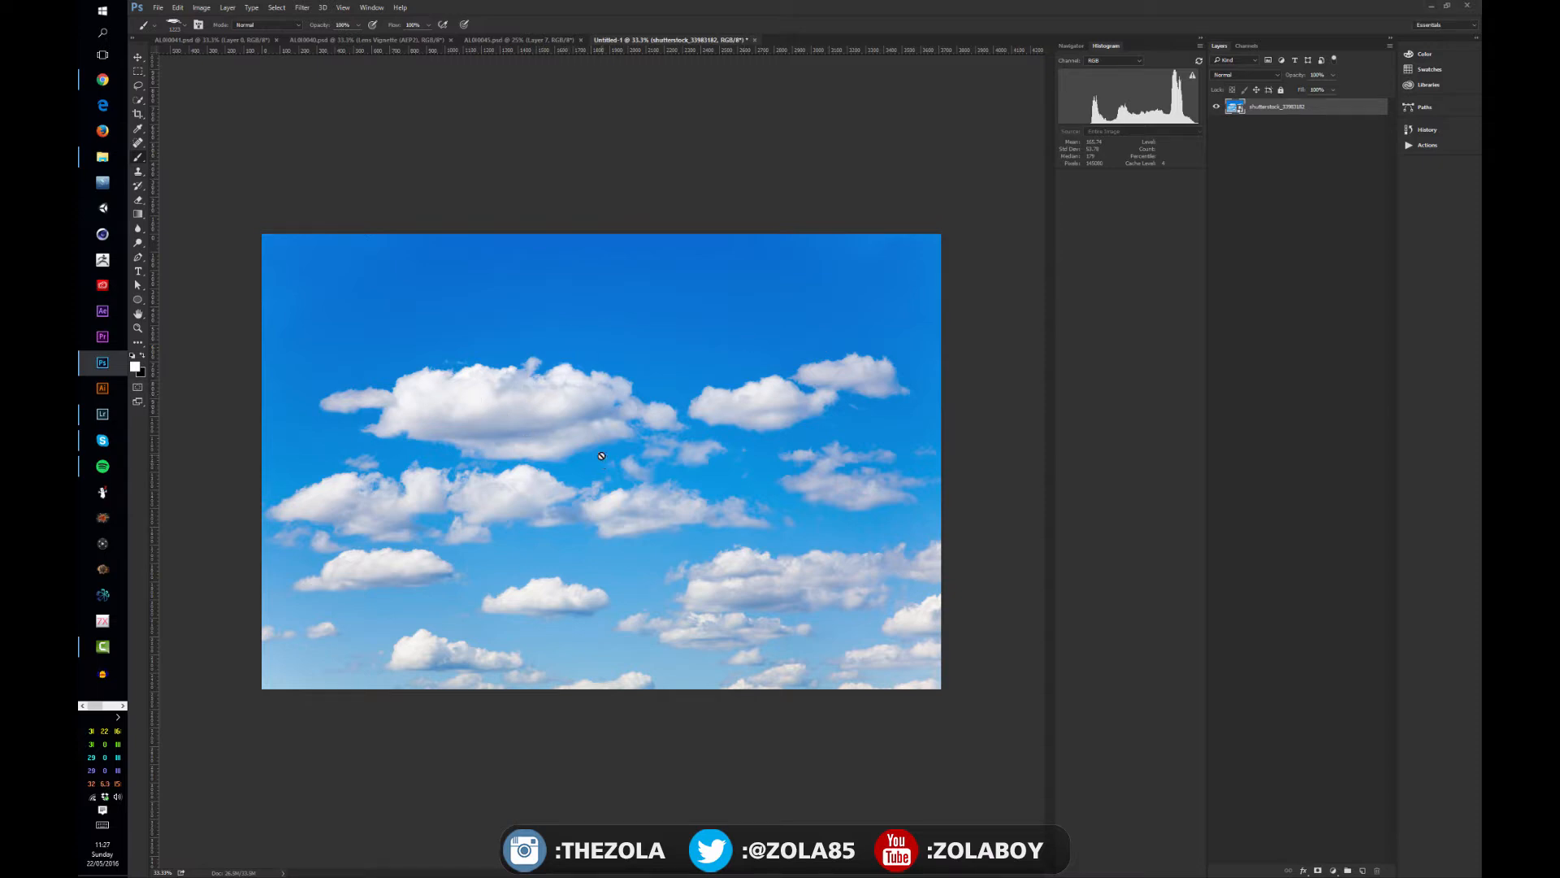
- Bring the brush presets beside the canvas, create a new document and fill its layer with 50% Gray
click(1363, 870)
key(ctrl+z)
mouse_move(1557, 104)
mouse_down()
mouse_move(1143, 130)
mouse_move(929, 171)
mouse_move(1059, 248)
mouse_move(1032, 235)
mouse_up()
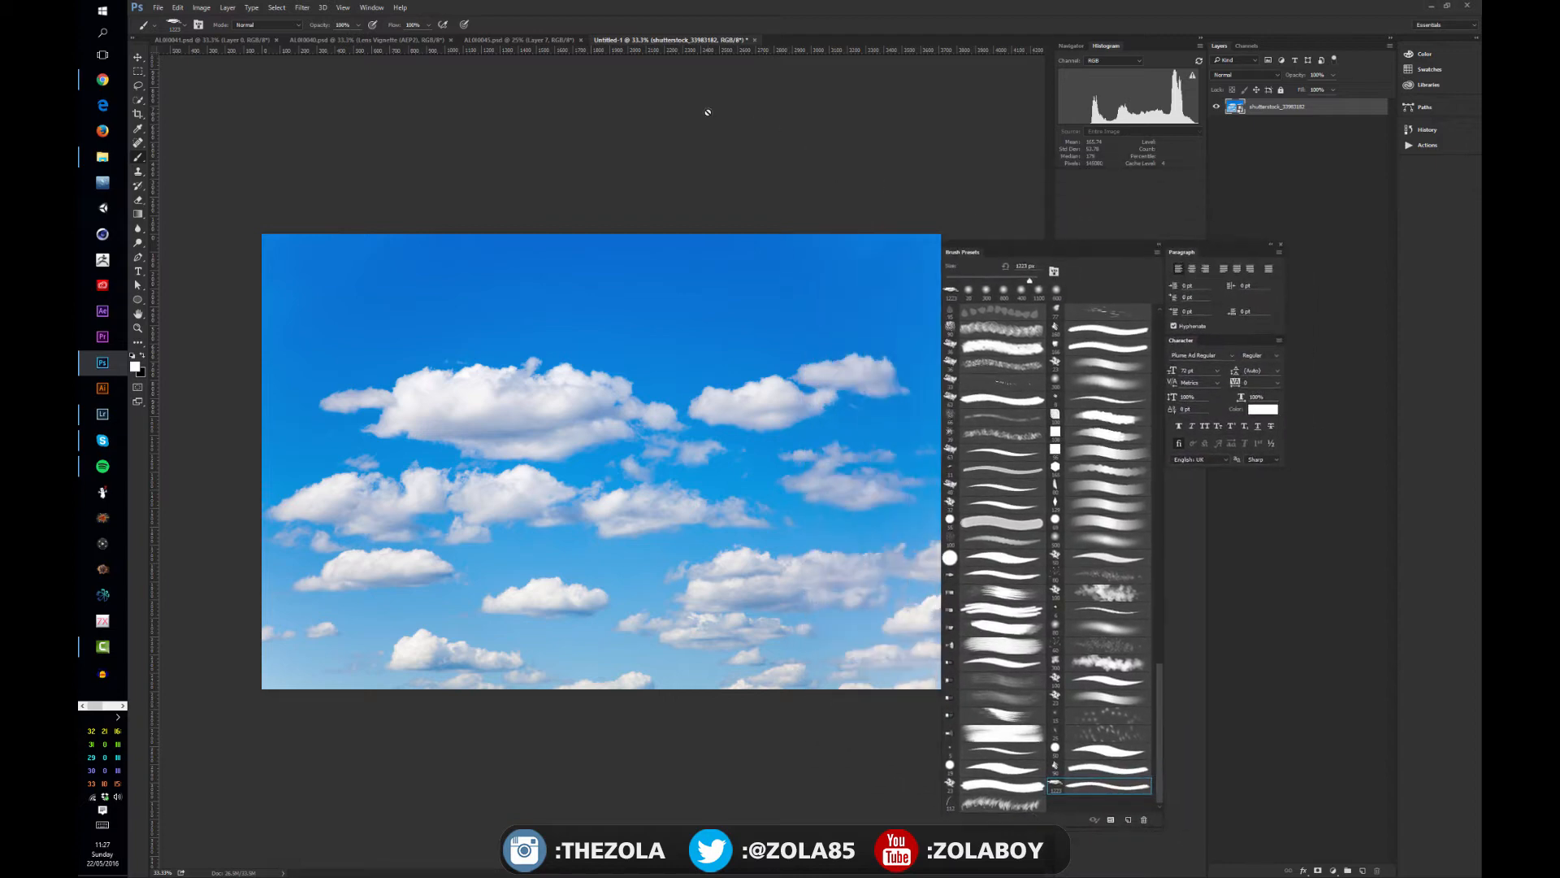
key(ctrl+n)
key(Return)
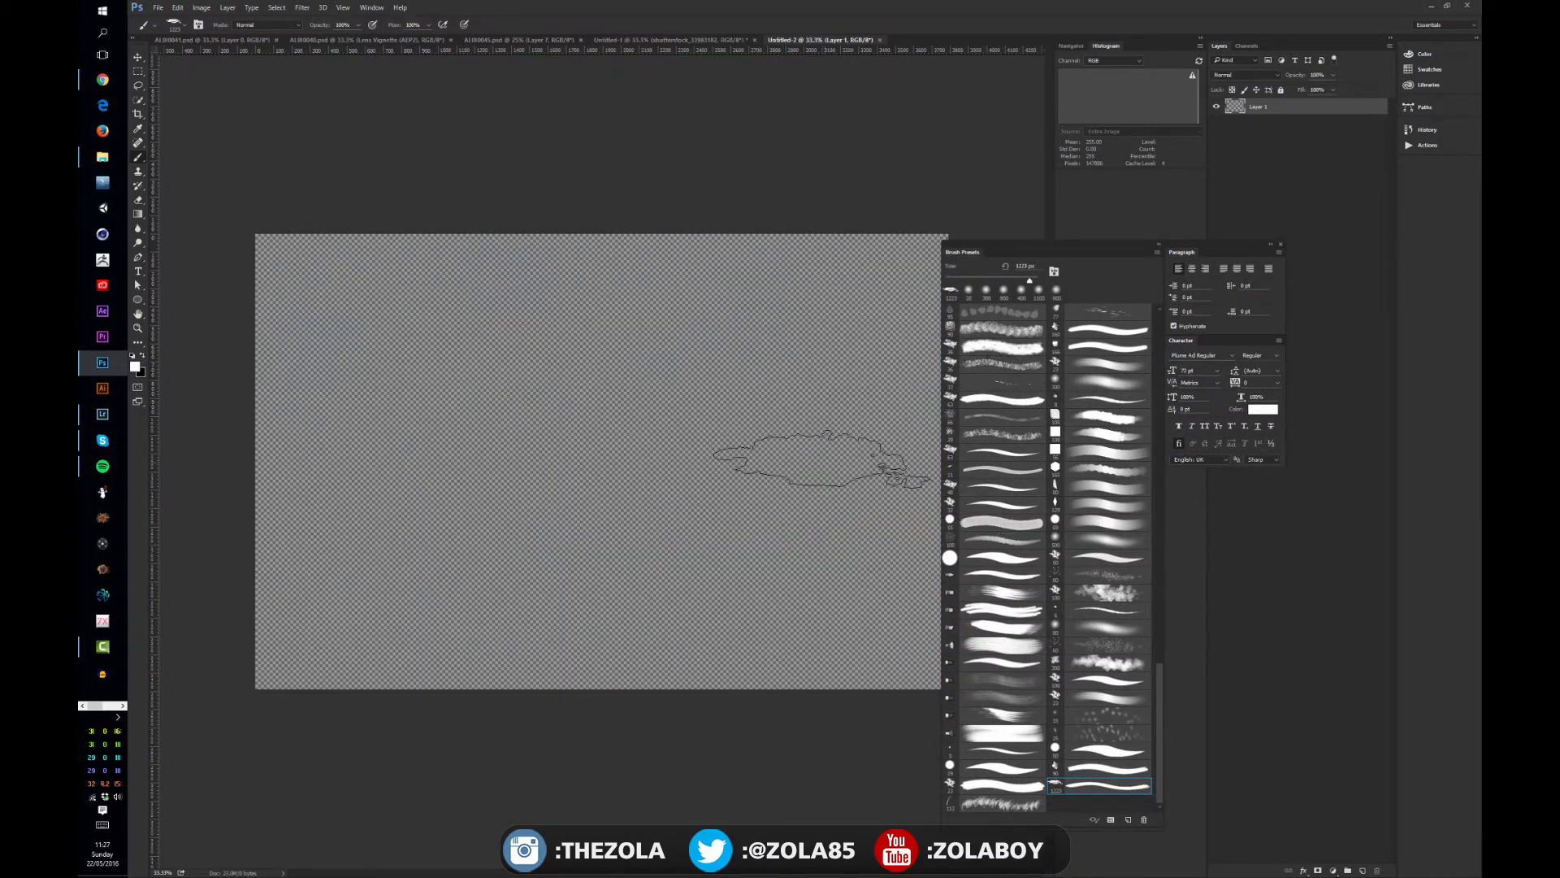
key(shift+BackSpace)
click(736, 266)
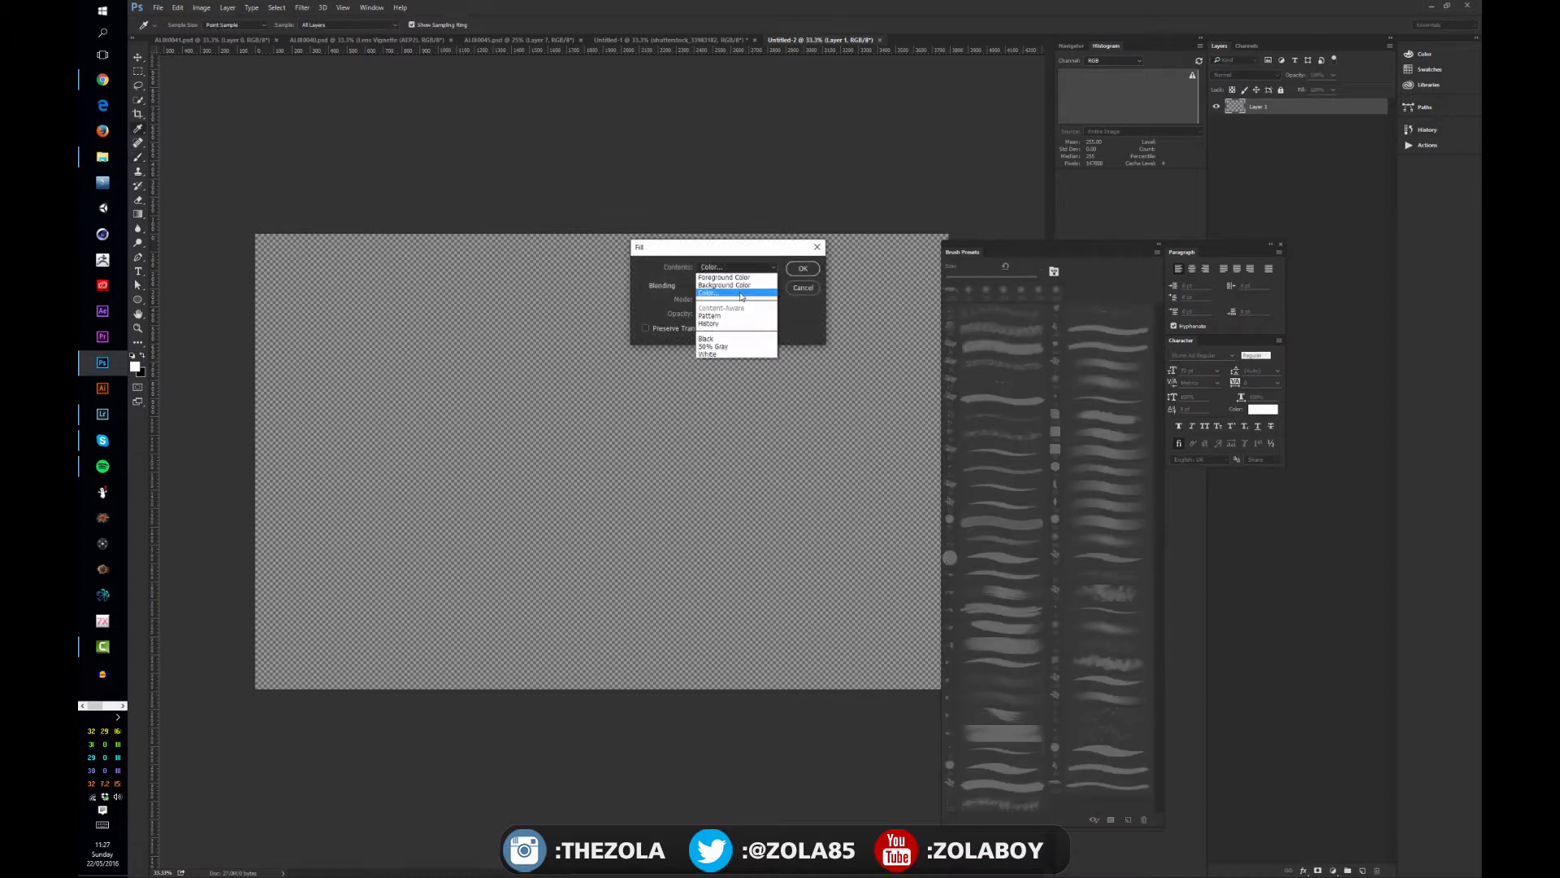
click(714, 346)
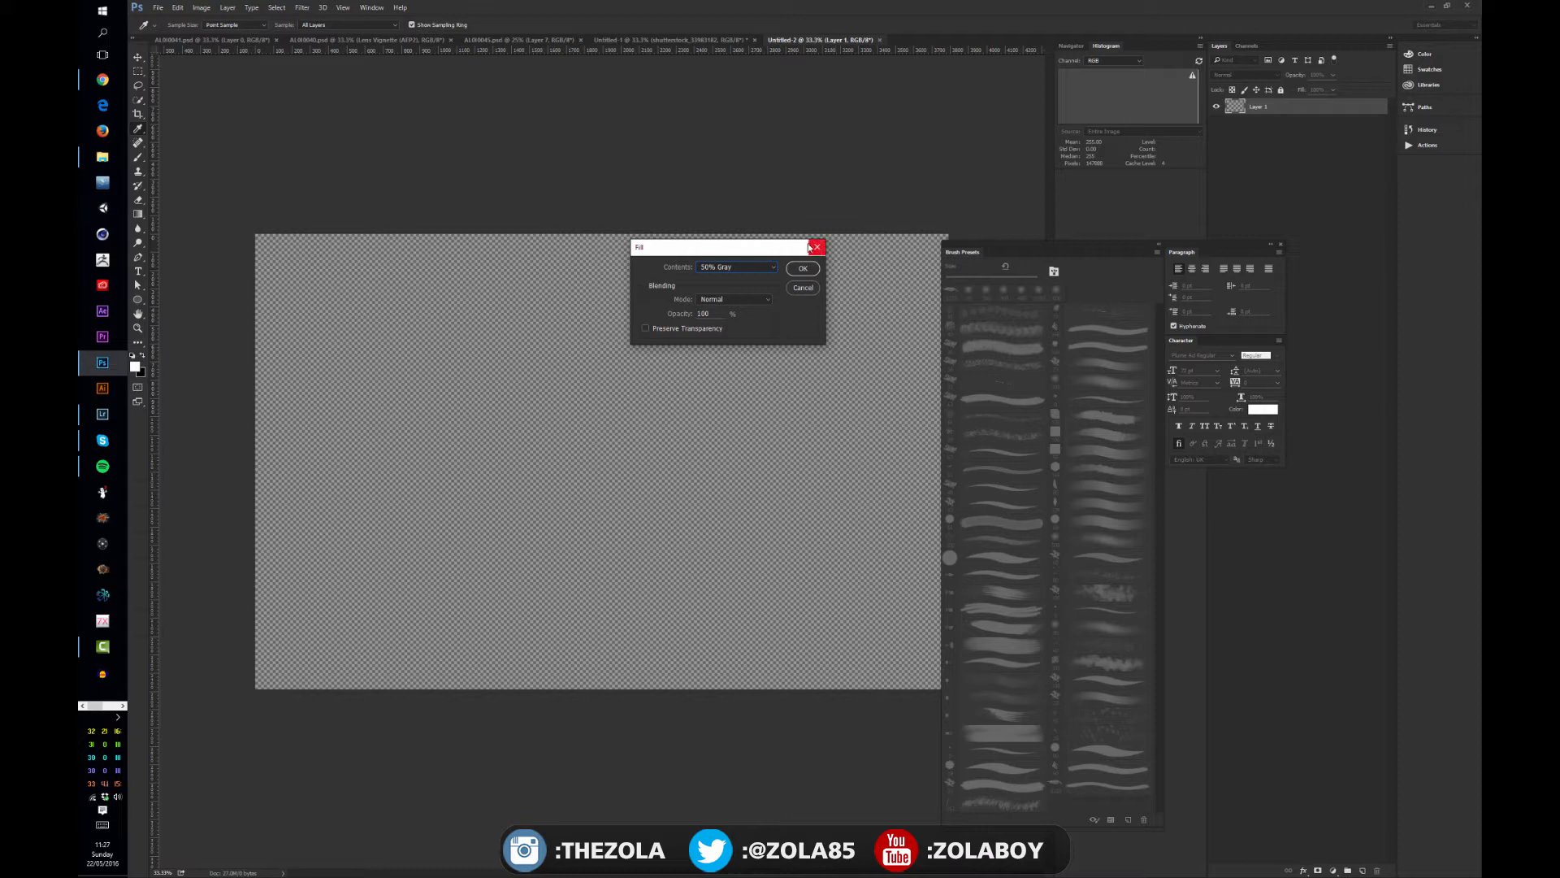
click(803, 269)
- Paint a large, puffy white test cloud across the middle of the gray canvas with an enlarged textured cloud brush
key(b)
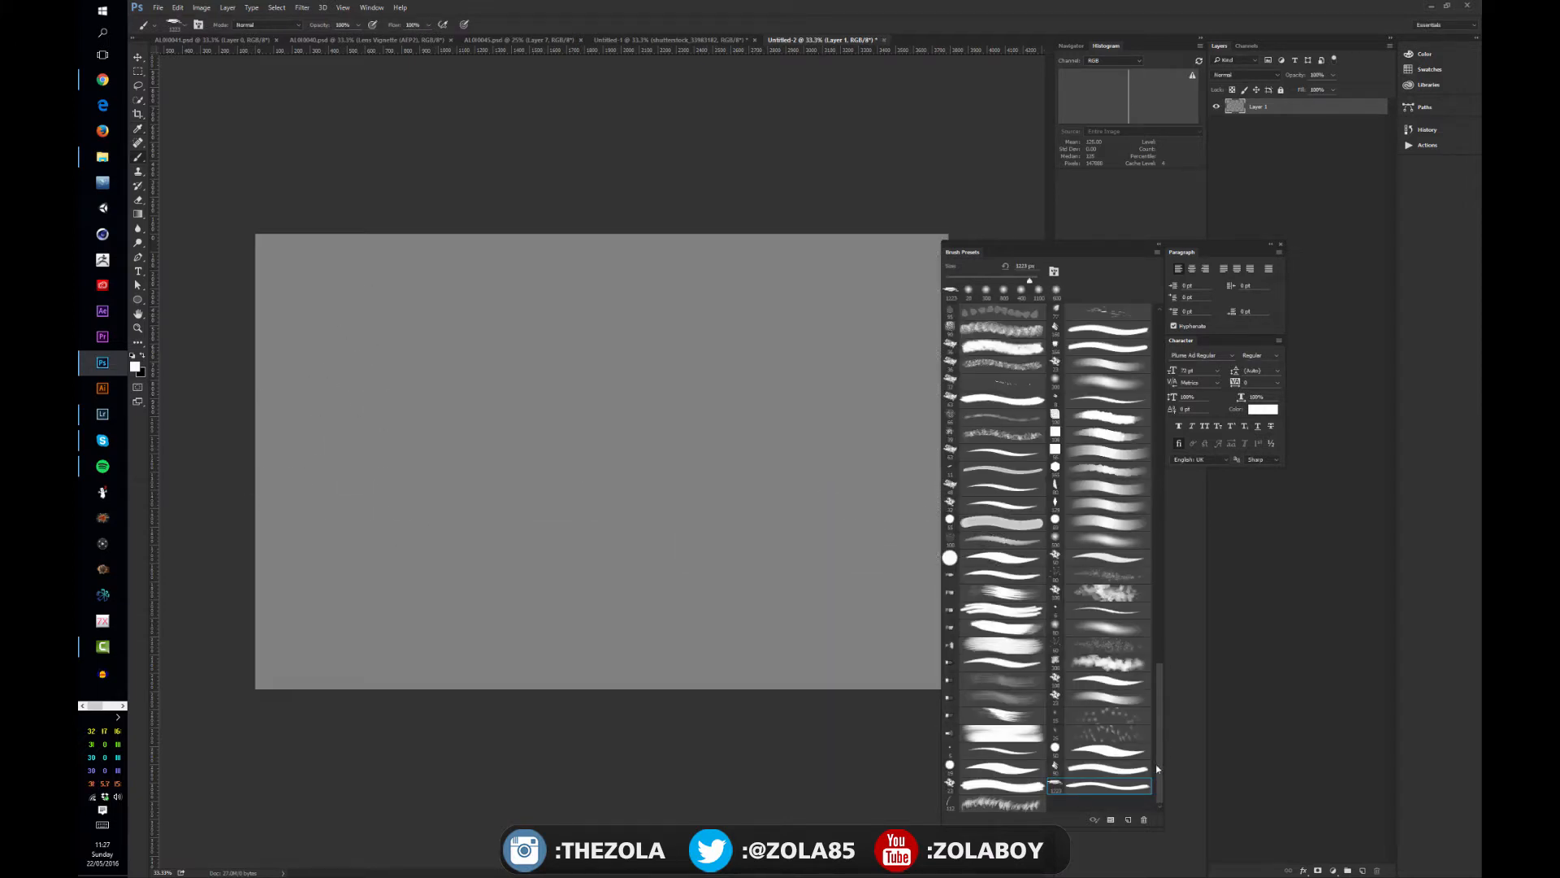
click(1119, 663)
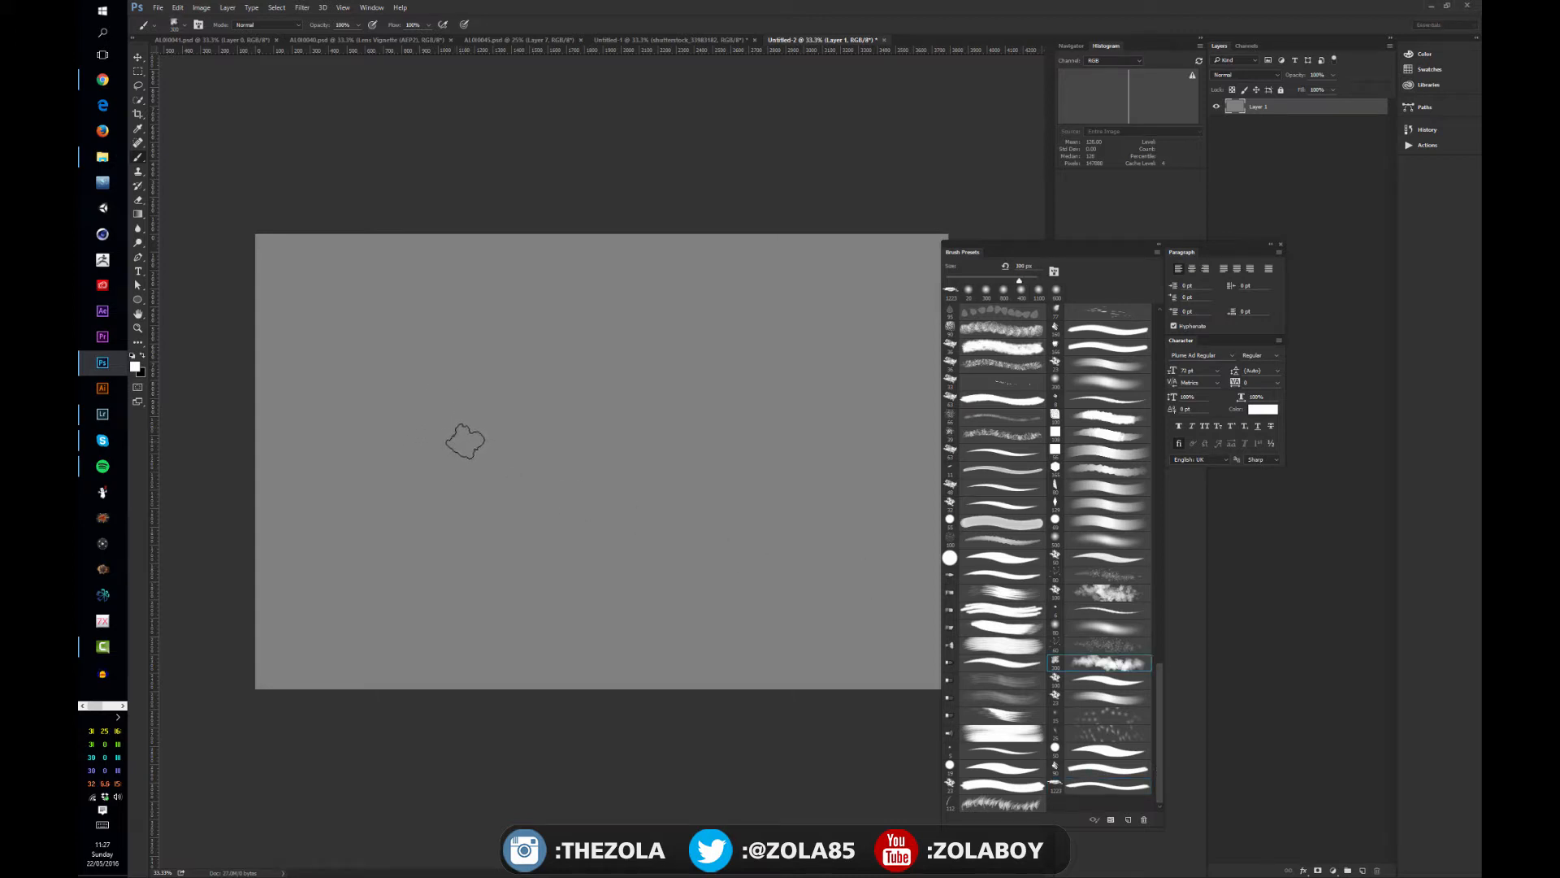
key(bracketright)
key(bracketright)
mouse_move(463, 435)
mouse_down()
mouse_move(529, 488)
mouse_move(522, 418)
mouse_move(536, 514)
mouse_move(624, 453)
mouse_move(686, 366)
mouse_move(510, 470)
mouse_move(418, 487)
mouse_move(407, 439)
mouse_move(415, 422)
mouse_move(548, 376)
mouse_move(690, 453)
mouse_up()
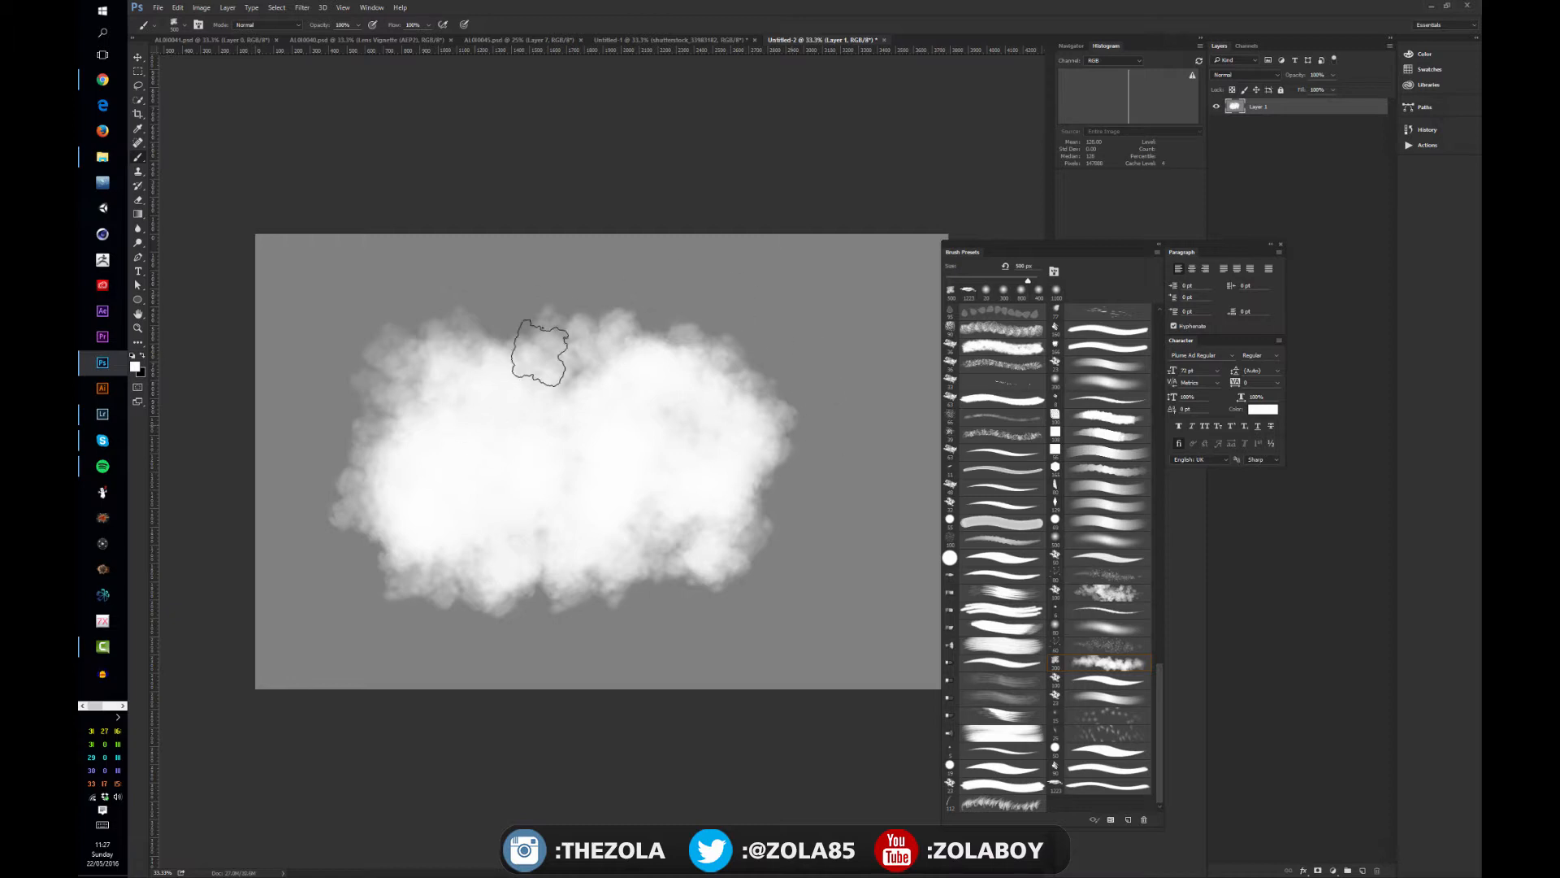
drag(610, 325, 446, 349)
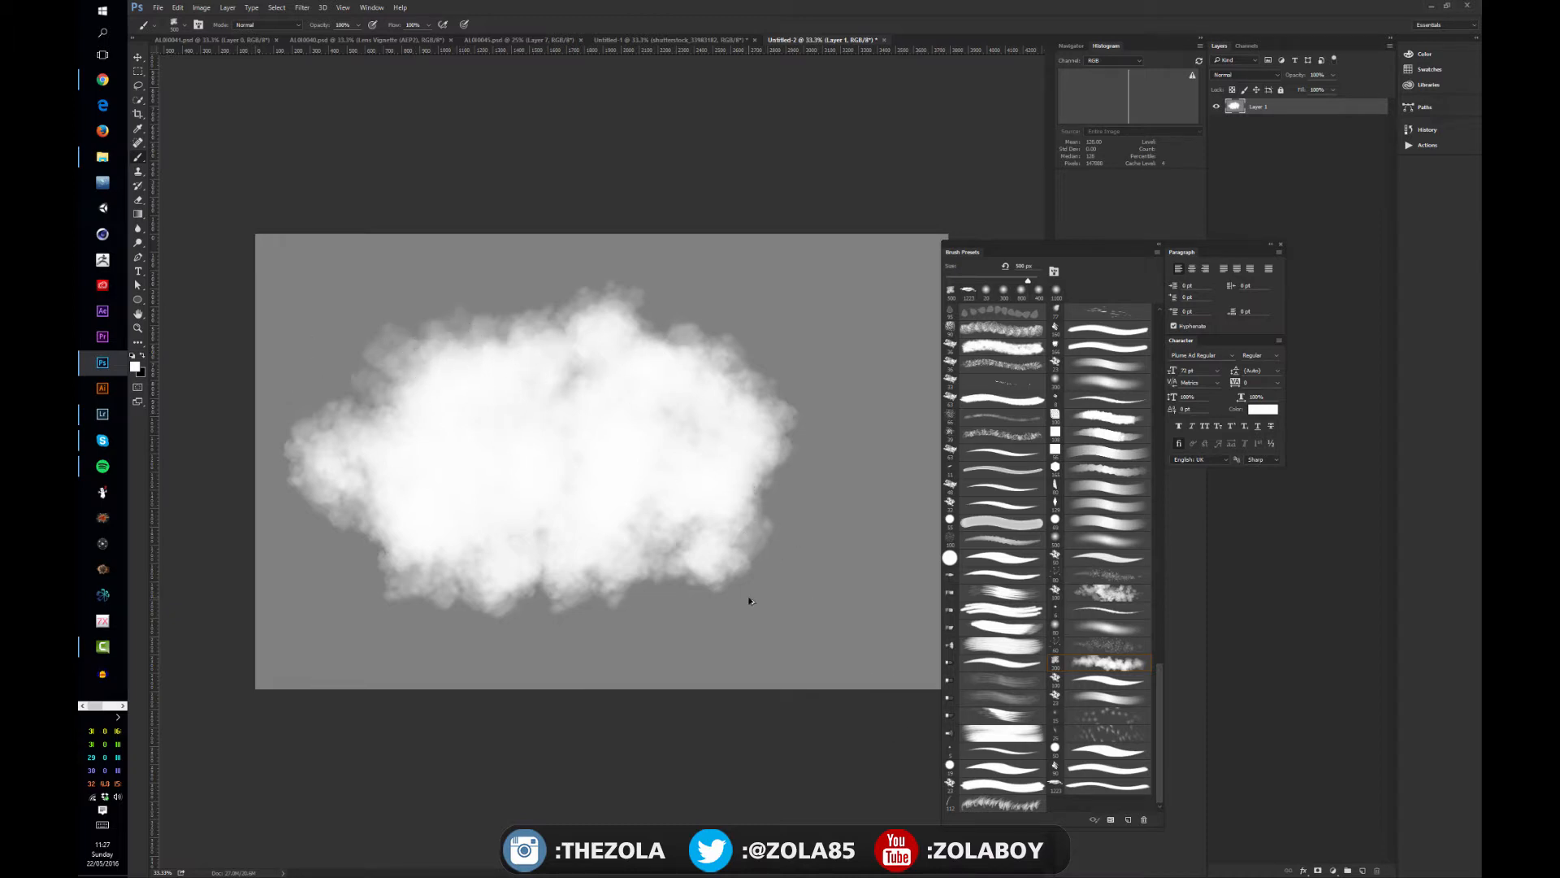
- Undo the puffy cloud strokes while keeping the 50% gray fill
key(ctrl+alt+z)
key(ctrl+alt+z)
key(ctrl+alt+z)
key(ctrl+alt+z)
key(ctrl+alt+z)
key(ctrl+alt+z)
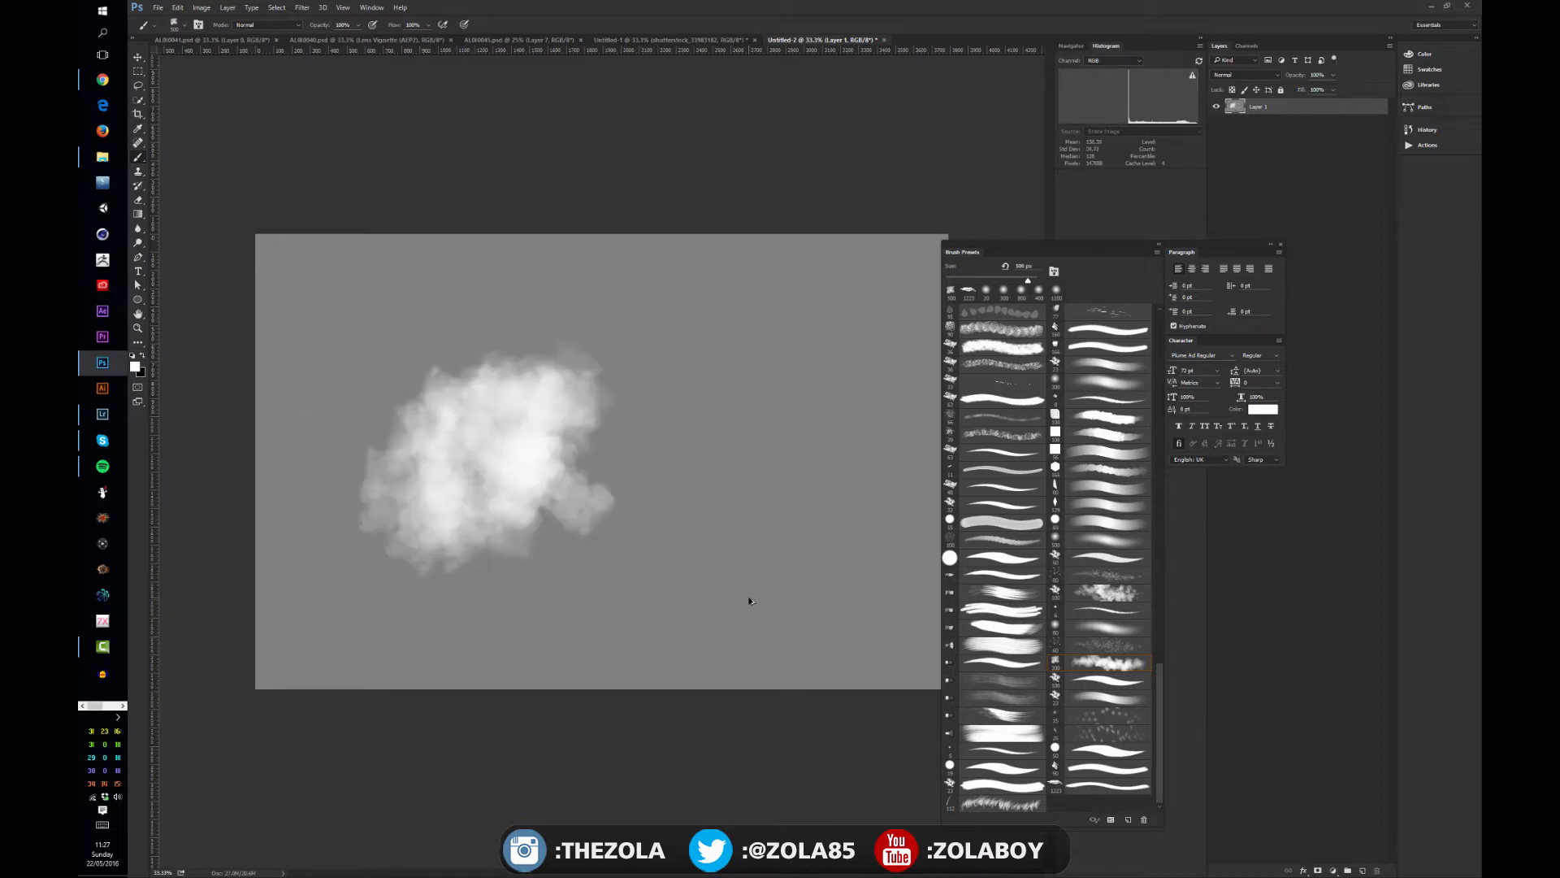
key(ctrl+alt+z)
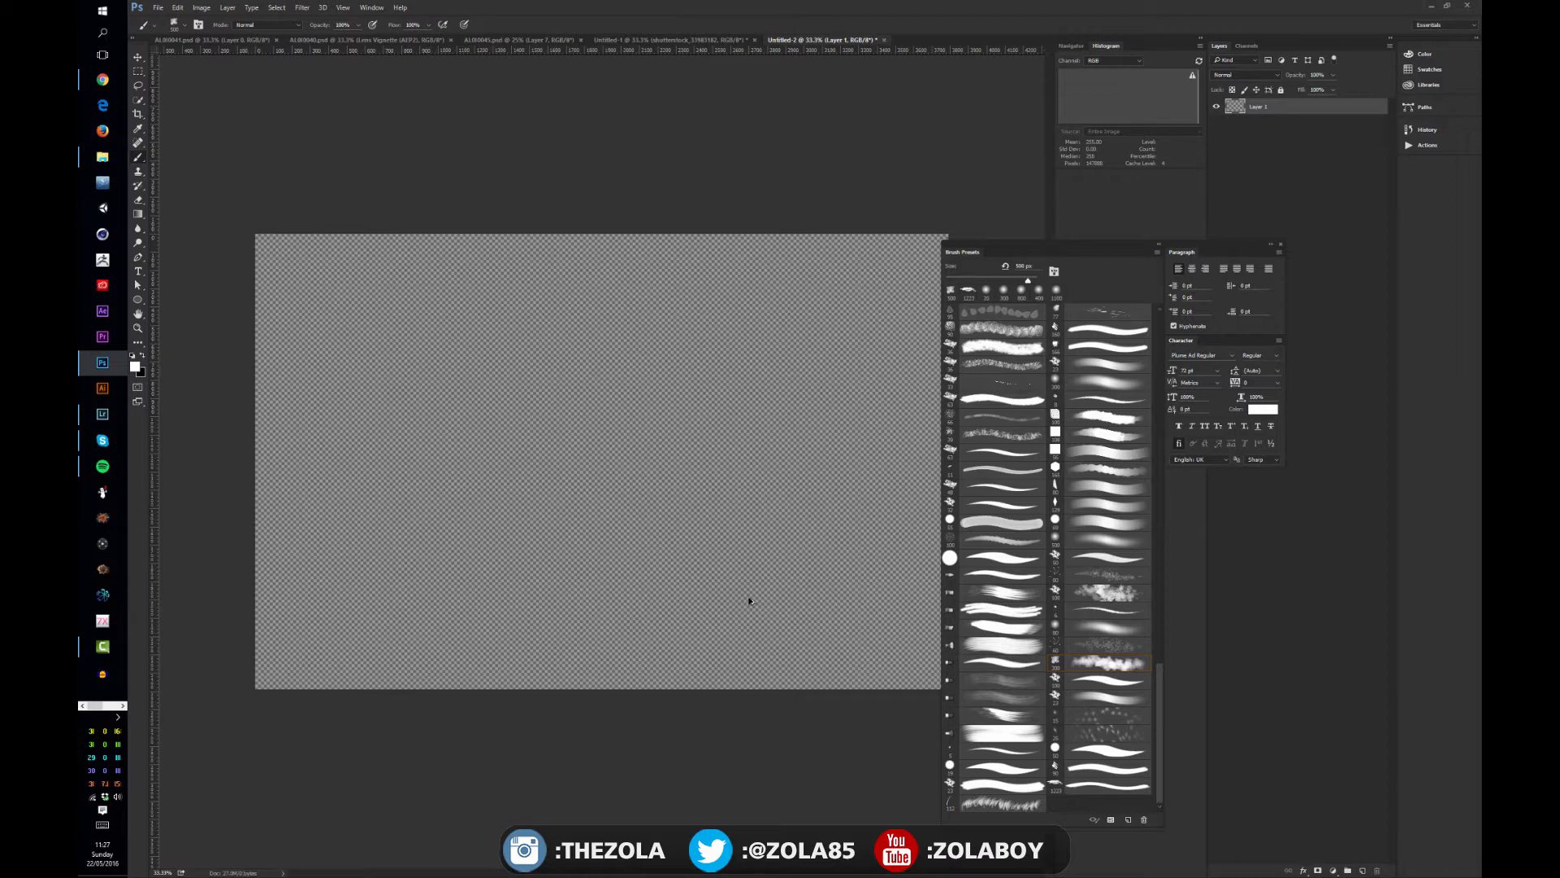
key(ctrl+shift+z)
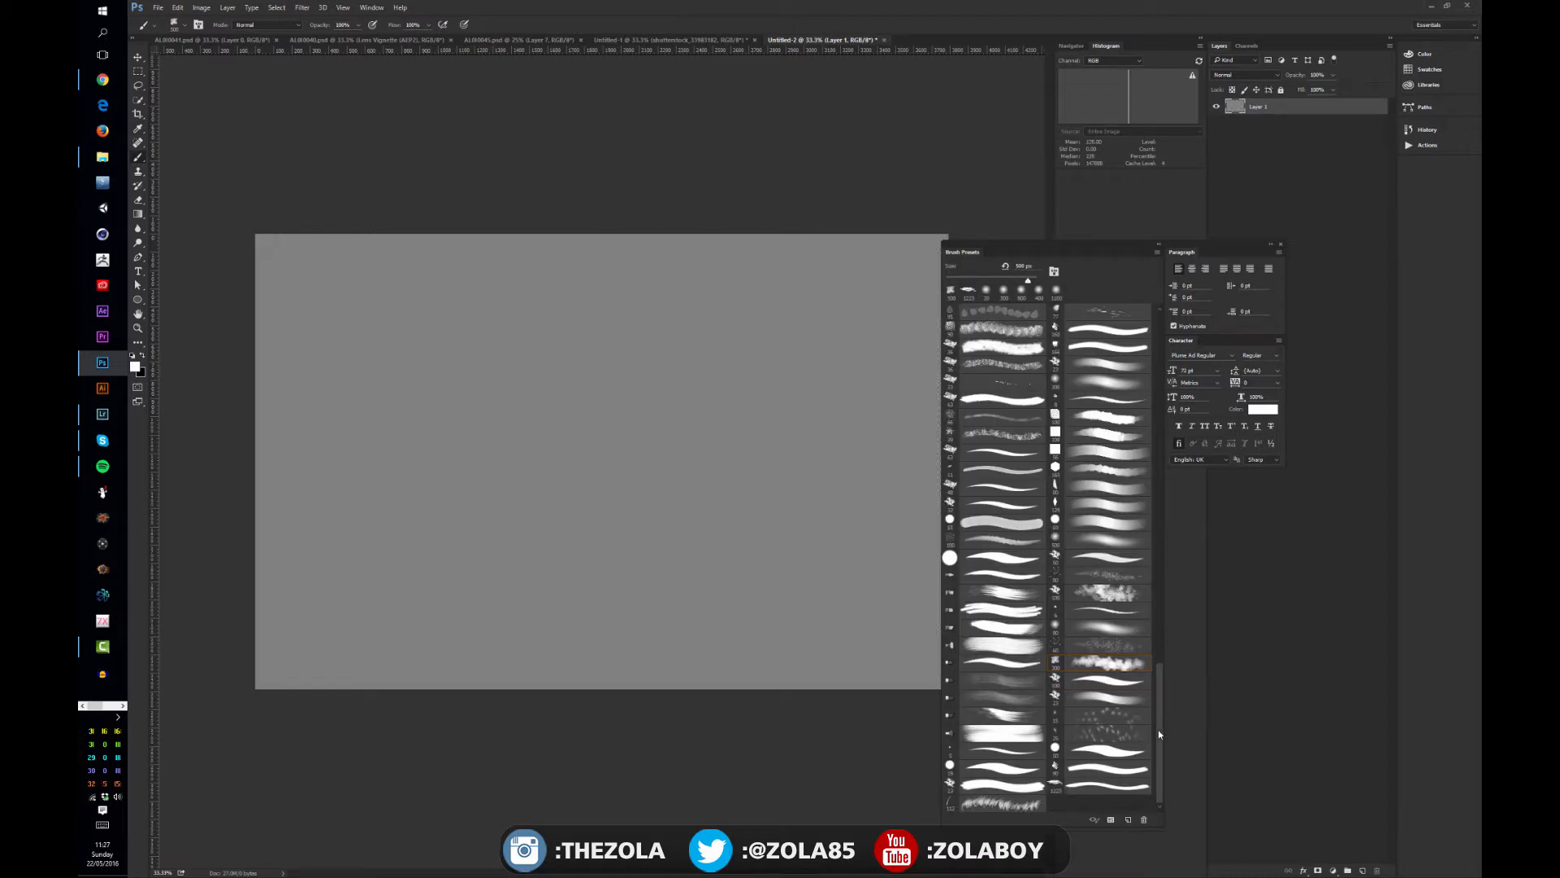
- Add a layer above the gray fill and paint a smaller white cloud on it with the soft, crescent-shaped cloud brush
drag(1163, 670, 1152, 437)
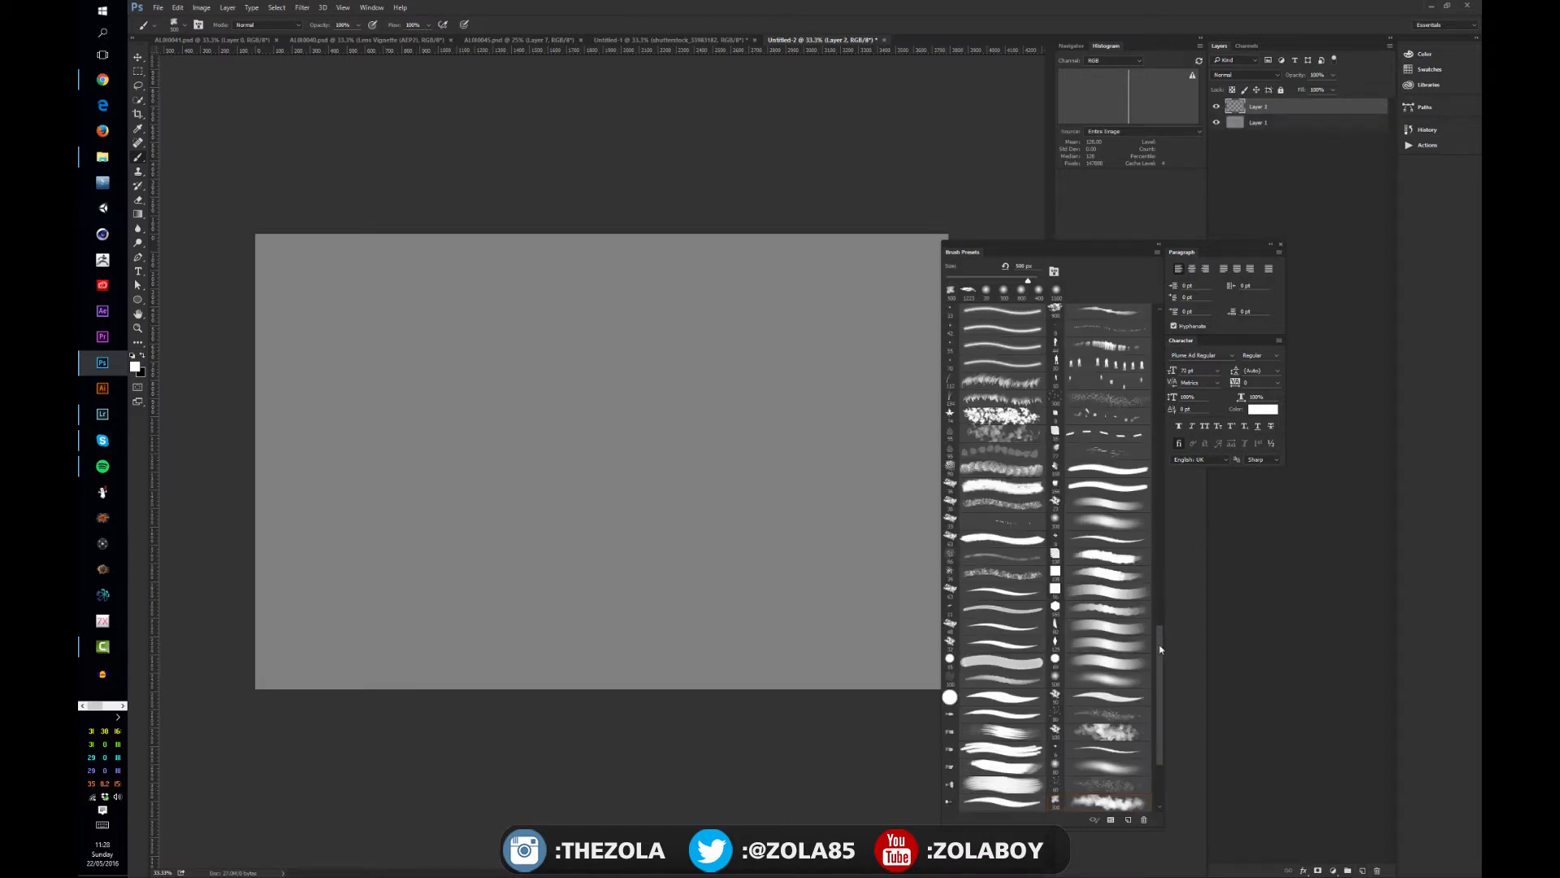
mouse_move(1160, 649)
mouse_down()
mouse_move(1167, 557)
mouse_move(1164, 571)
mouse_up()
click(1107, 587)
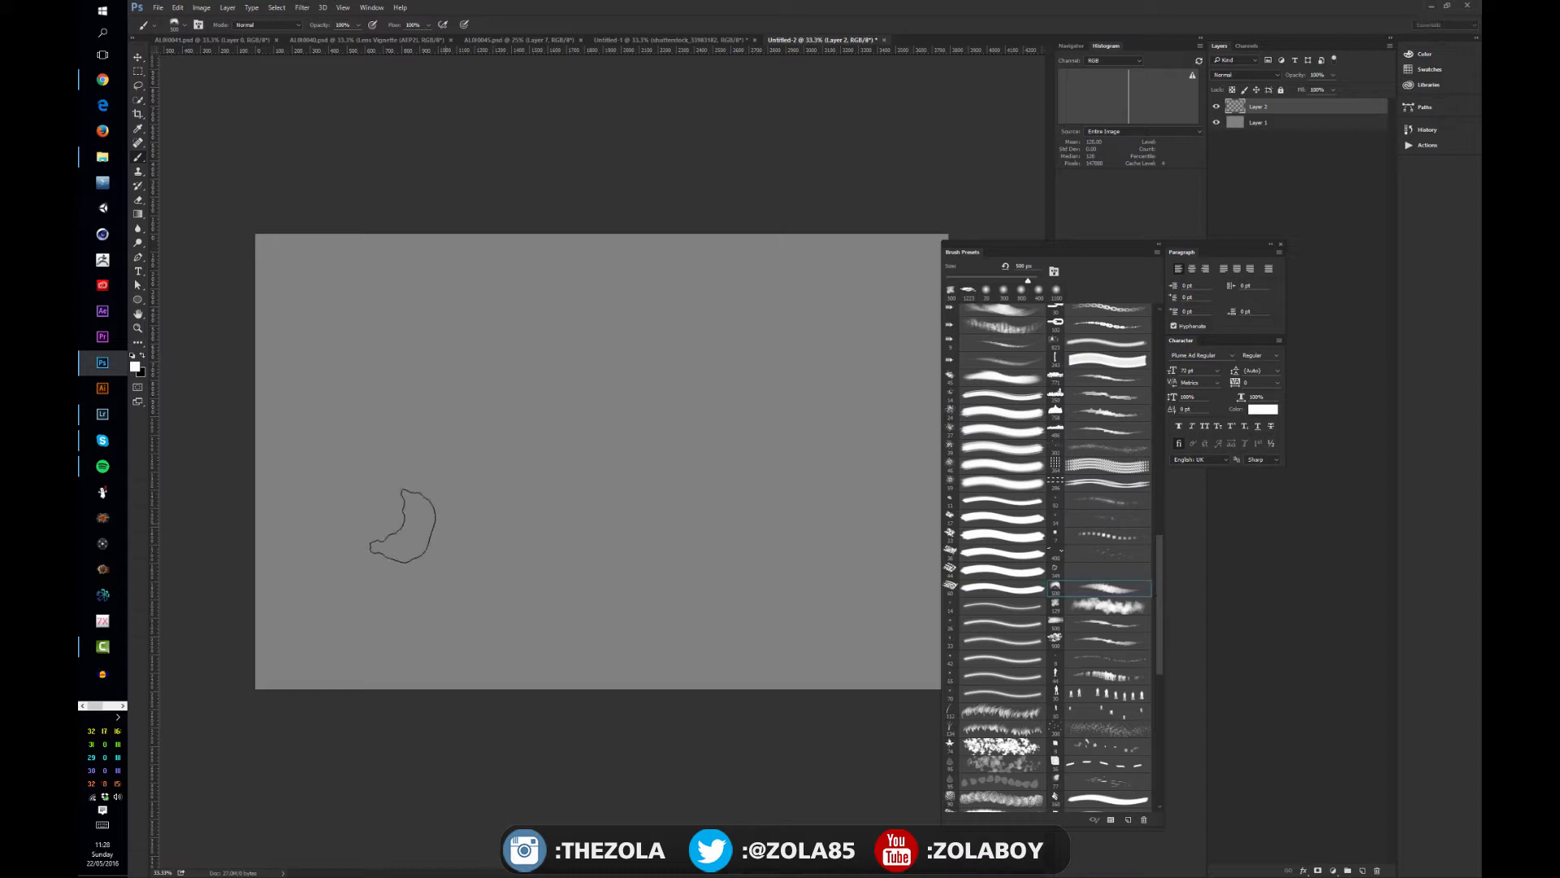
drag(392, 493, 516, 538)
mouse_move(460, 486)
mouse_down()
mouse_move(593, 463)
mouse_move(466, 447)
mouse_move(613, 467)
mouse_move(577, 531)
mouse_move(609, 482)
mouse_move(535, 502)
mouse_up()
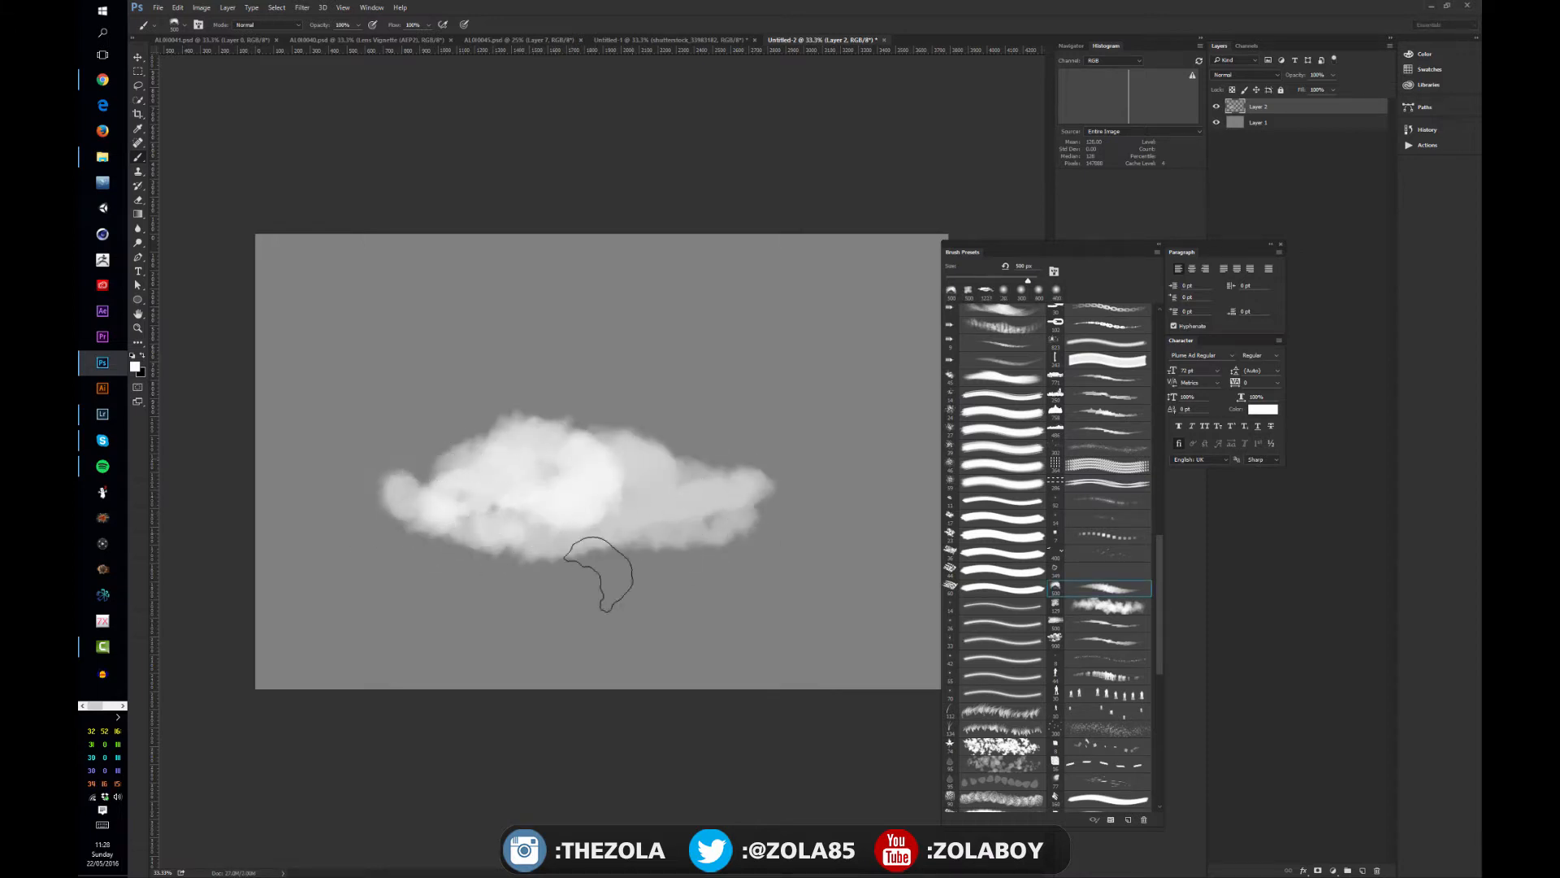
- Undo all the crescent-brush cloud strokes on the new layer
key(ctrl+alt+z)
key(ctrl+alt+z)
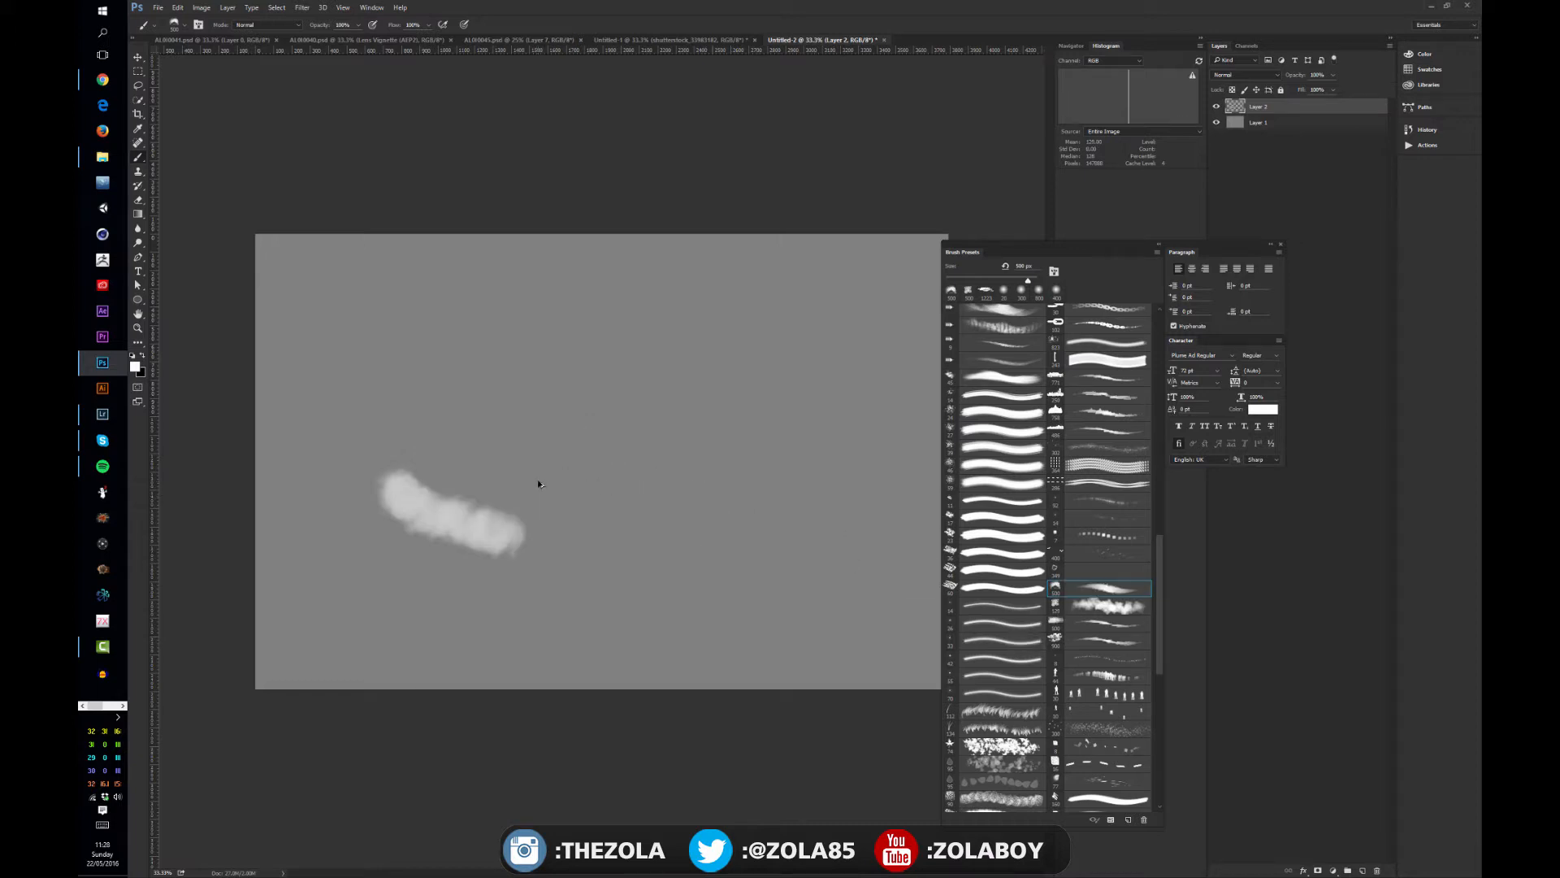
key(ctrl+alt+z)
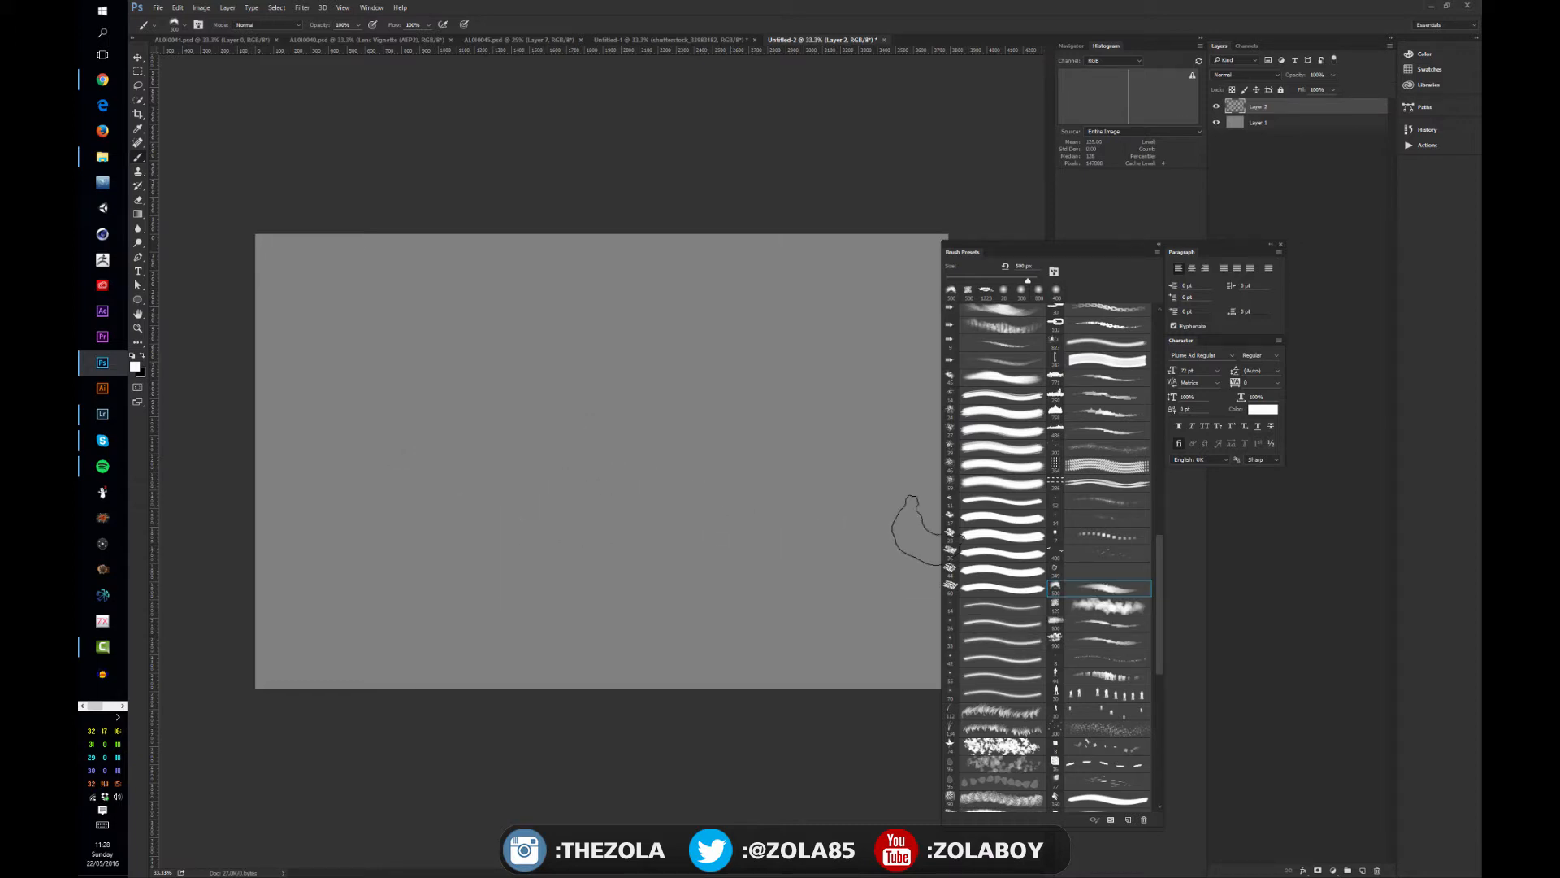
- Paint a wide band of wispy, realistic clouds across the canvas with a photo-textured cloud brush
click(1097, 640)
click(725, 475)
mouse_move(707, 487)
mouse_down()
mouse_move(619, 537)
mouse_move(574, 435)
mouse_move(574, 393)
mouse_move(539, 593)
mouse_move(663, 508)
mouse_move(426, 519)
mouse_move(293, 431)
mouse_move(370, 536)
mouse_up()
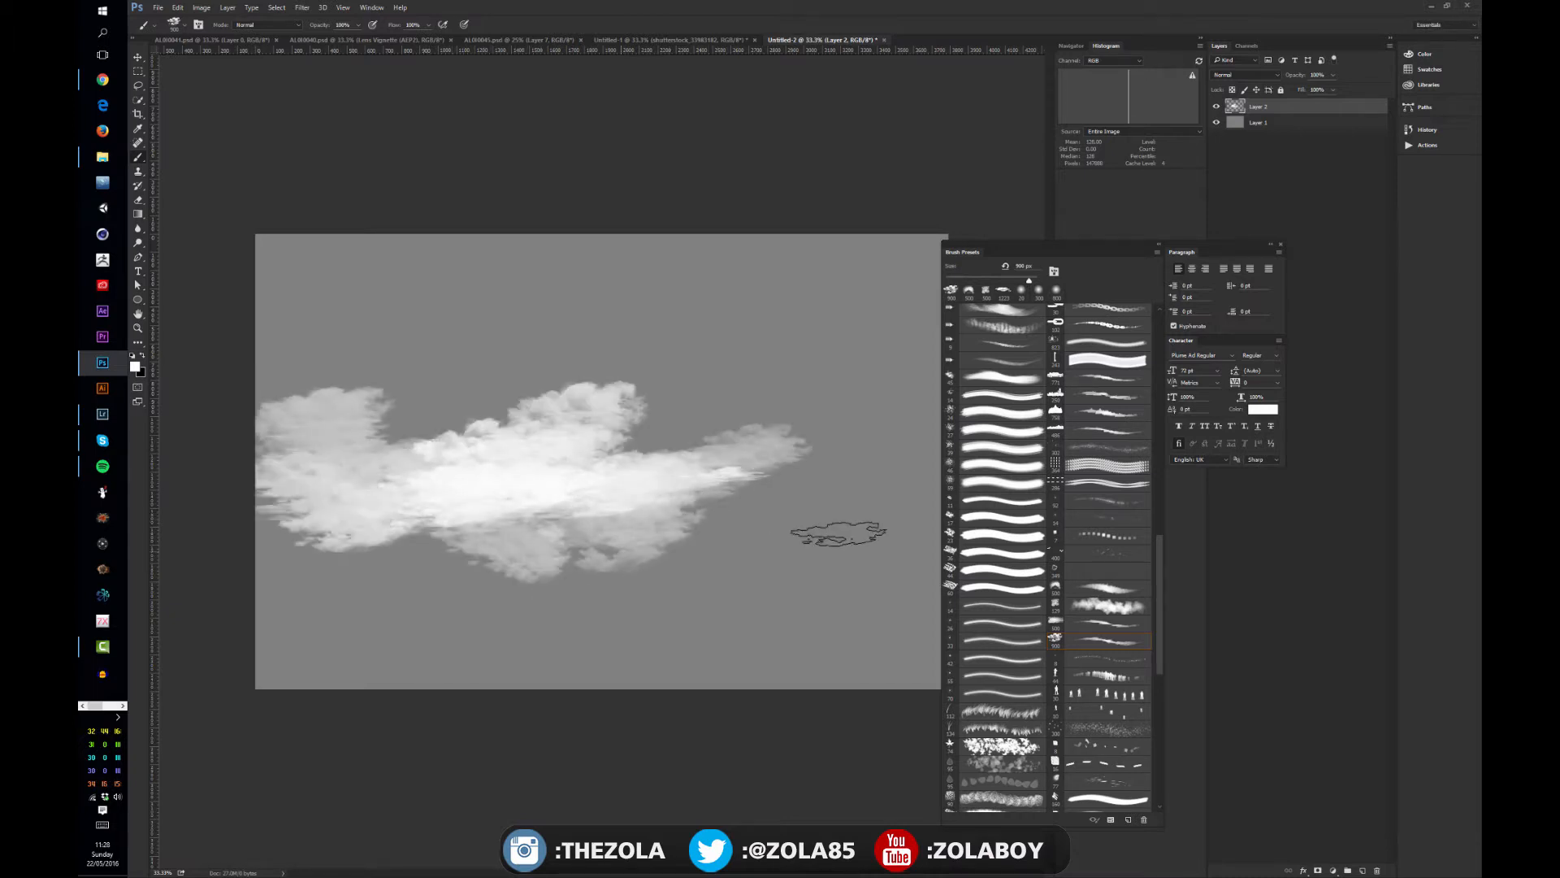
mouse_move(838, 534)
mouse_down()
mouse_move(767, 479)
mouse_move(847, 492)
mouse_move(860, 518)
mouse_move(812, 454)
mouse_move(889, 435)
mouse_move(803, 487)
mouse_move(557, 527)
mouse_move(393, 434)
mouse_move(246, 397)
mouse_move(317, 412)
mouse_move(364, 475)
mouse_up()
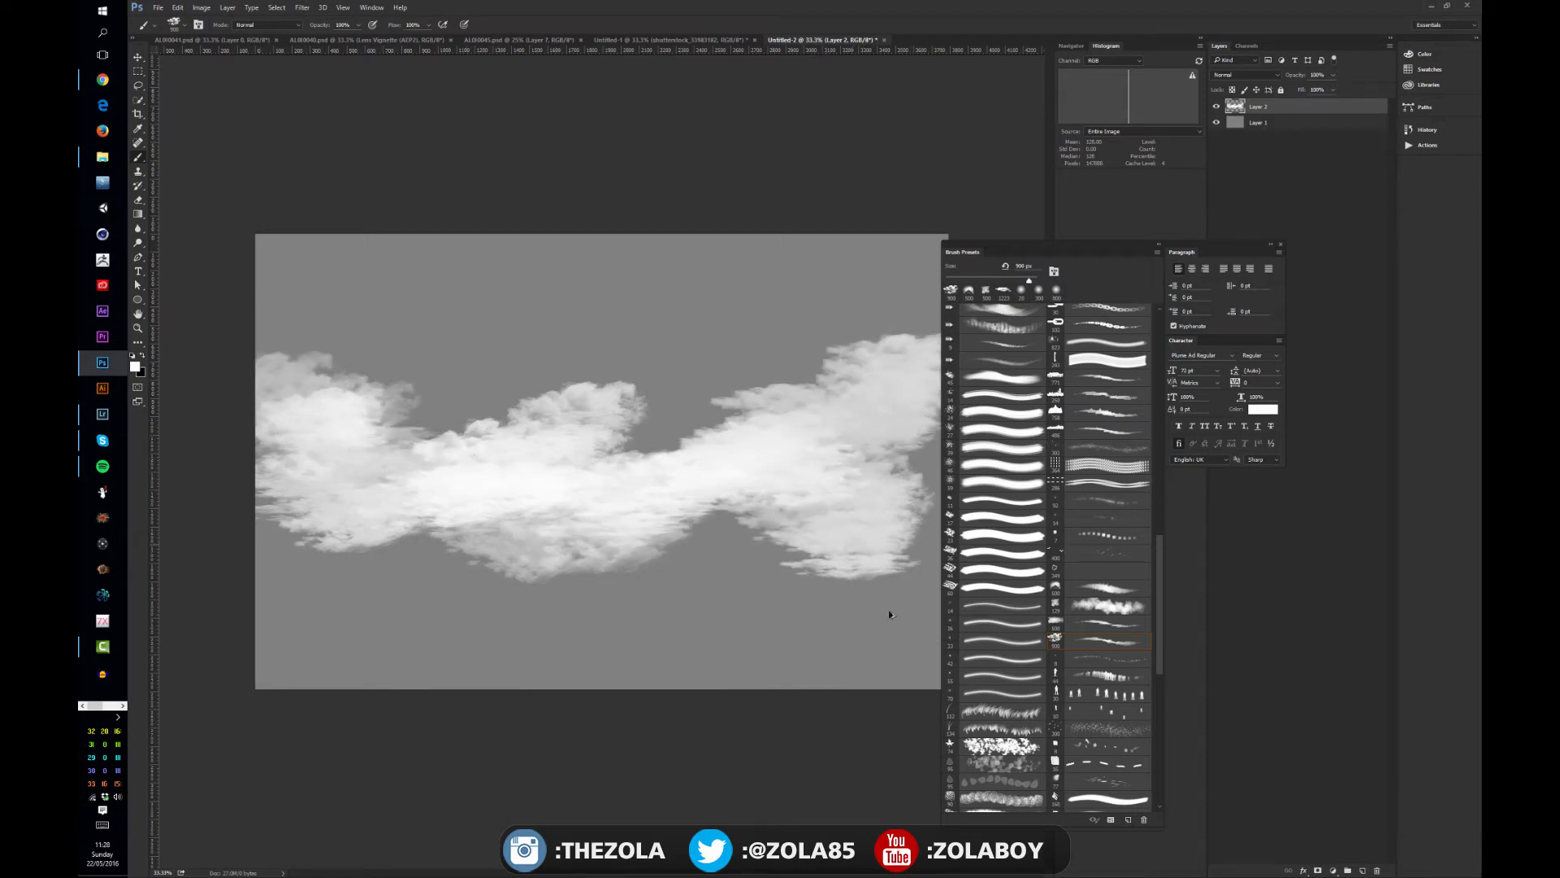
- Undo the entire wispy cloud band on the upper layer
key(ctrl+alt+z)
key(ctrl+alt+z)
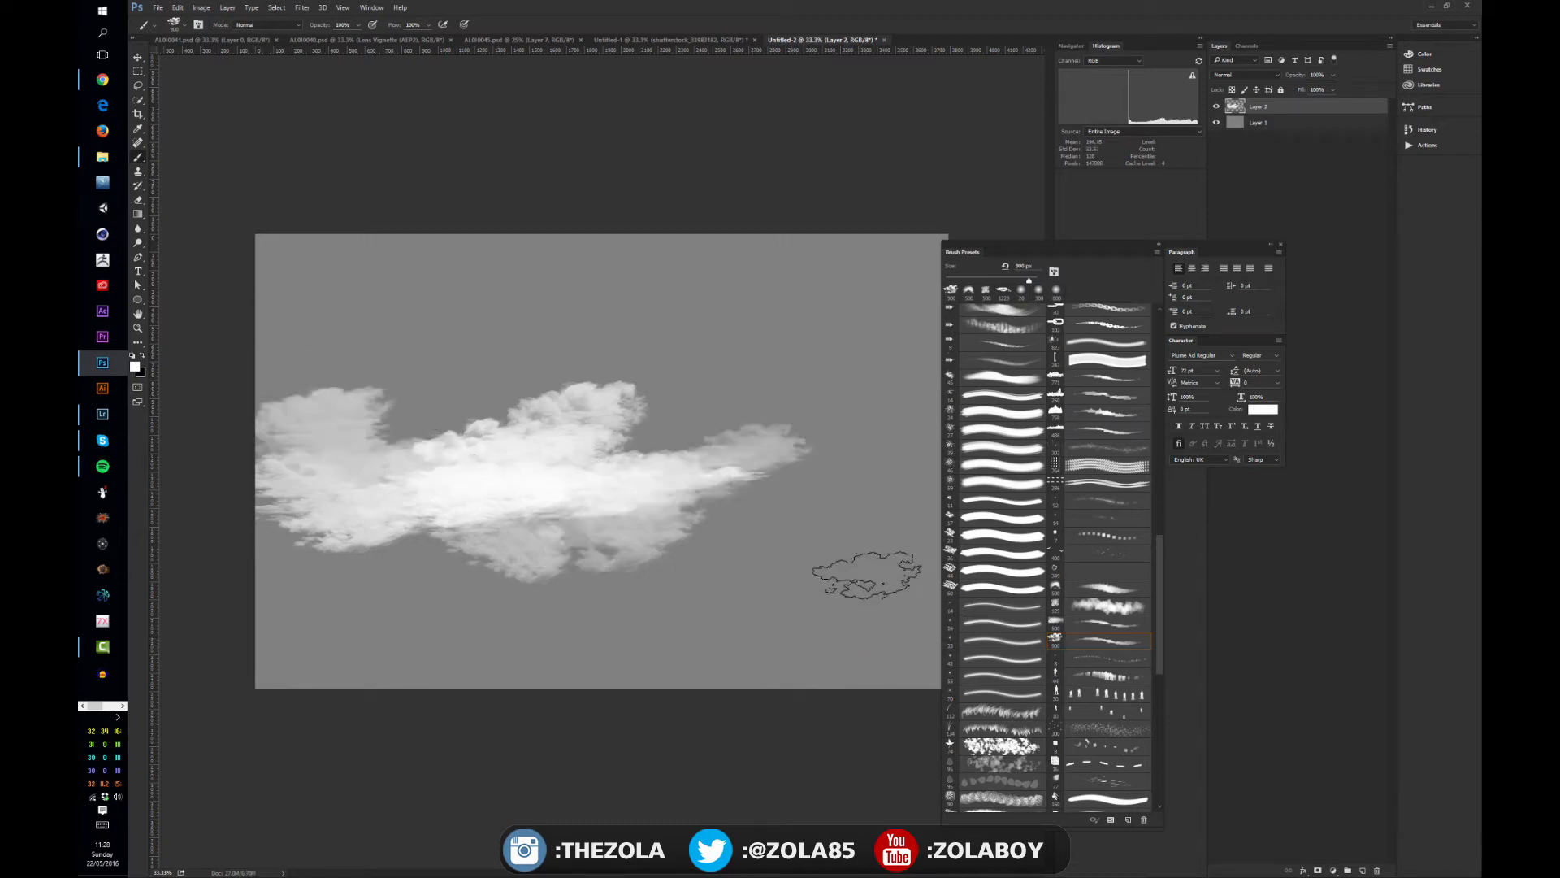
key(ctrl+alt+z)
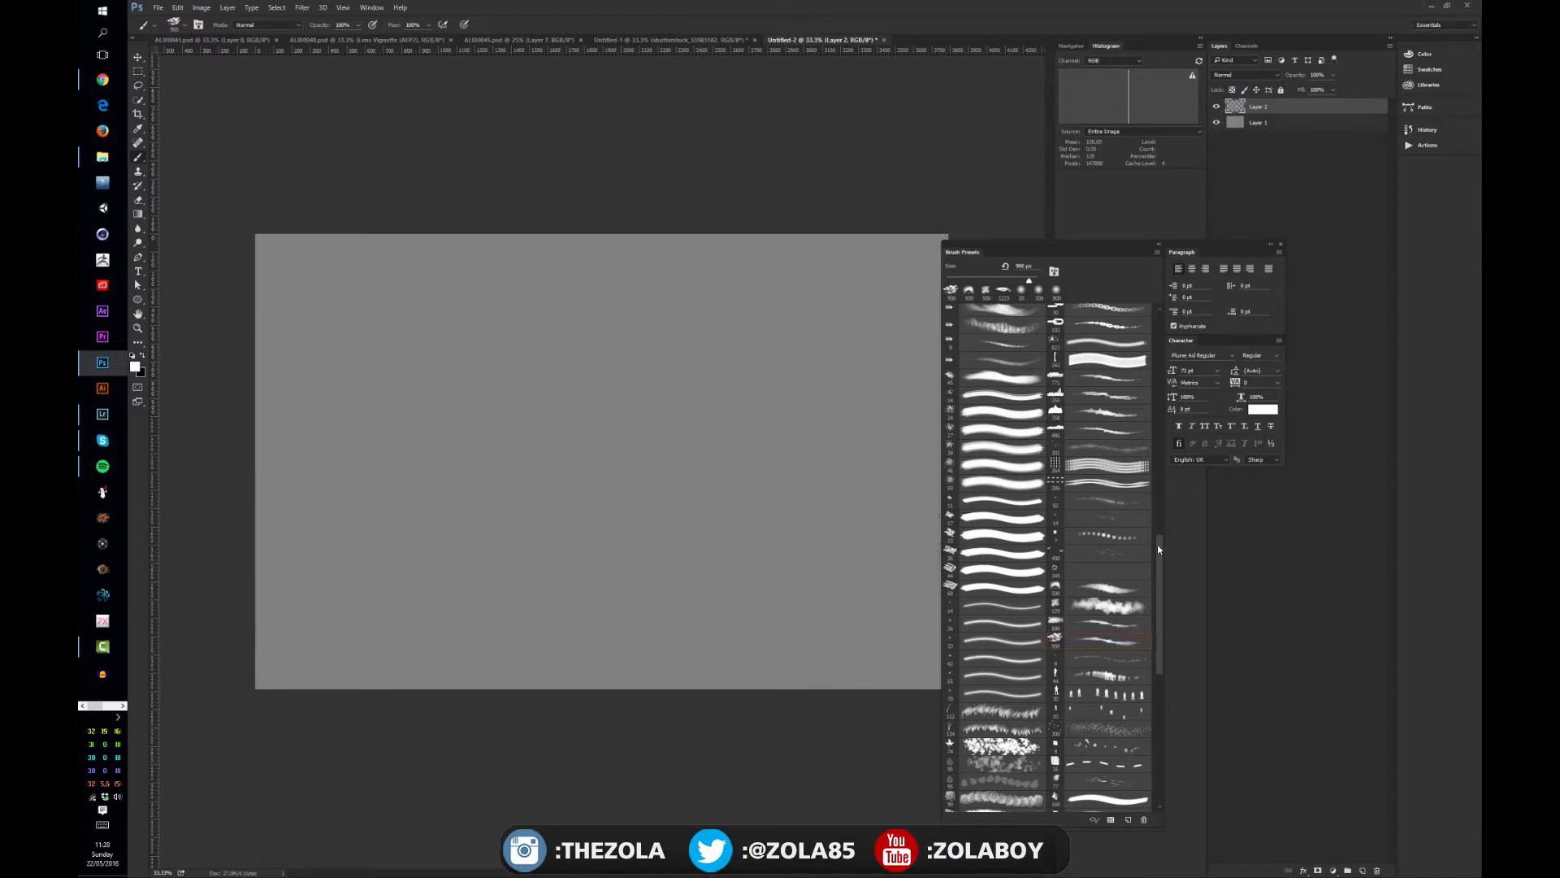
- Paint a low horizontal band with a thin, jagged-topped brush and build silhouettes over it with a taller peaked brush
click(1108, 431)
drag(286, 561, 670, 578)
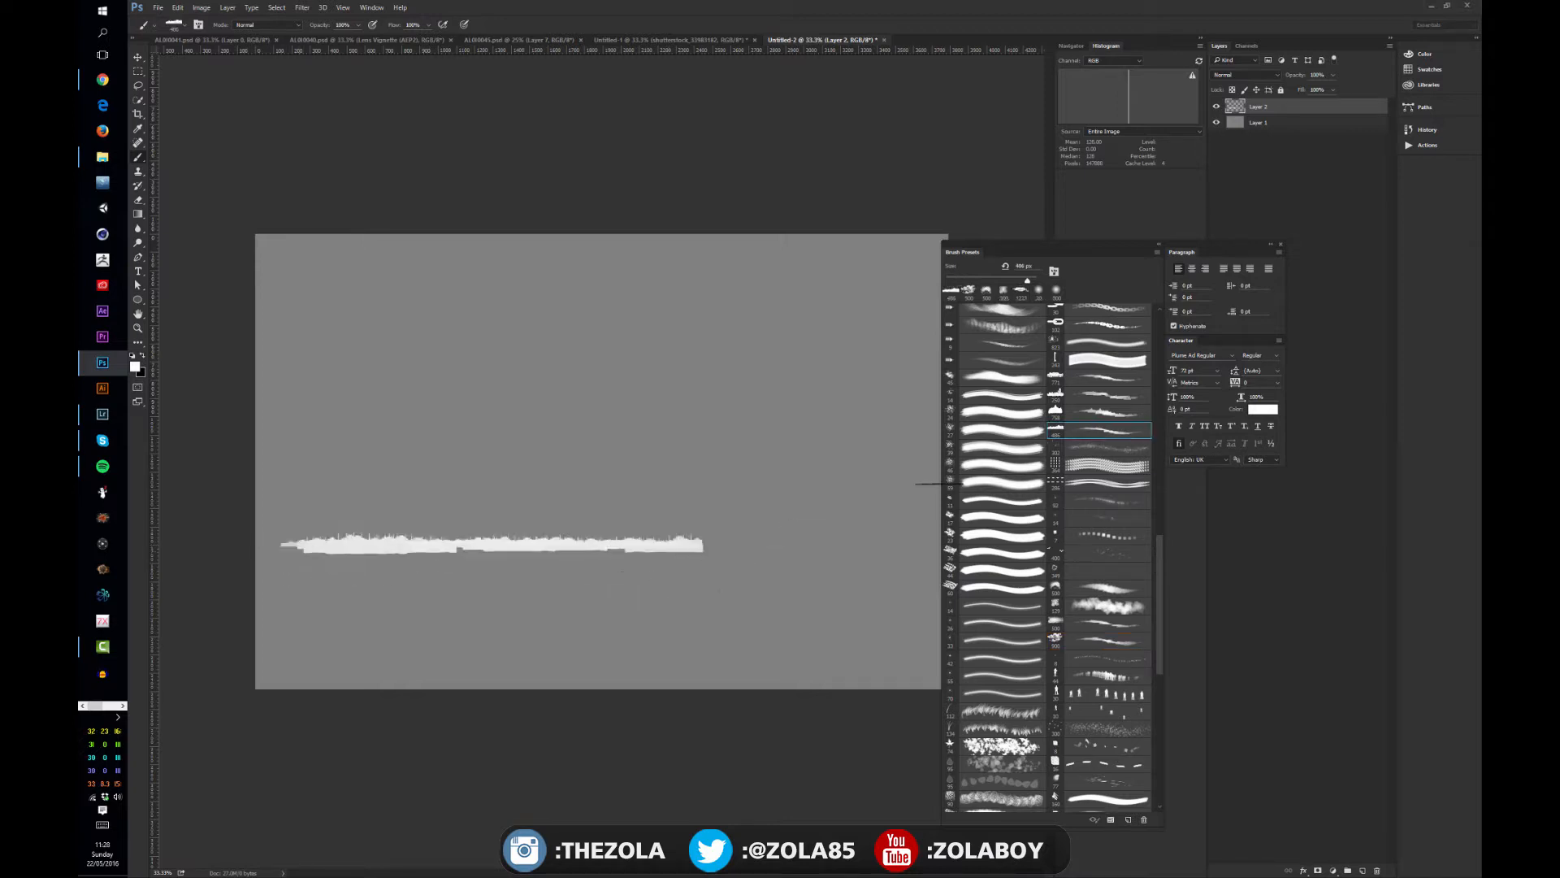
click(1108, 413)
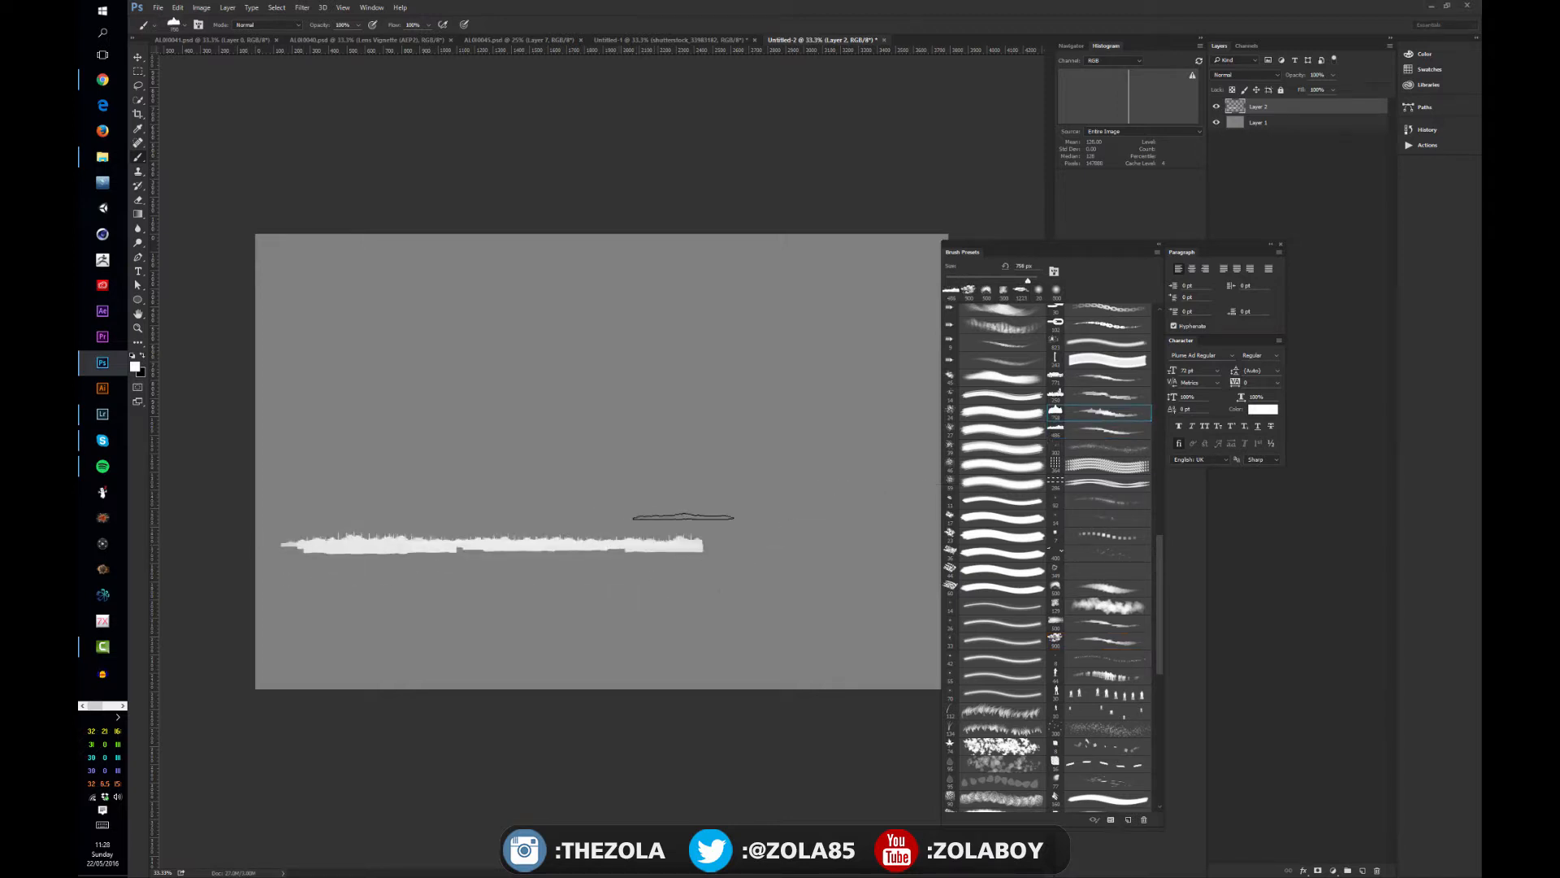
mouse_move(683, 508)
mouse_down()
mouse_move(464, 561)
mouse_move(455, 539)
mouse_move(470, 551)
mouse_move(366, 520)
mouse_move(422, 561)
mouse_move(479, 524)
mouse_up()
- Try a smaller, flat silhouette brush over the painted band and undo its strokes
click(1108, 395)
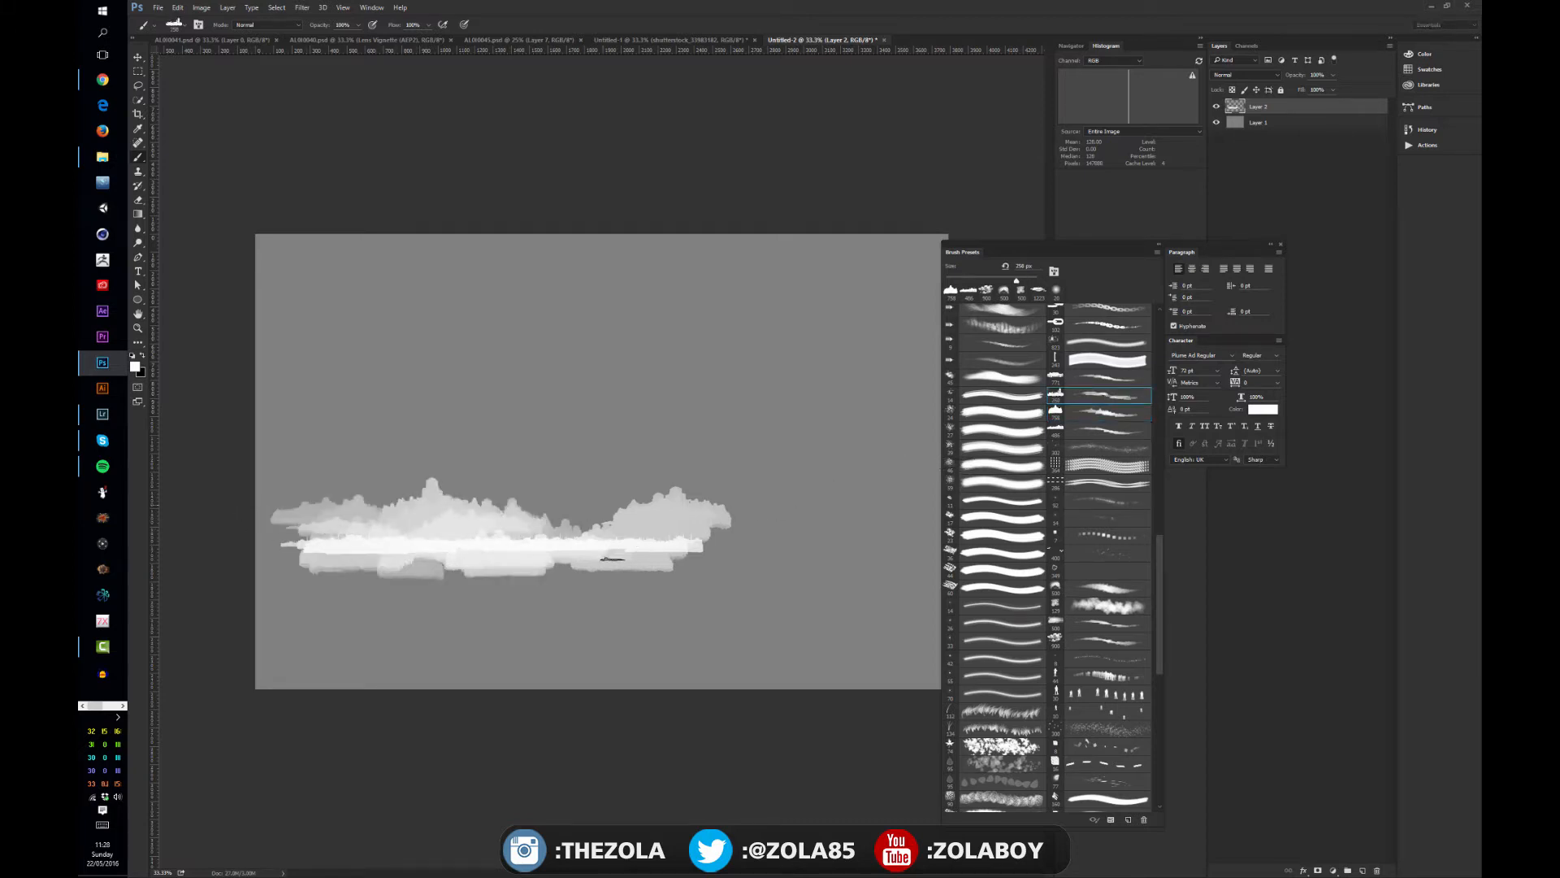
mouse_move(683, 526)
mouse_down()
mouse_move(560, 508)
mouse_move(341, 524)
mouse_move(447, 542)
mouse_up()
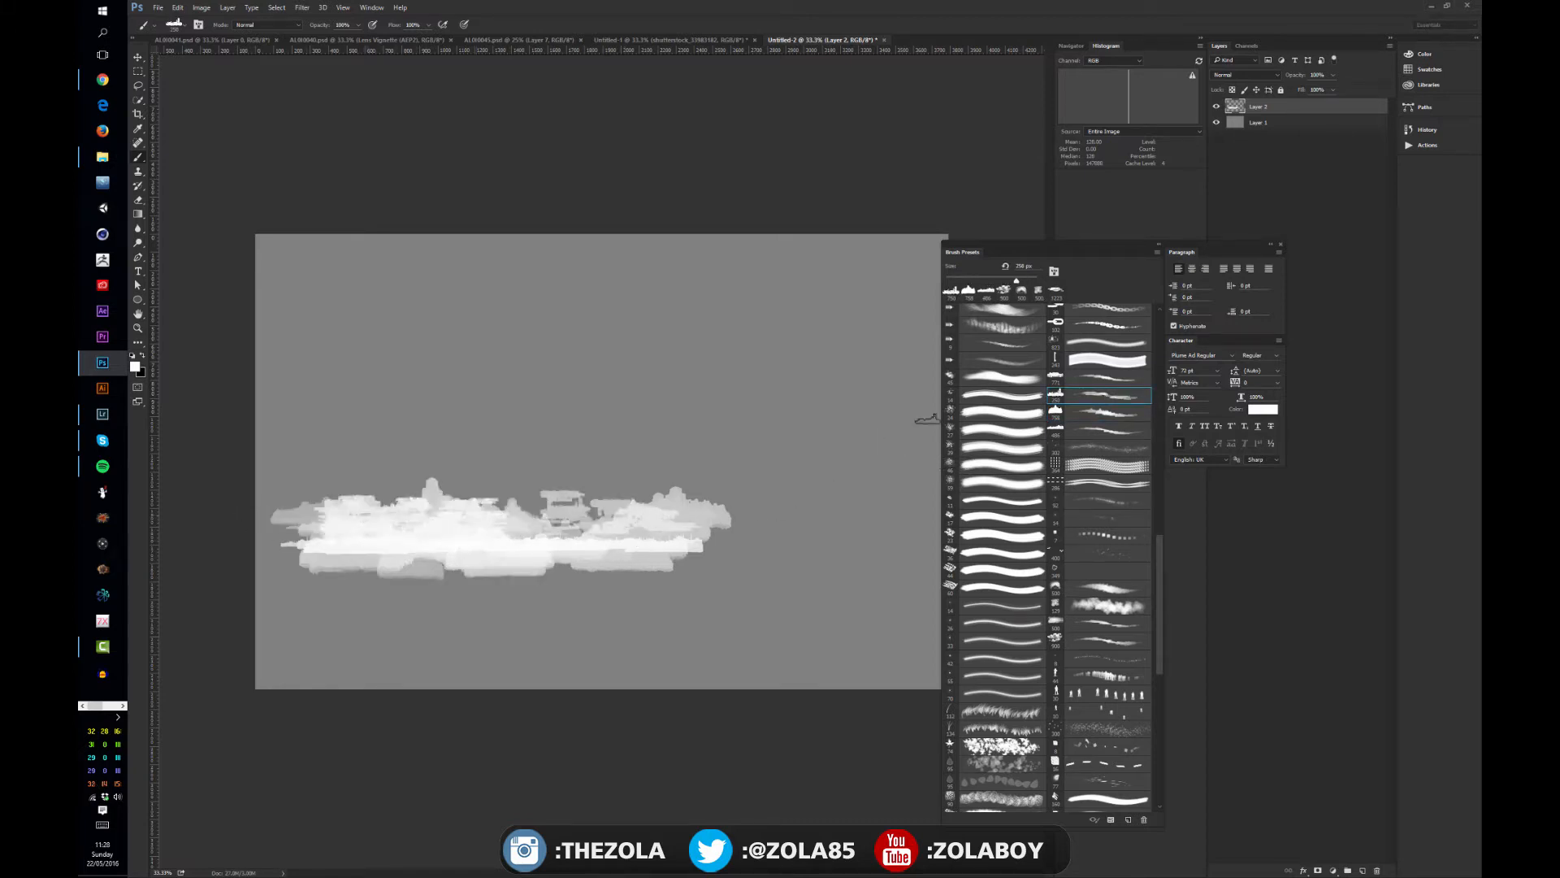
key(ctrl+alt+z)
key(ctrl+alt+z)
- Paint over and extend the white band towards both sides of the canvas with the wide, rounded cloud-silhouette brush
click(1102, 378)
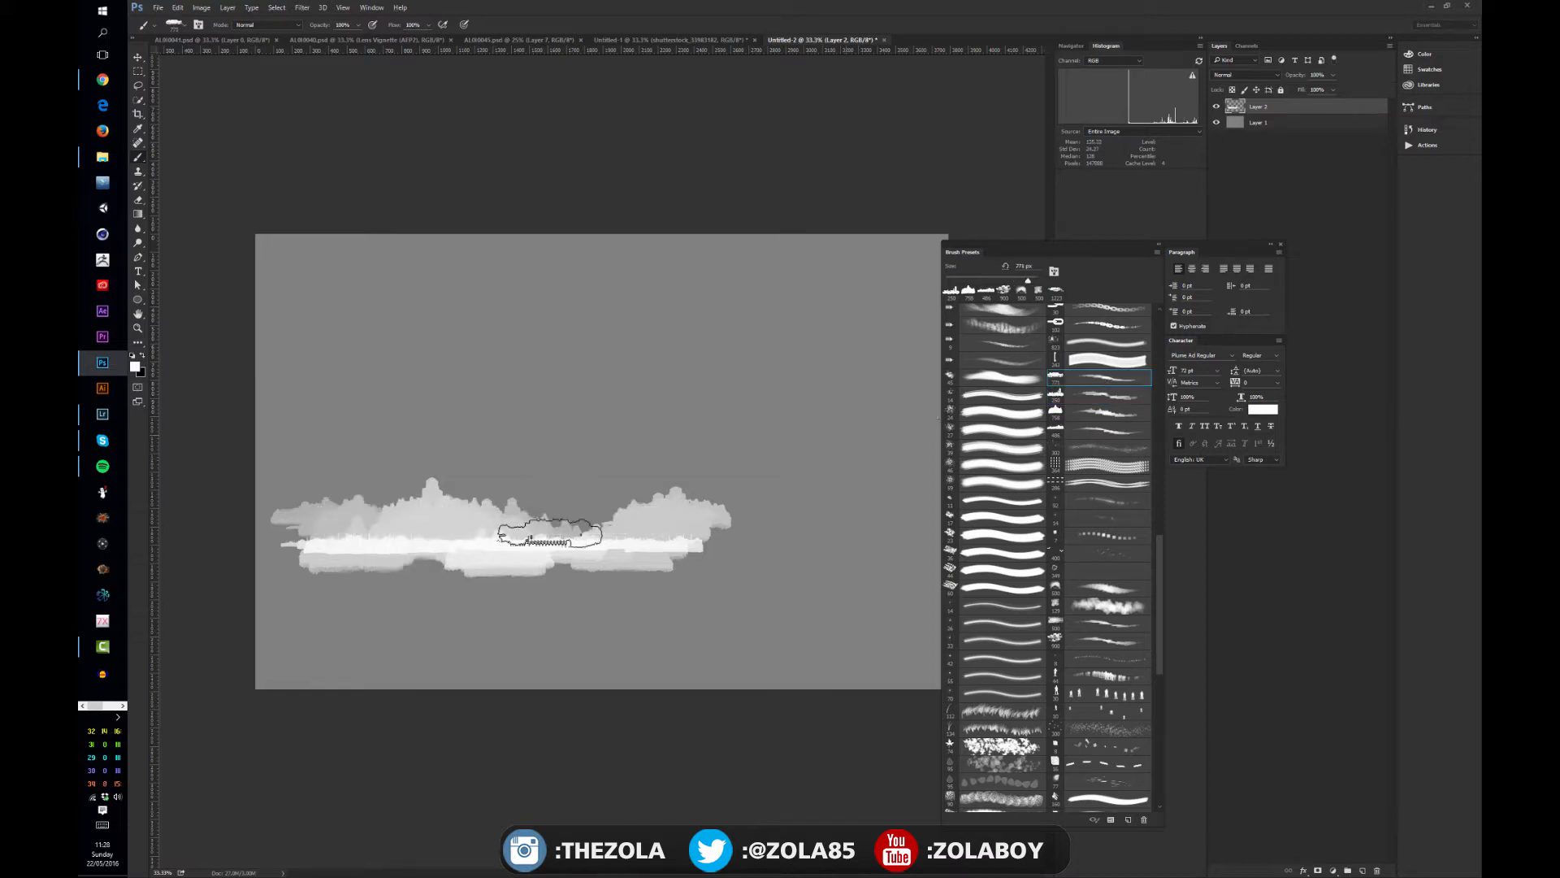
mouse_move(606, 511)
mouse_down()
mouse_move(416, 543)
mouse_move(339, 538)
mouse_up()
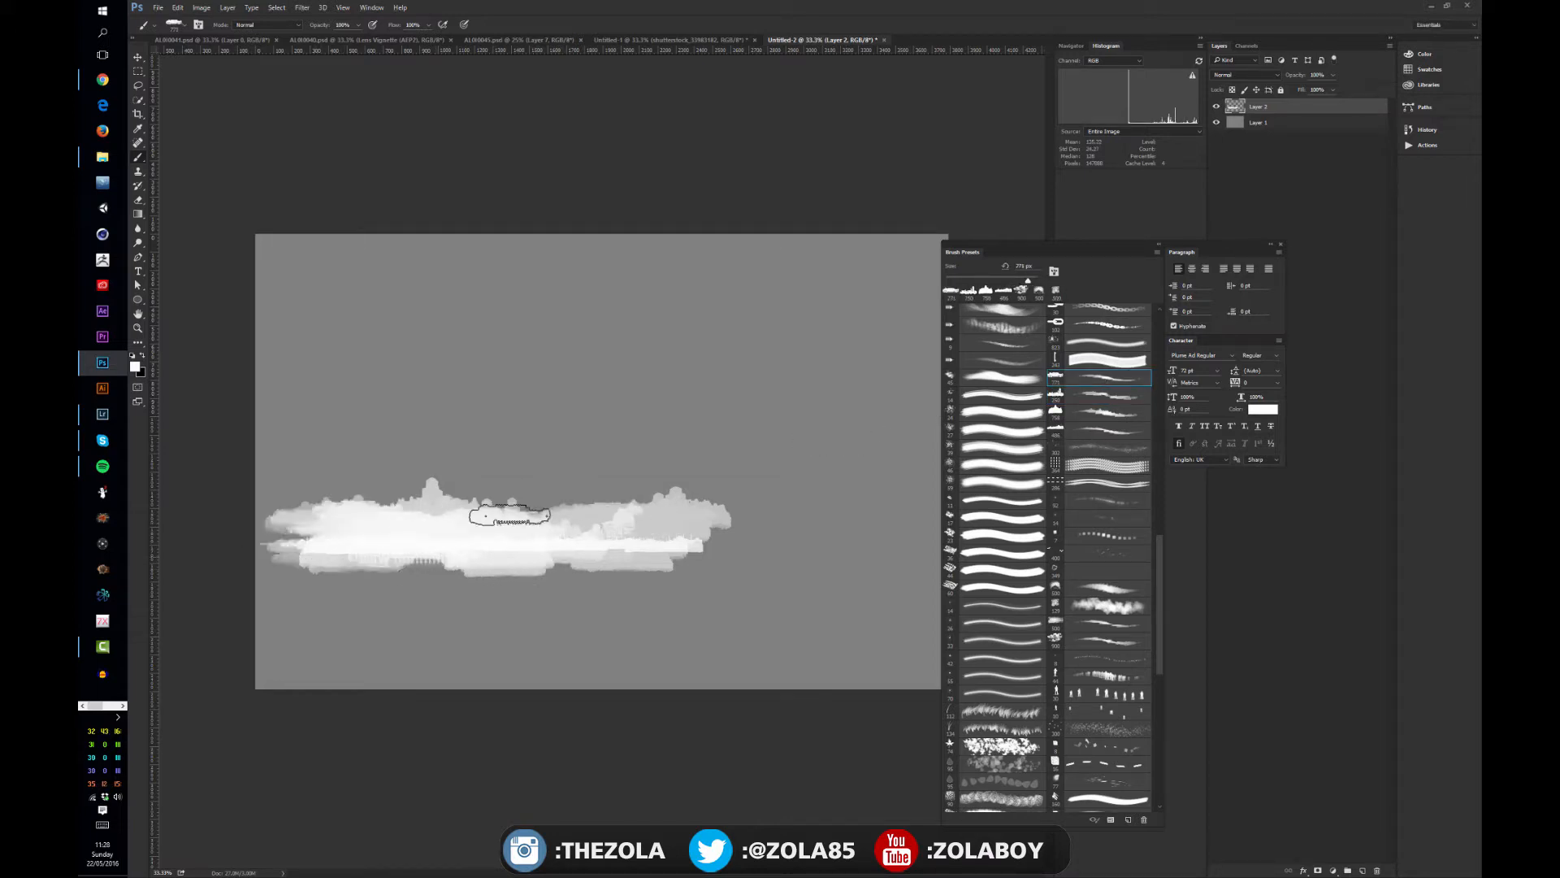
mouse_move(690, 514)
mouse_down()
mouse_move(747, 512)
mouse_move(681, 520)
mouse_move(712, 499)
mouse_move(634, 541)
mouse_up()
mouse_move(712, 510)
mouse_down()
mouse_move(758, 538)
mouse_move(450, 514)
mouse_move(385, 534)
mouse_move(293, 522)
mouse_move(347, 507)
mouse_move(278, 516)
mouse_up()
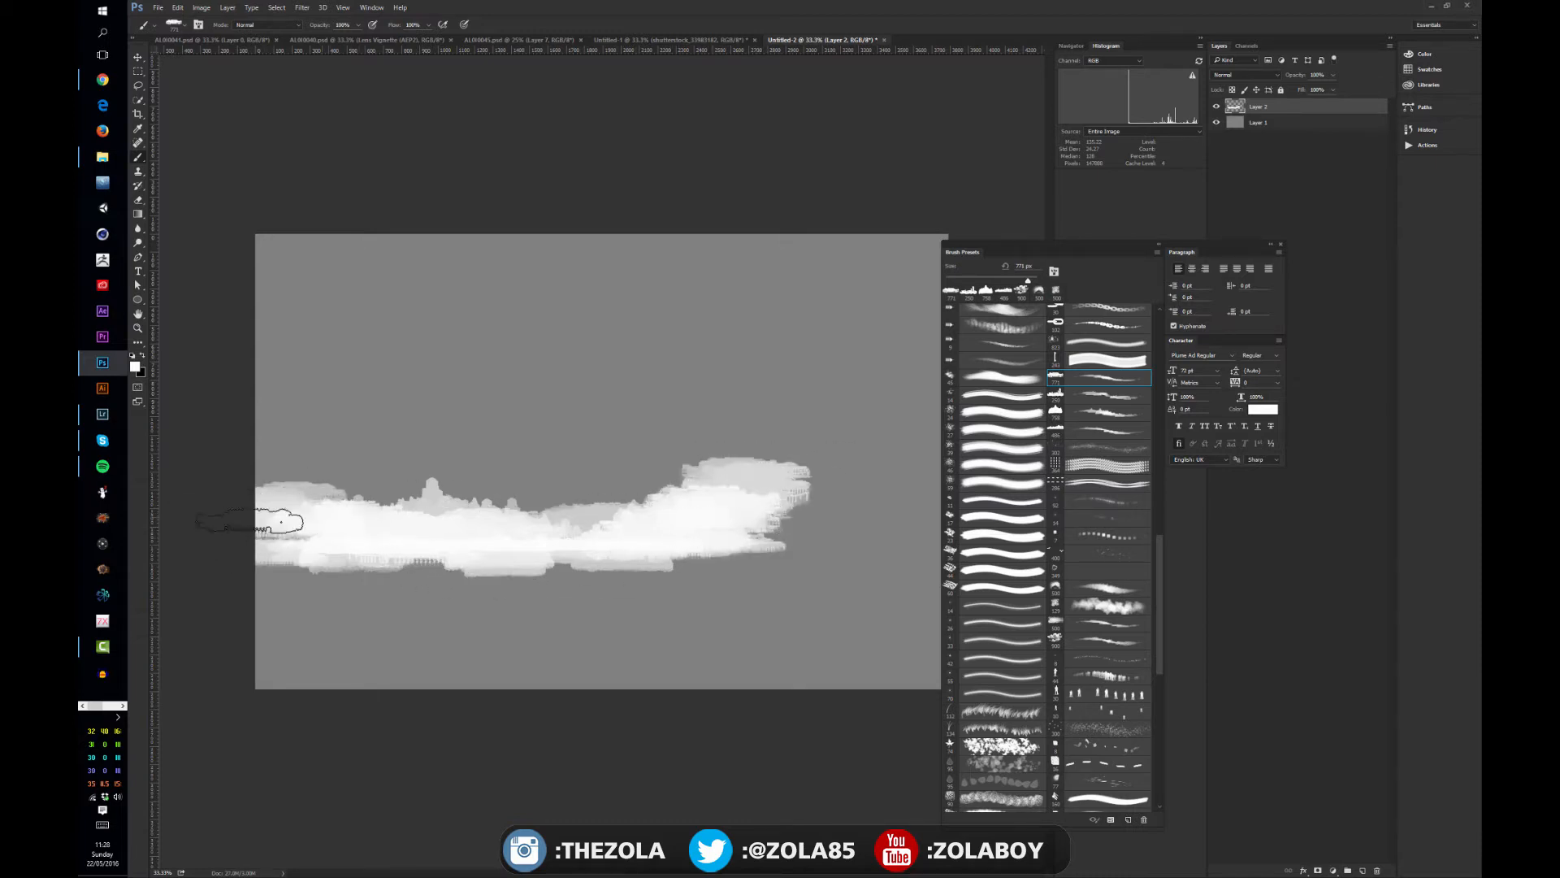
drag(535, 556, 330, 547)
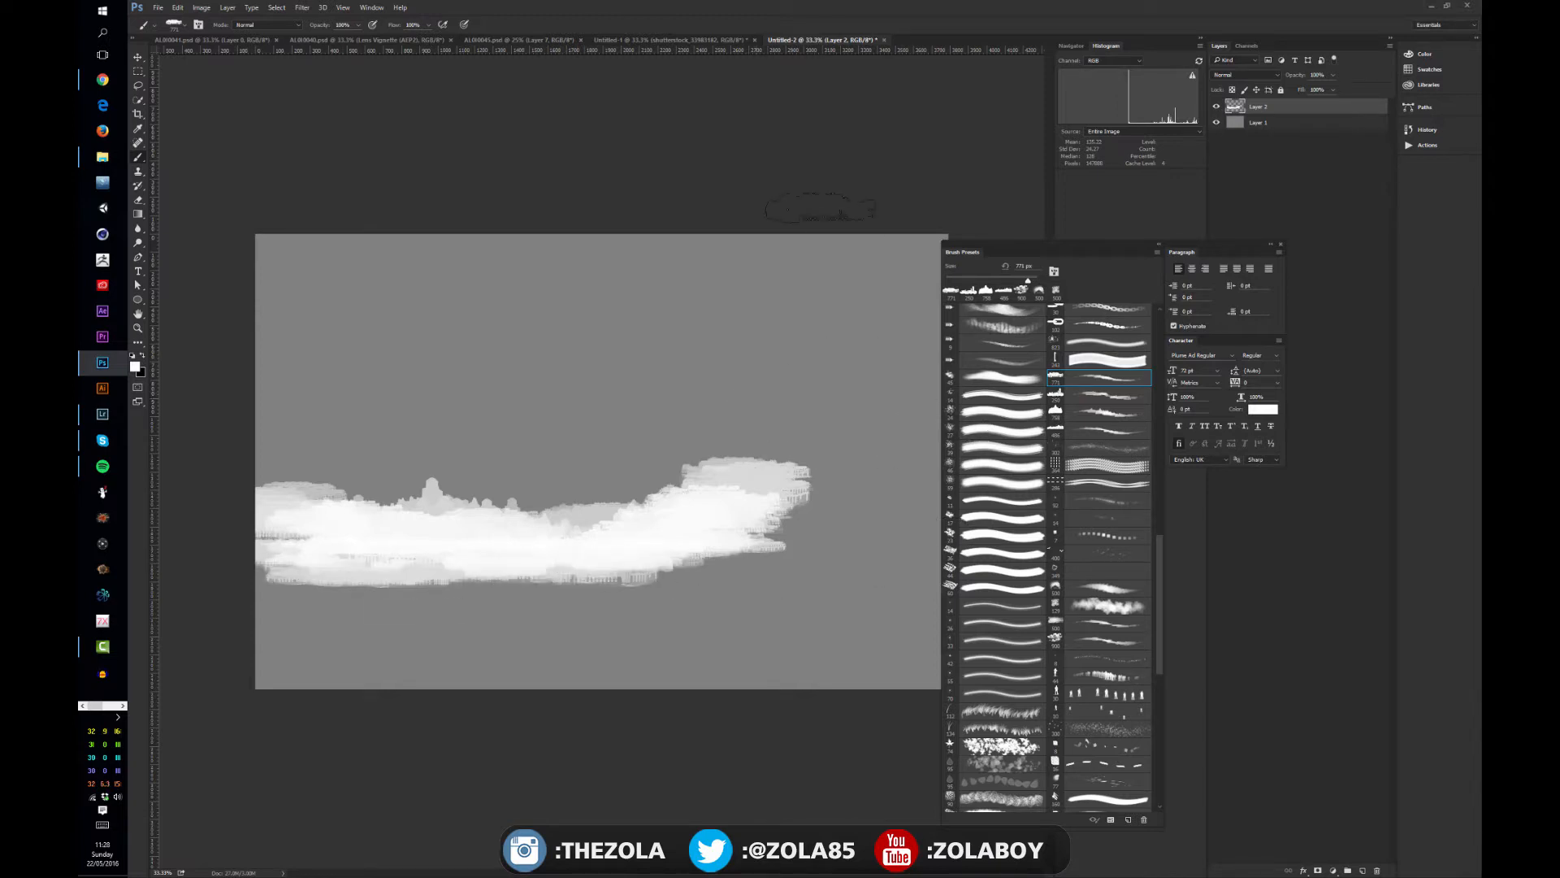
- Return to the blue-sky photo document and move the floating brush presets away from the canvas
click(682, 47)
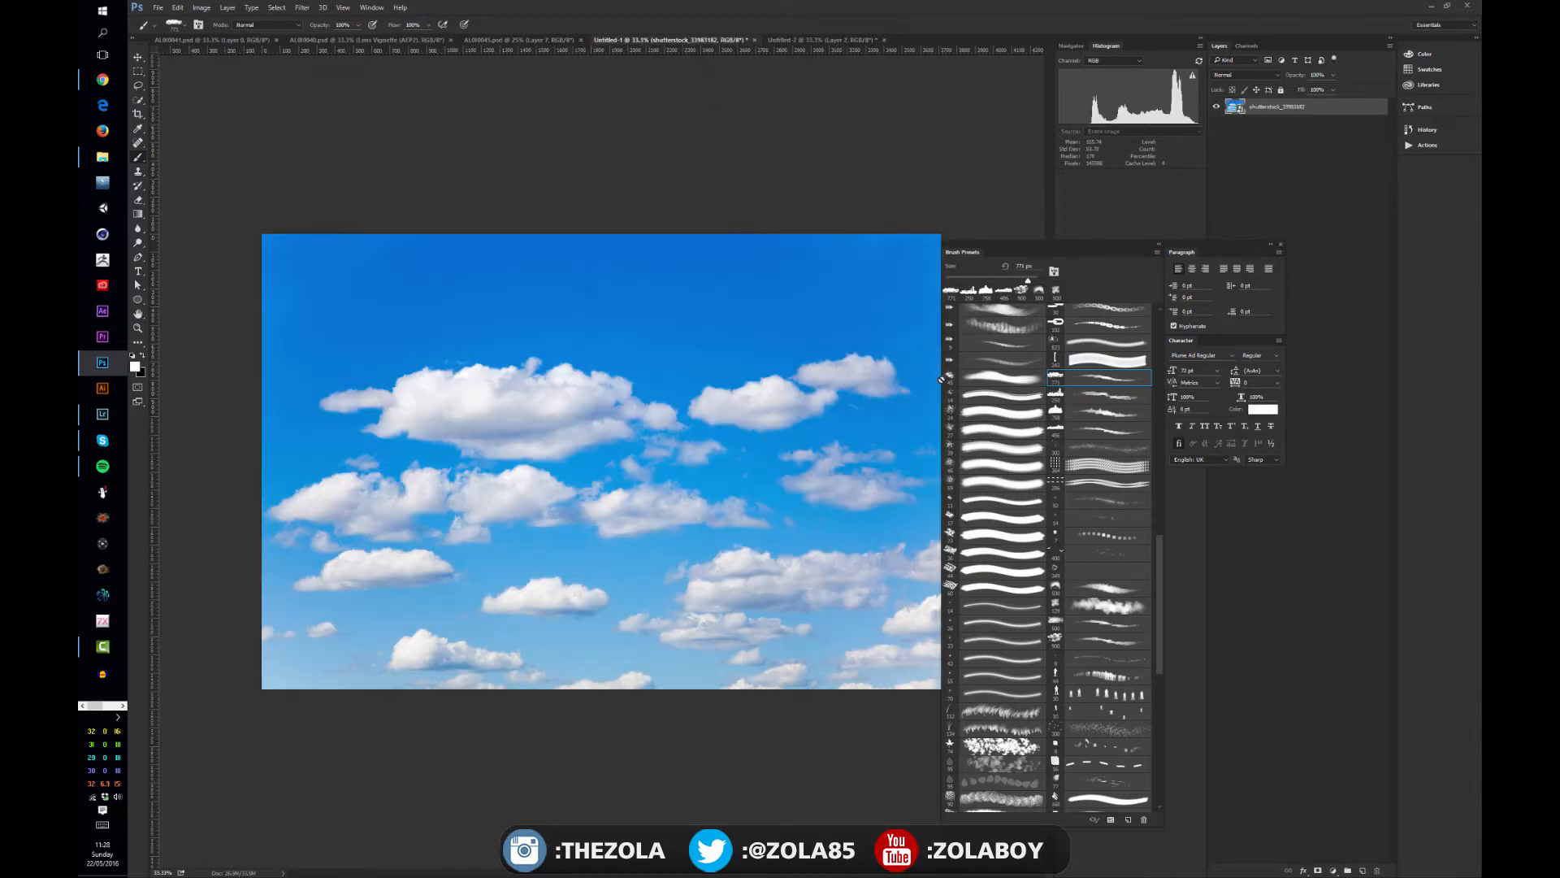
drag(1061, 248, 1481, 269)
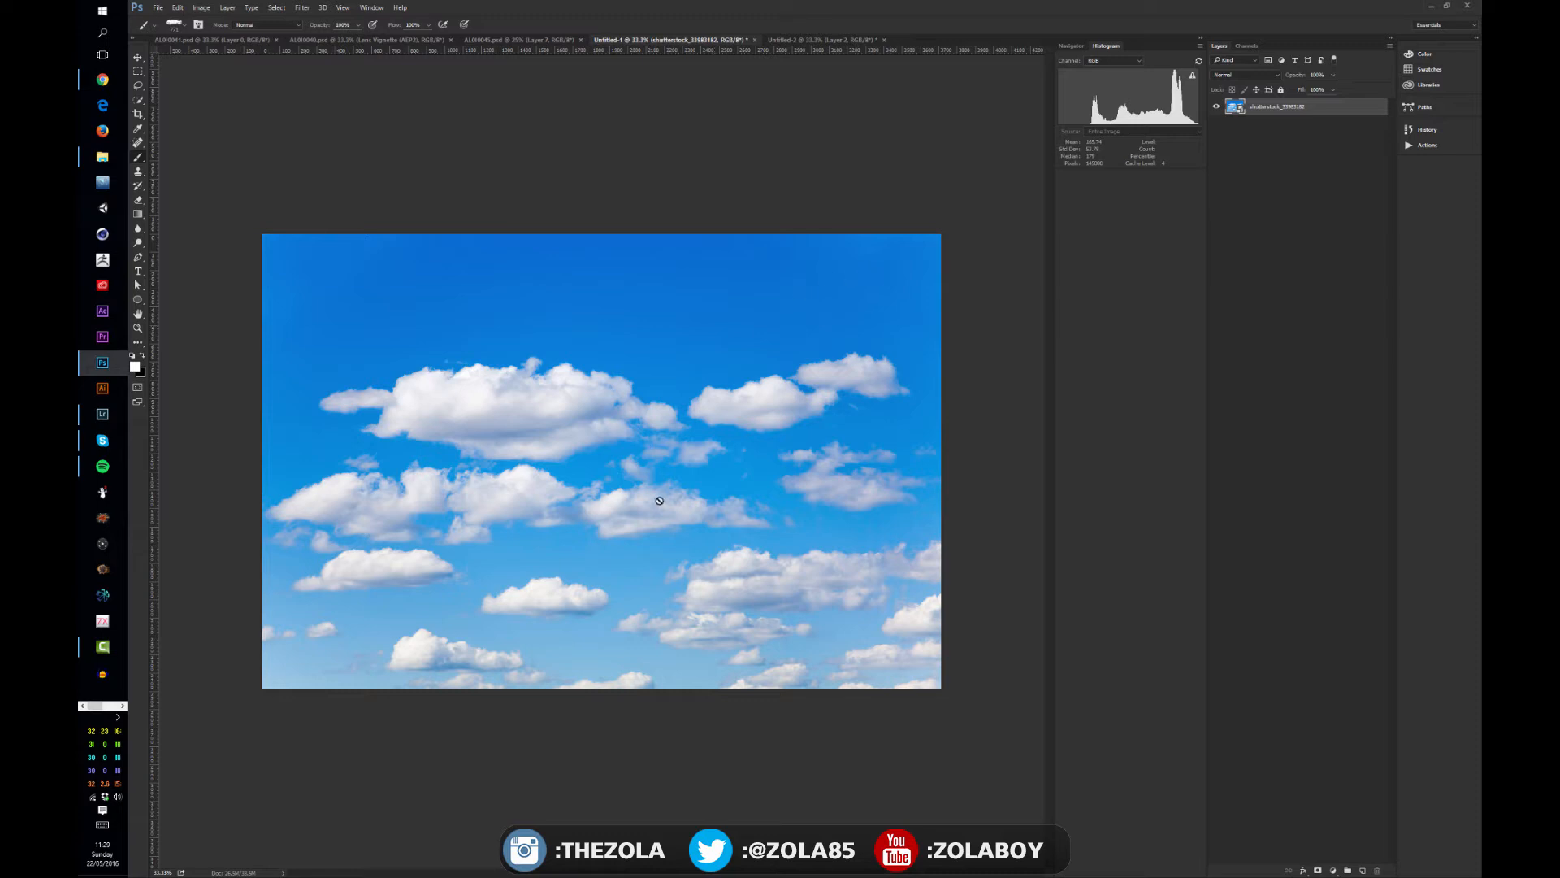
- Bring the floating brush presets over the sky photo, select a ragged cloud brush, and add a new empty layer above the photo
scroll(660, 497, up, 1)
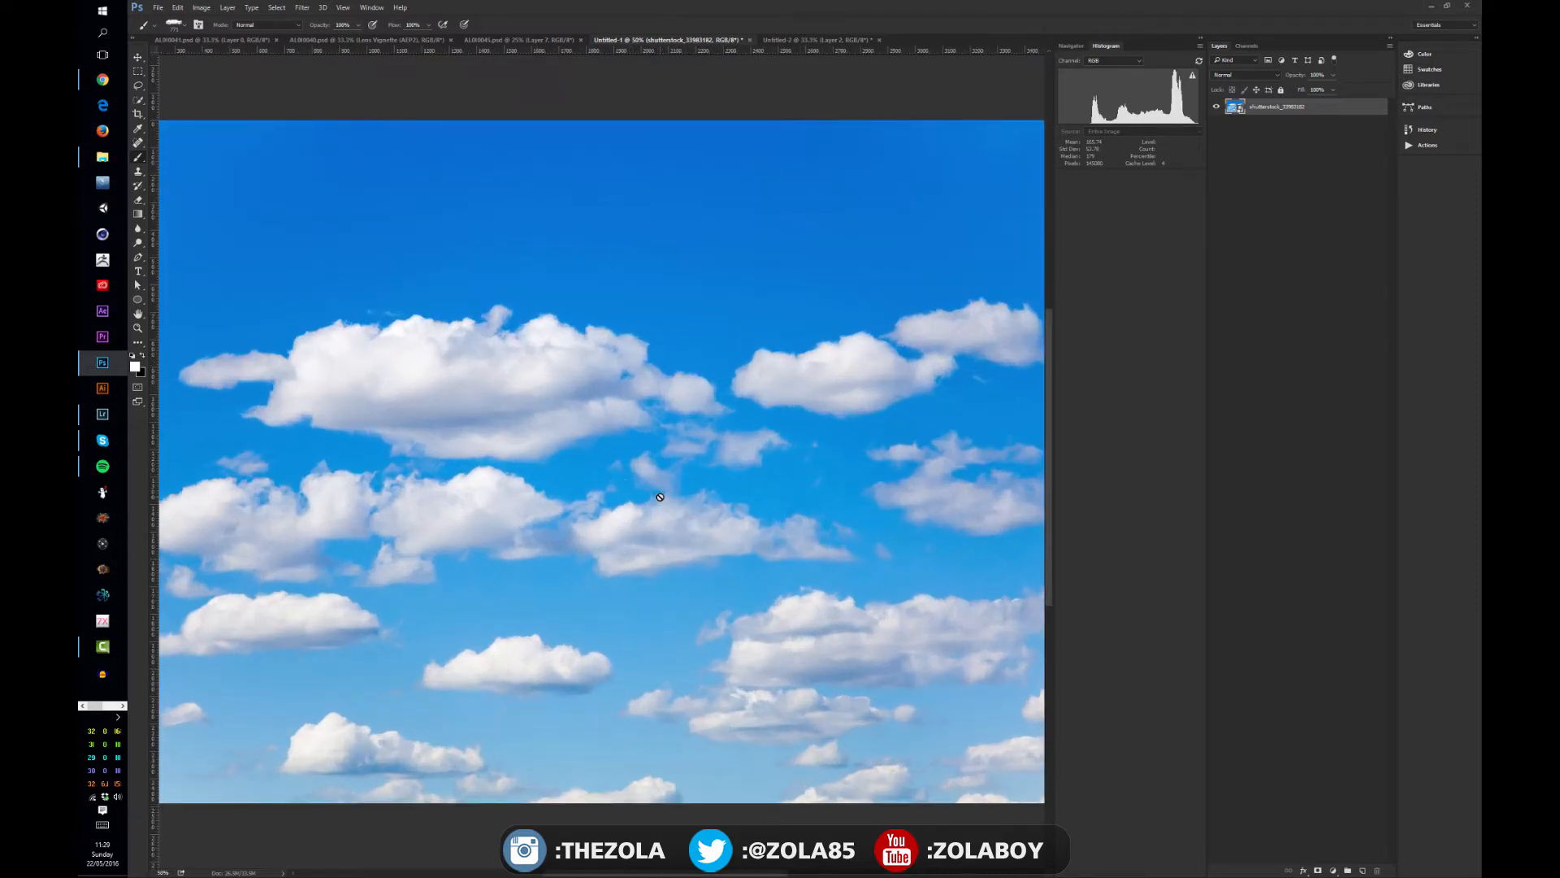
scroll(660, 496, down, 1)
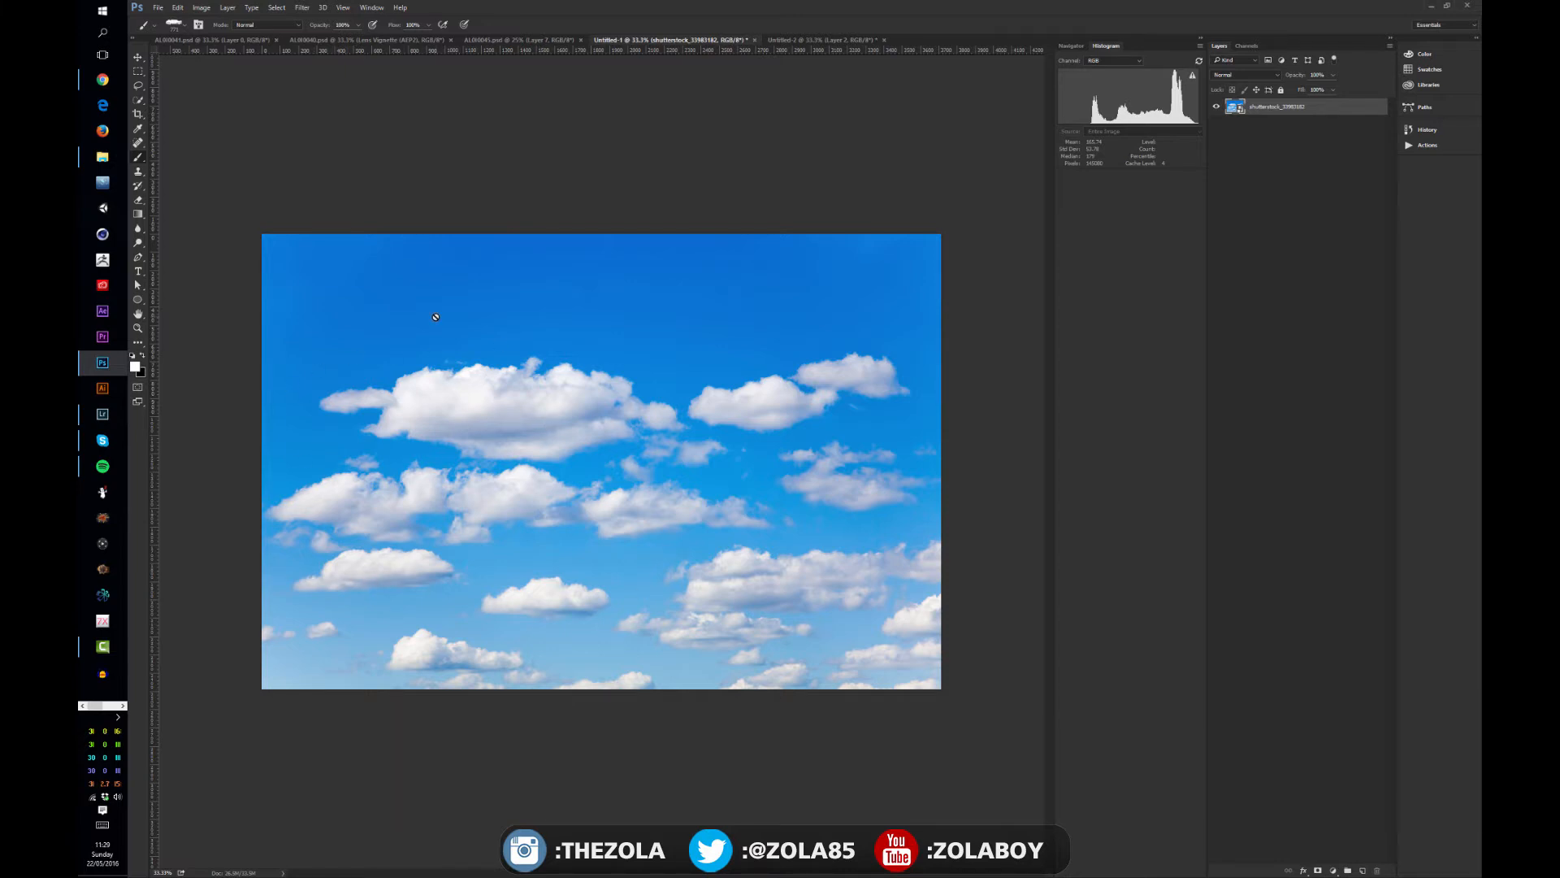
scroll(436, 317, up, 2)
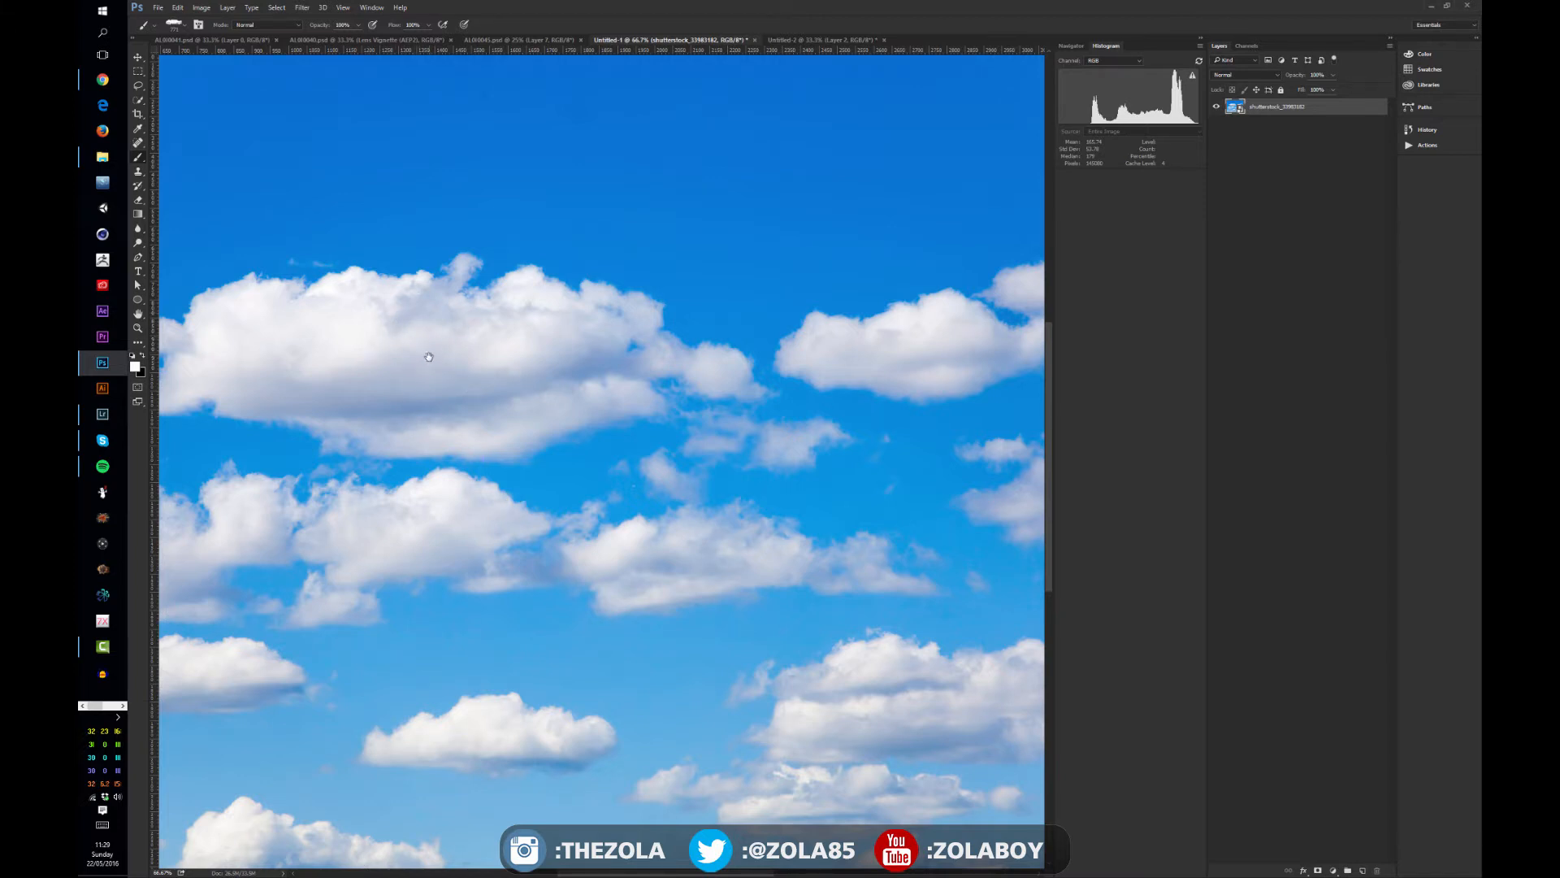
drag(429, 357, 562, 401)
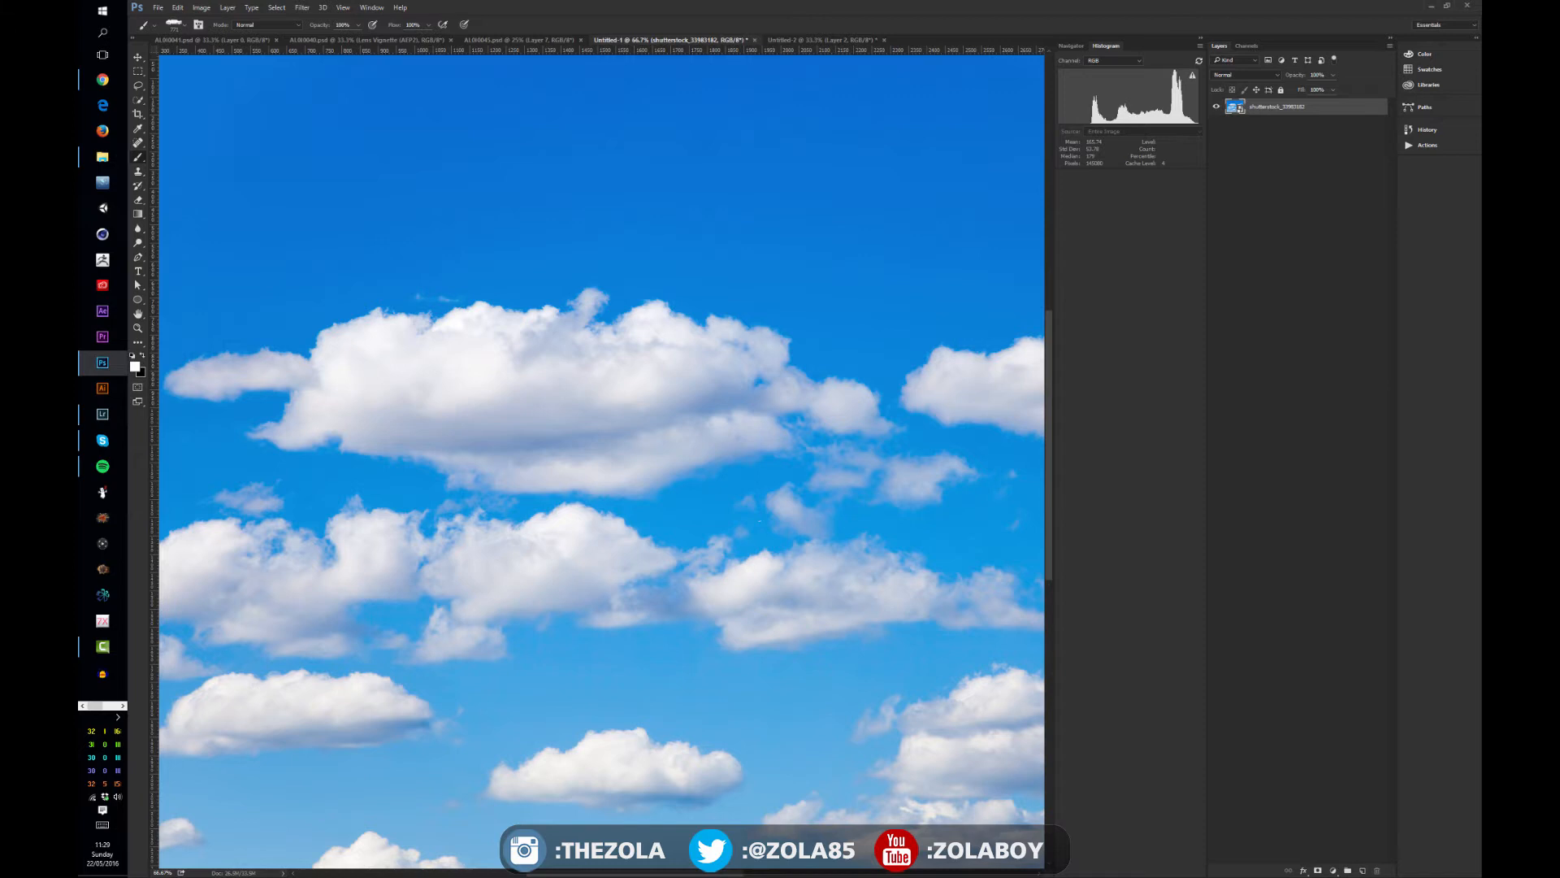
mouse_move(1481, 177)
mouse_down()
mouse_move(980, 186)
mouse_move(707, 131)
mouse_up()
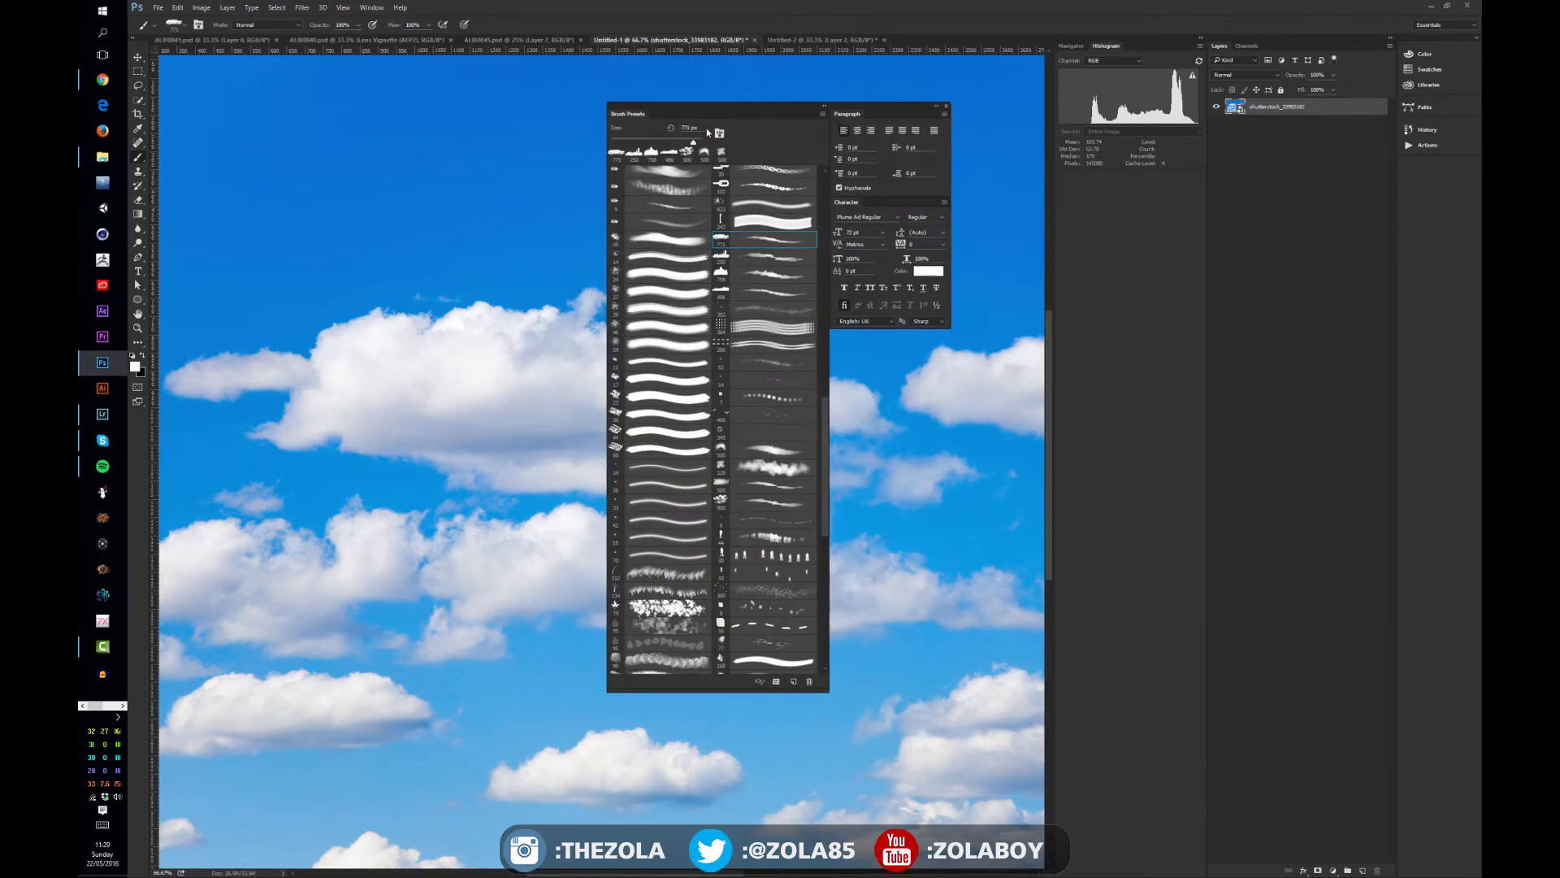
drag(822, 433, 824, 443)
click(774, 453)
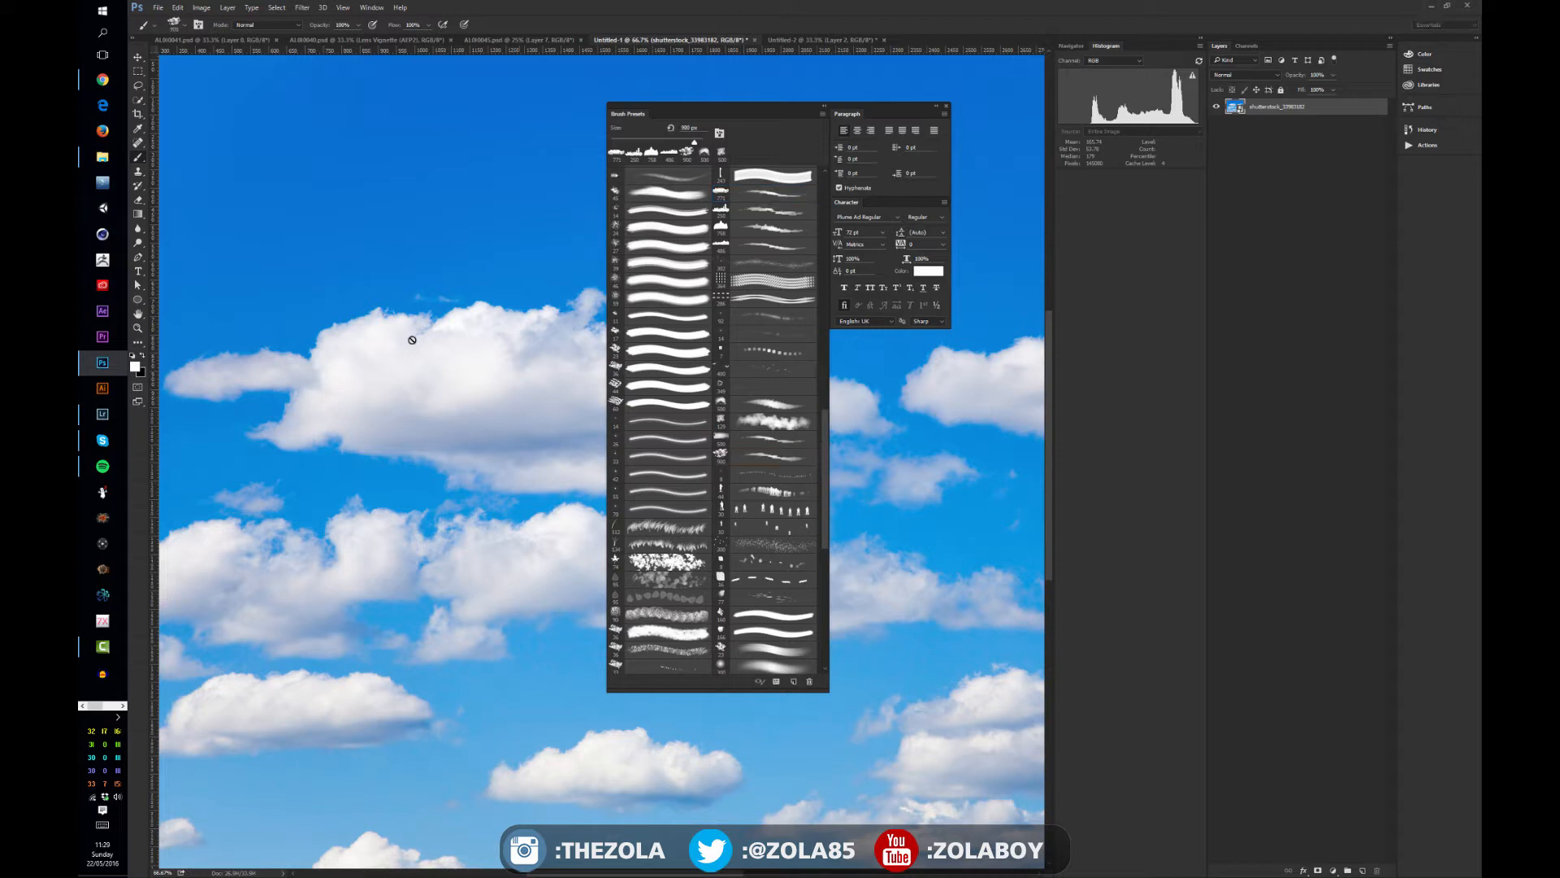
click(346, 205)
key(ctrl+shift+alt+n)
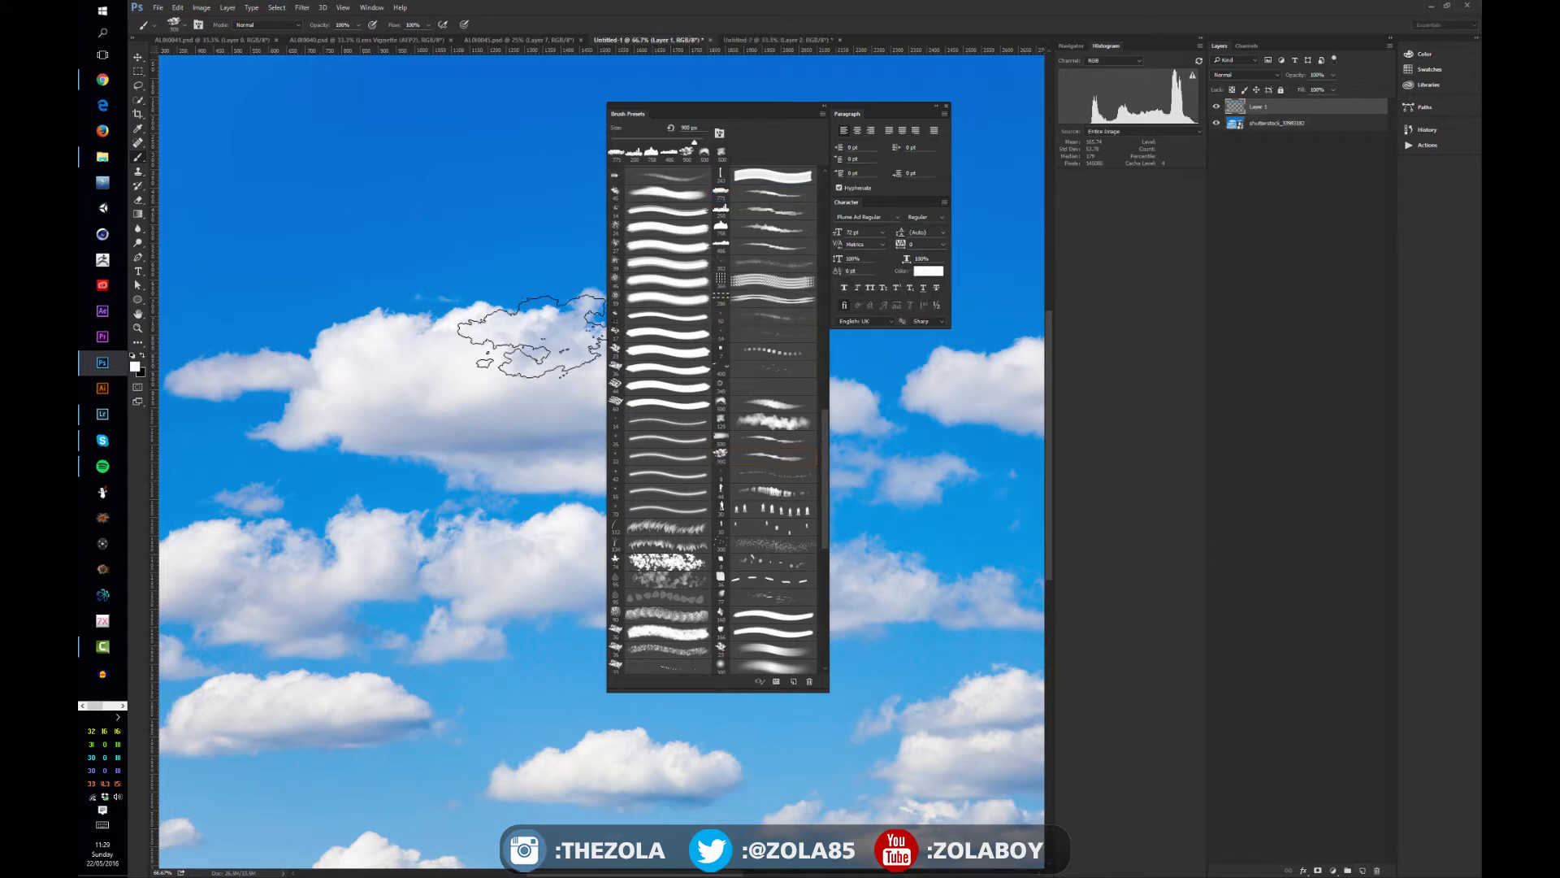
- Try painting a wispy white cloud in the open sky above the large cloud and undo its strokes
mouse_move(345, 174)
mouse_down()
mouse_move(438, 245)
mouse_move(424, 208)
mouse_move(357, 203)
mouse_move(454, 183)
mouse_up()
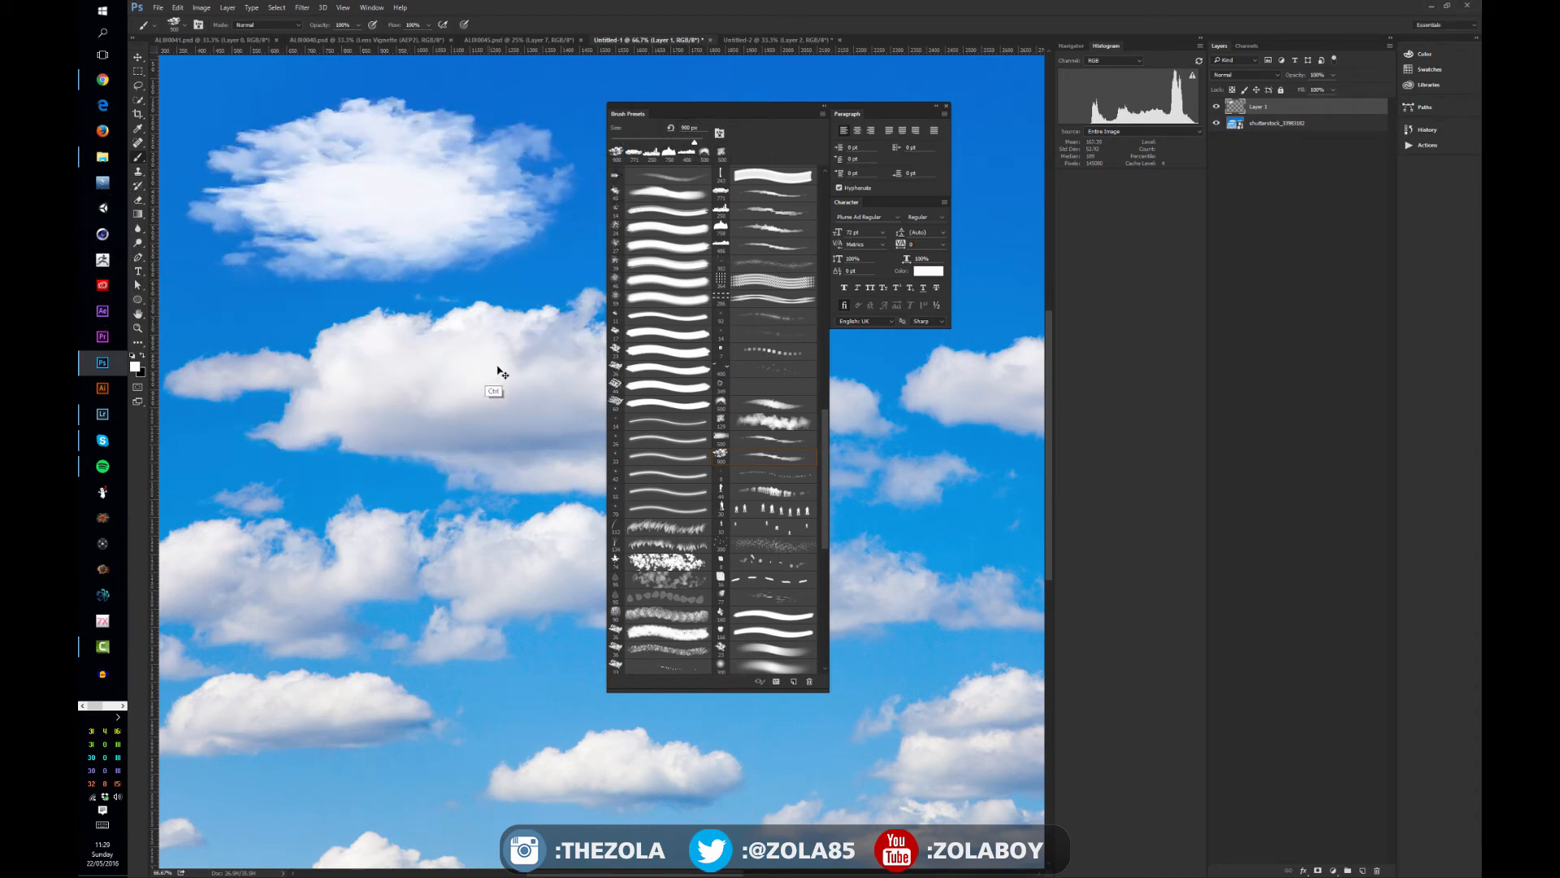
key(ctrl+alt+z)
key(ctrl+alt+z)
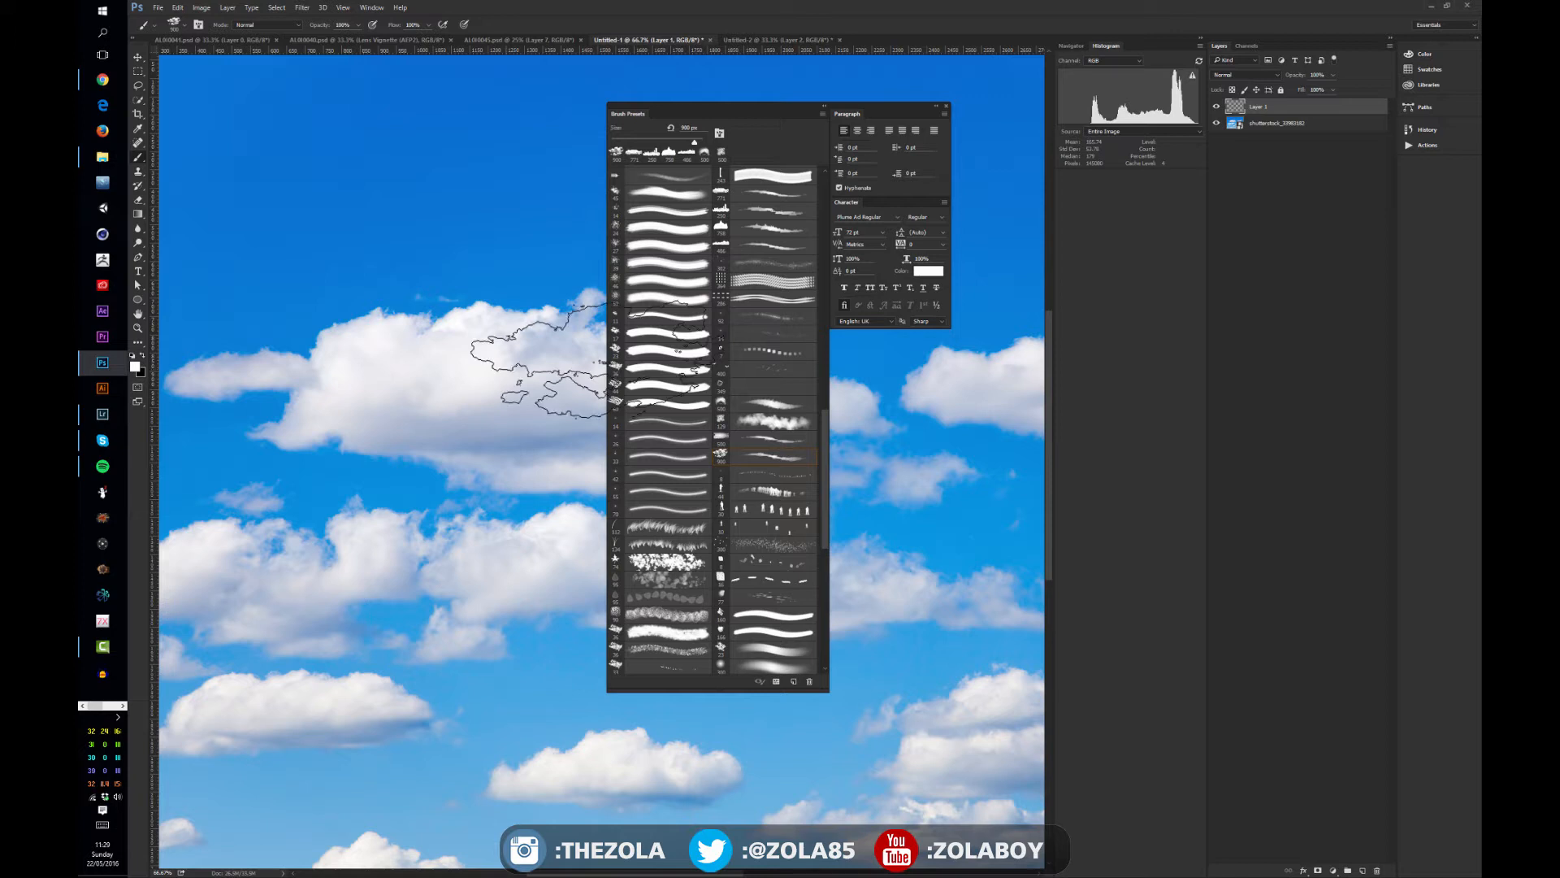
- Try a smaller, fluffier cloud brush in the open sky above the large cloud and undo its strokes
click(770, 422)
mouse_move(405, 215)
mouse_down()
mouse_move(457, 196)
mouse_move(382, 208)
mouse_move(472, 236)
mouse_move(459, 134)
mouse_move(433, 218)
mouse_up()
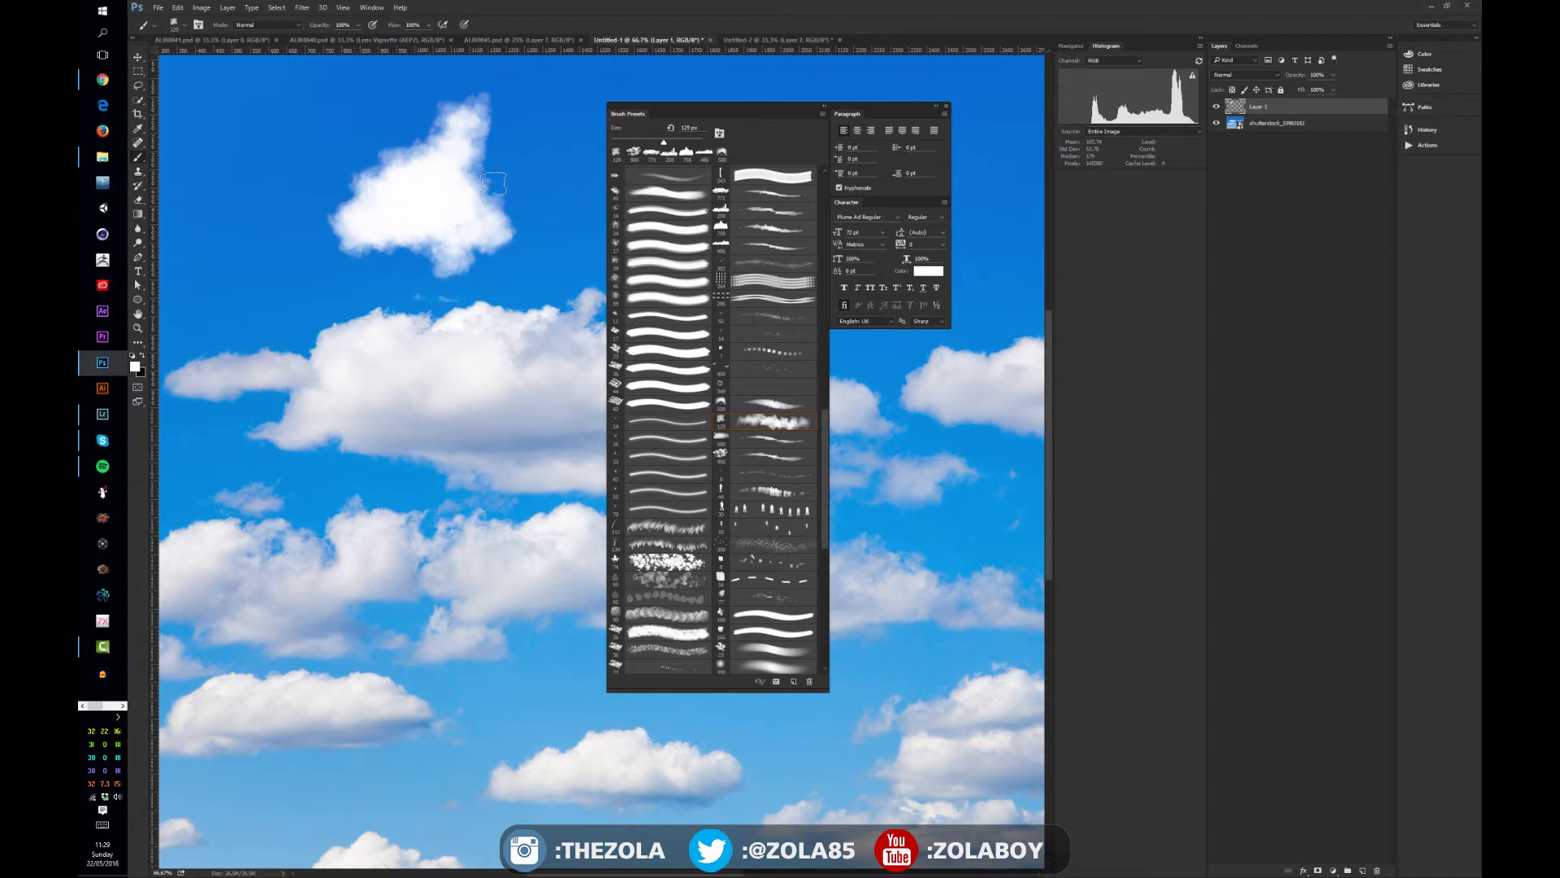
key(ctrl+alt+z)
key(ctrl+alt+z)
key(ctrl+alt+z)
key(ctrl+alt+z)
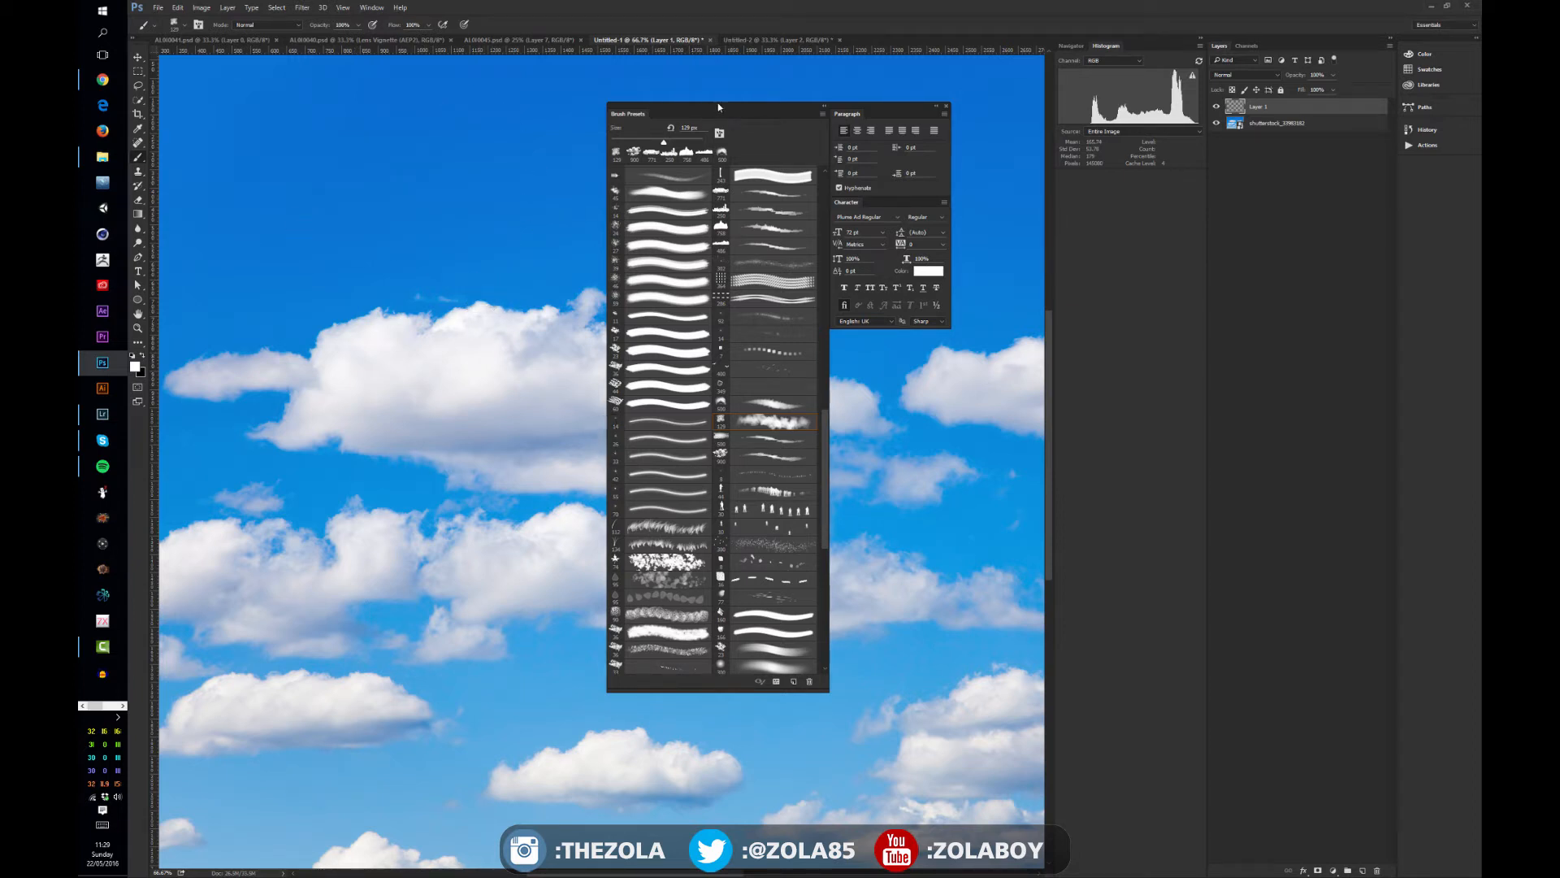
- Move the brush presets away from the canvas and add a Black & White adjustment layer on top of the layer stack
drag(719, 106, 1481, 175)
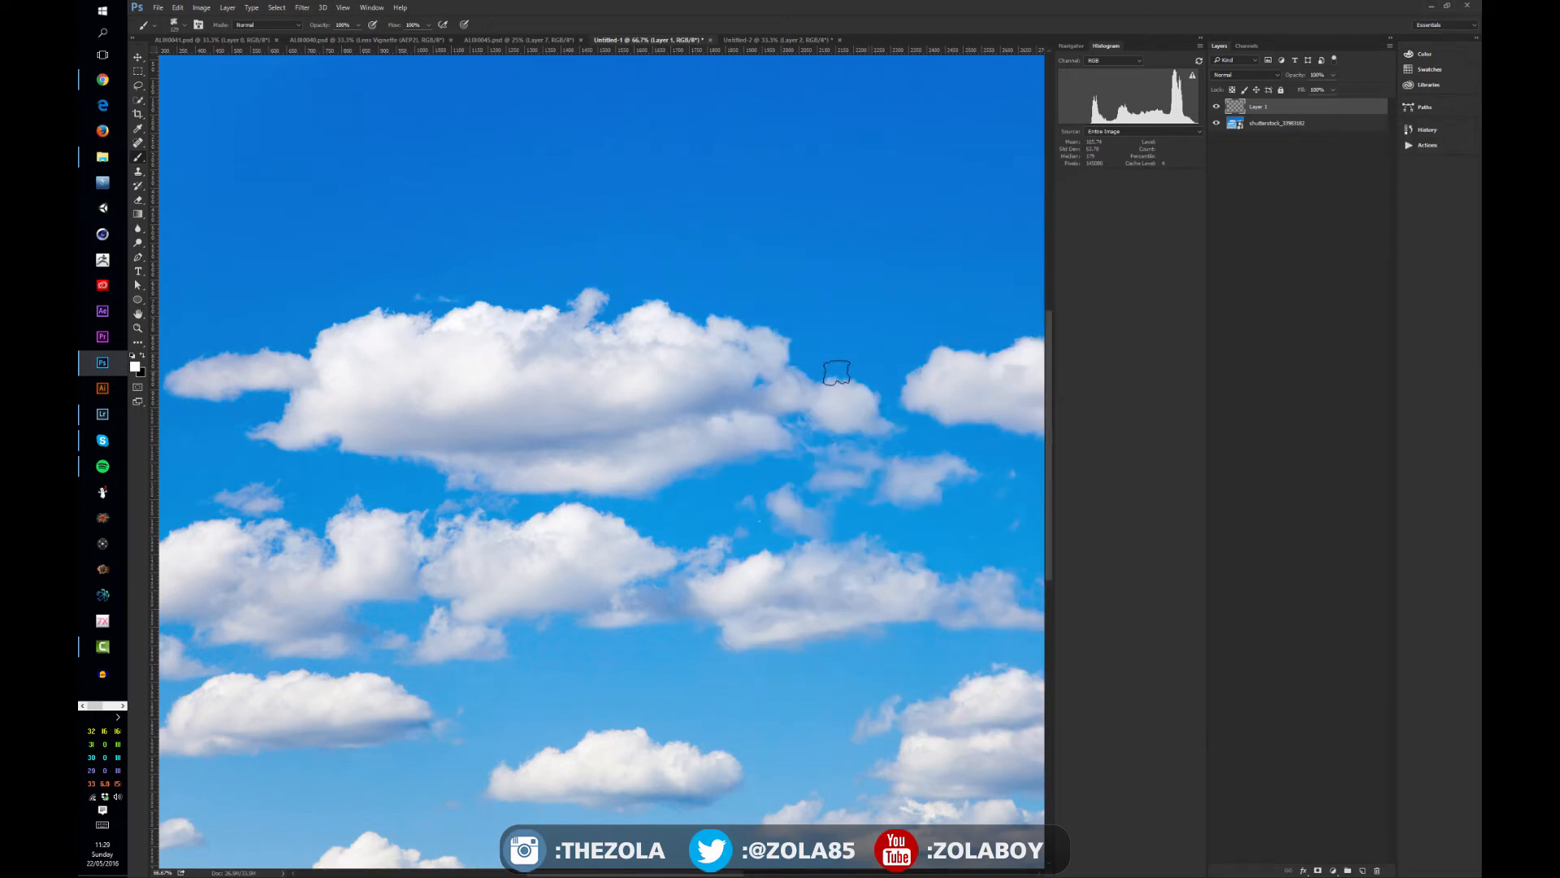
click(1287, 154)
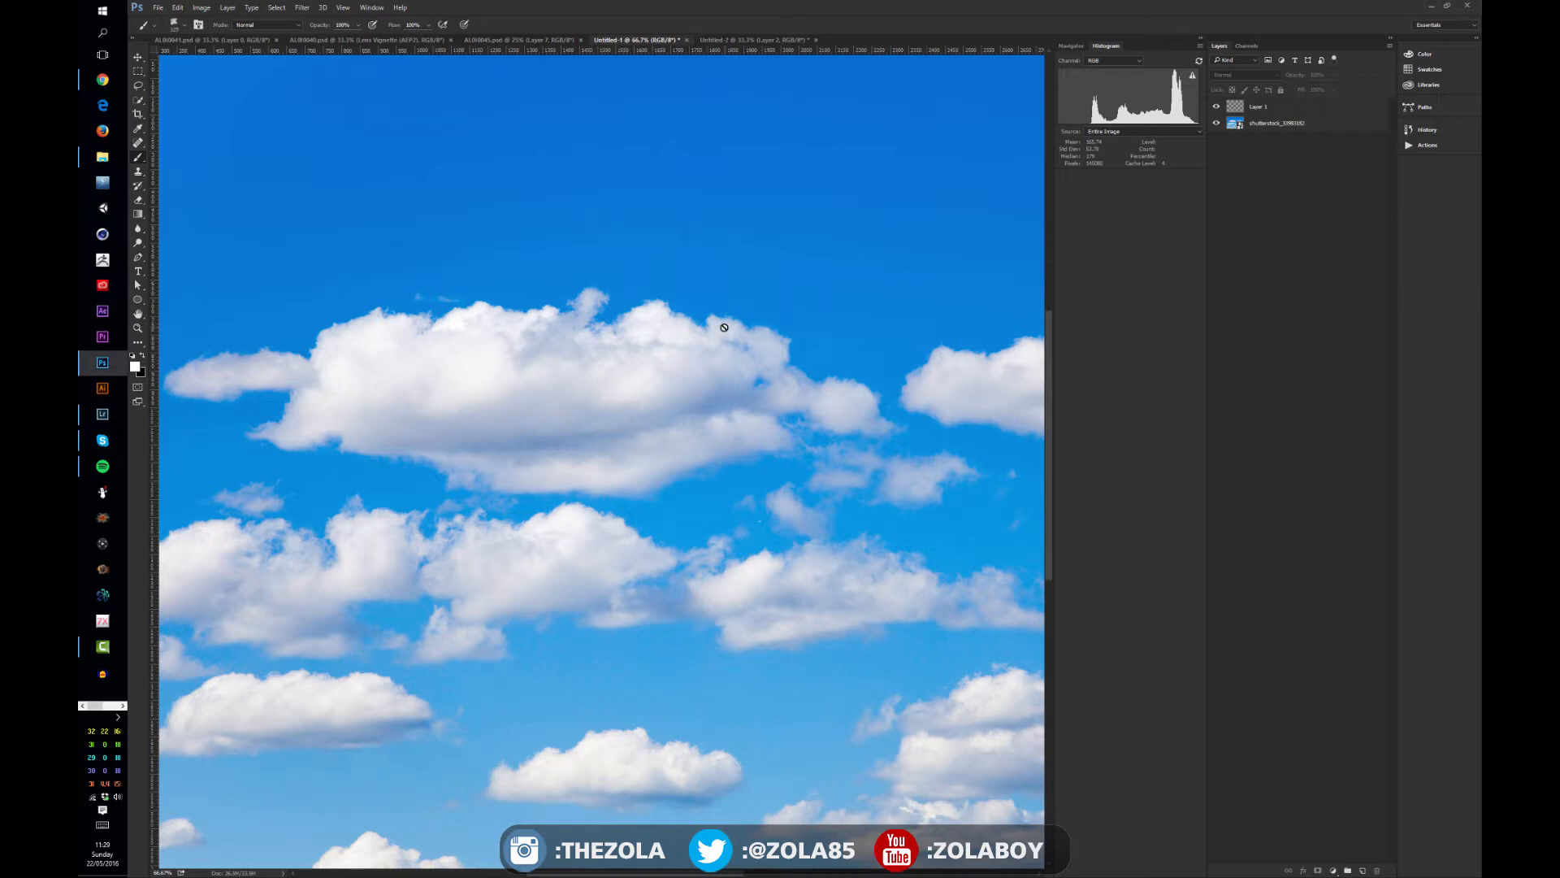
key(ctrl+minus)
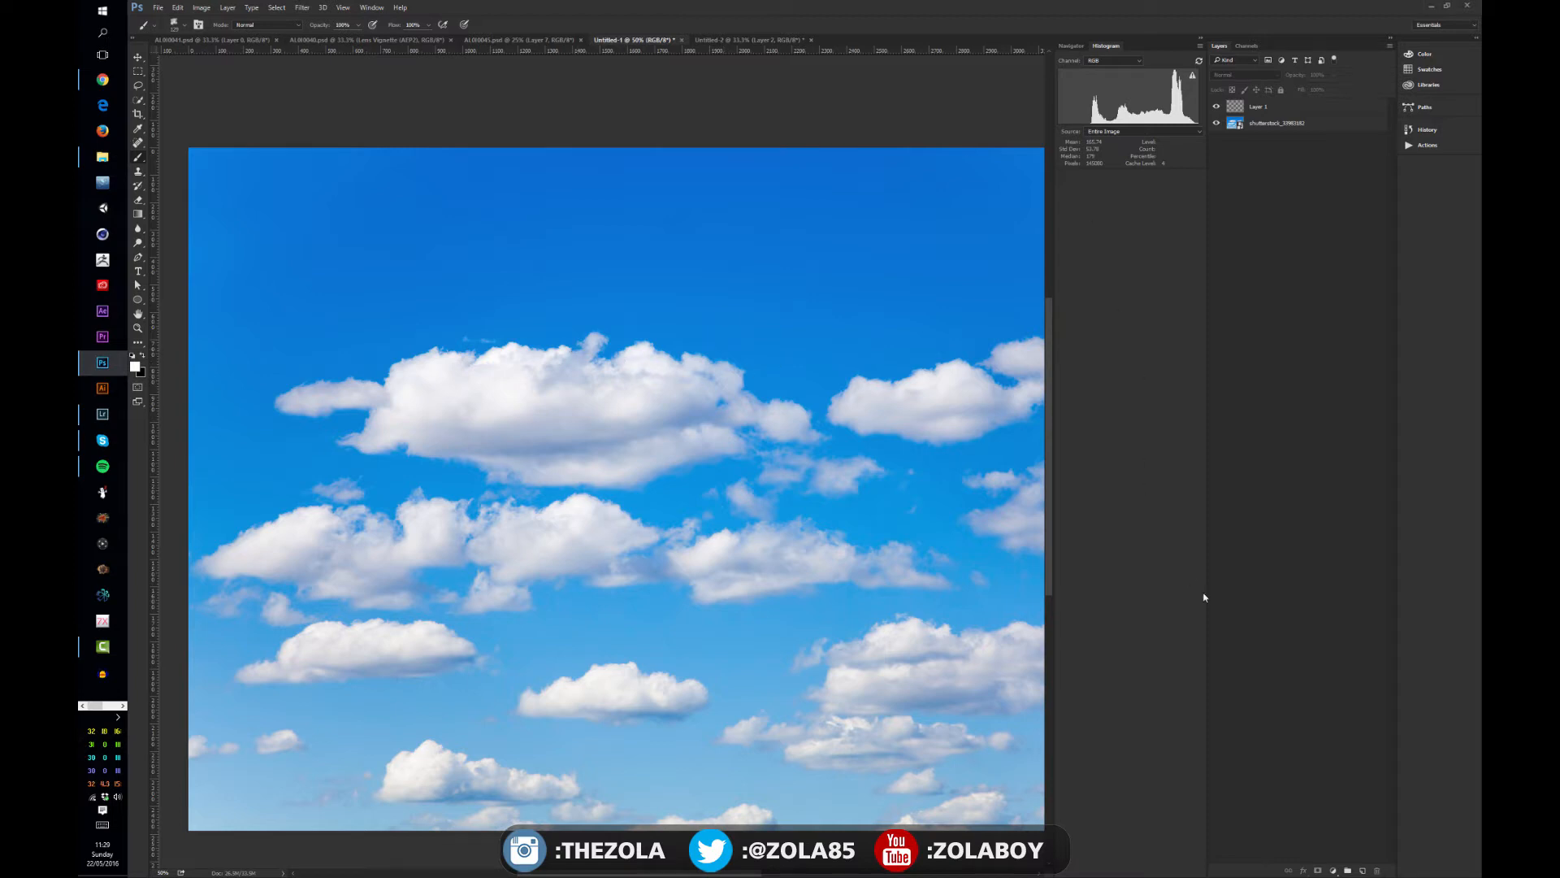
click(1332, 870)
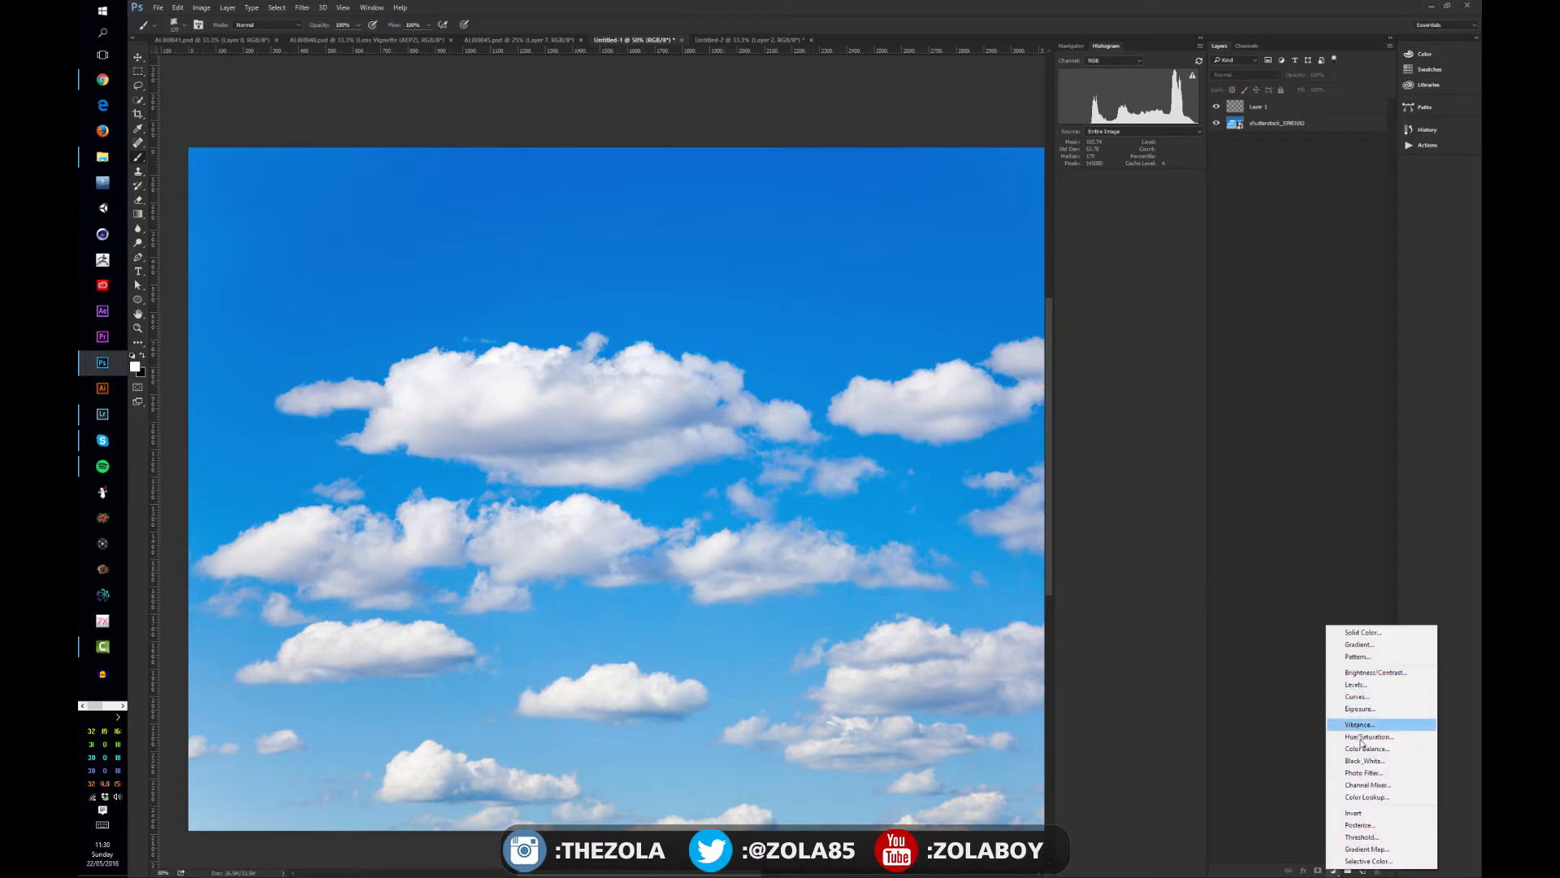
click(1366, 761)
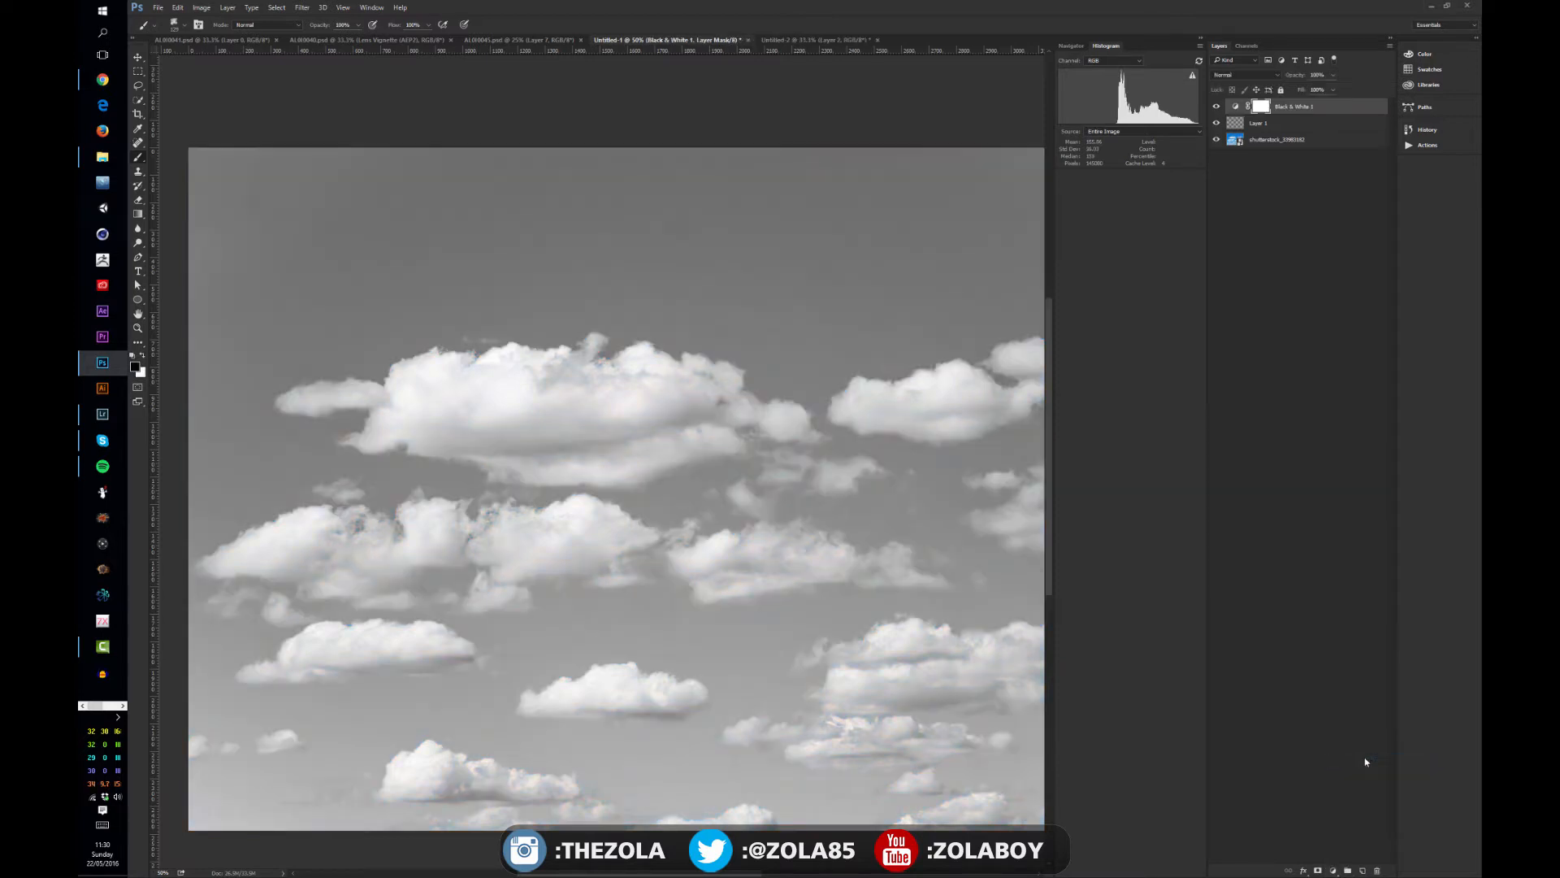
- Place the Black & White adjustment's properties near the photo's upper corner and toggle the adjustment off and on to compare with the colours
mouse_move(914, 303)
mouse_down()
mouse_move(829, 273)
mouse_move(832, 287)
mouse_up()
key(ctrl+minus)
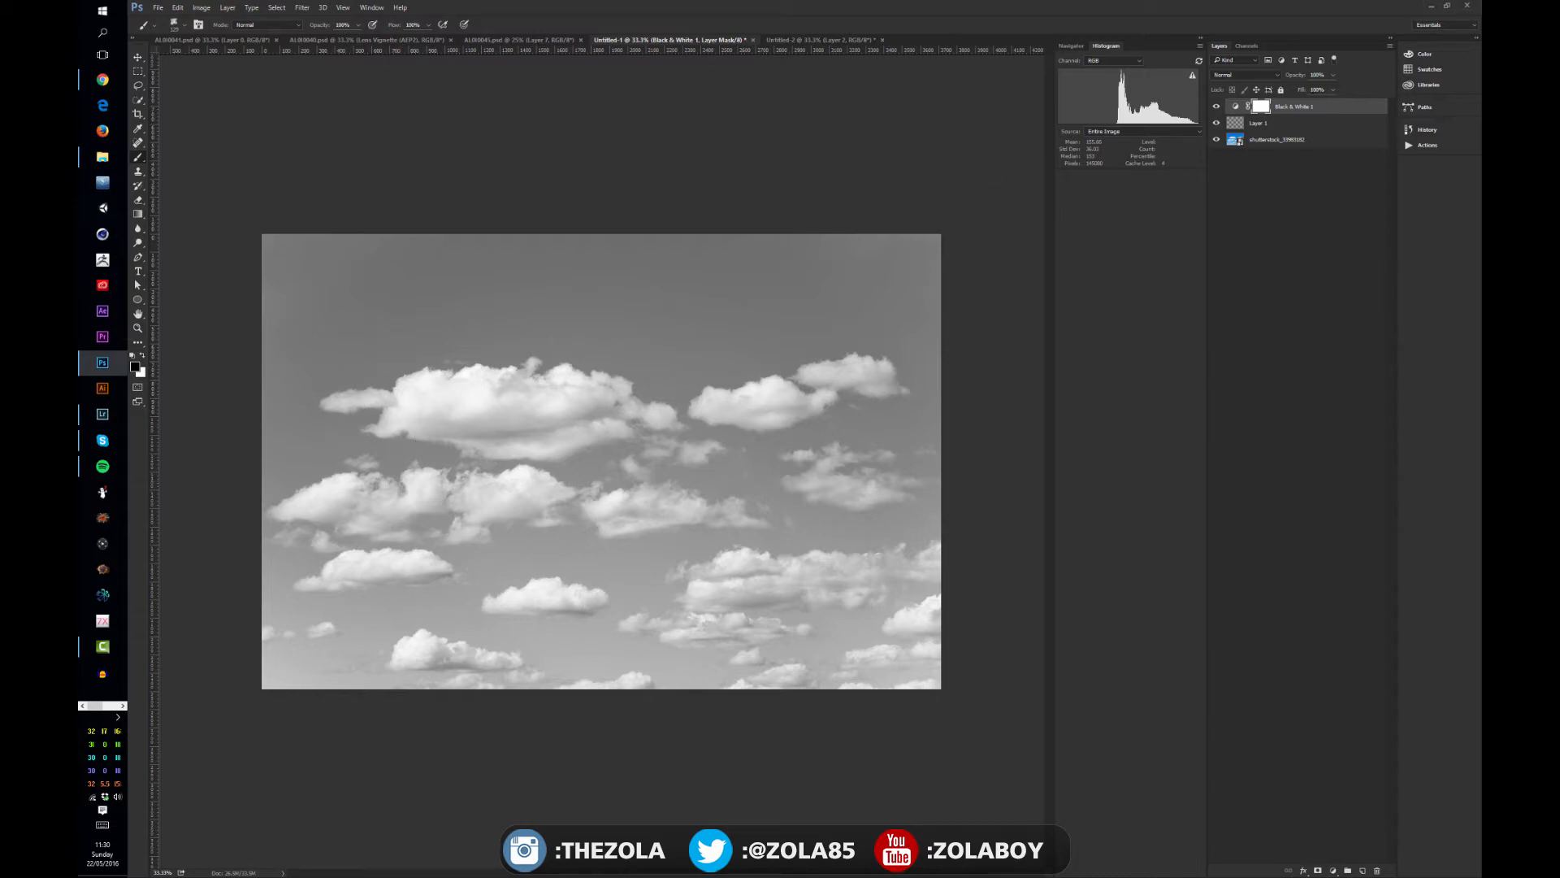
drag(1479, 146, 973, 181)
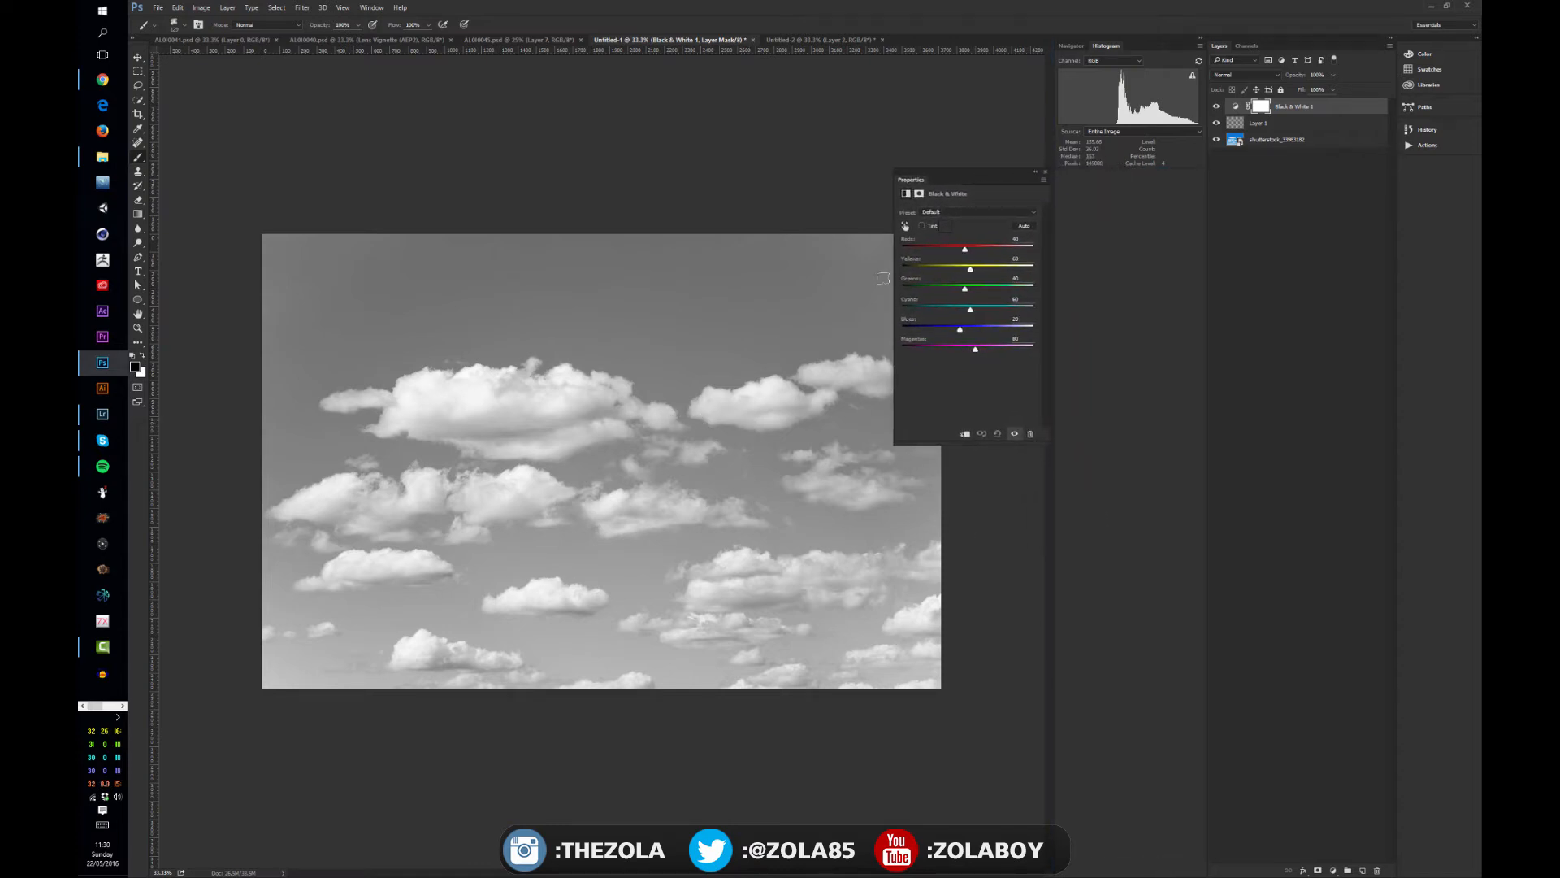
drag(979, 174, 972, 79)
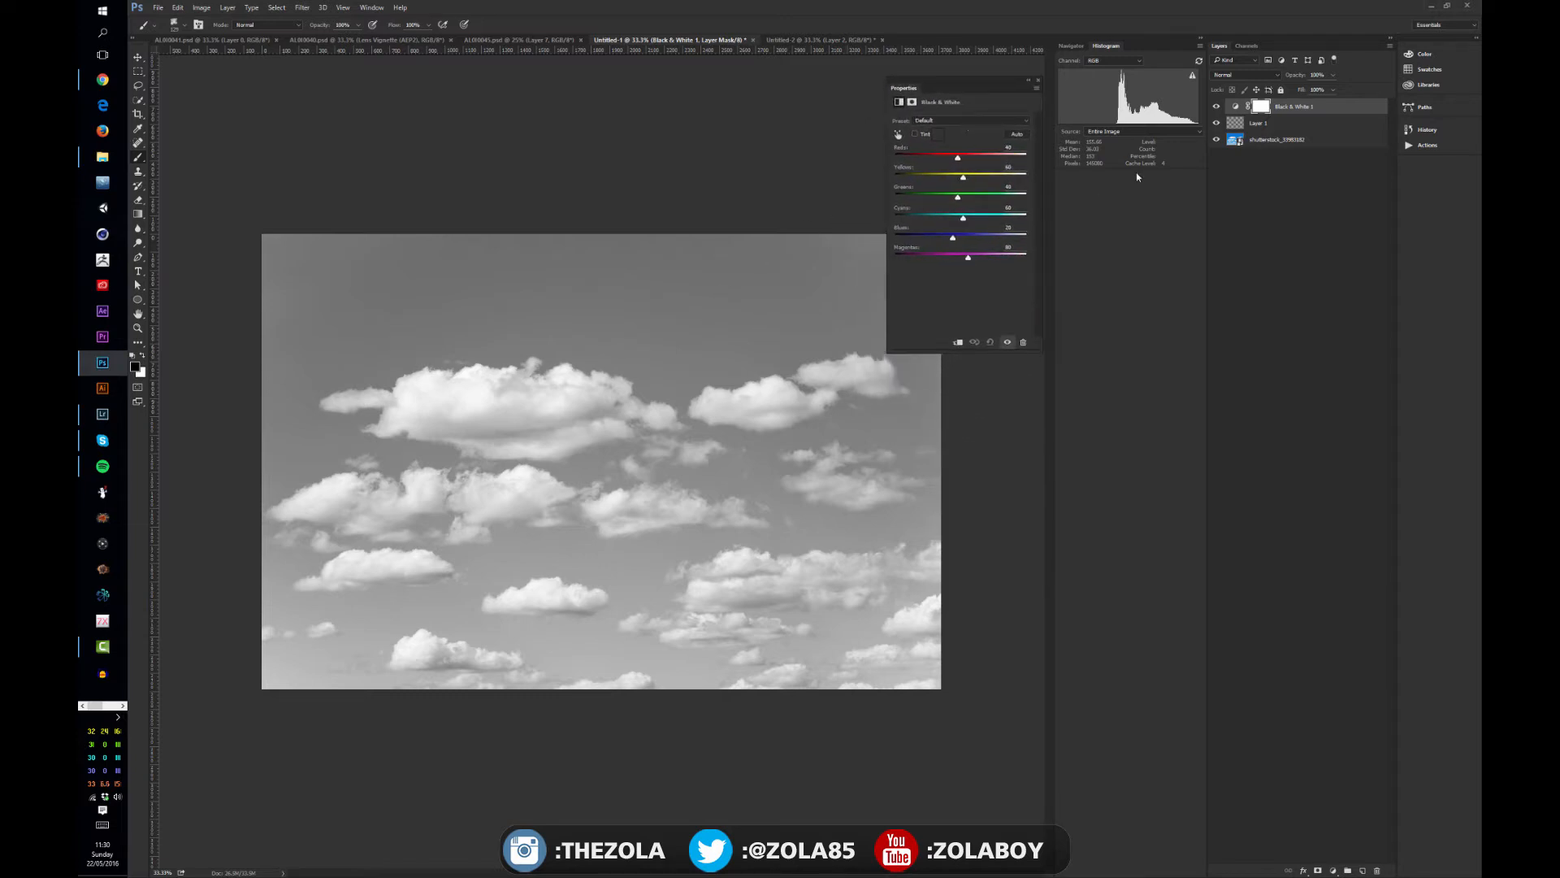
click(1217, 106)
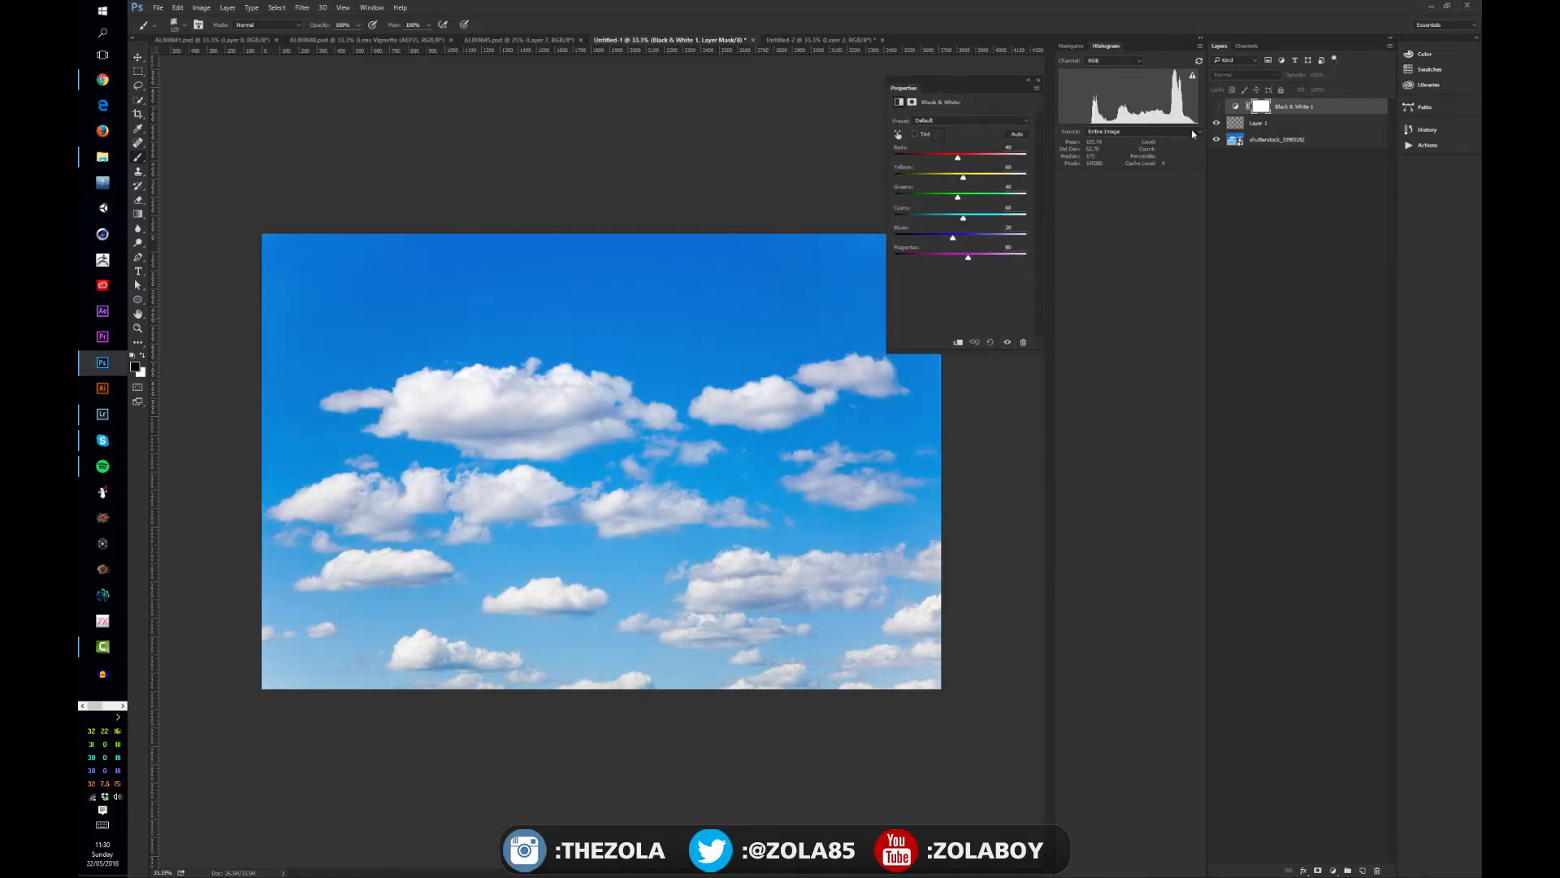
click(1216, 107)
- Switch to full-screen mode with the menu bar, hide the rulers, and position the photo clear of the adjustment's properties
key(f)
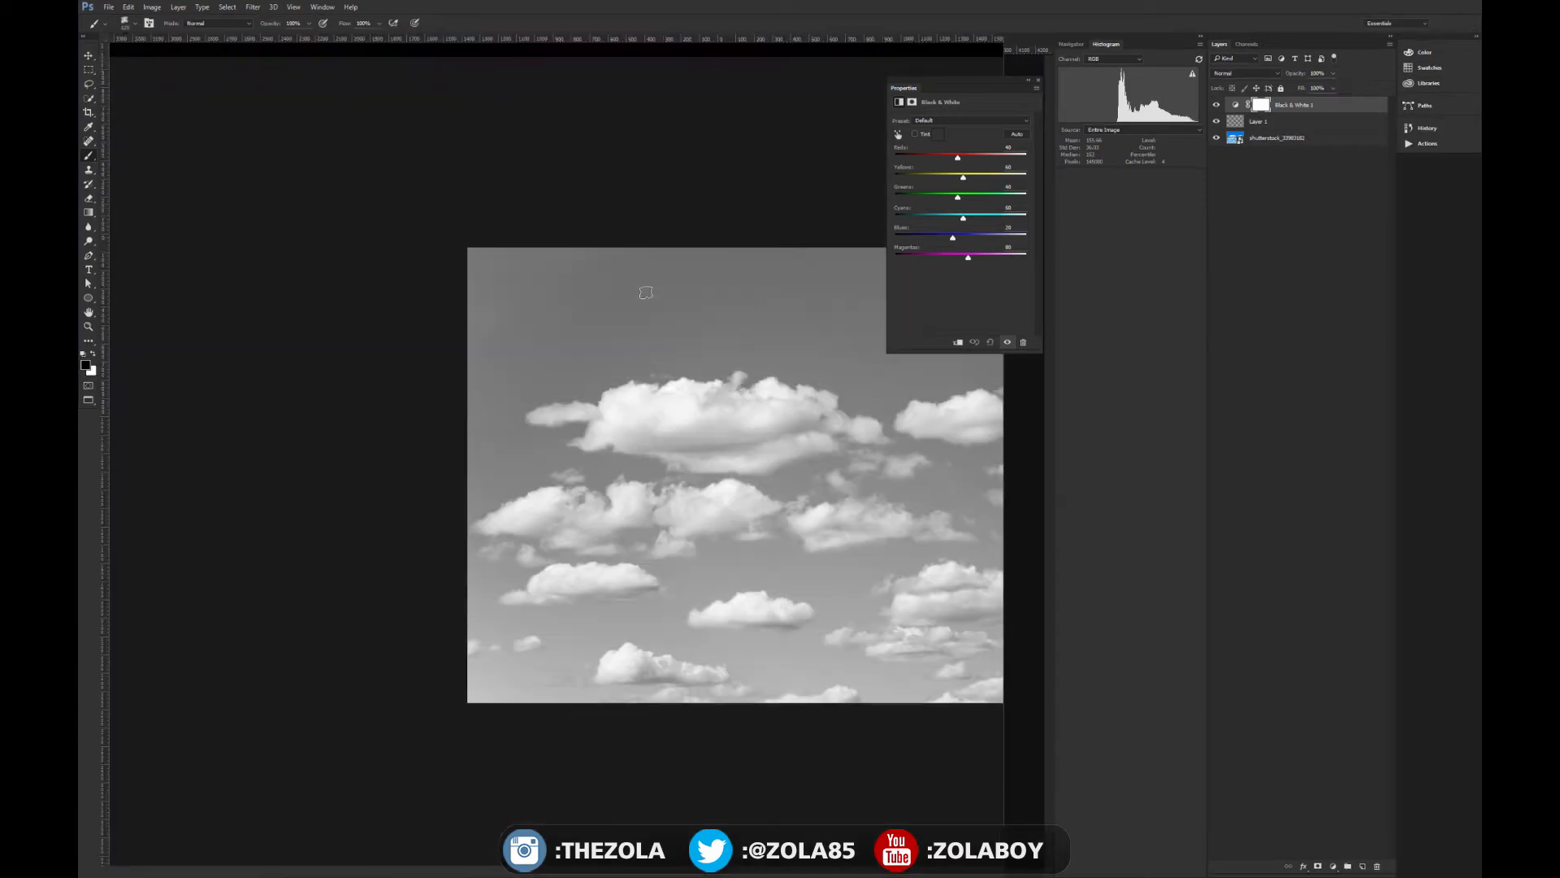
drag(509, 324, 412, 244)
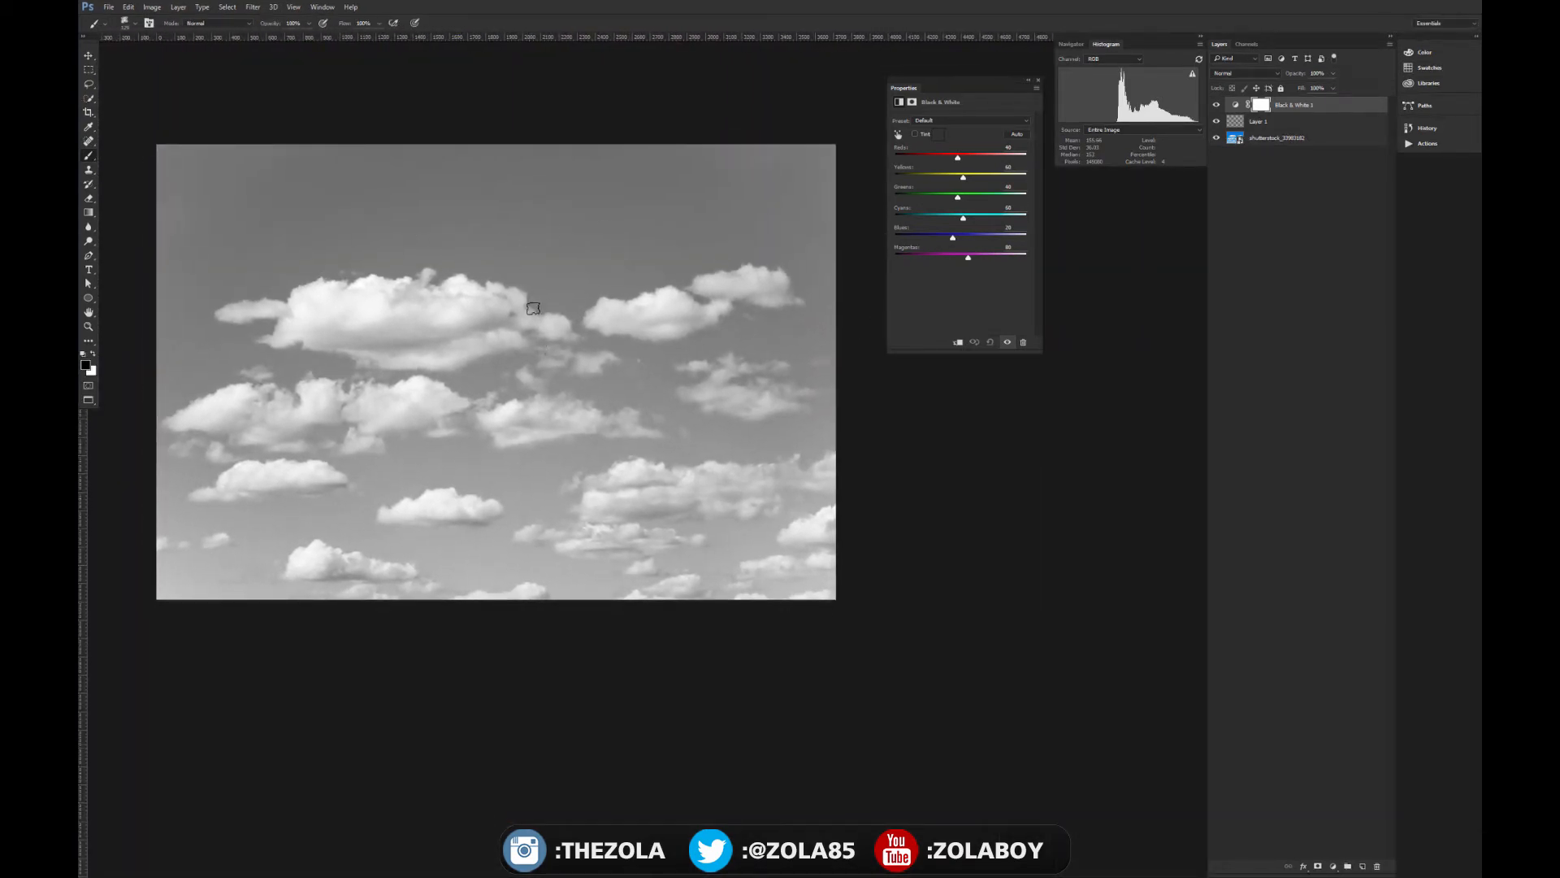
key(ctrl+r)
drag(691, 405, 421, 295)
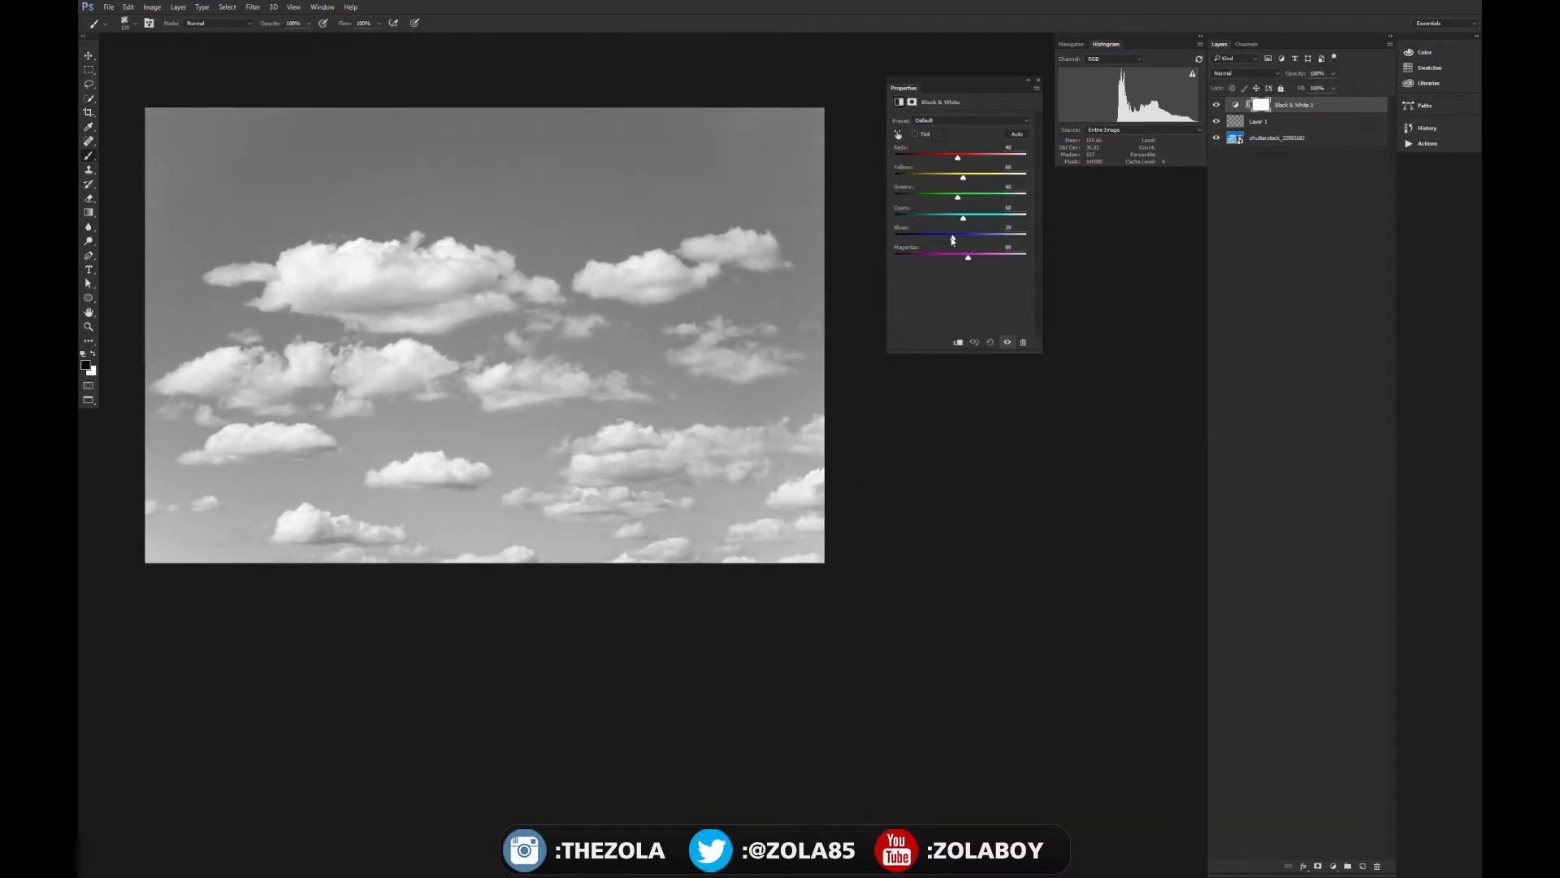
- Darken the sky by setting the adjustment's Blues to -96, trying stronger values down to -200 and checking the cloud edges close up
drag(952, 239, 920, 244)
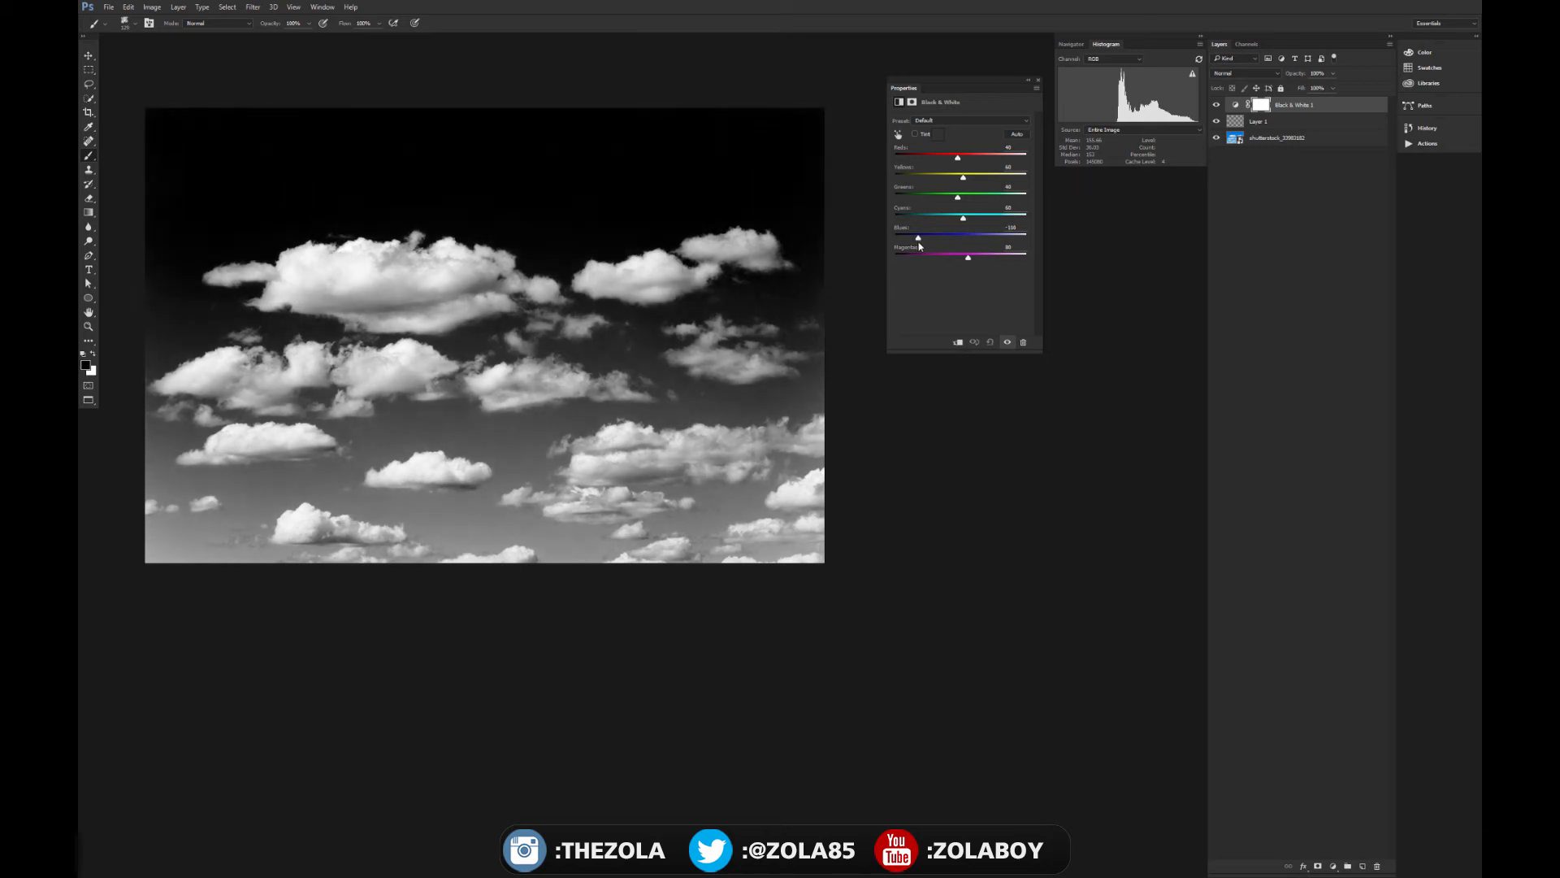
key(ctrl+plus)
key(ctrl+plus)
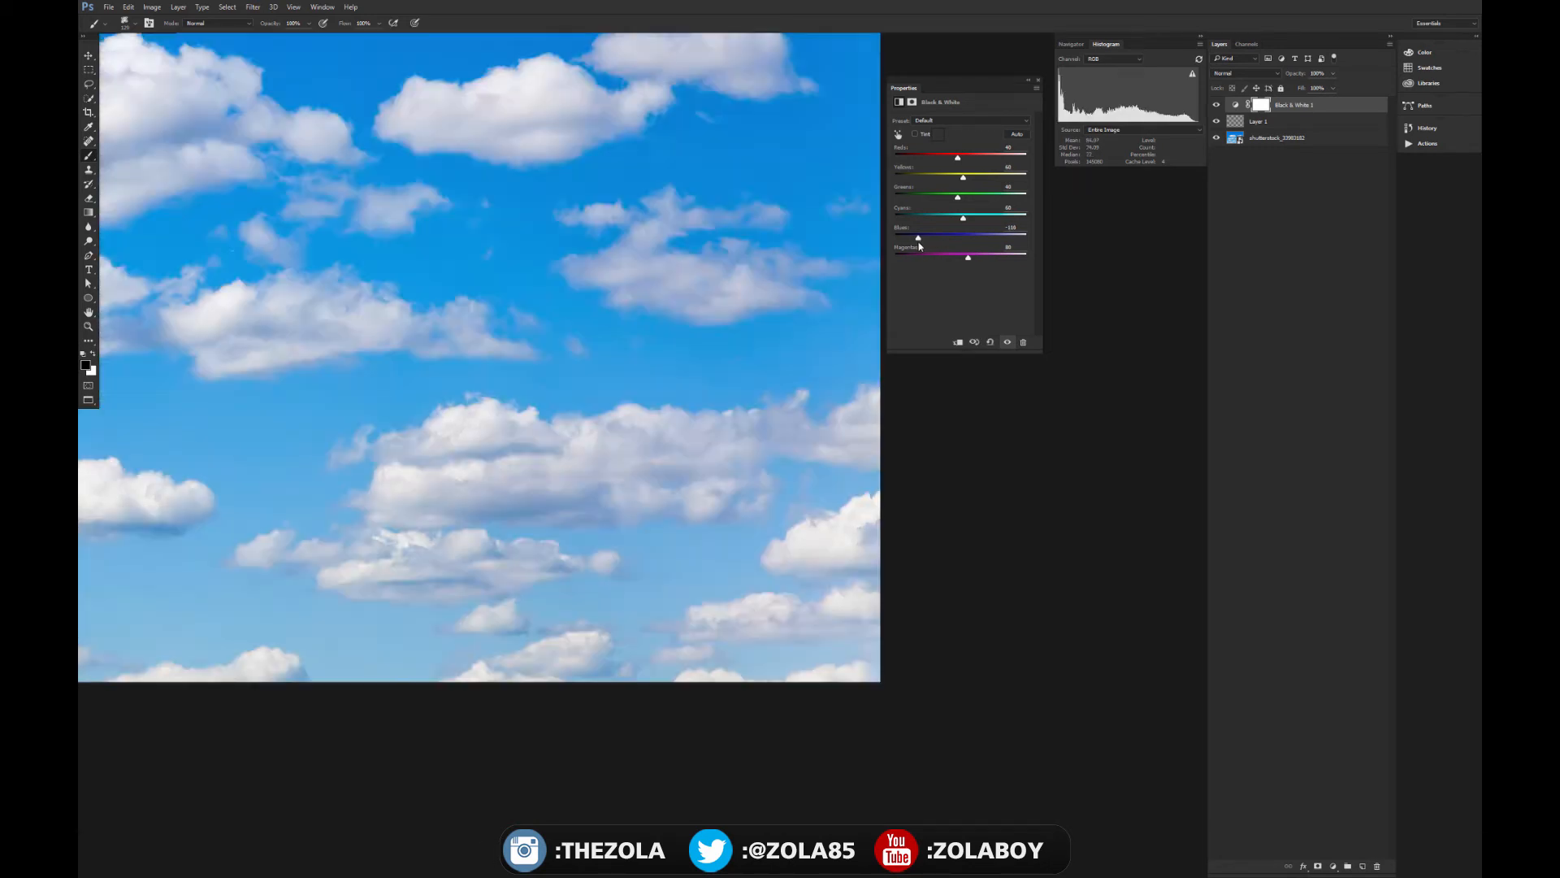
drag(455, 218, 931, 477)
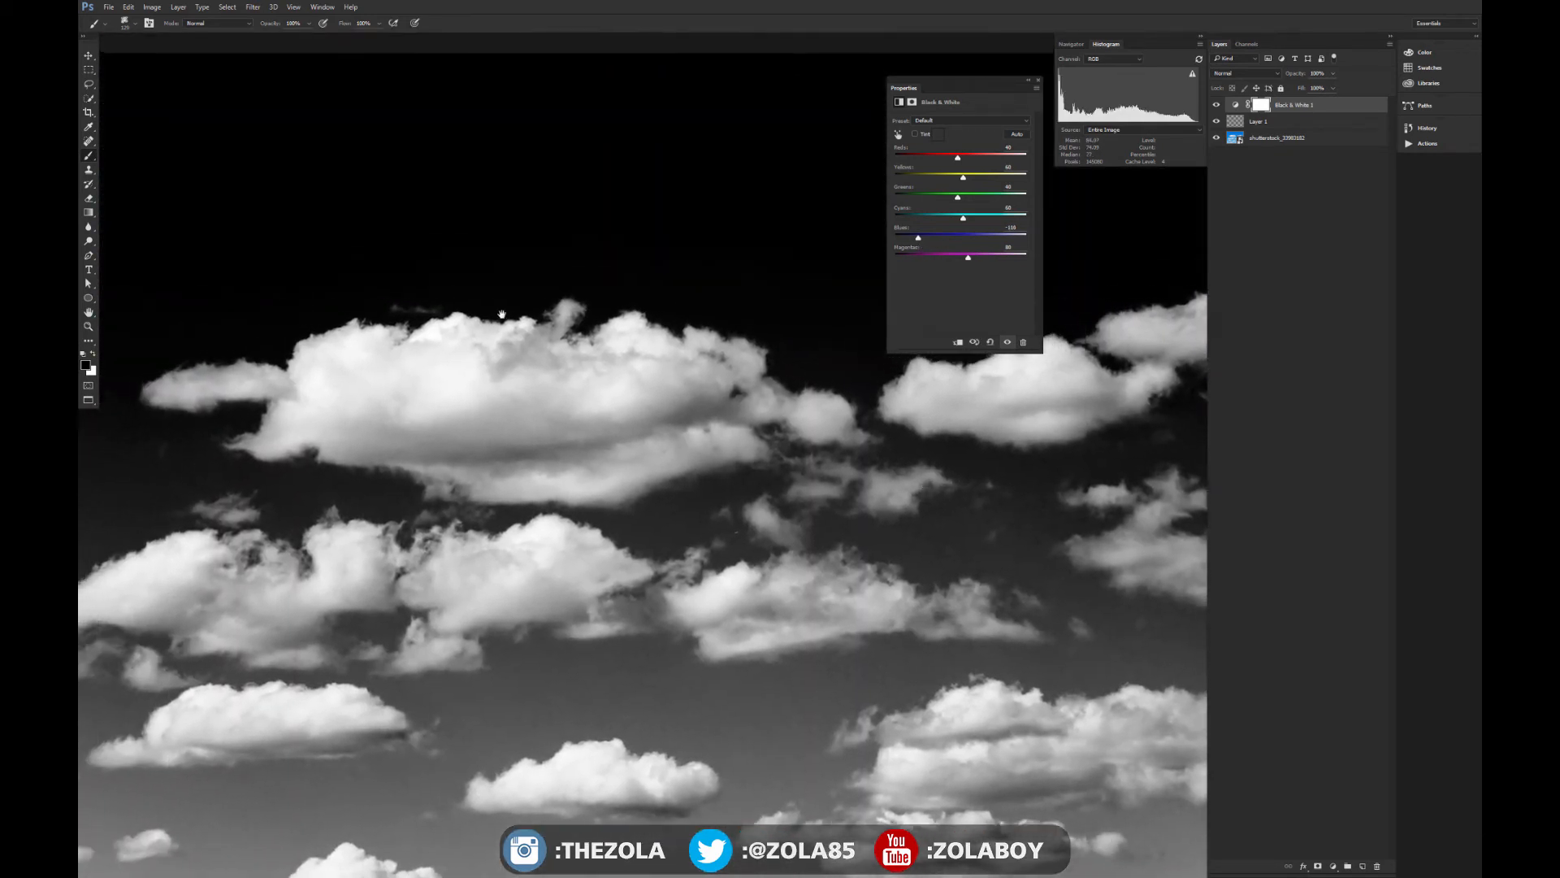
drag(485, 313, 519, 339)
key(ctrl+plus)
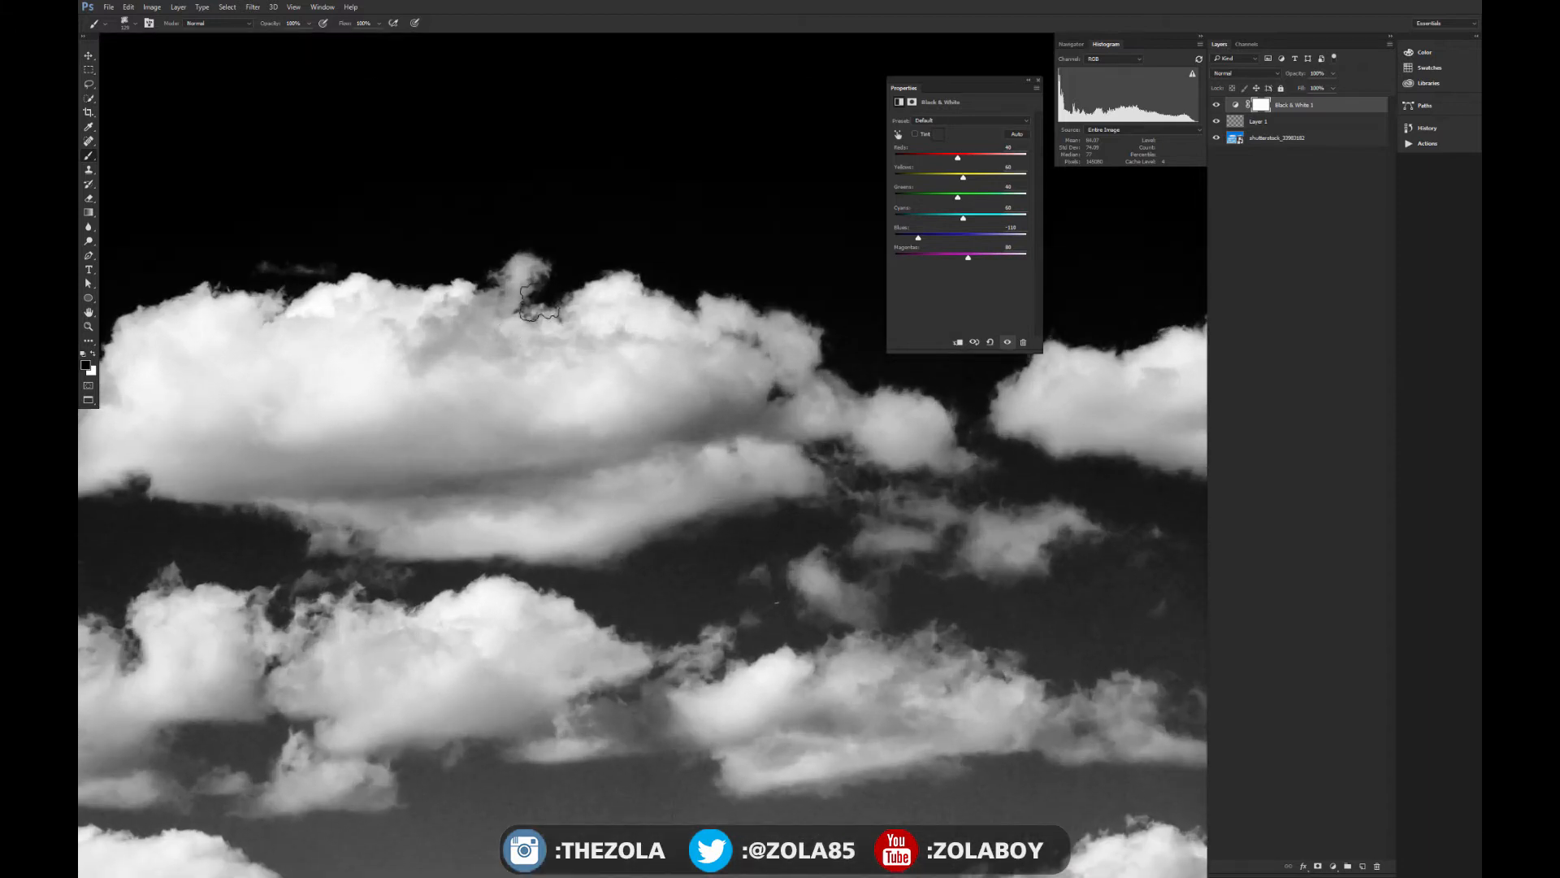
scroll(439, 325, up, 2)
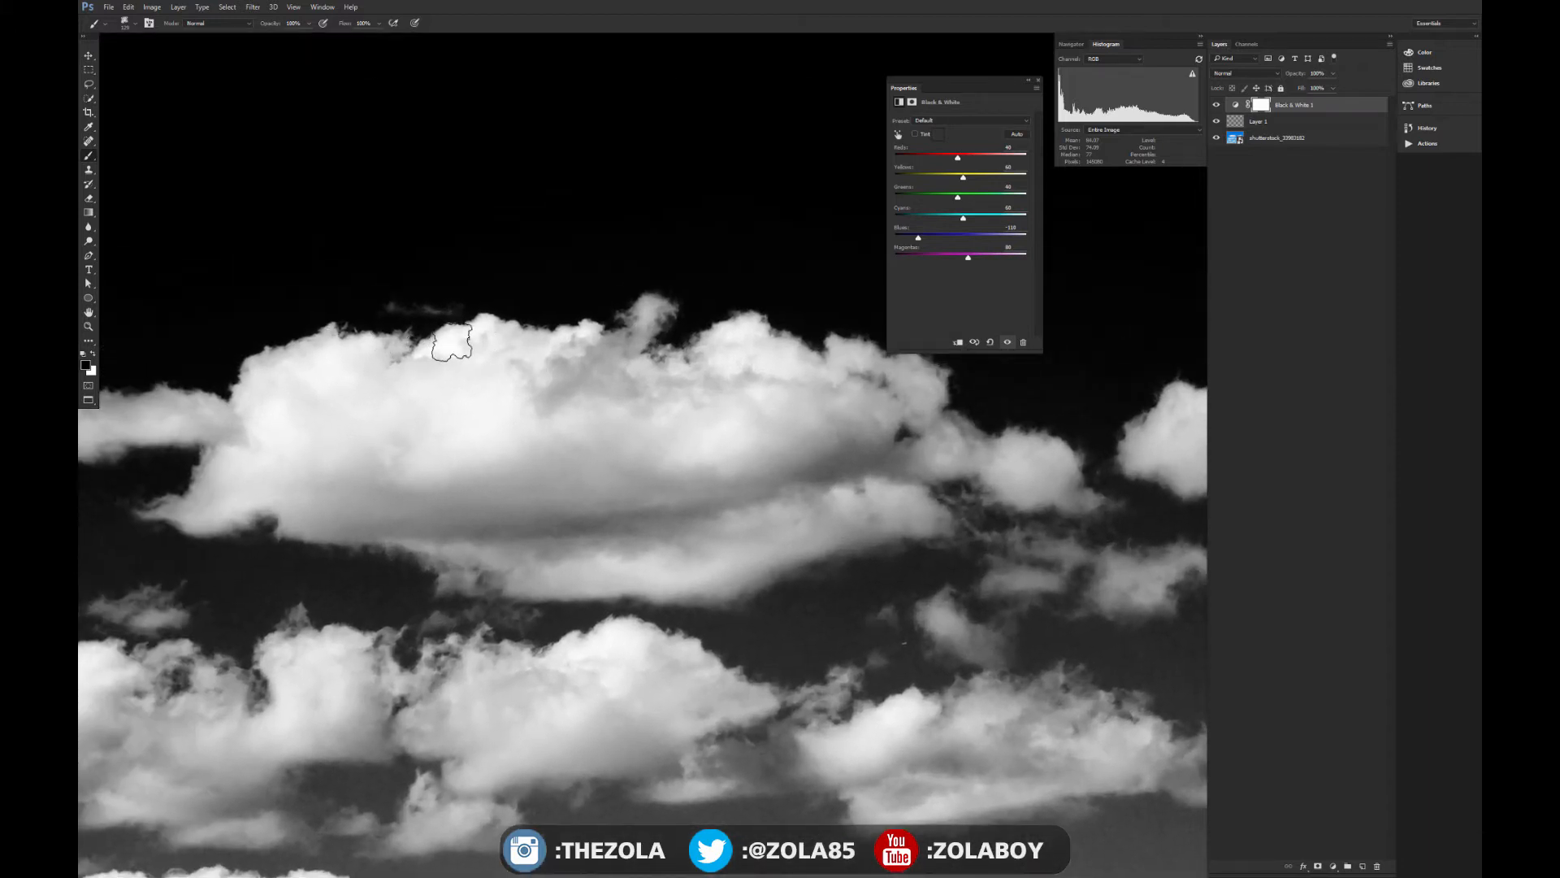
scroll(437, 357, up, 2)
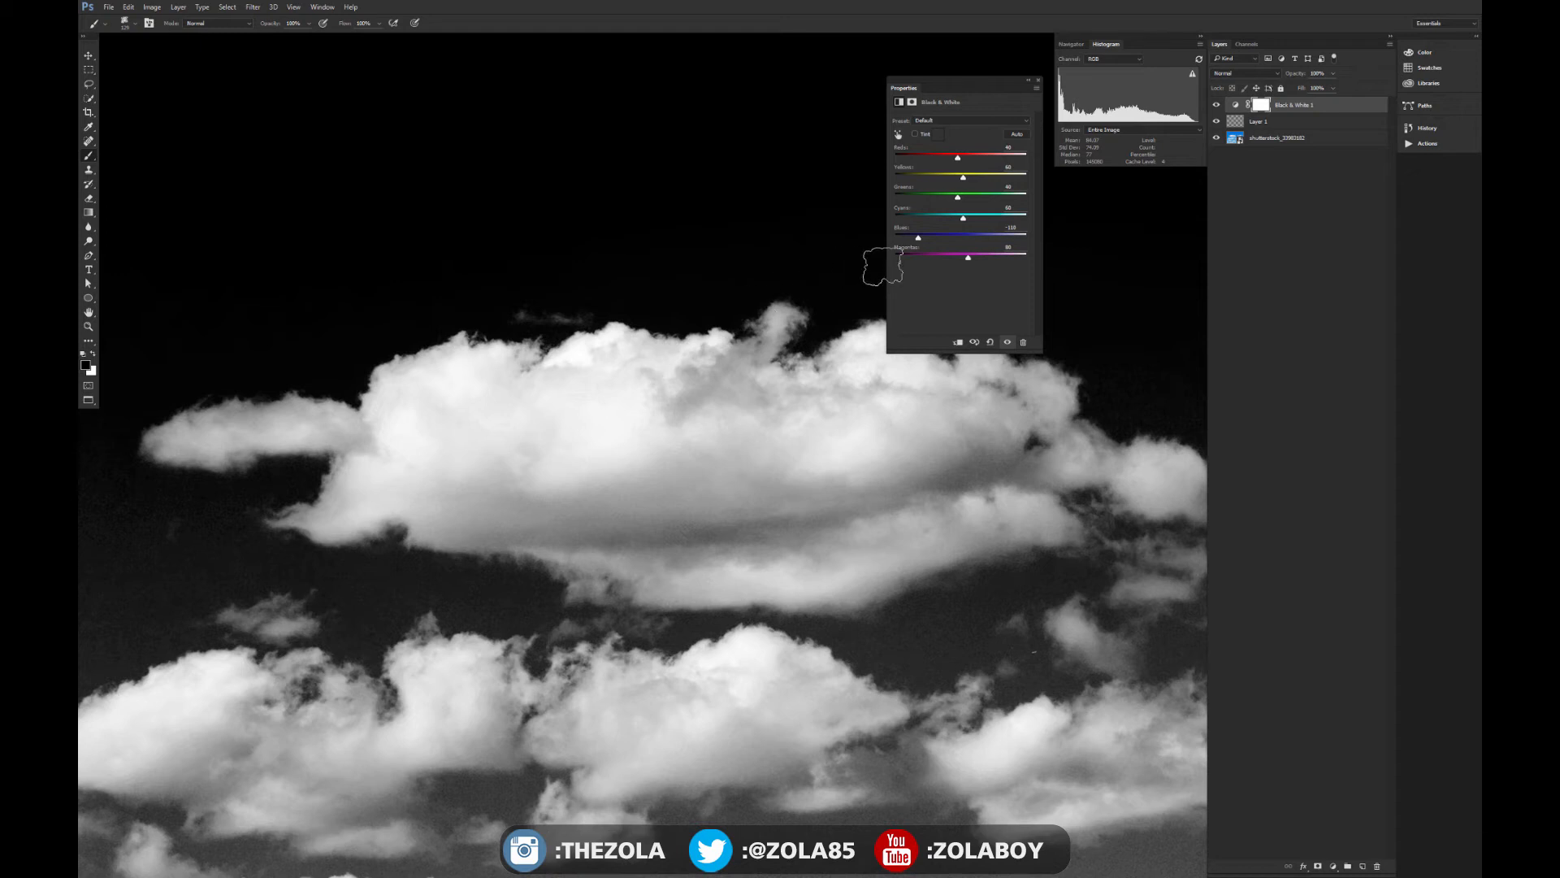
drag(926, 241, 894, 242)
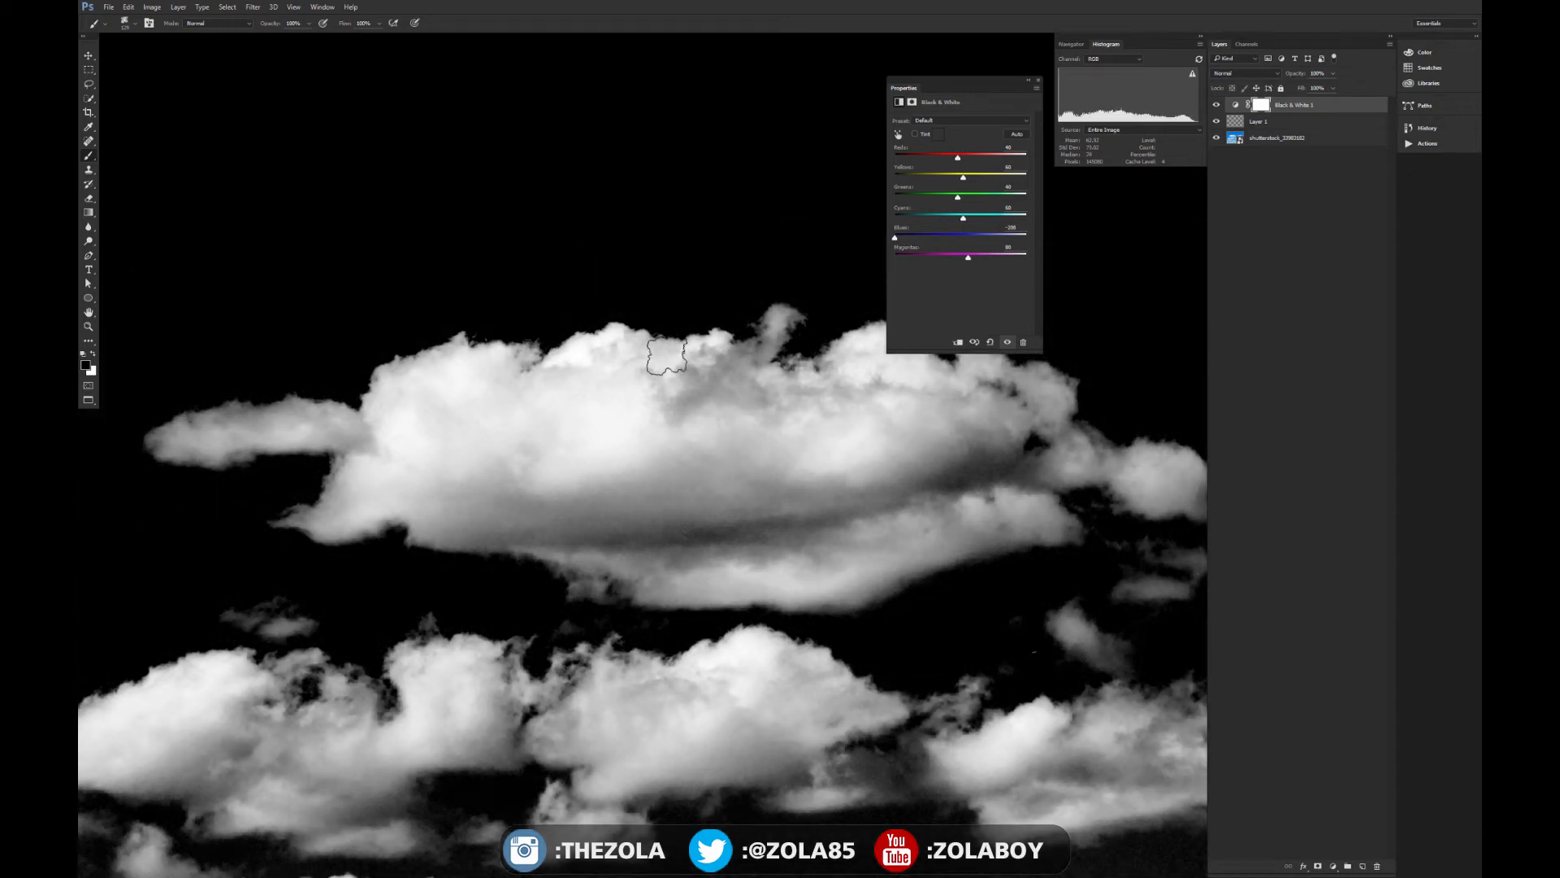
drag(895, 238, 922, 243)
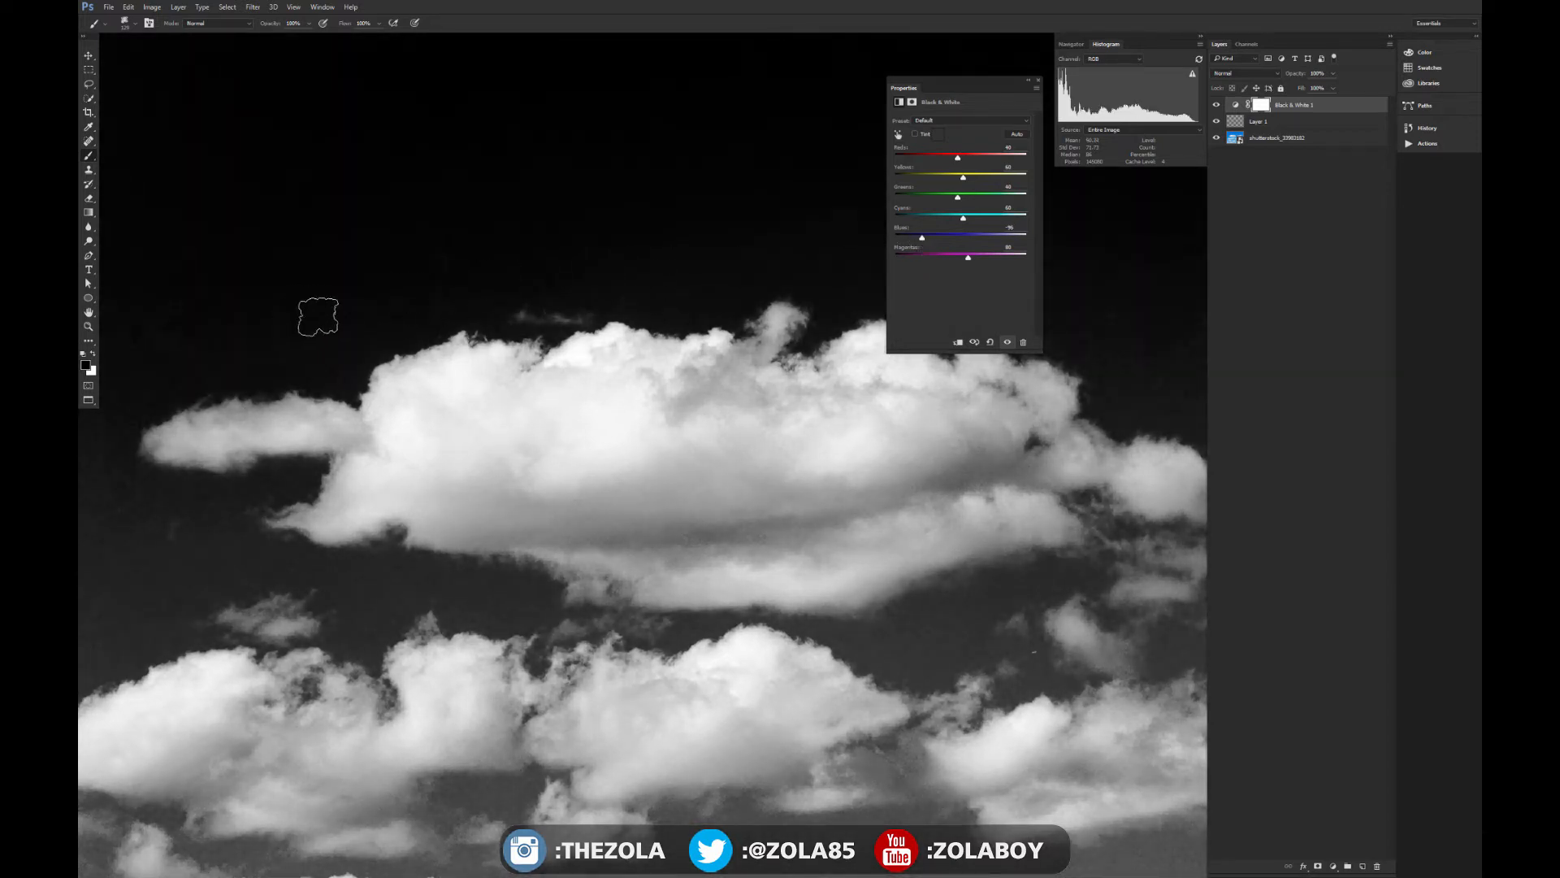
- Lower the adjustment's Cyans slightly, toggling the Black & White layer off and on to compare with the colour photo
mouse_move(963, 217)
mouse_down()
mouse_move(982, 218)
mouse_move(962, 221)
mouse_up()
click(1216, 106)
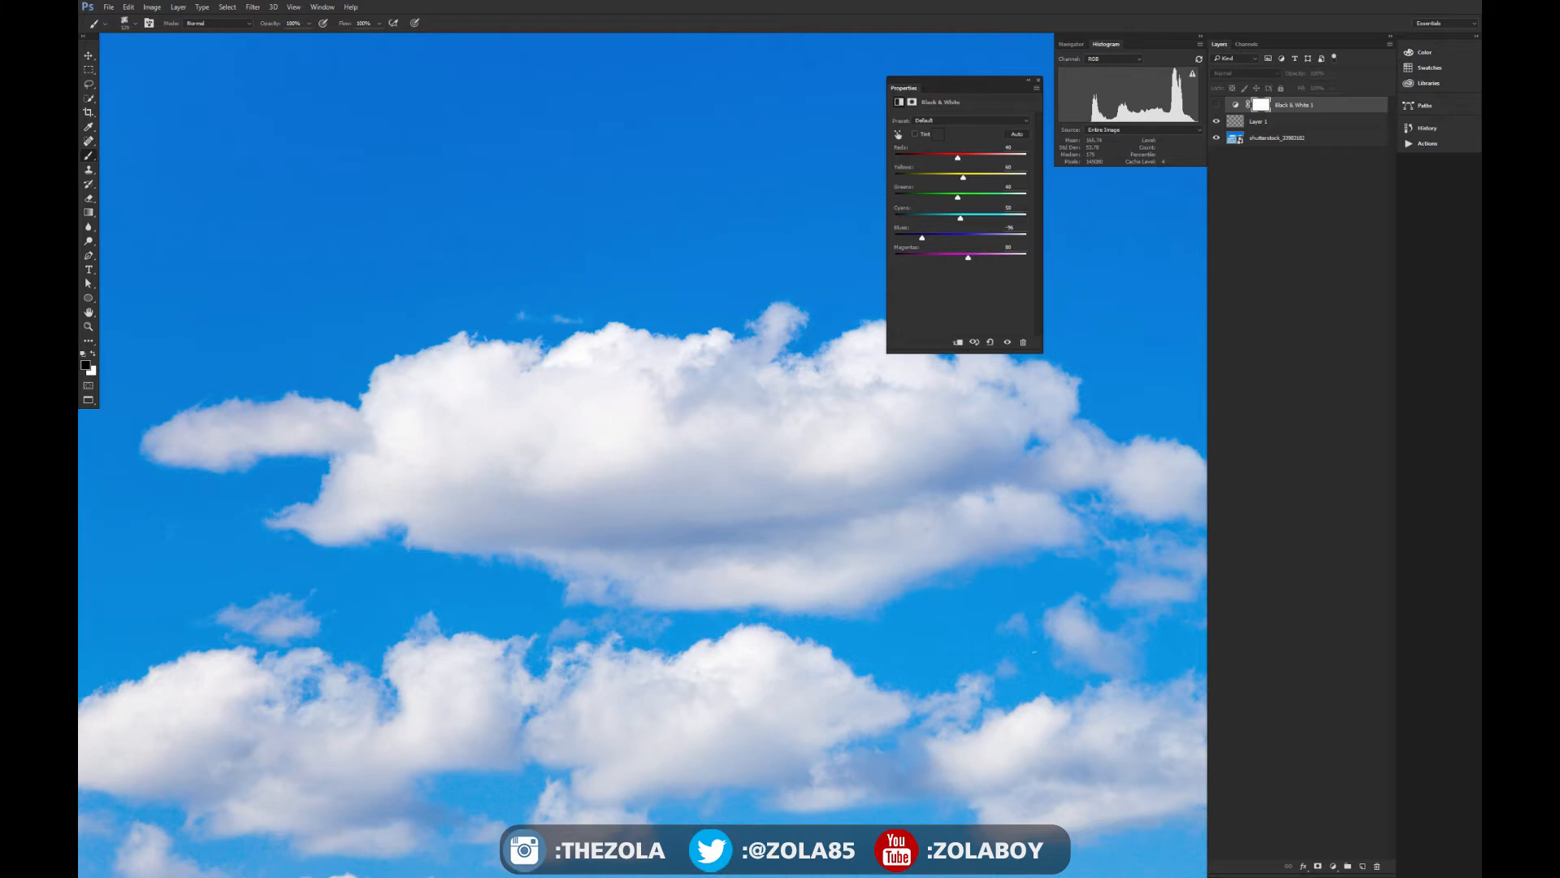
click(1216, 106)
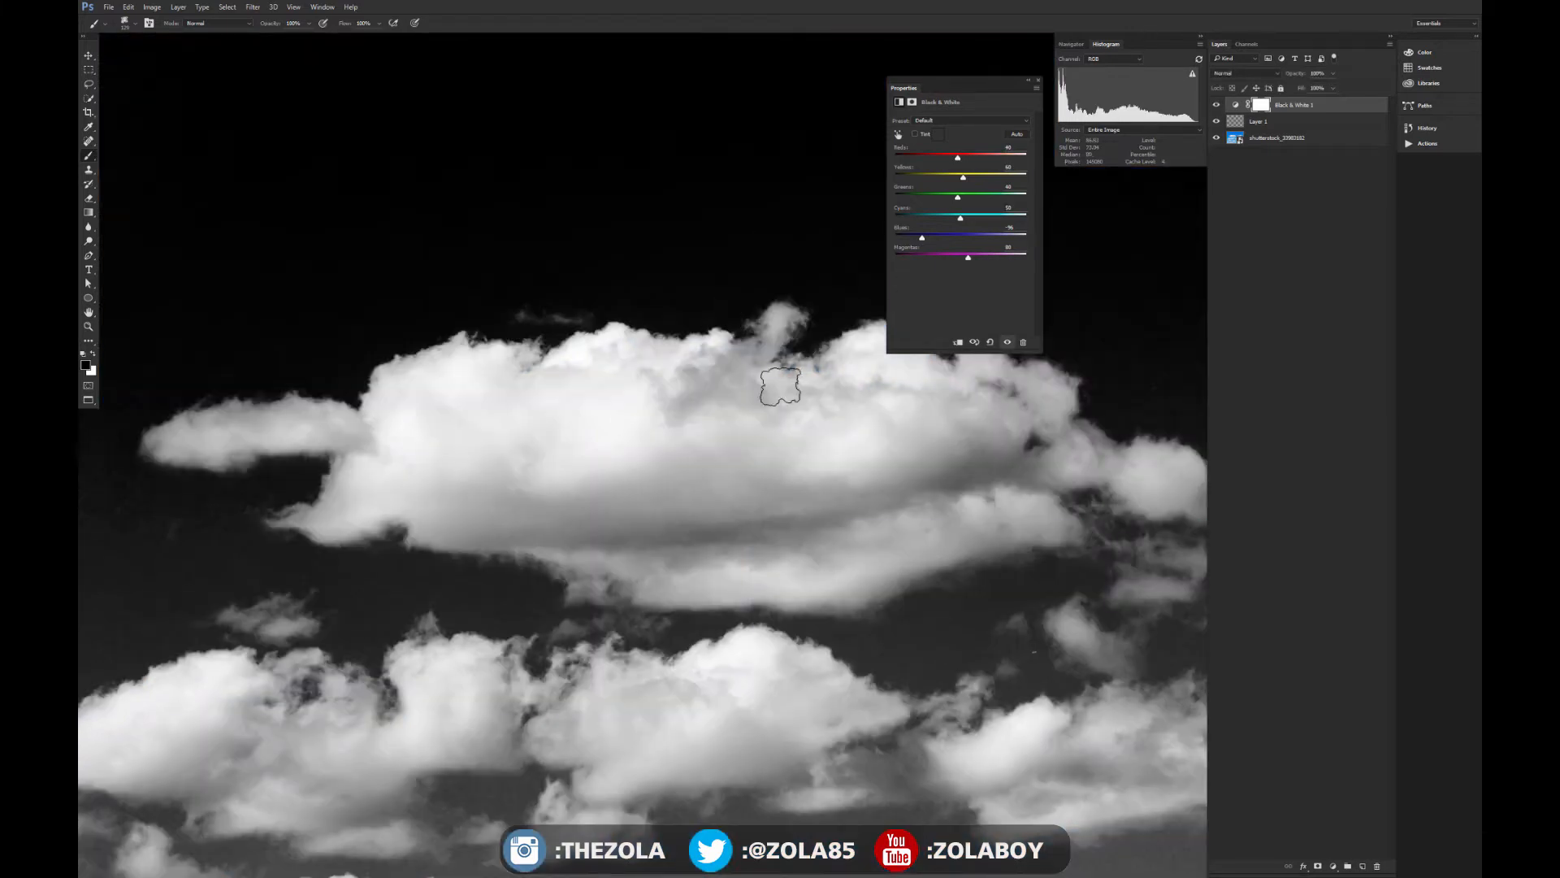
drag(961, 218, 959, 219)
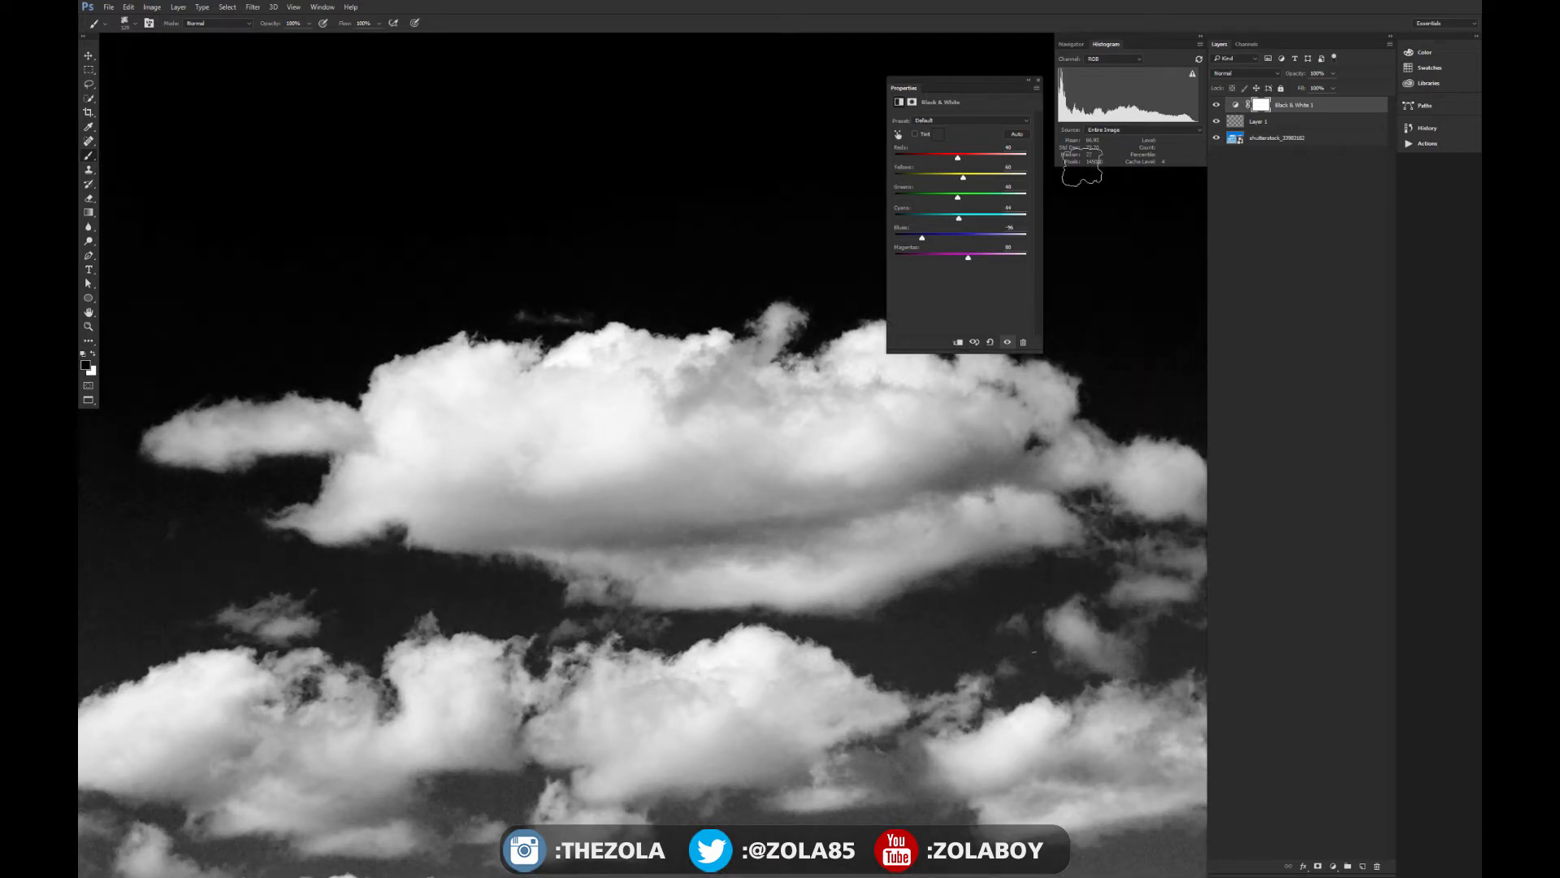
- Lower the Black & White adjustment's Cyans to -12 to darken the sky between the clouds, comparing with the colour photo
click(1216, 107)
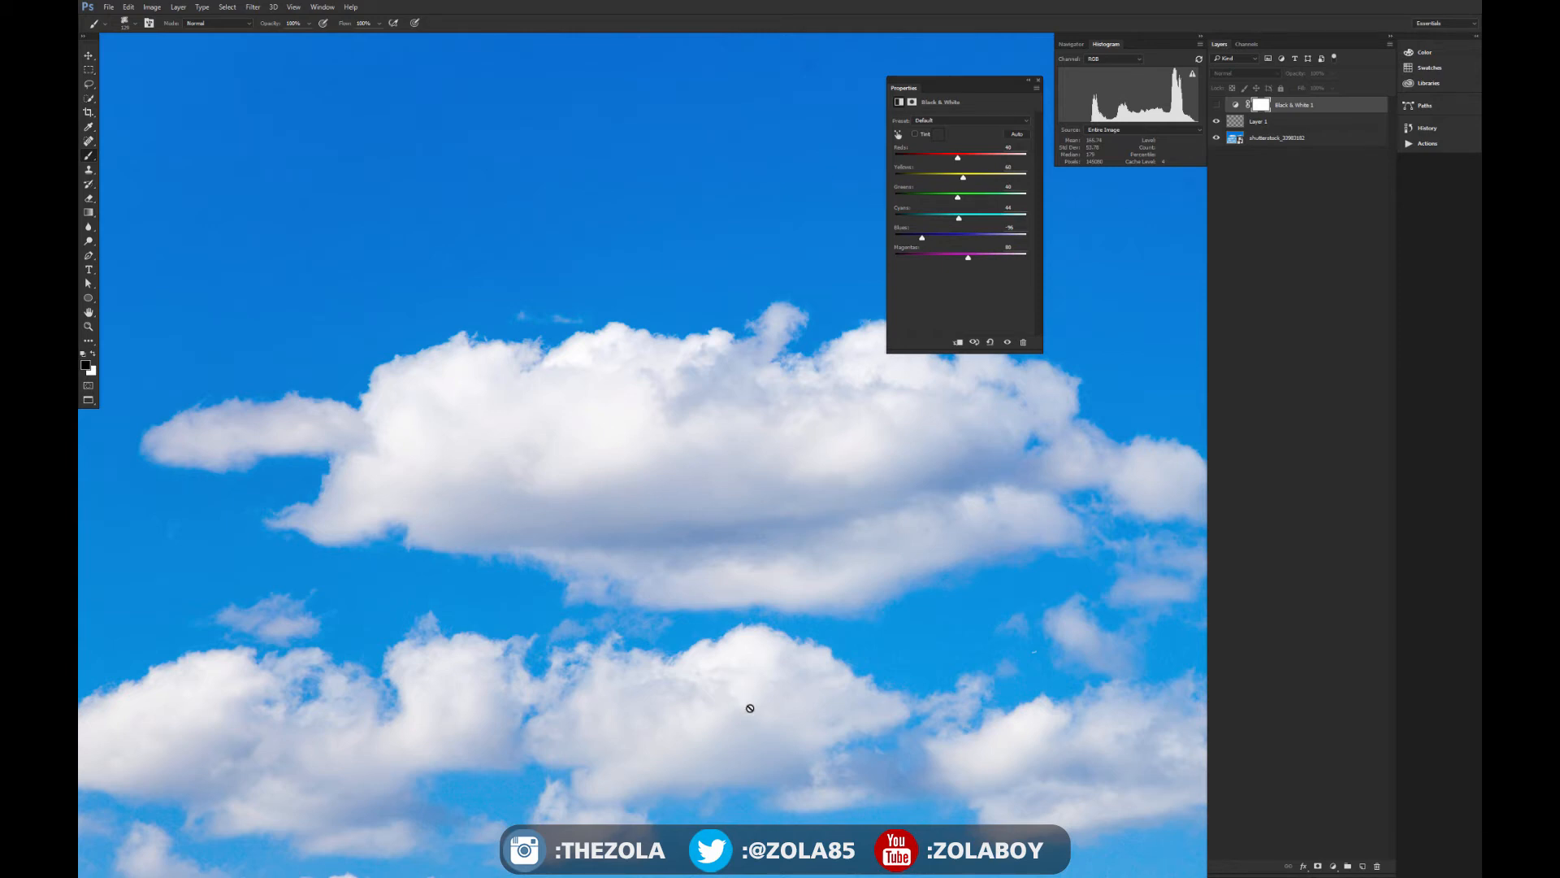
key(ctrl+minus)
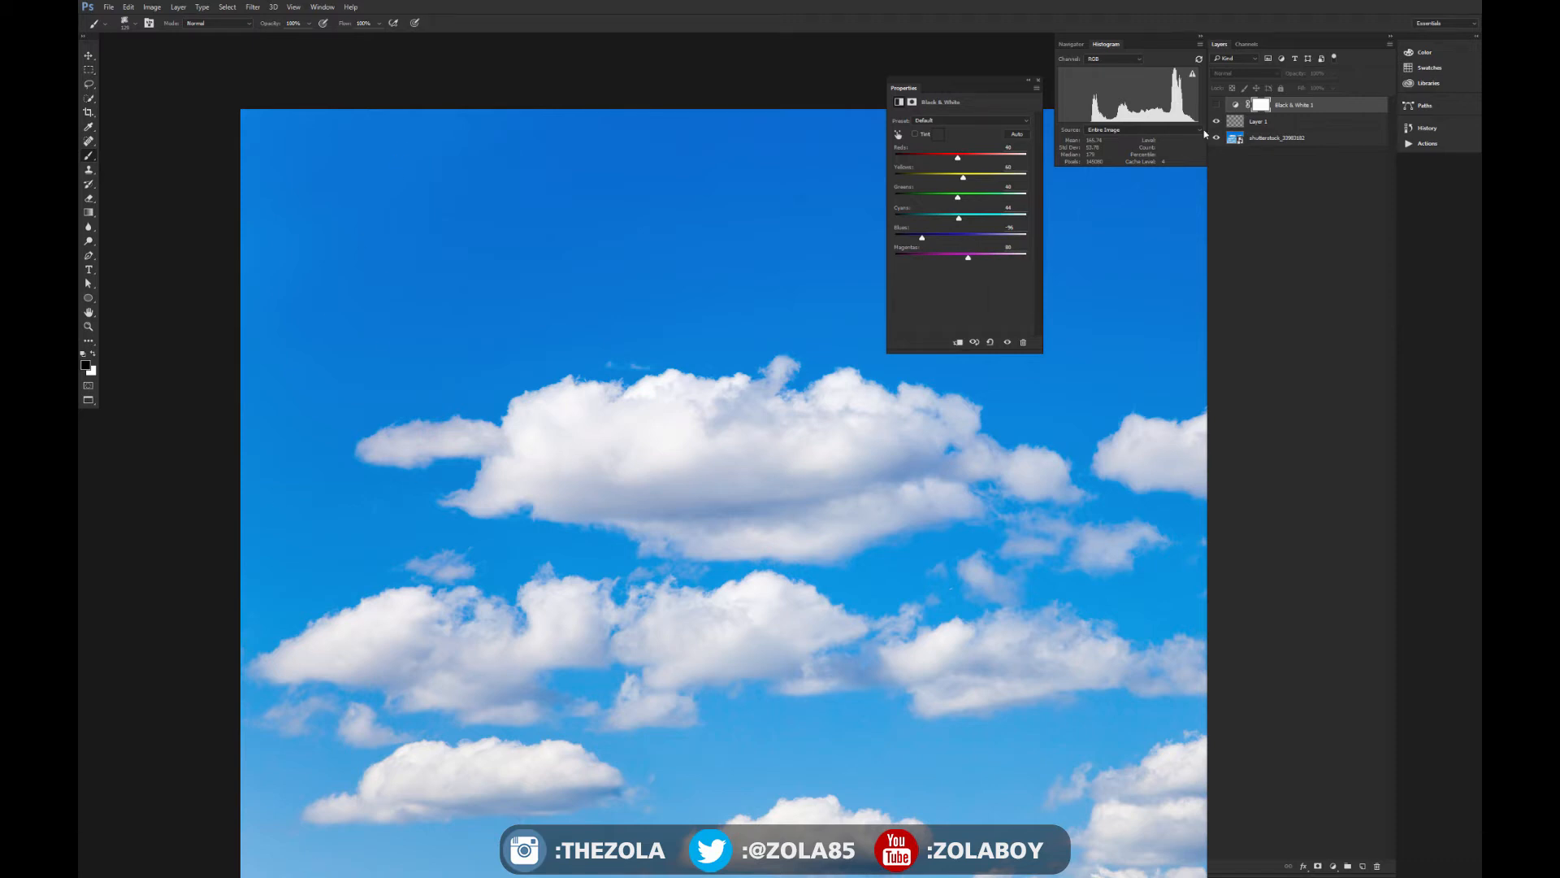
click(1217, 105)
key(ctrl+plus)
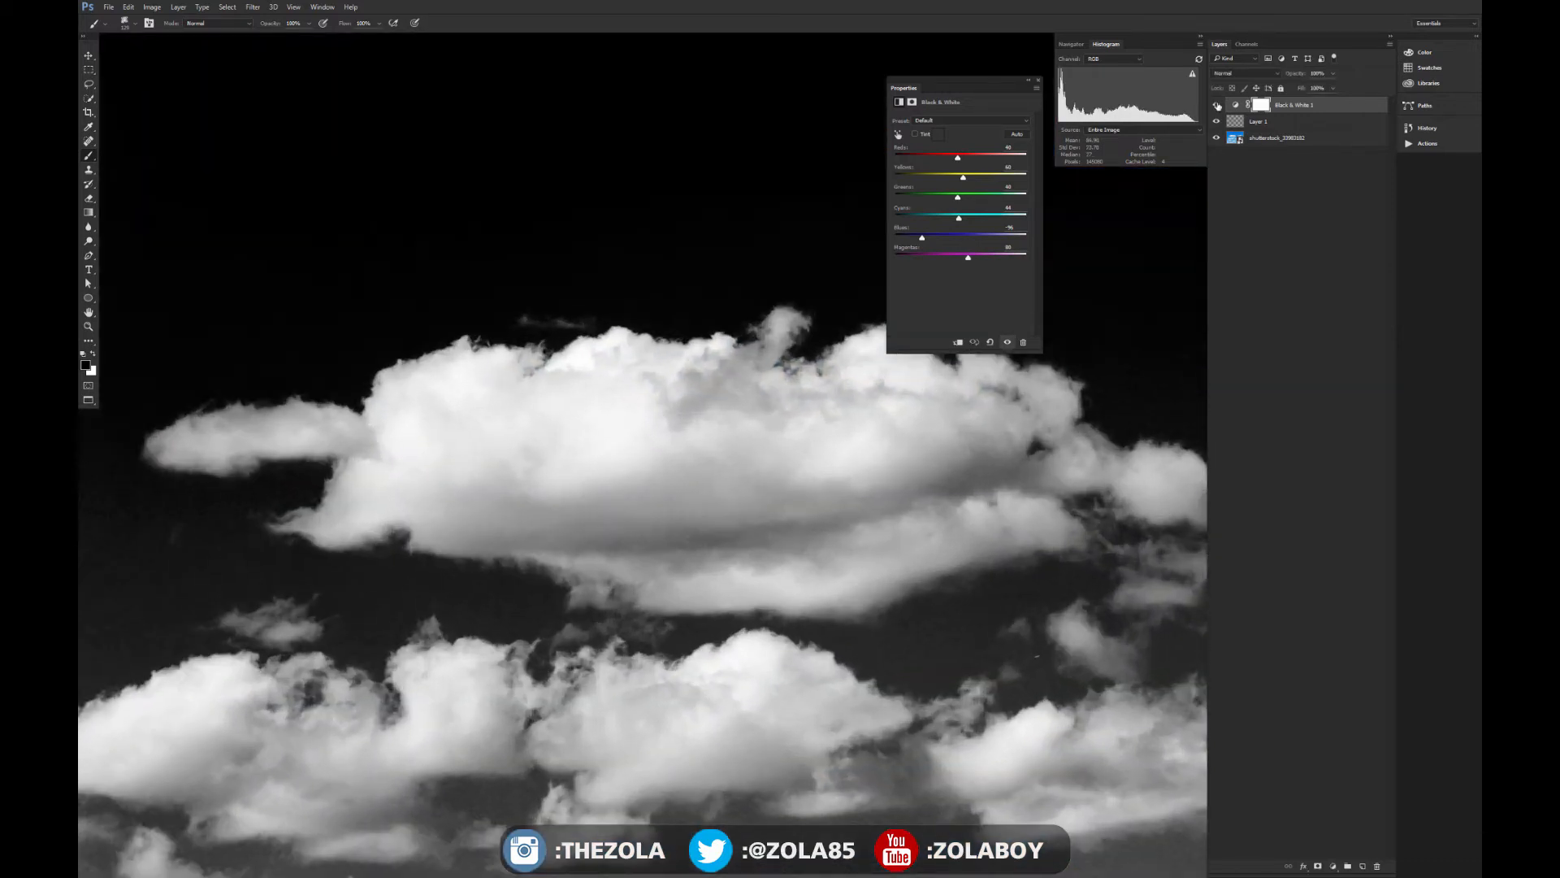
mouse_move(959, 218)
mouse_down()
mouse_move(937, 220)
mouse_move(950, 219)
mouse_up()
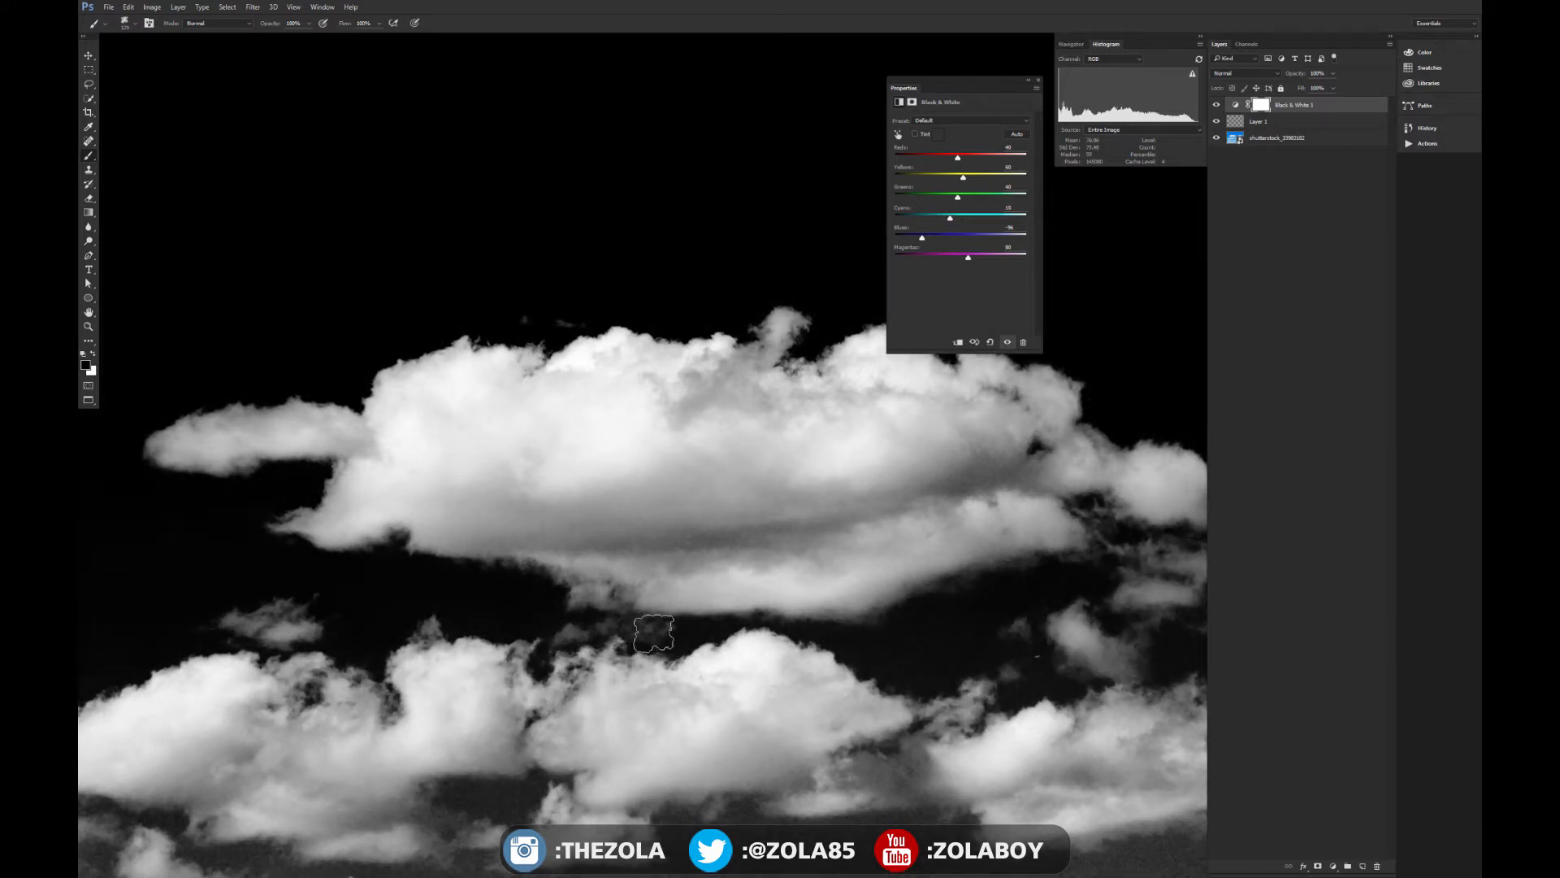
drag(923, 558, 689, 512)
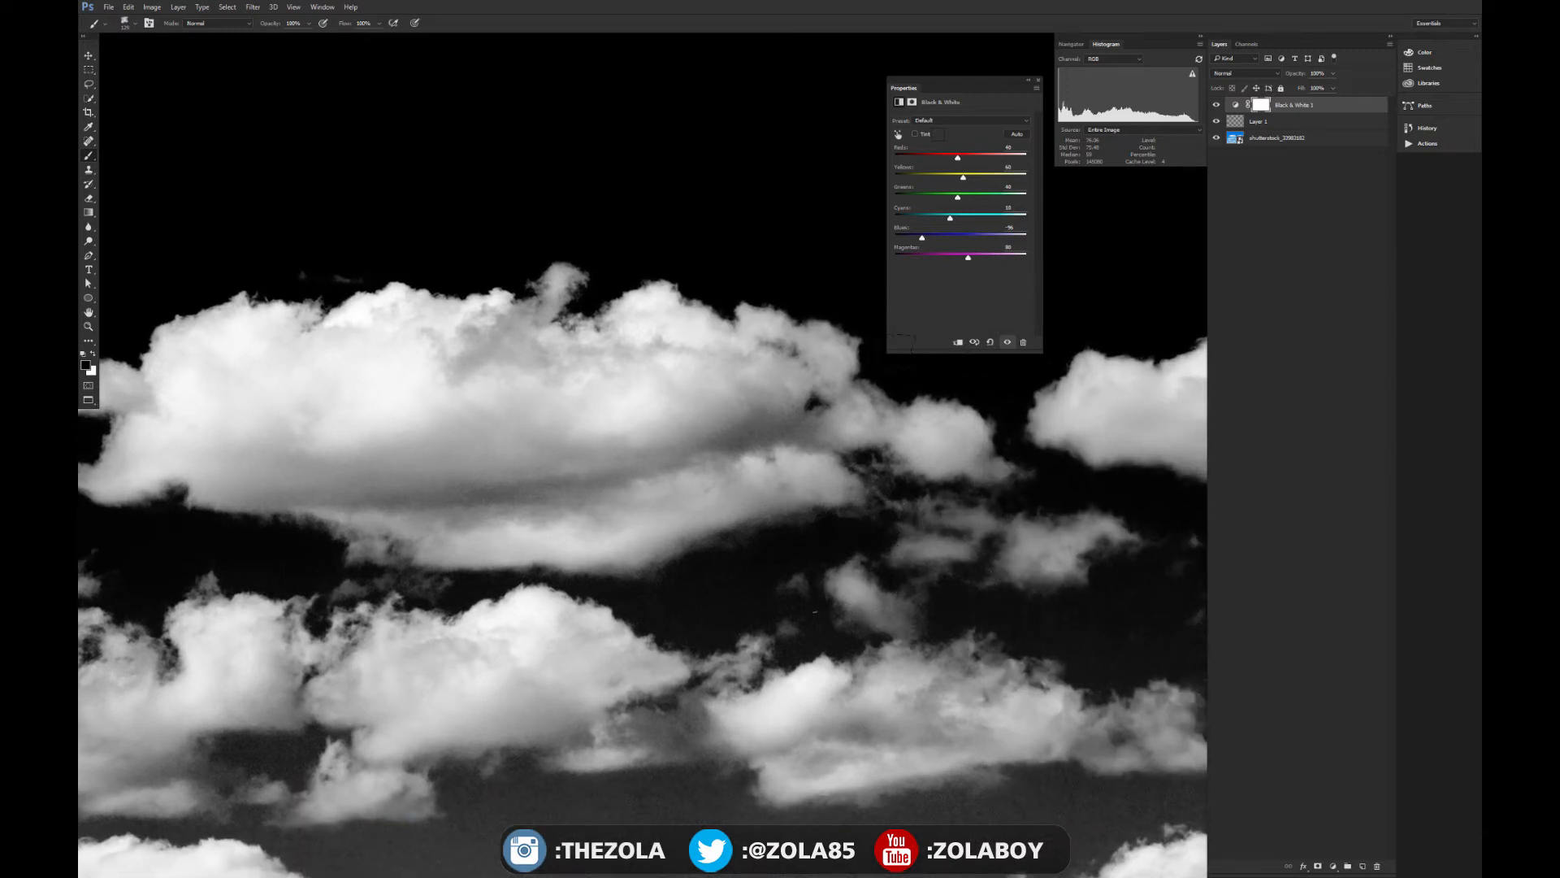
drag(949, 219, 945, 222)
- Examine the cloud edges and the darkened sky of the black-and-white photo at several zoom levels
key(ctrl+minus)
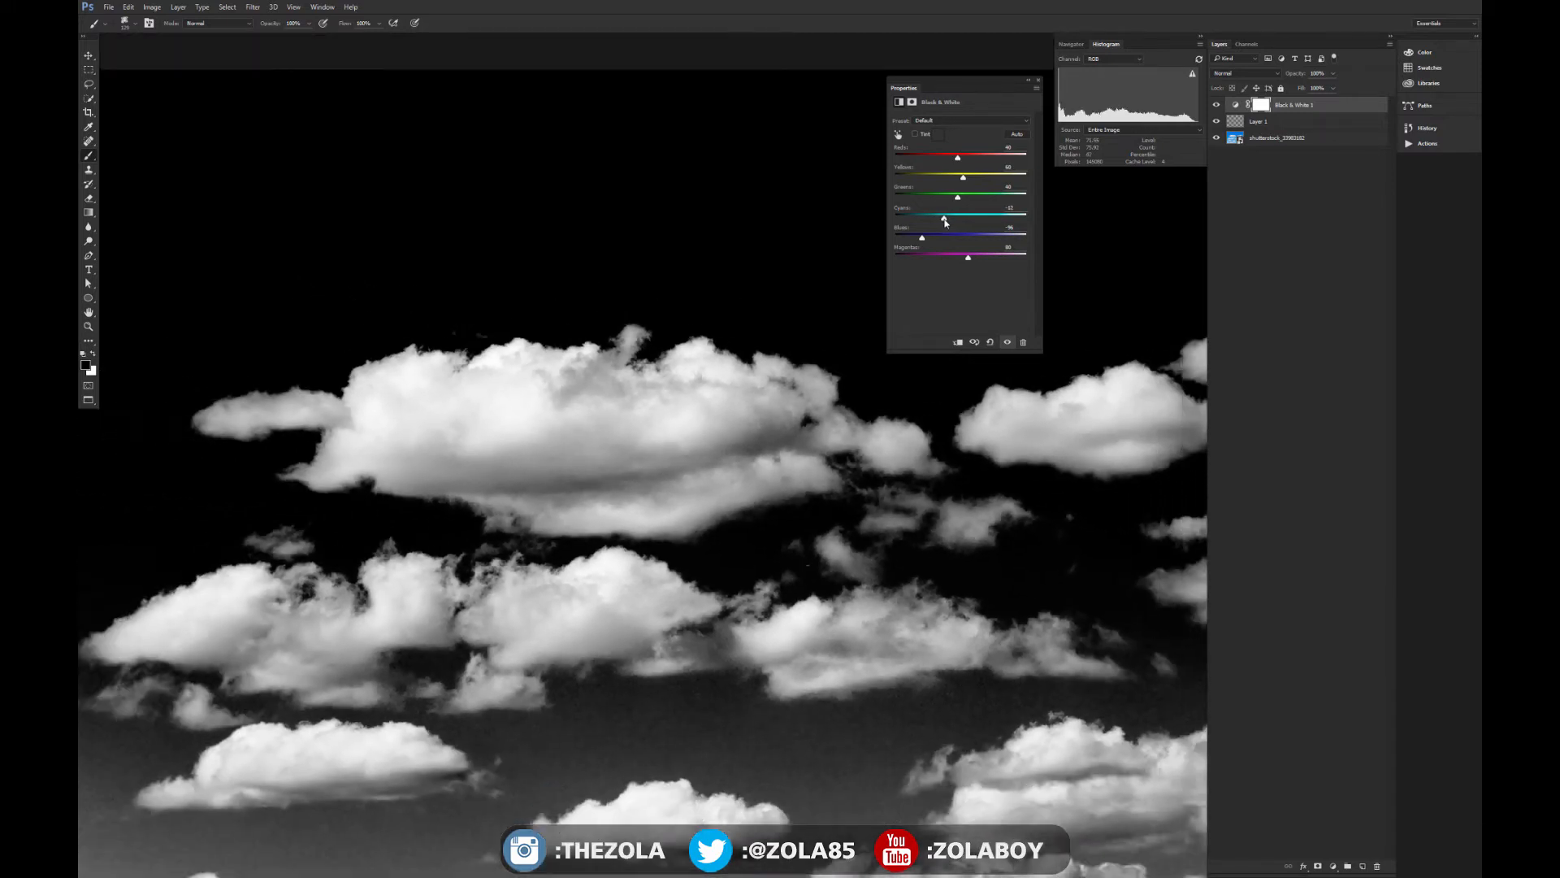
key(ctrl+minus)
key(ctrl+plus)
key(ctrl+plus)
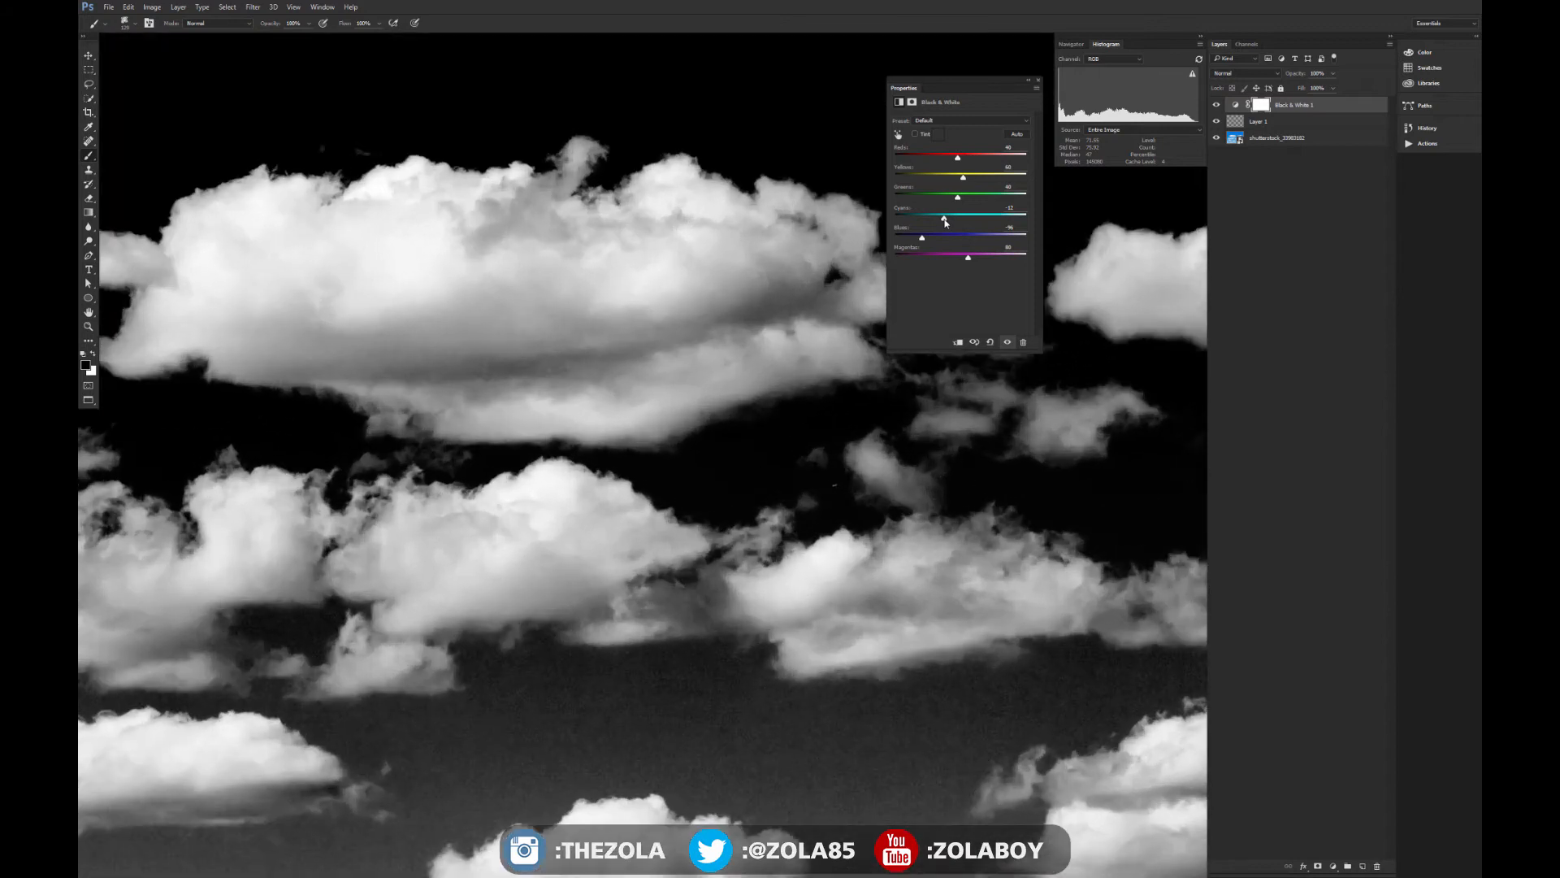
key(ctrl+minus)
key(ctrl+minus)
key(ctrl+minus)
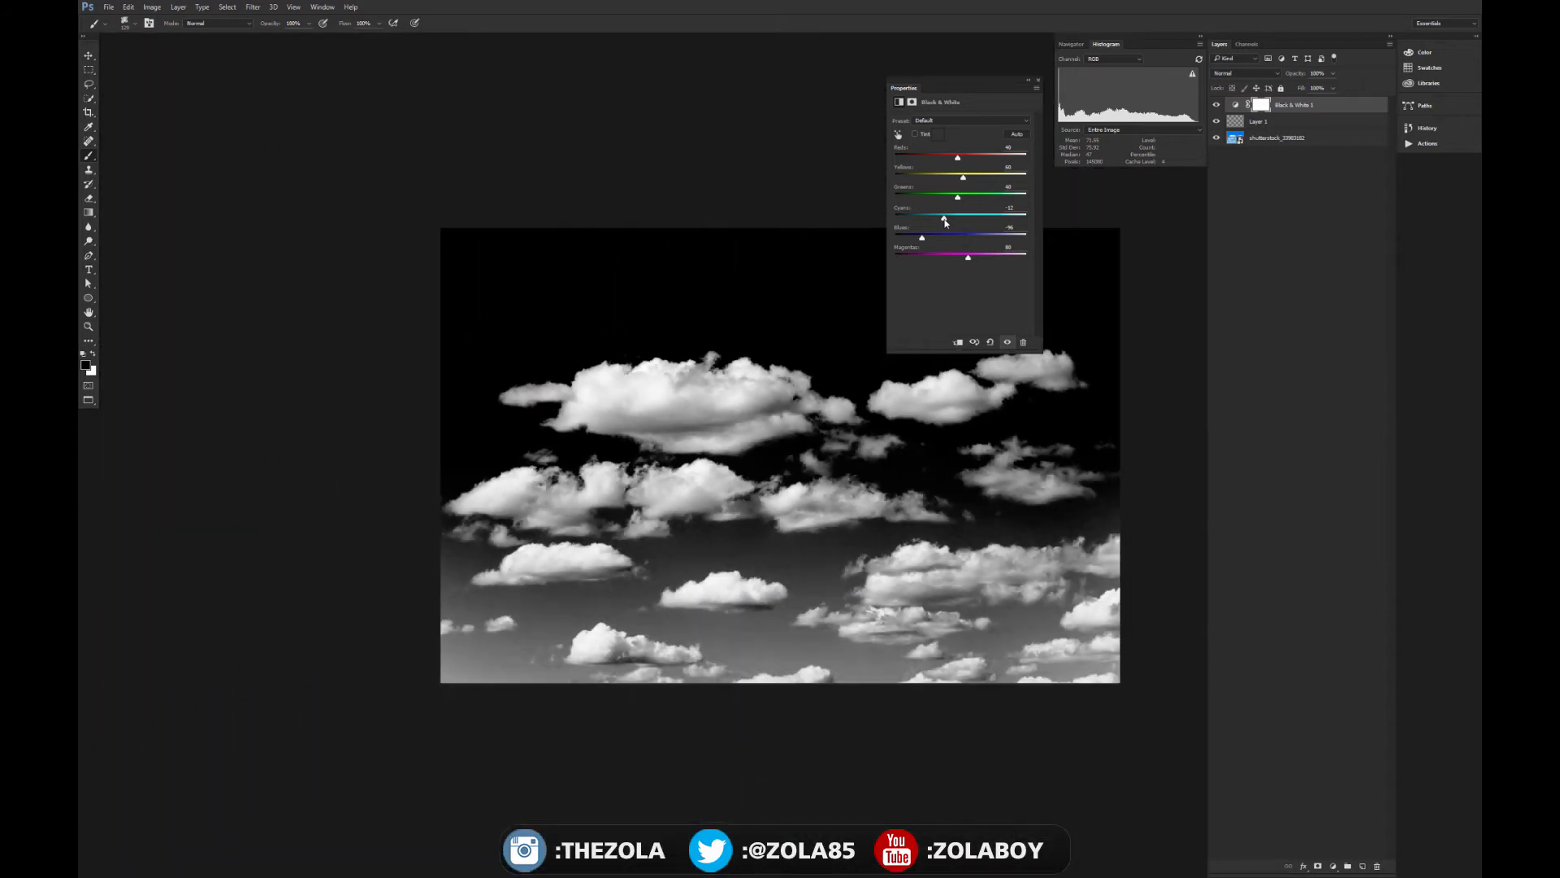
key(ctrl+plus)
key(ctrl+plus)
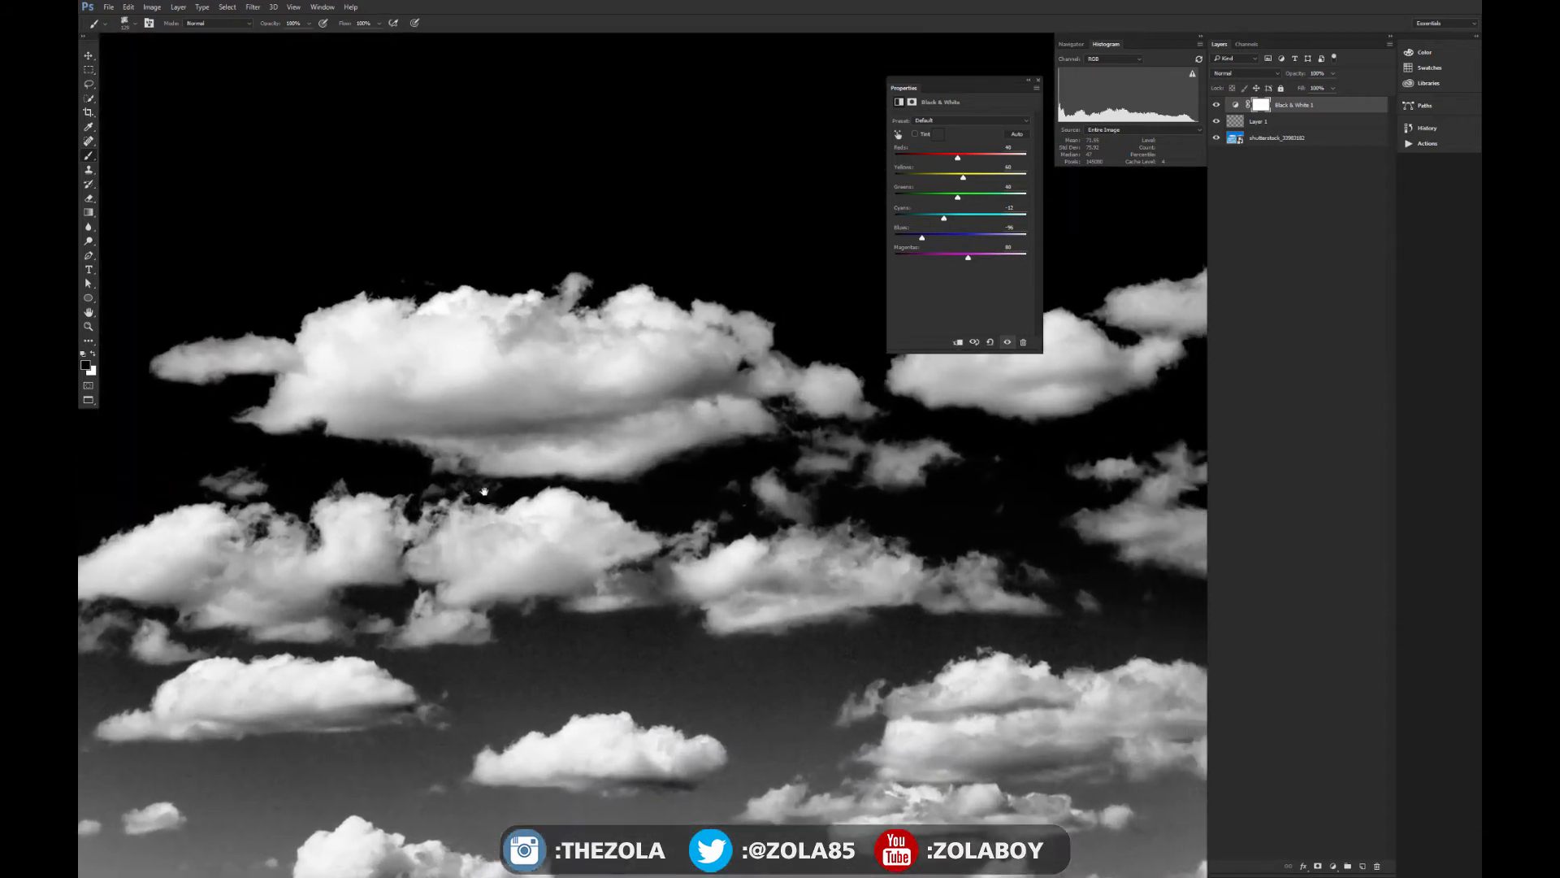
drag(540, 460, 471, 492)
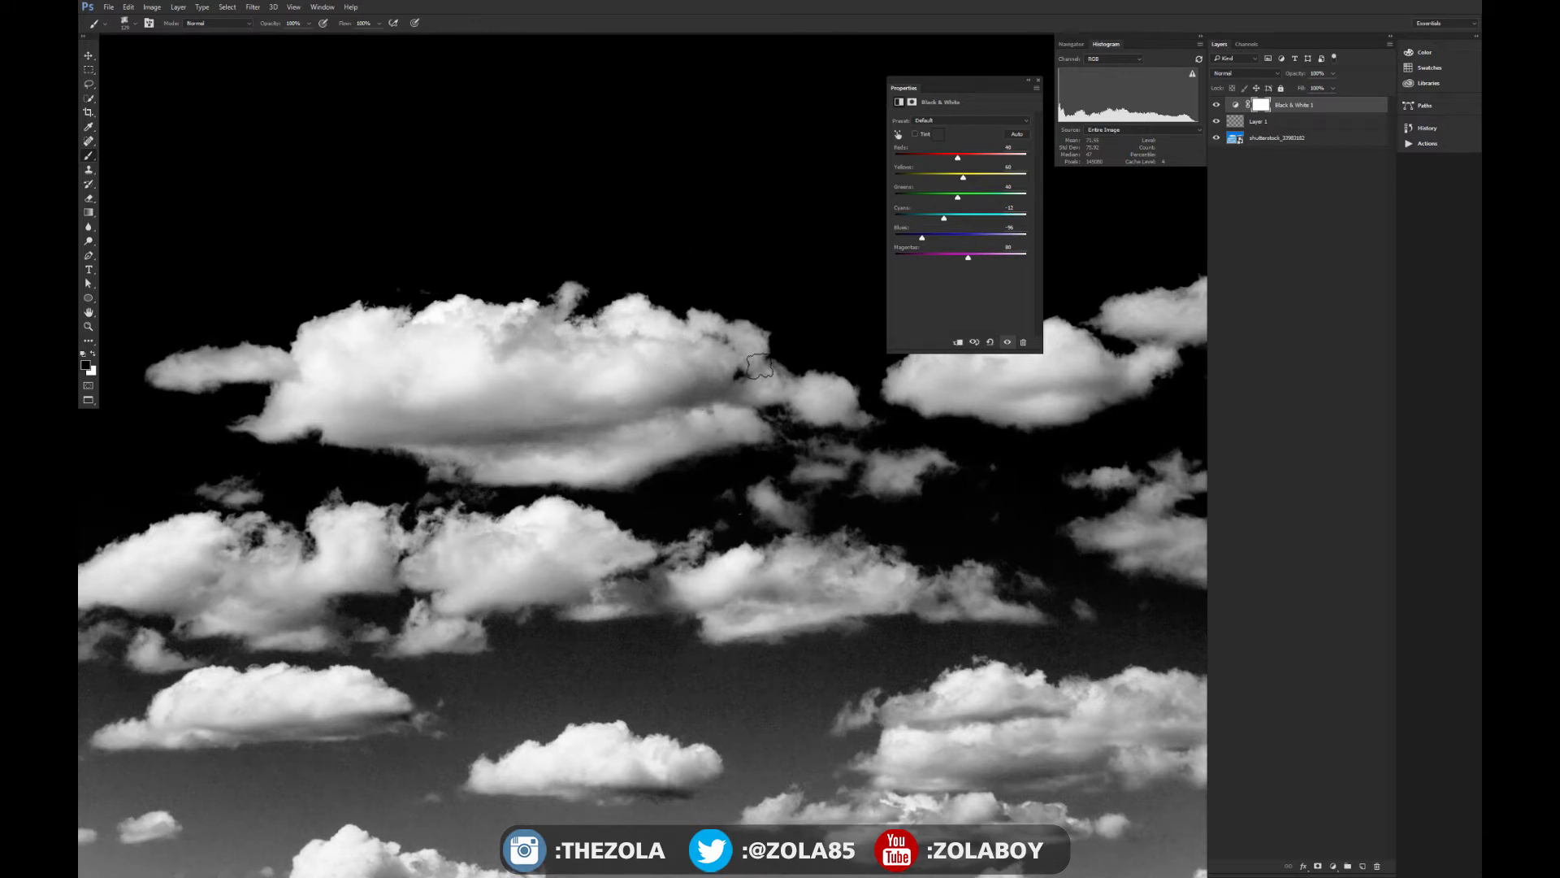
- Add an Invert adjustment layer above the Black & White layer to get dark clouds on a light sky
click(1333, 867)
click(1372, 810)
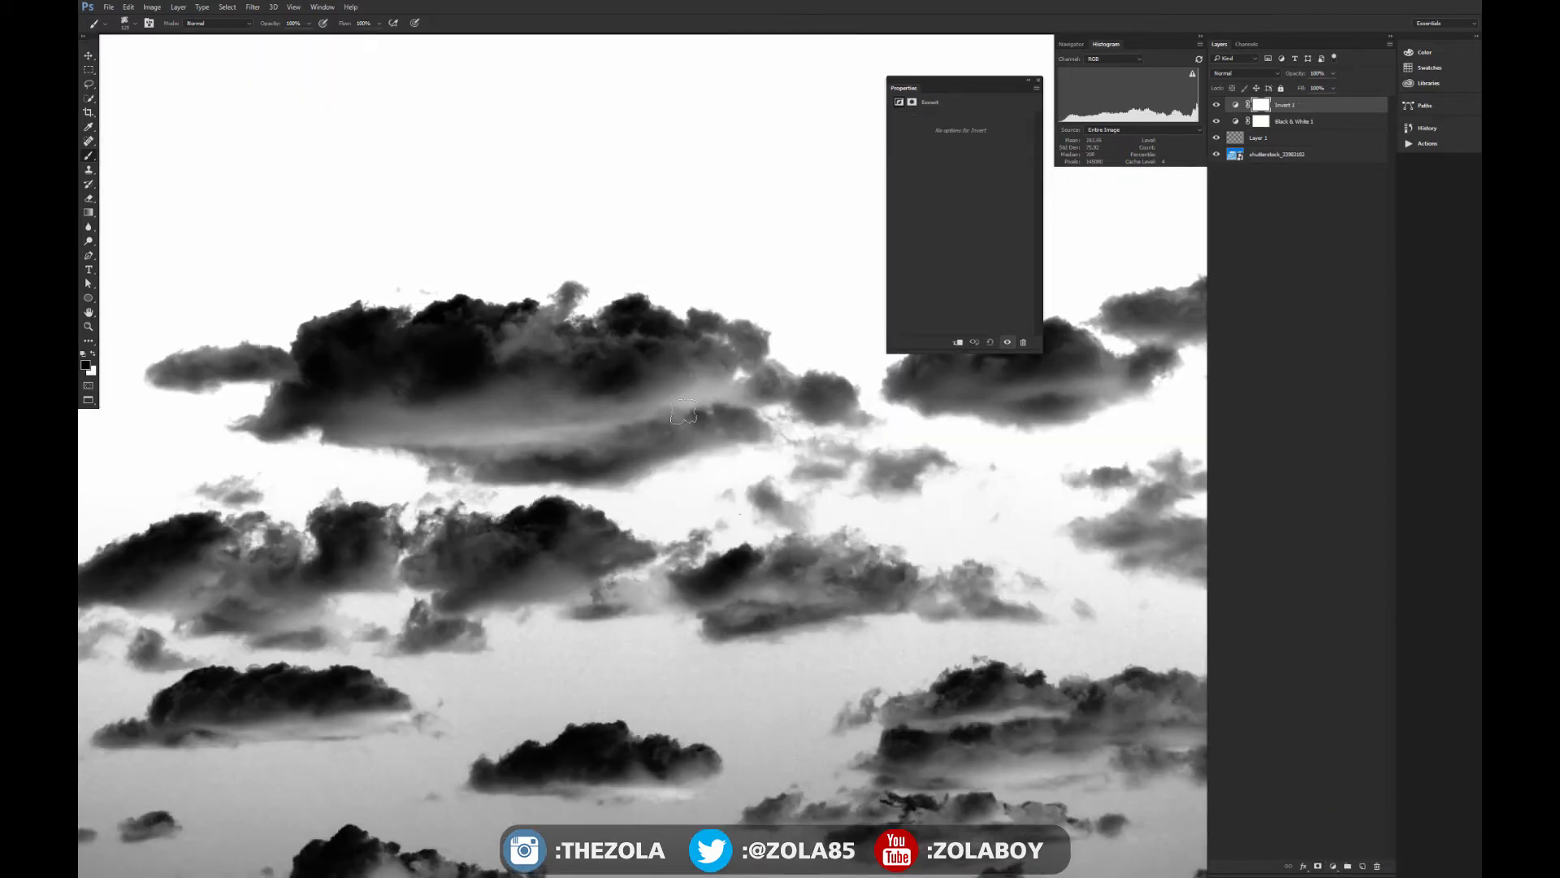
scroll(683, 413, down, 2)
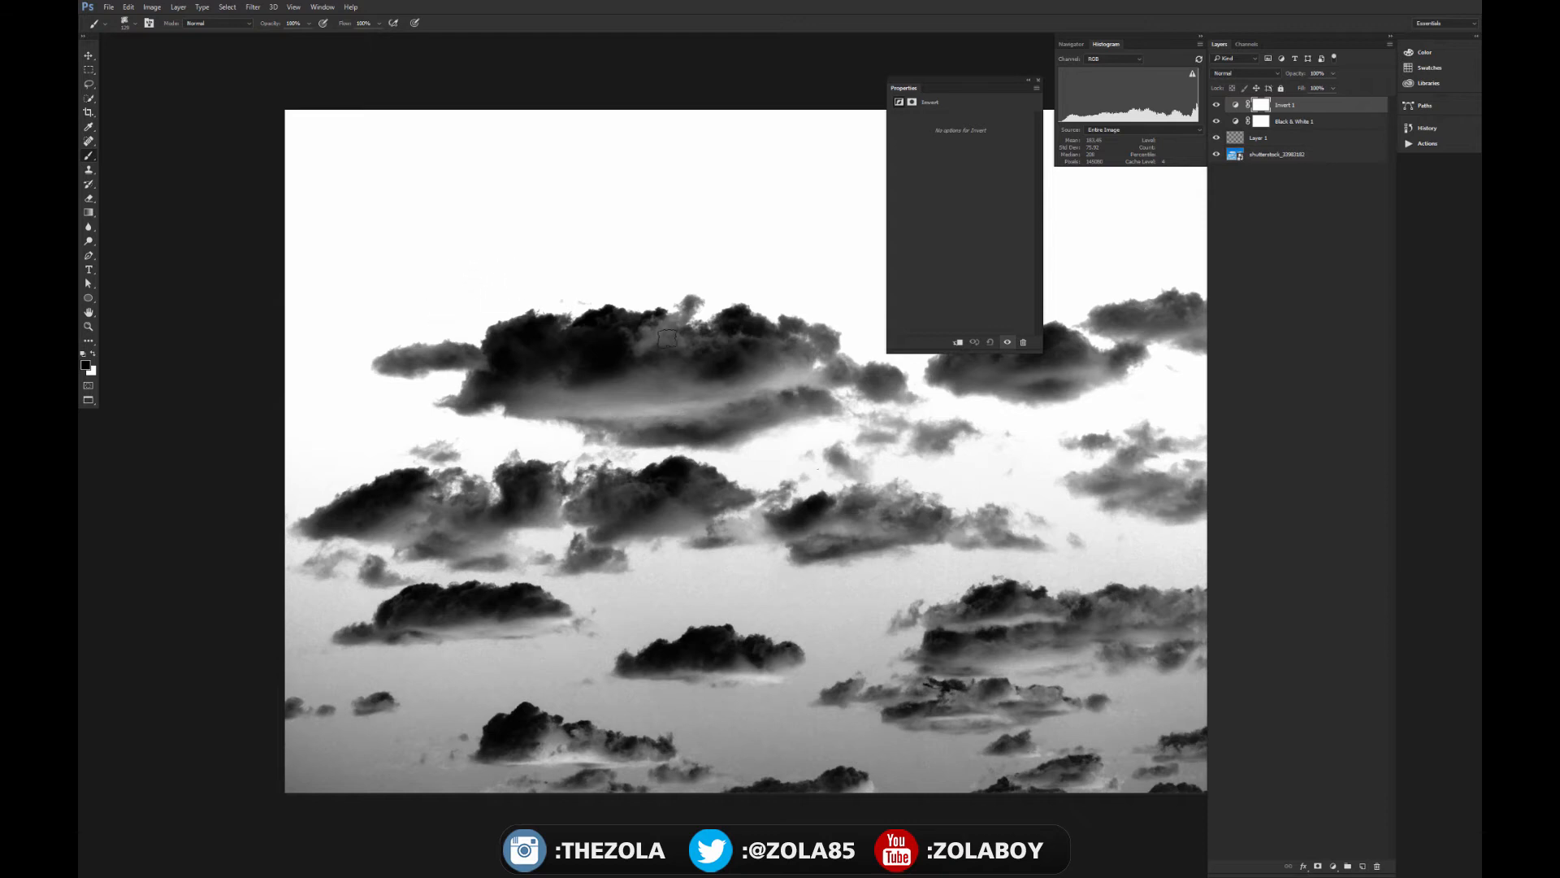
- Examine the inverted clouds across the whole photo for well-separated shapes suitable as brushes
key(ctrl+plus)
key(ctrl+plus)
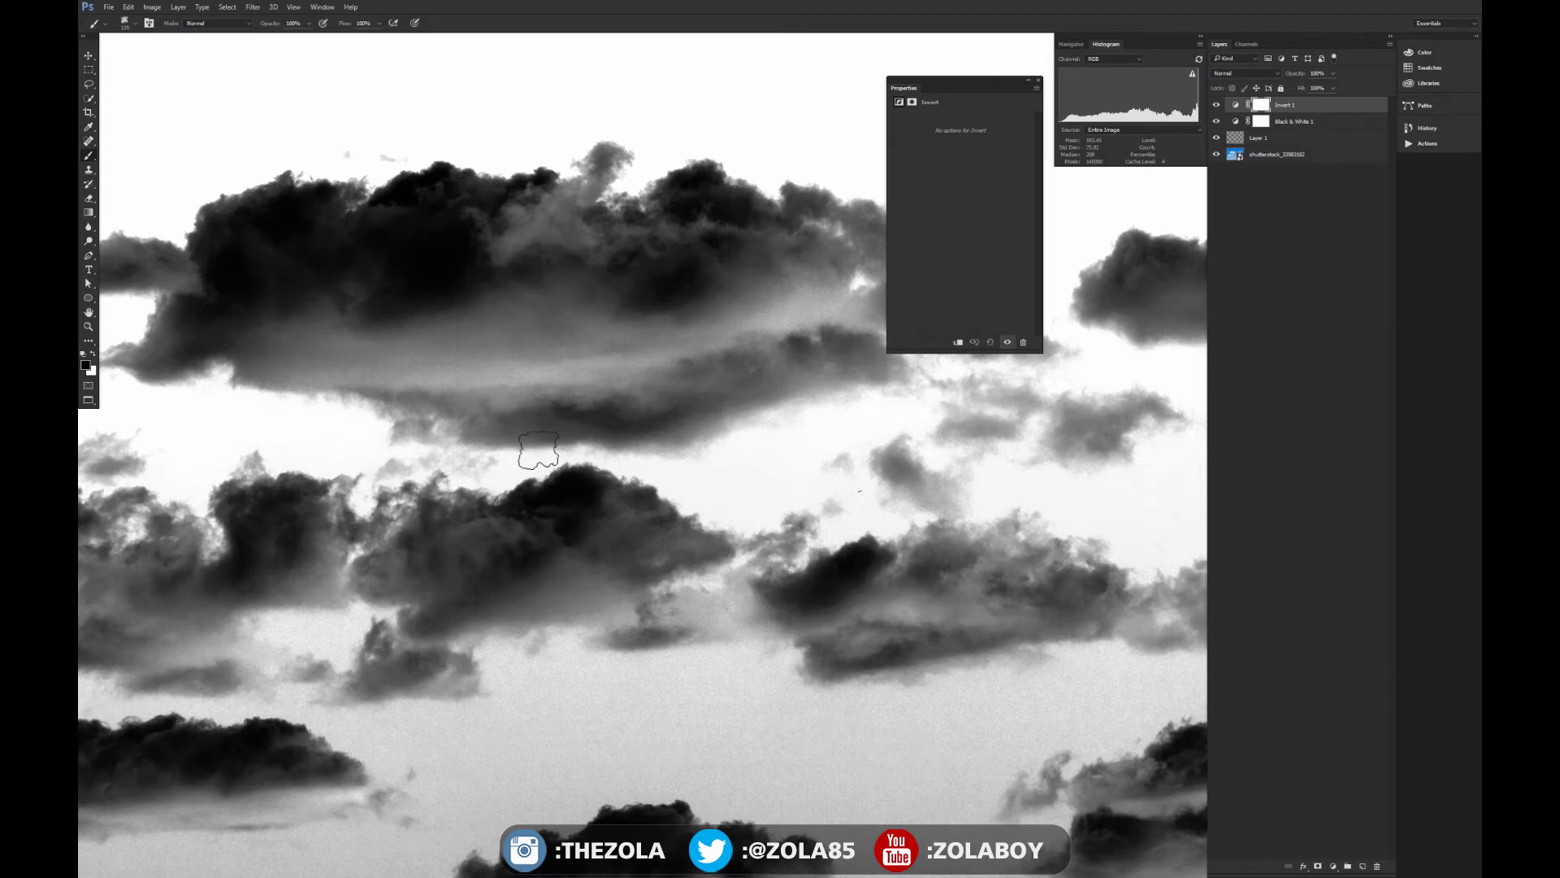
key(ctrl+minus)
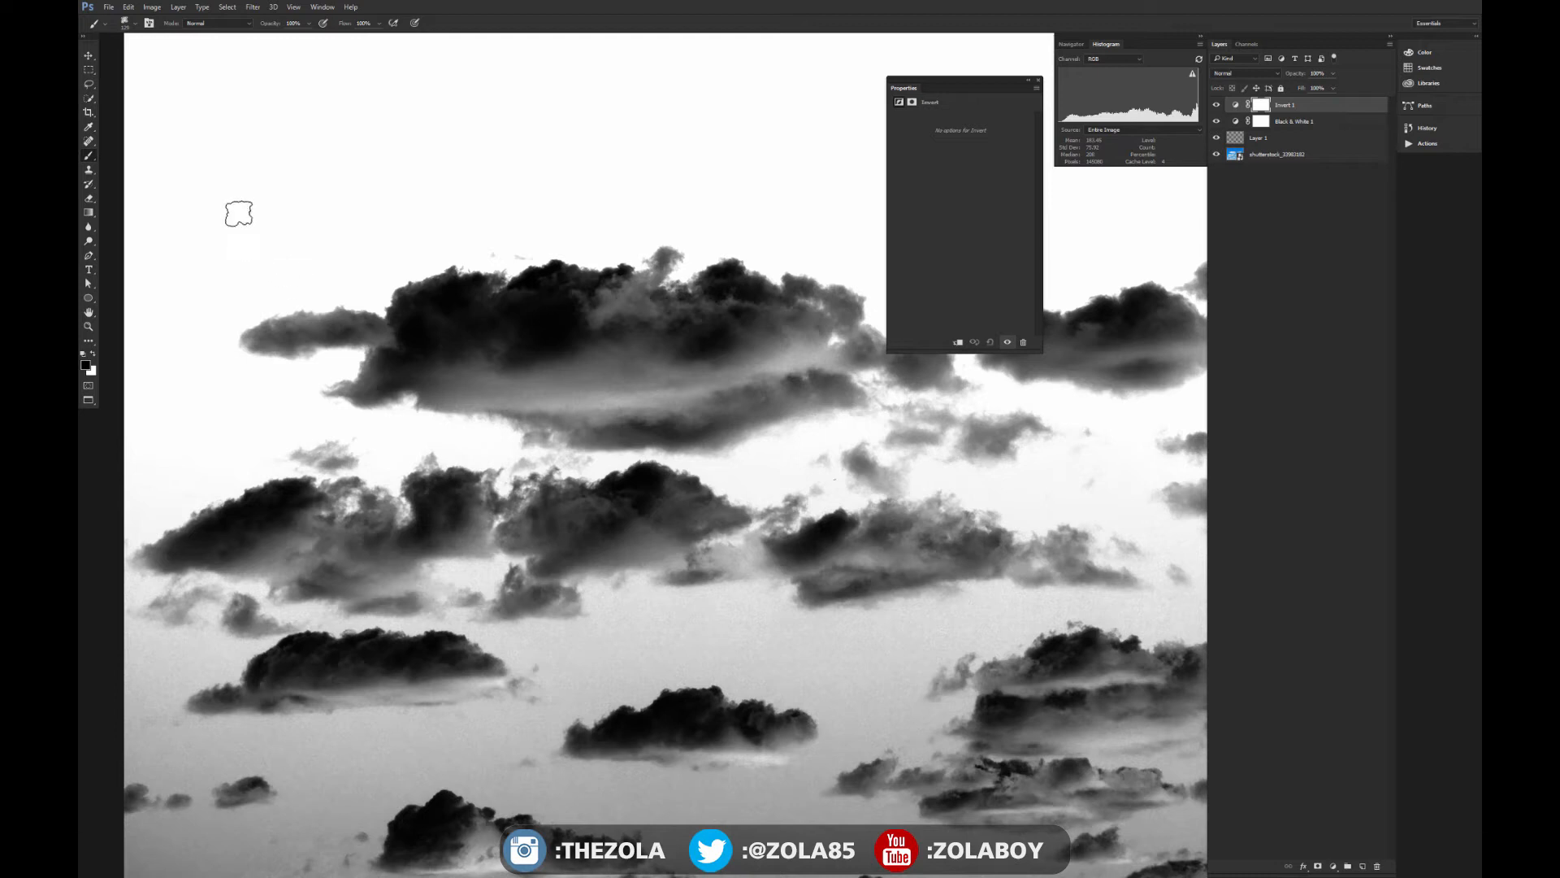
mouse_move(711, 492)
mouse_down()
mouse_move(609, 493)
mouse_move(606, 521)
mouse_up()
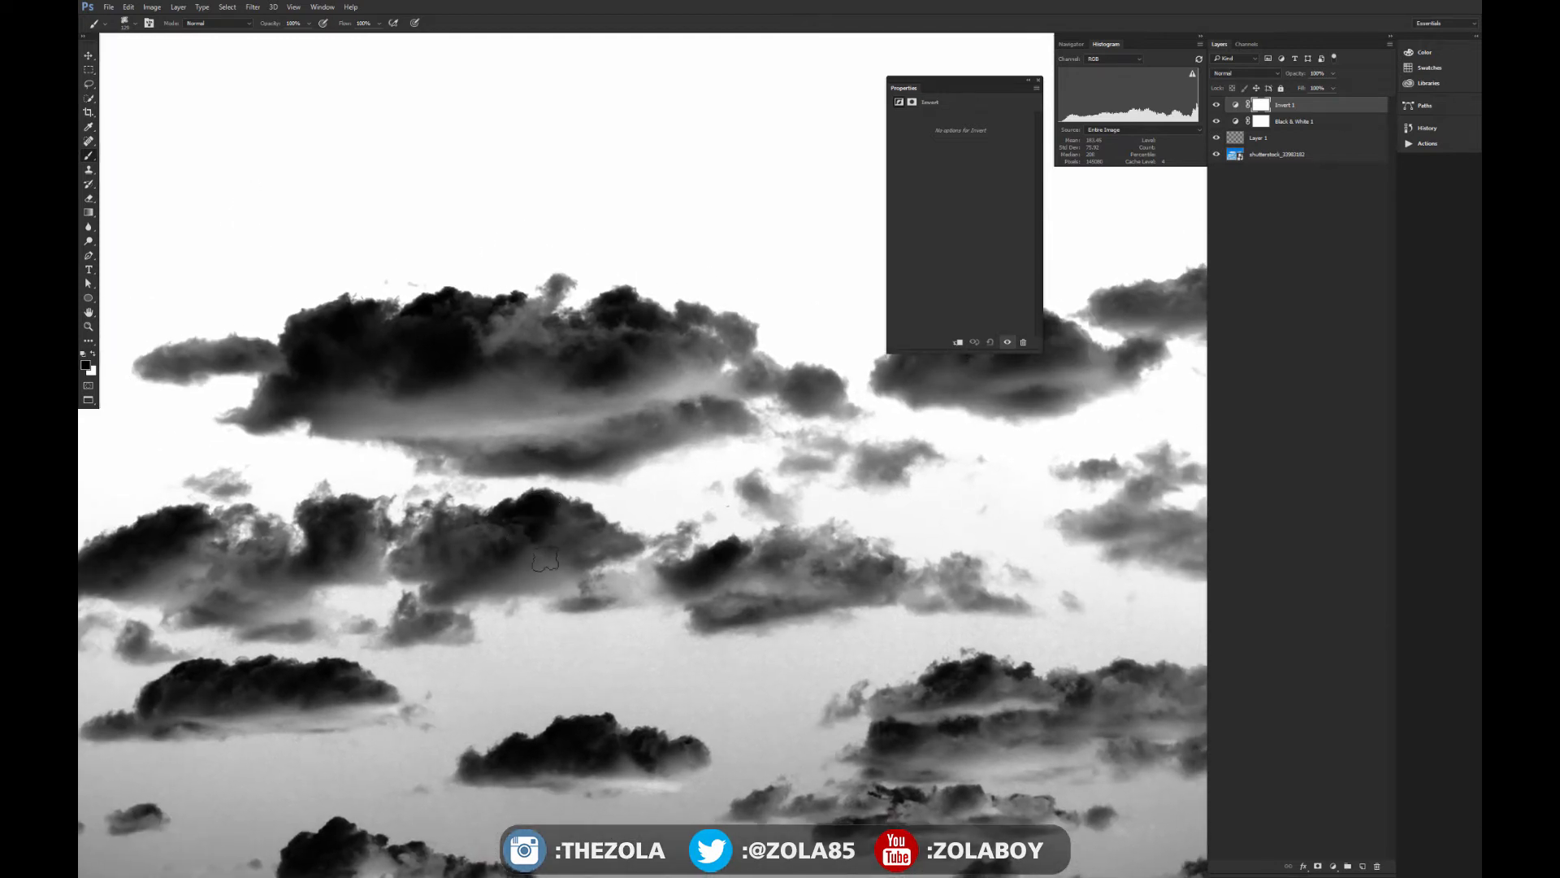
drag(841, 478, 554, 497)
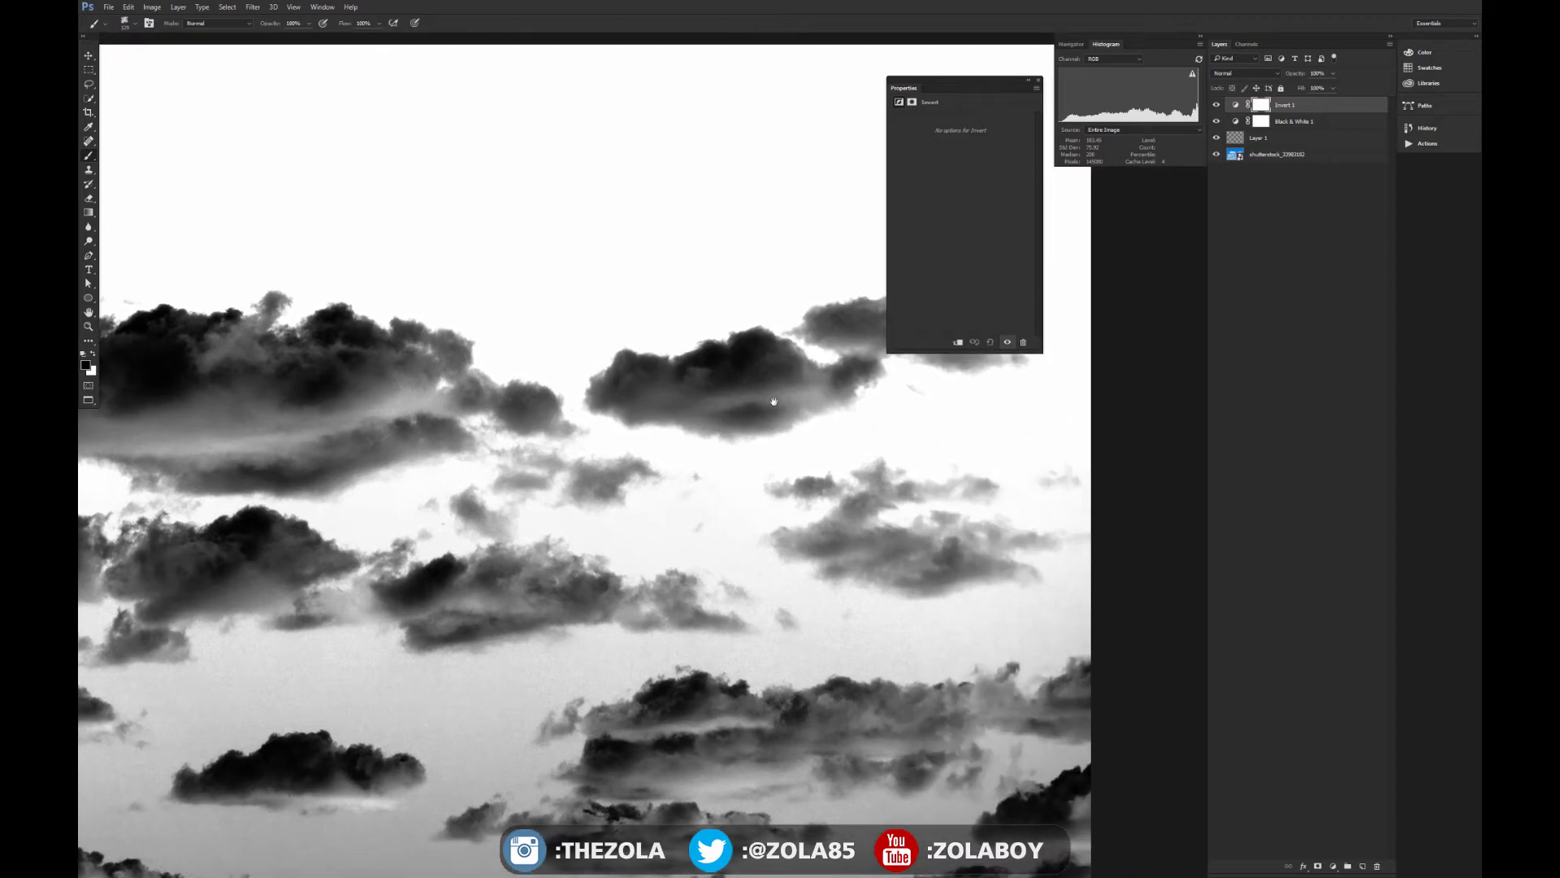
drag(764, 408, 577, 442)
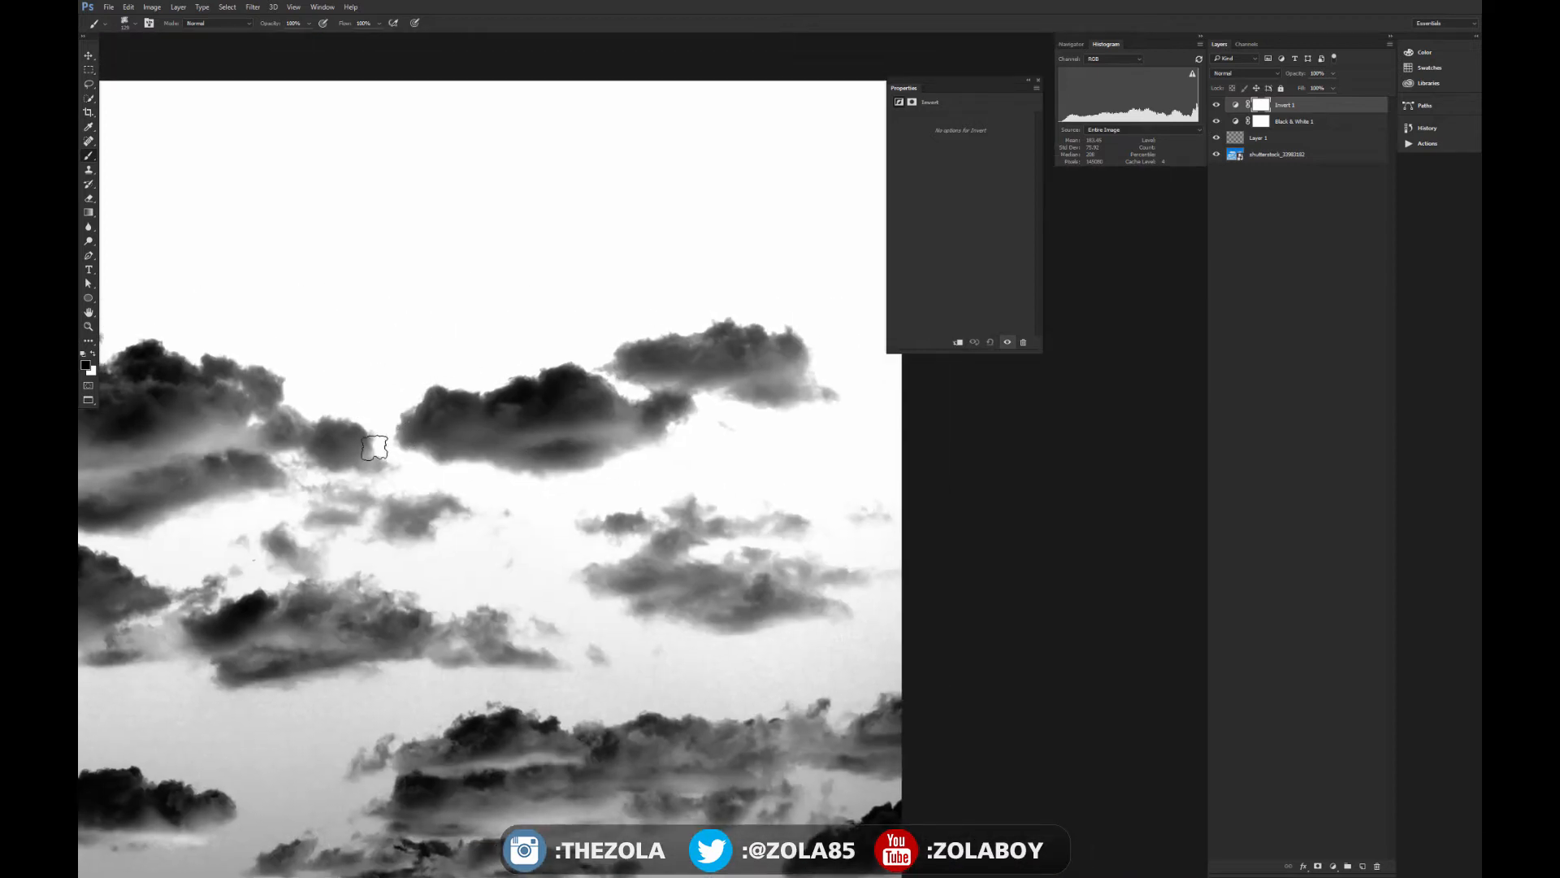
drag(256, 418, 638, 424)
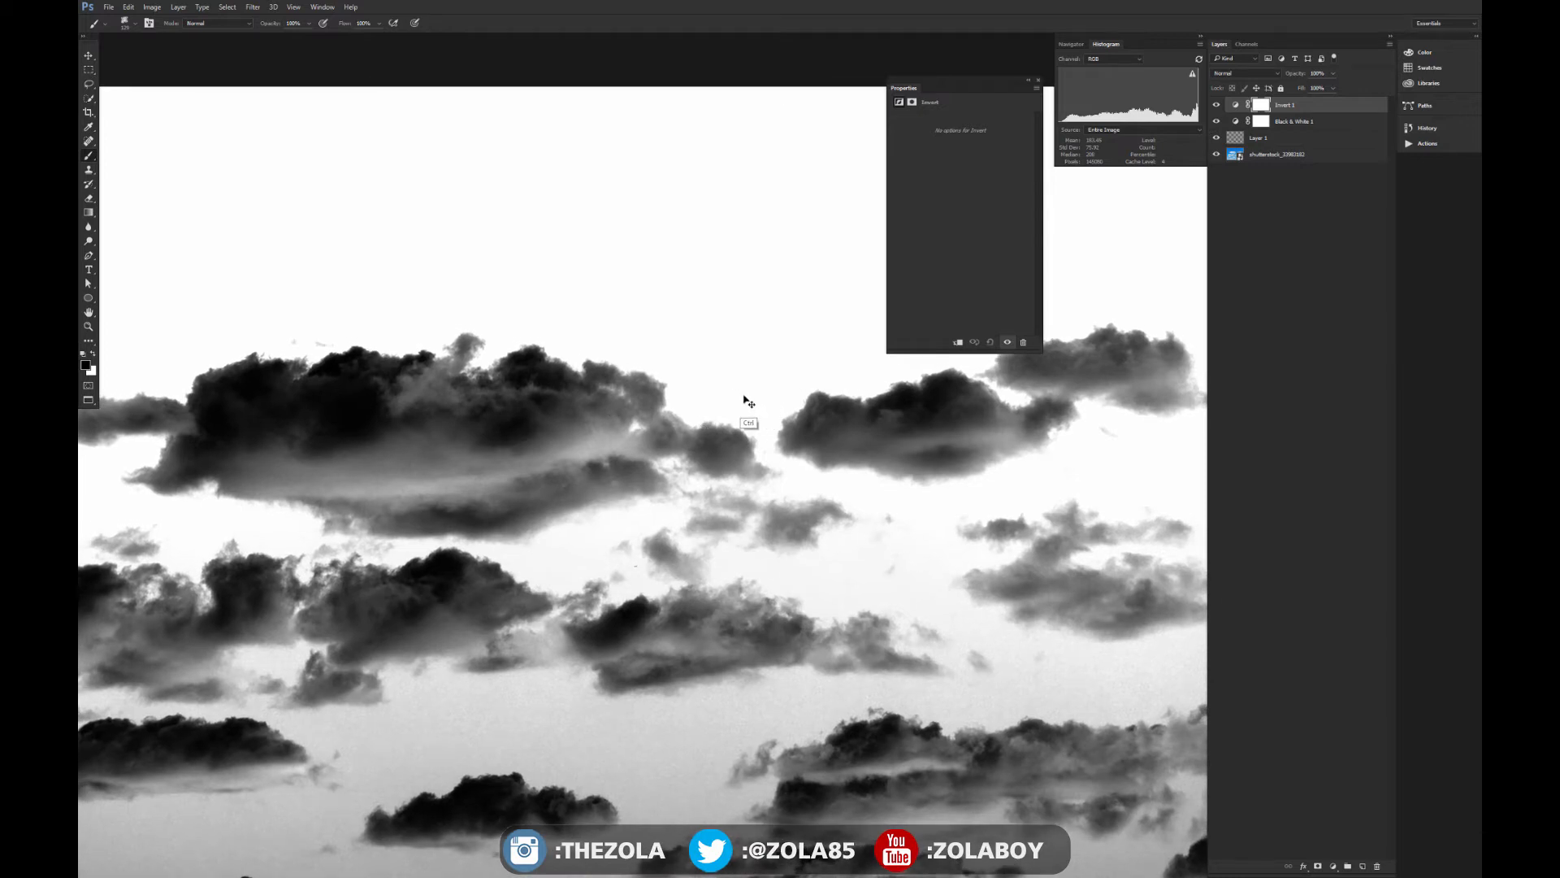
drag(314, 382, 410, 429)
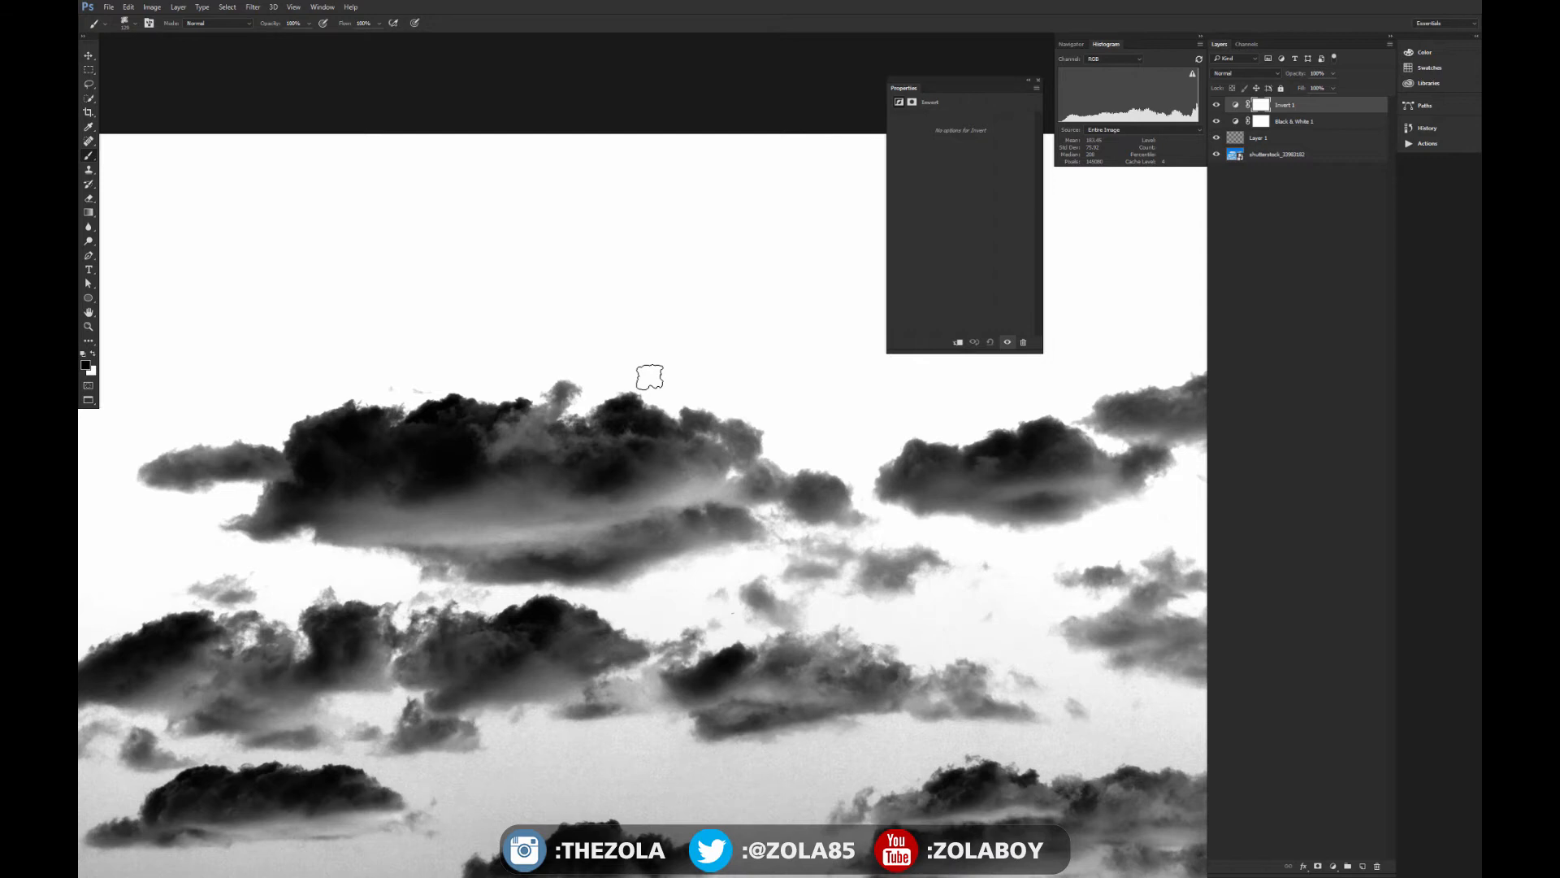
key(ctrl+minus)
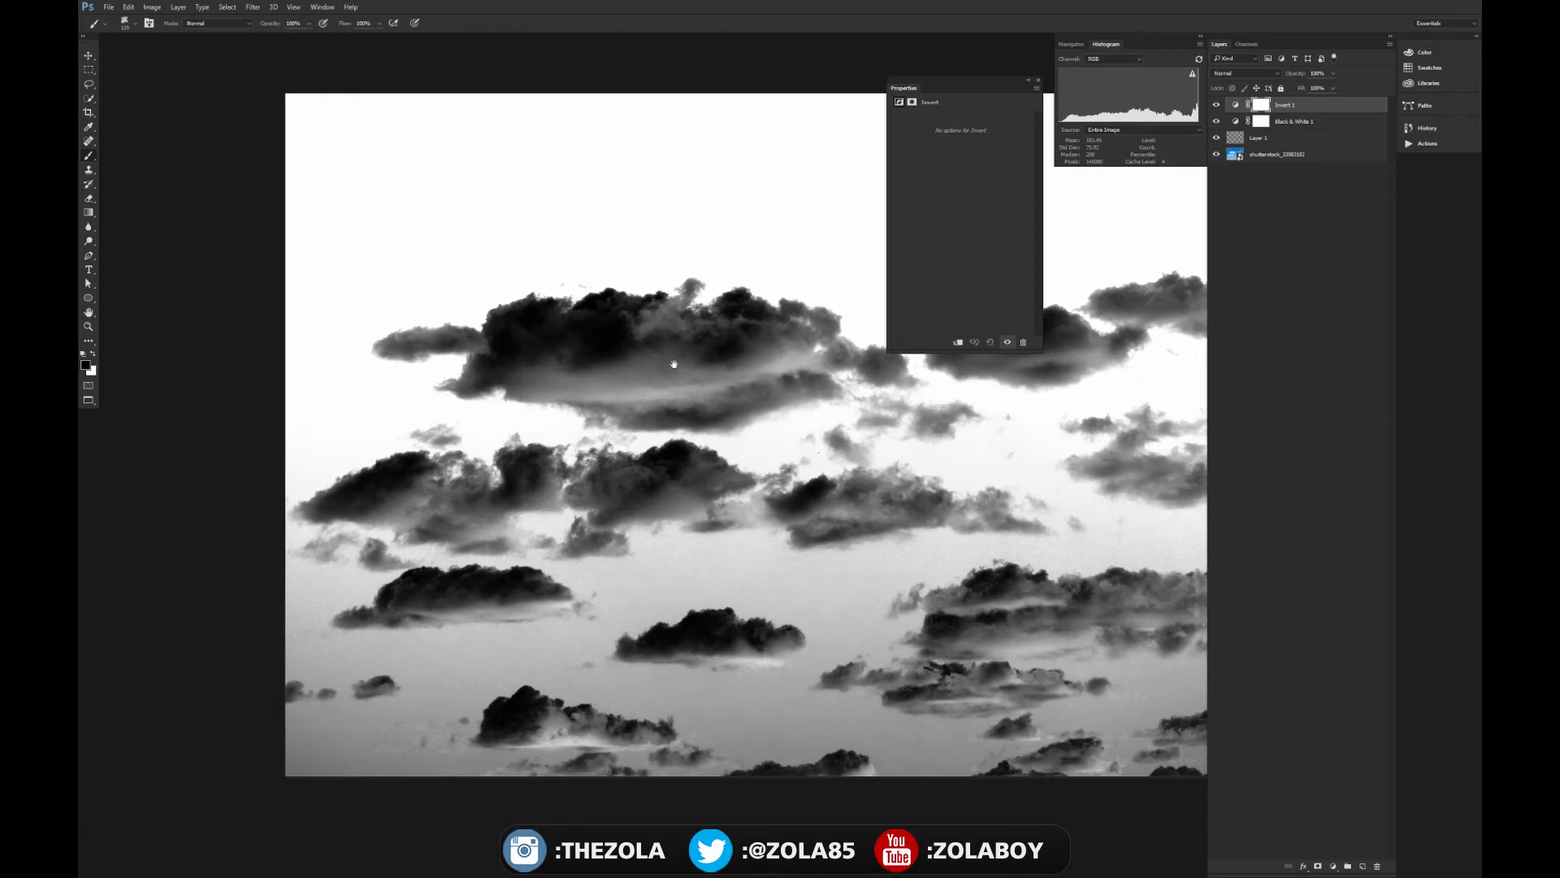
drag(767, 376, 439, 376)
drag(215, 324, 232, 380)
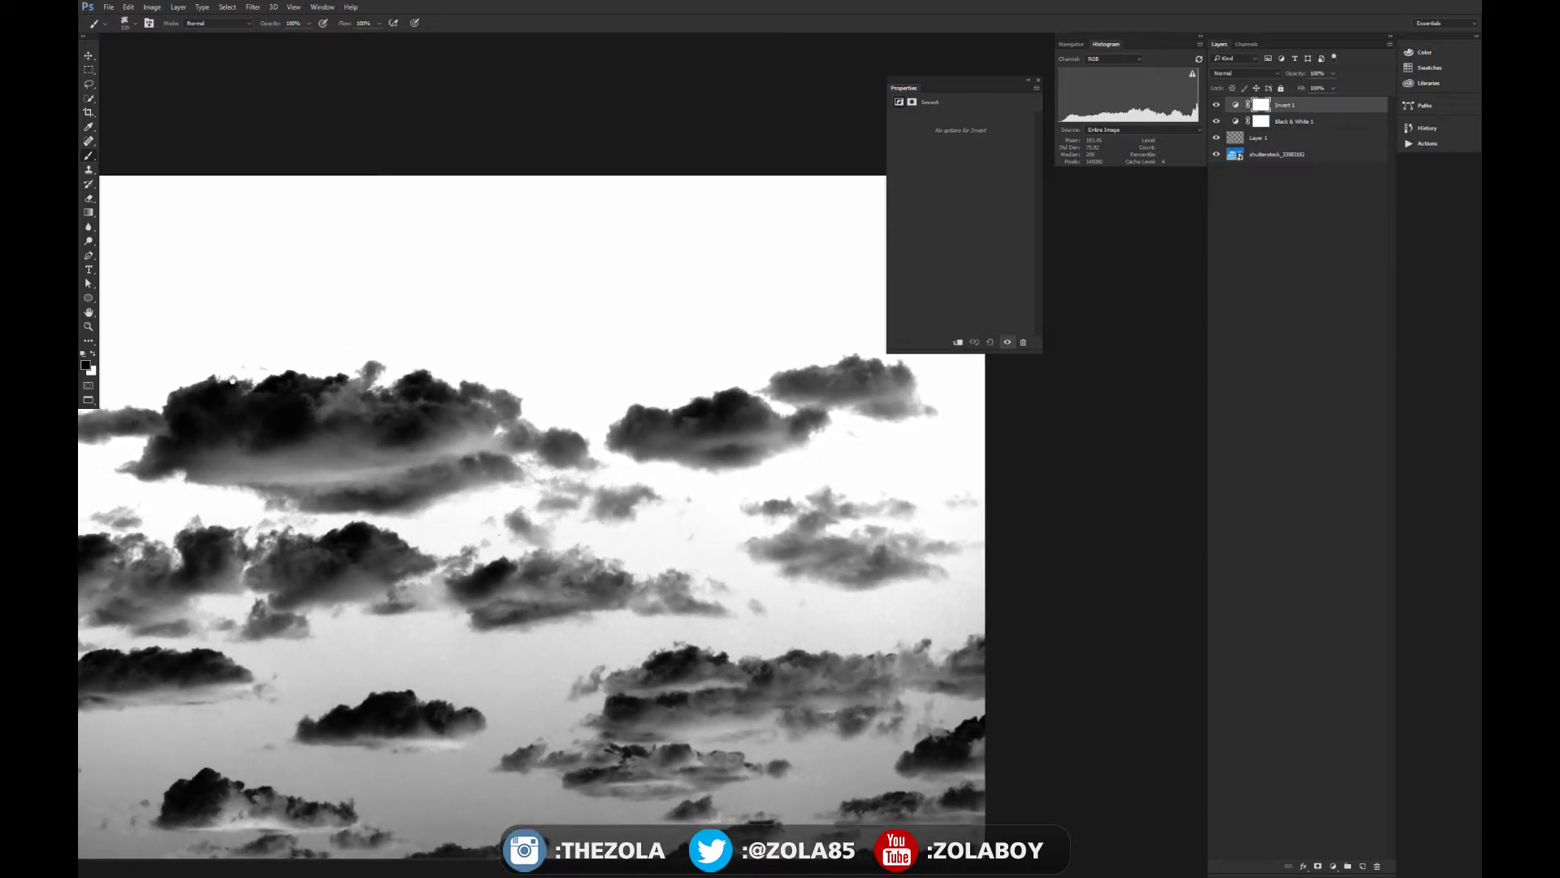
drag(441, 434, 586, 330)
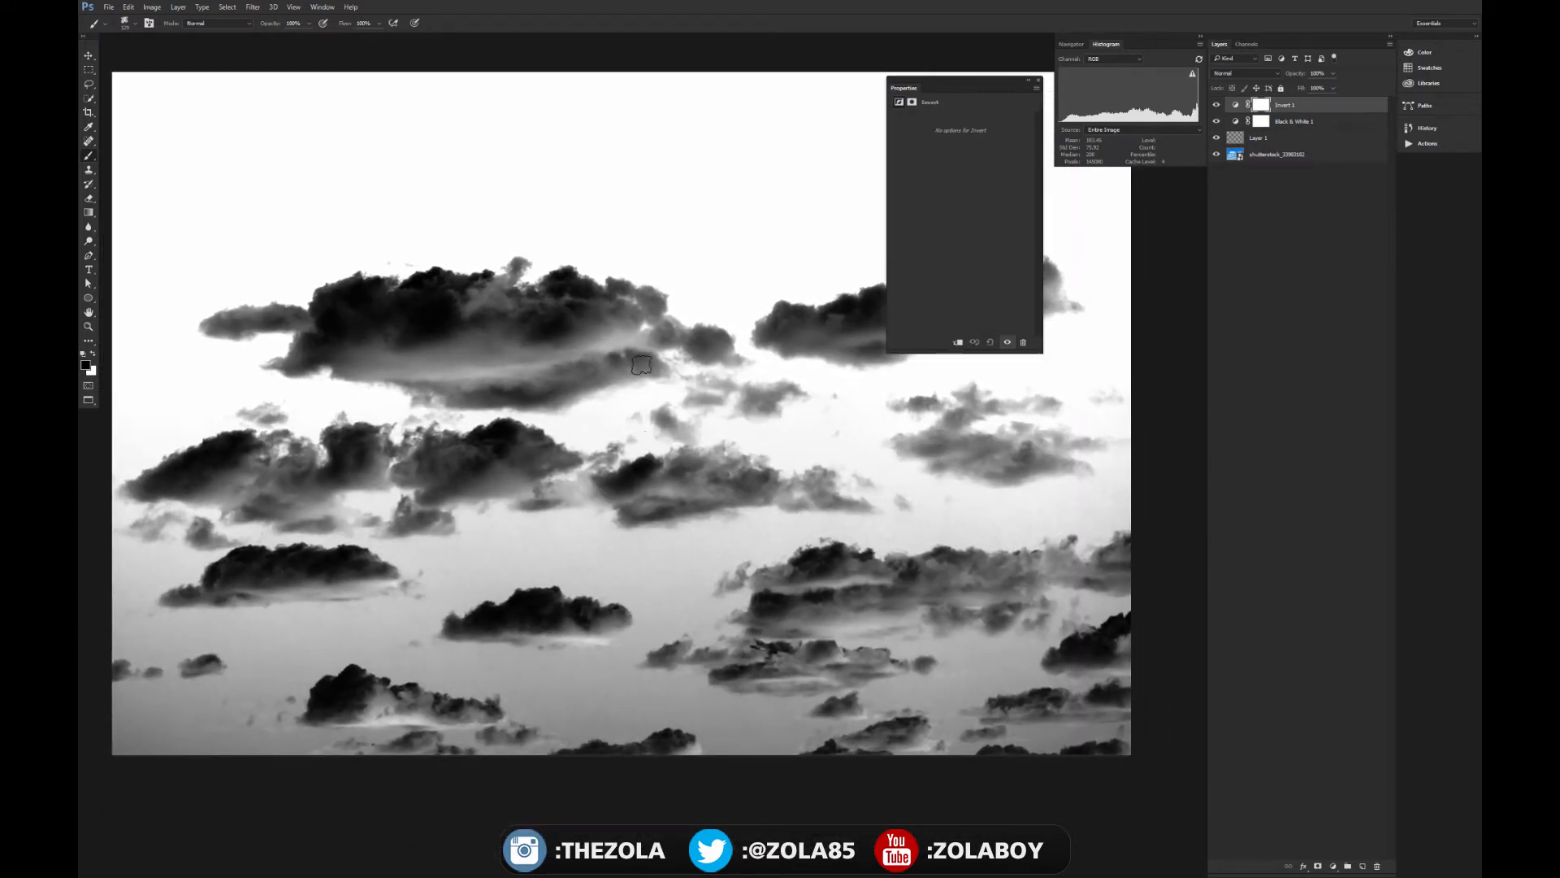
key(ctrl+plus)
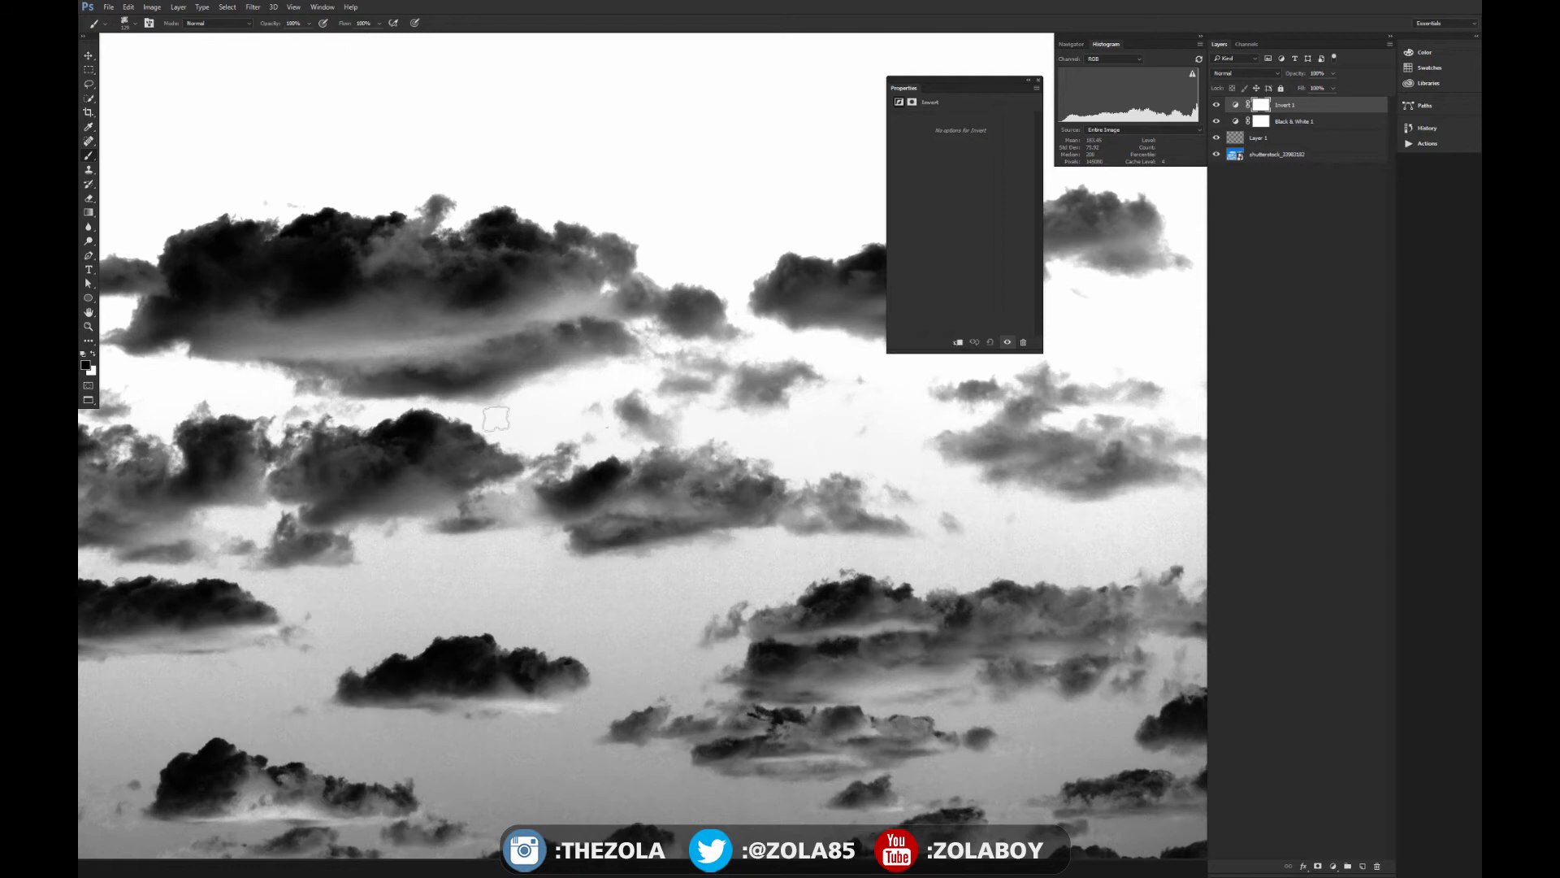
- Collapse the adjustment's properties and draw a loose Lasso selection around the large upper cloud and its small trailing clouds
scroll(496, 417, down, 1)
key(l)
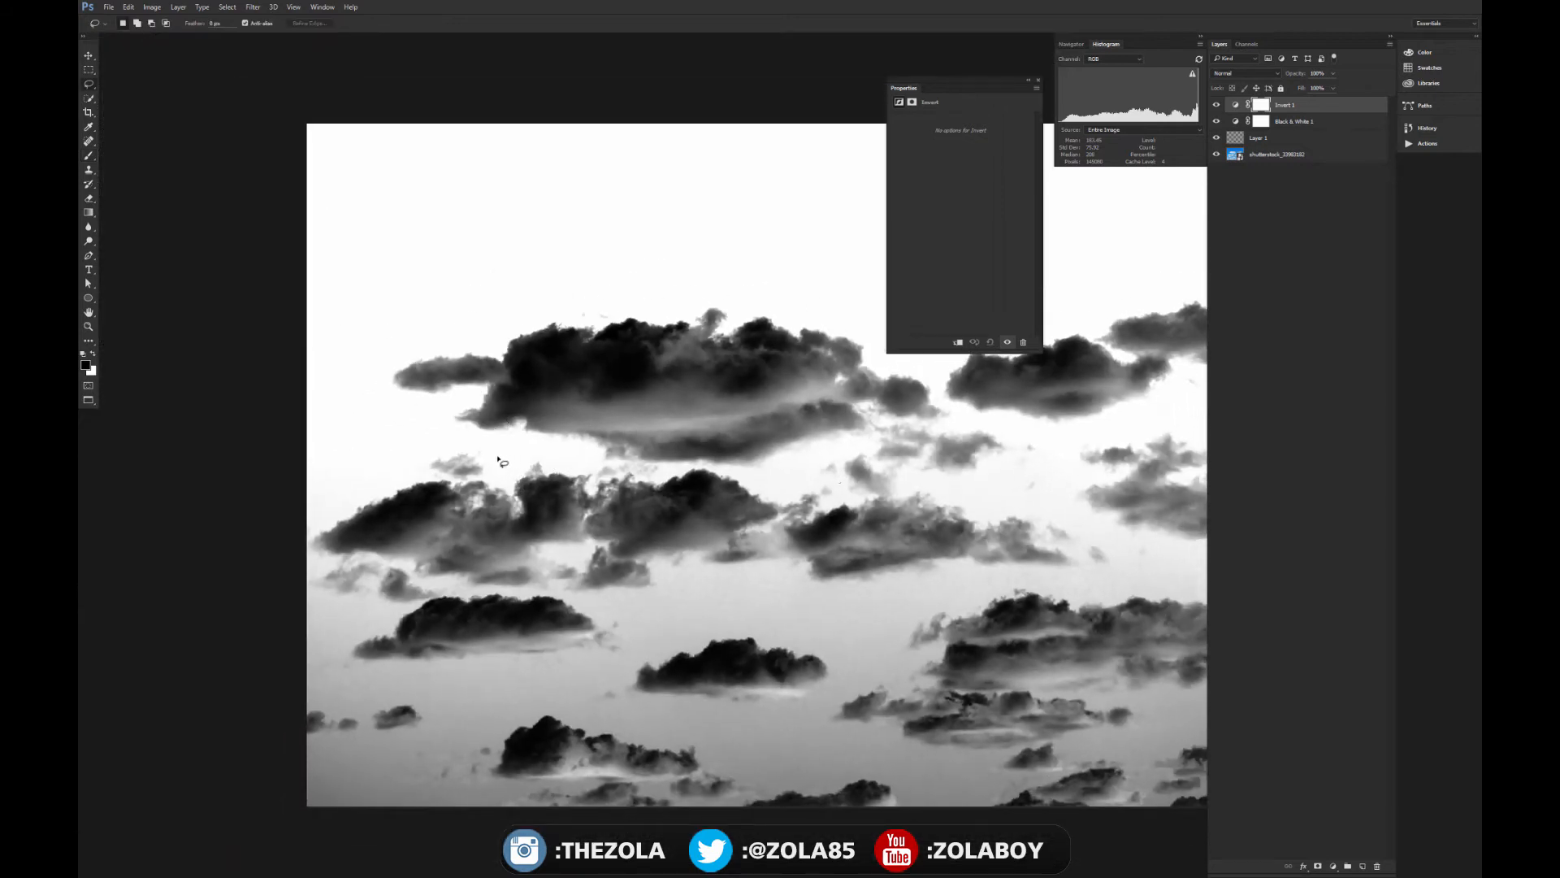
click(1029, 82)
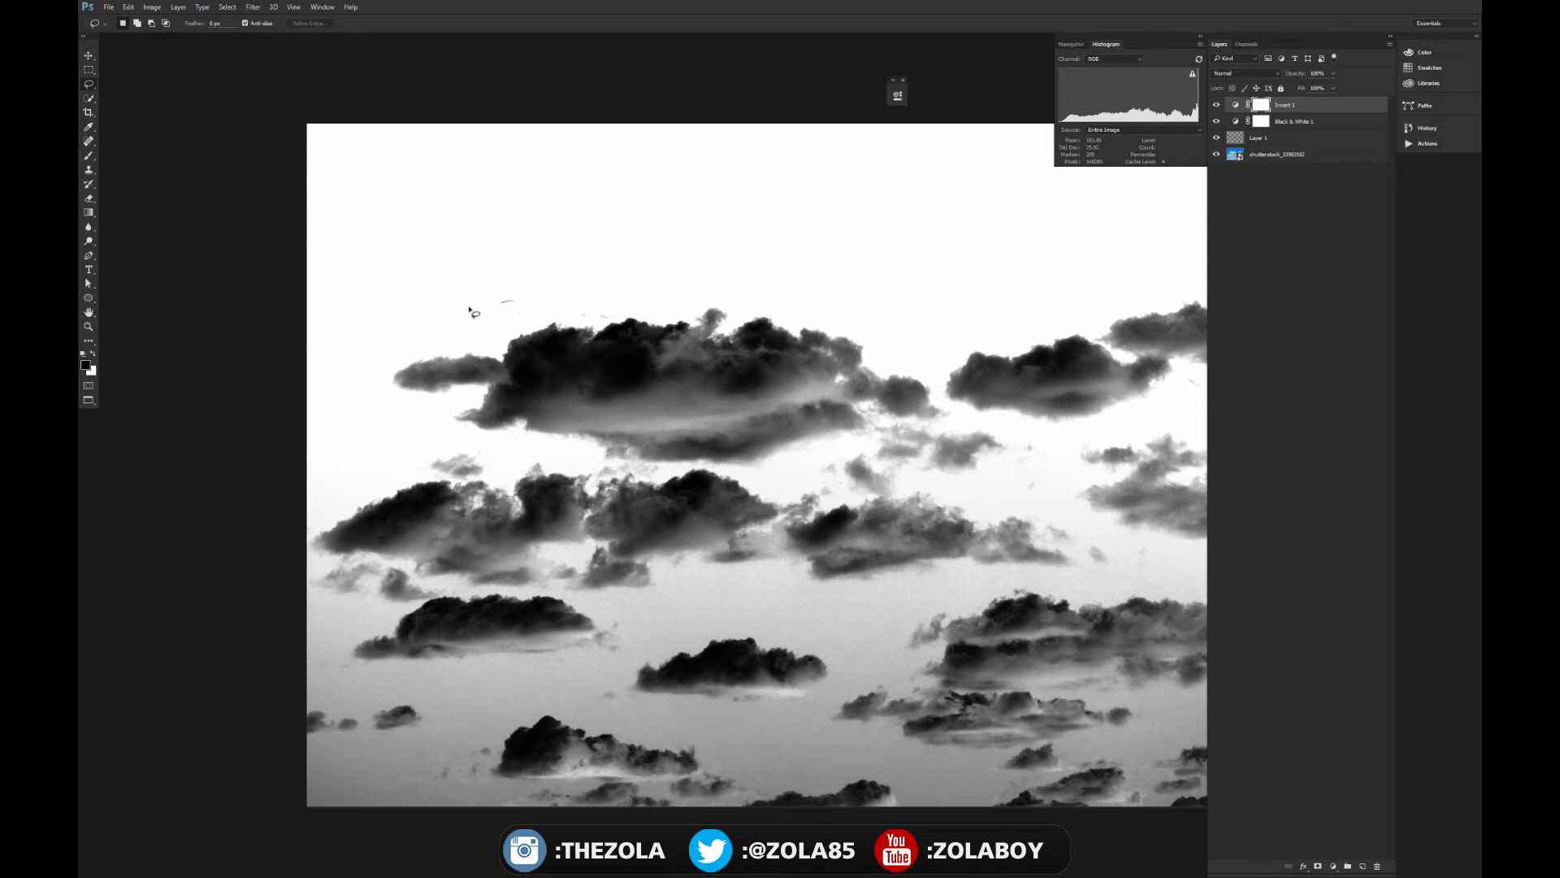
mouse_move(469, 309)
mouse_down()
mouse_move(366, 380)
mouse_move(392, 421)
mouse_move(601, 465)
mouse_up()
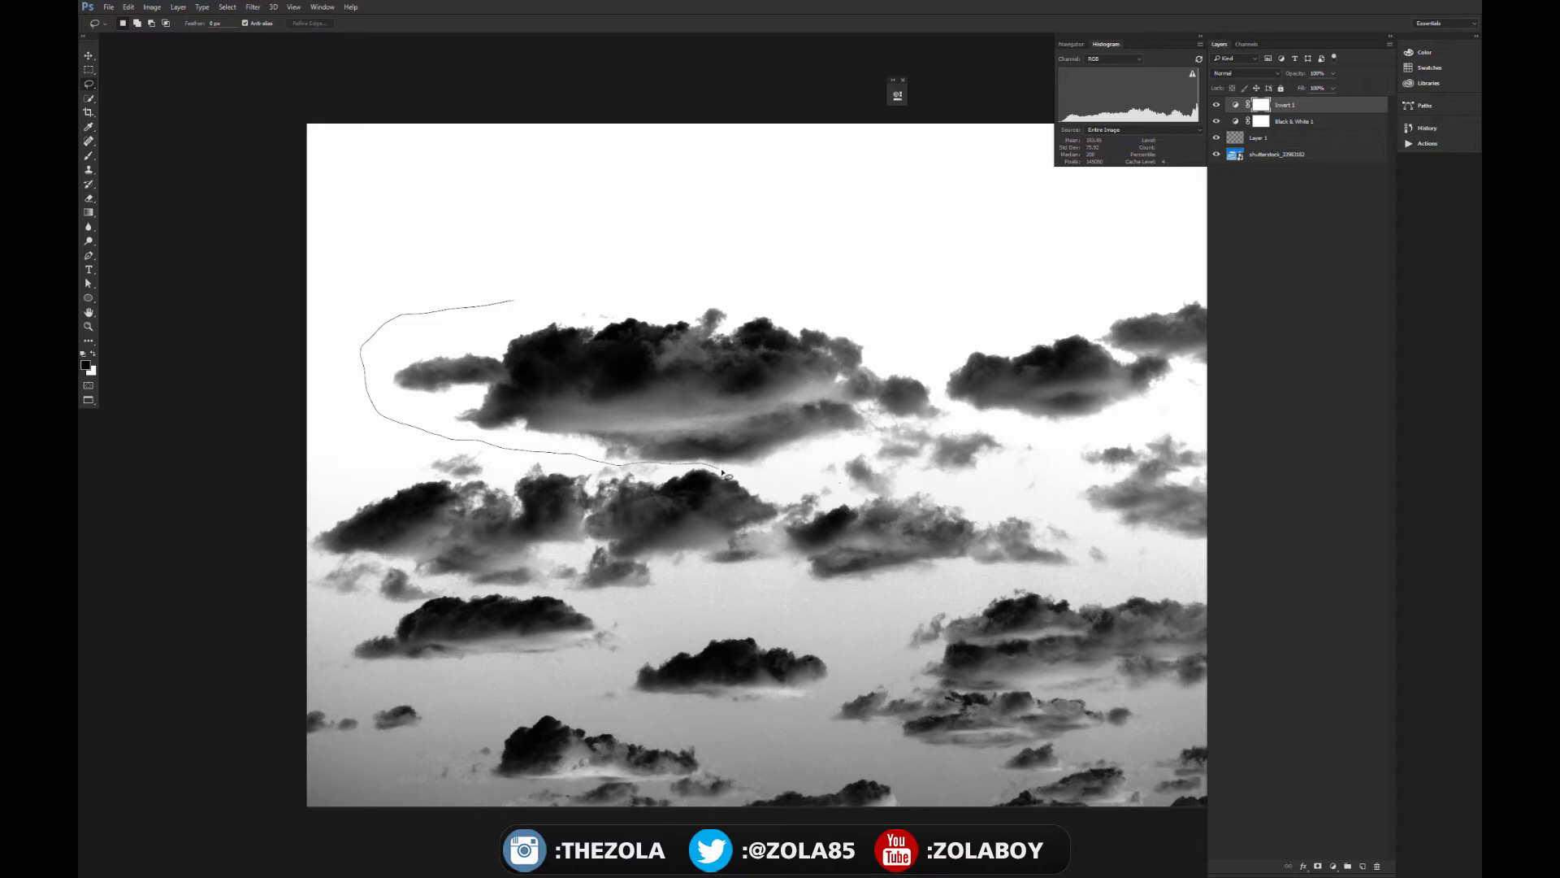
drag(723, 472, 769, 476)
mouse_move(931, 480)
mouse_down()
mouse_move(1031, 466)
mouse_move(929, 373)
mouse_move(693, 260)
mouse_move(505, 285)
mouse_up()
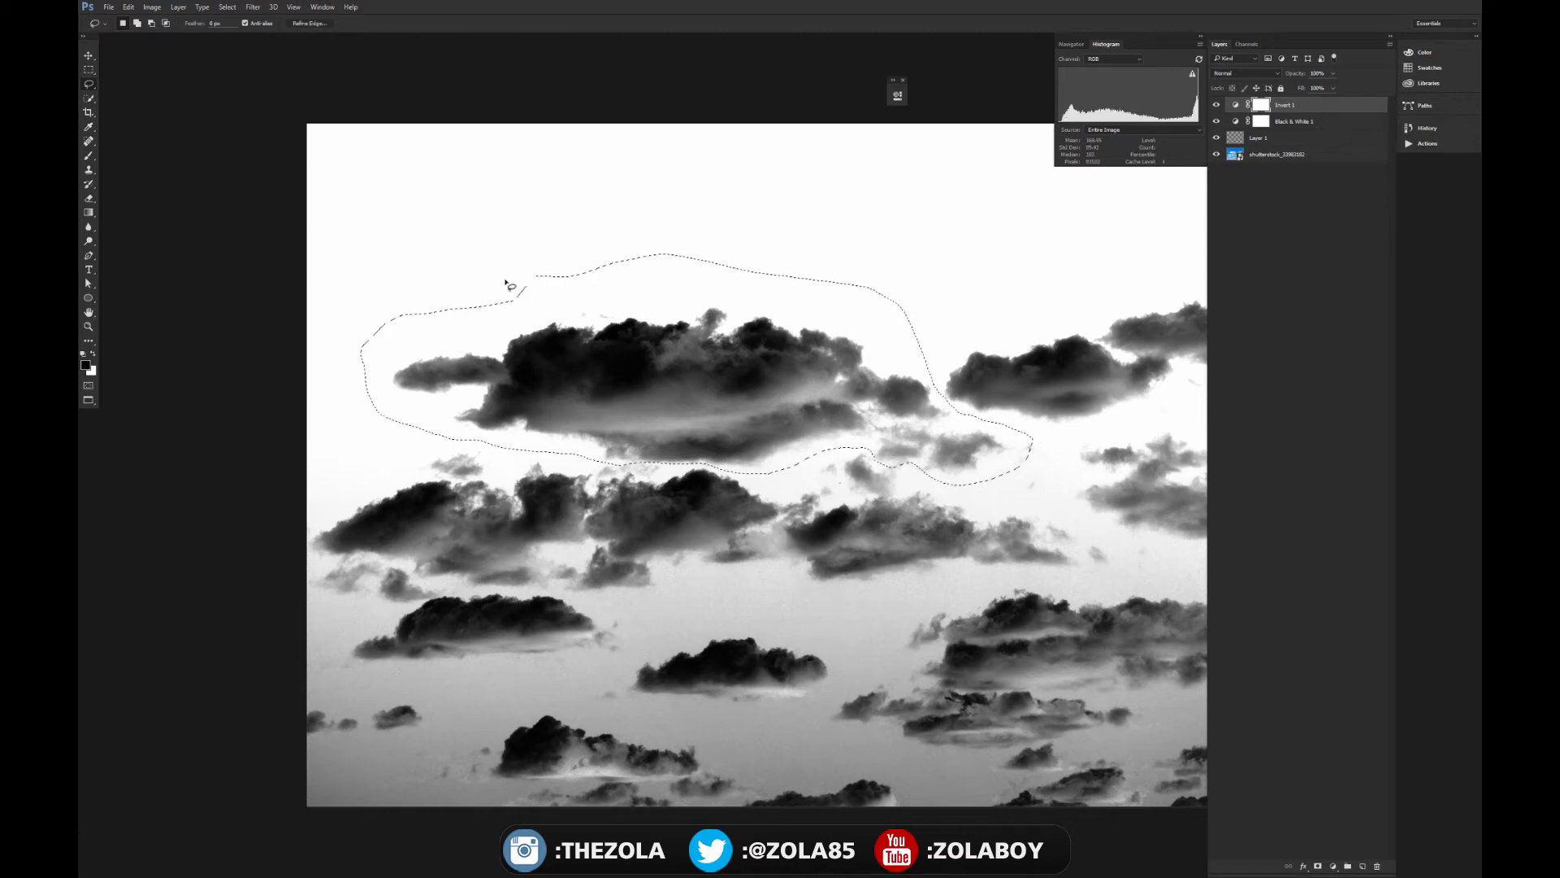
- Add a new empty layer above the Invert adjustment, keeping the cloud selection active
click(1330, 139)
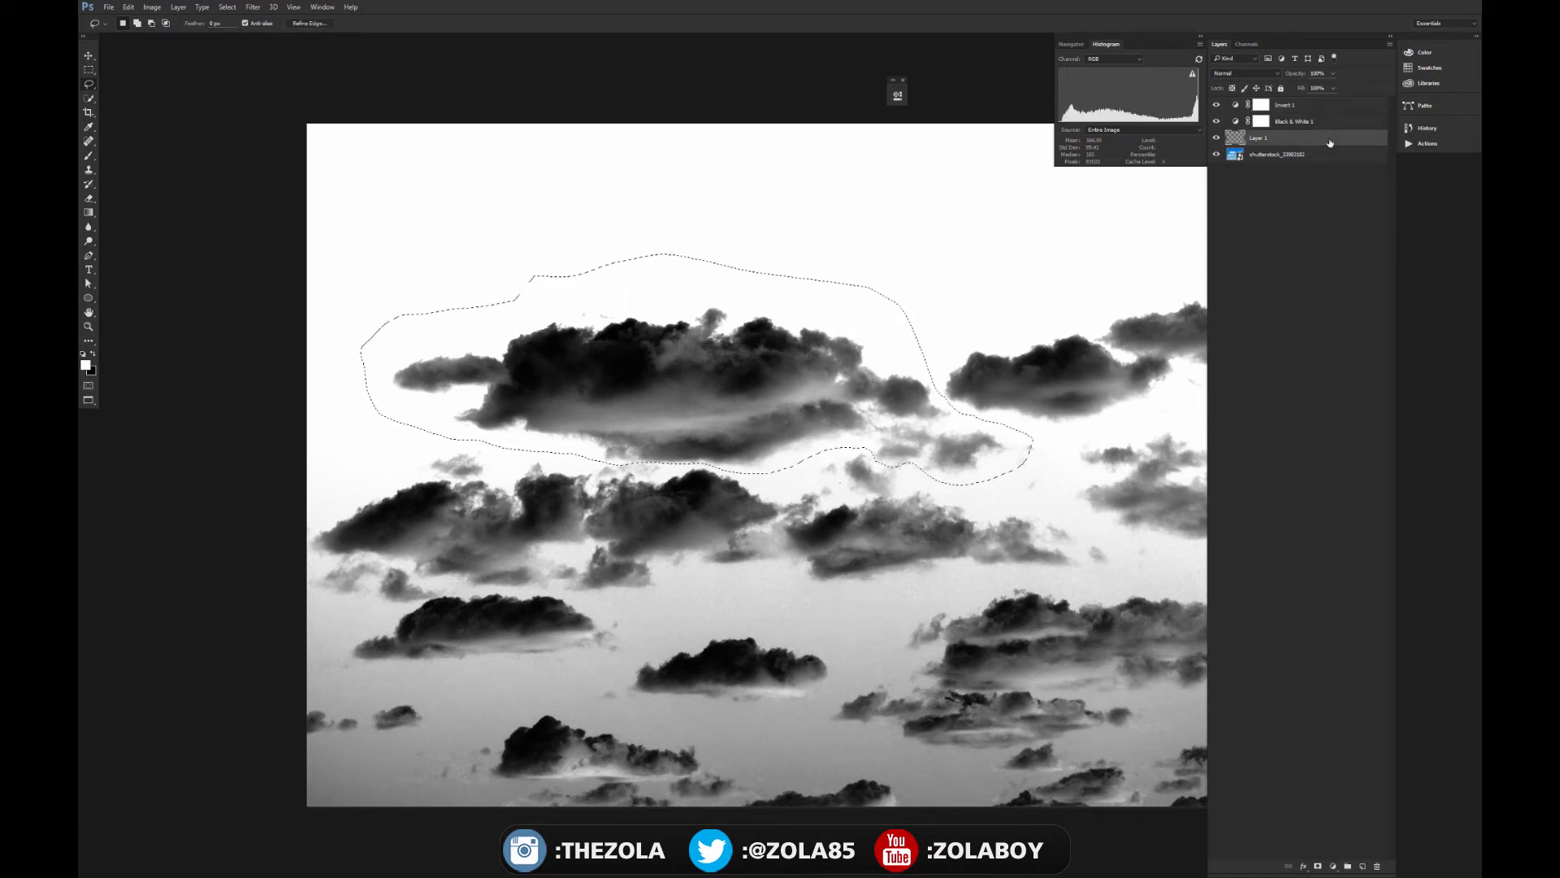
click(1337, 106)
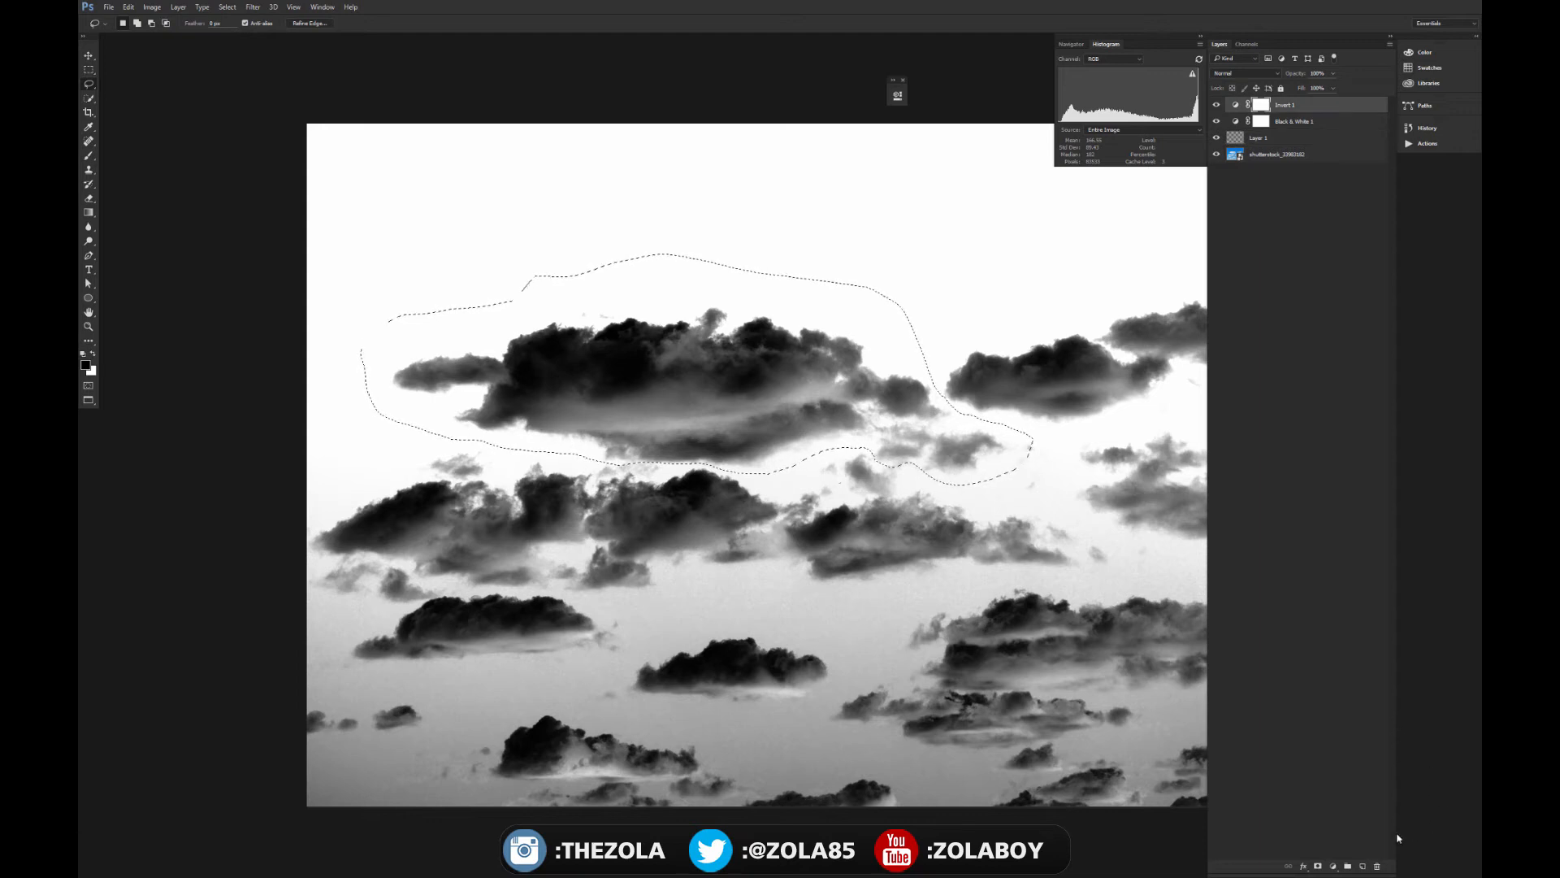
click(1363, 866)
key(x)
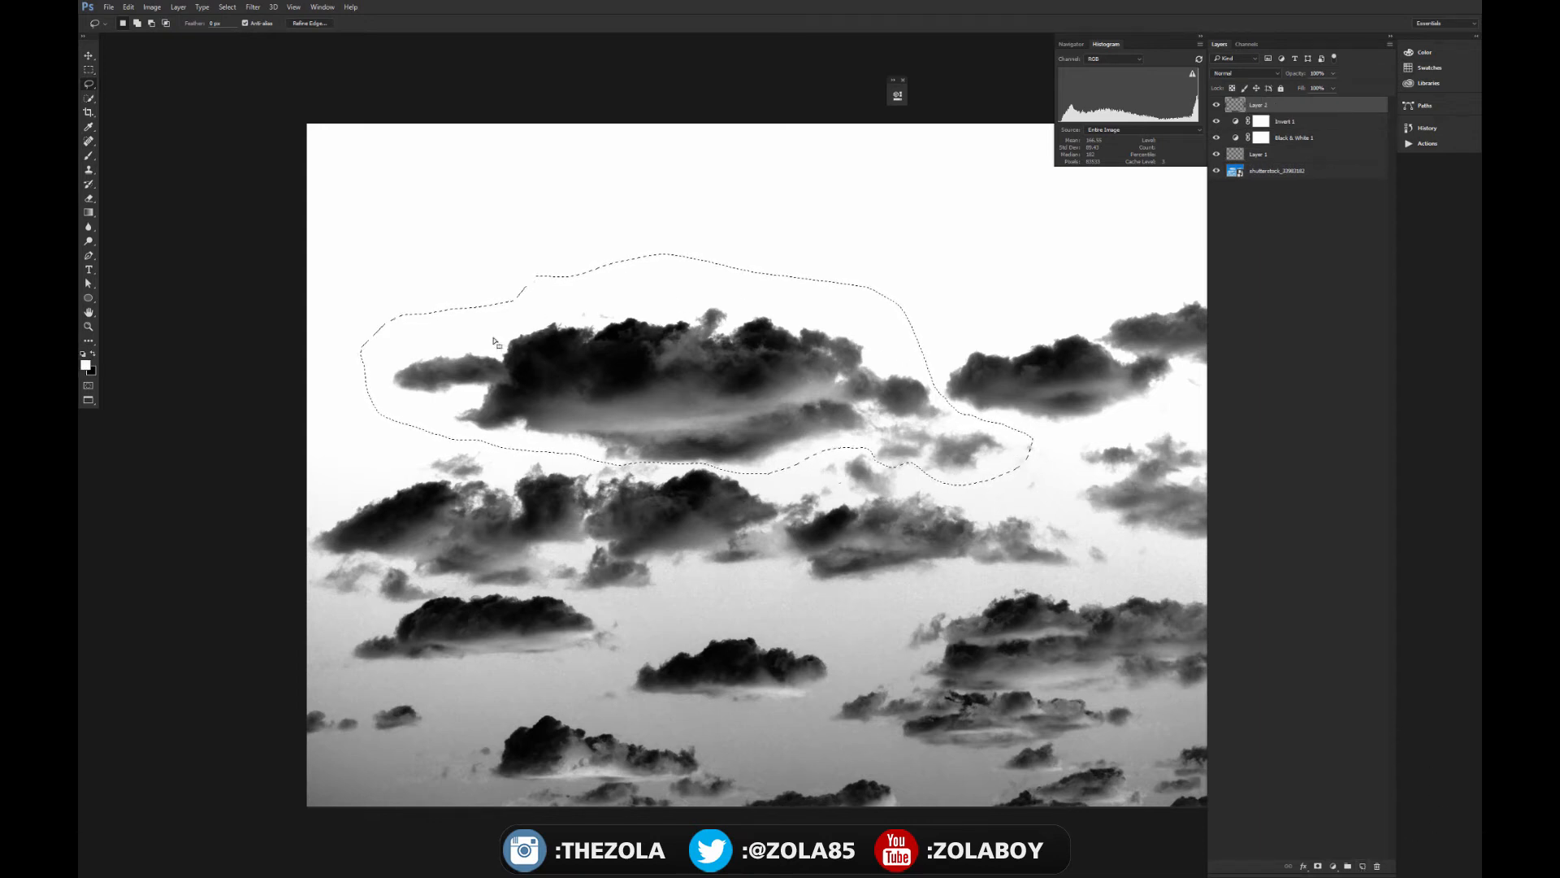
- Invert the selection, fill everything around the cloud with White at 100% opacity in Normal mode on the new layer, and deselect
key(ctrl+shift+i)
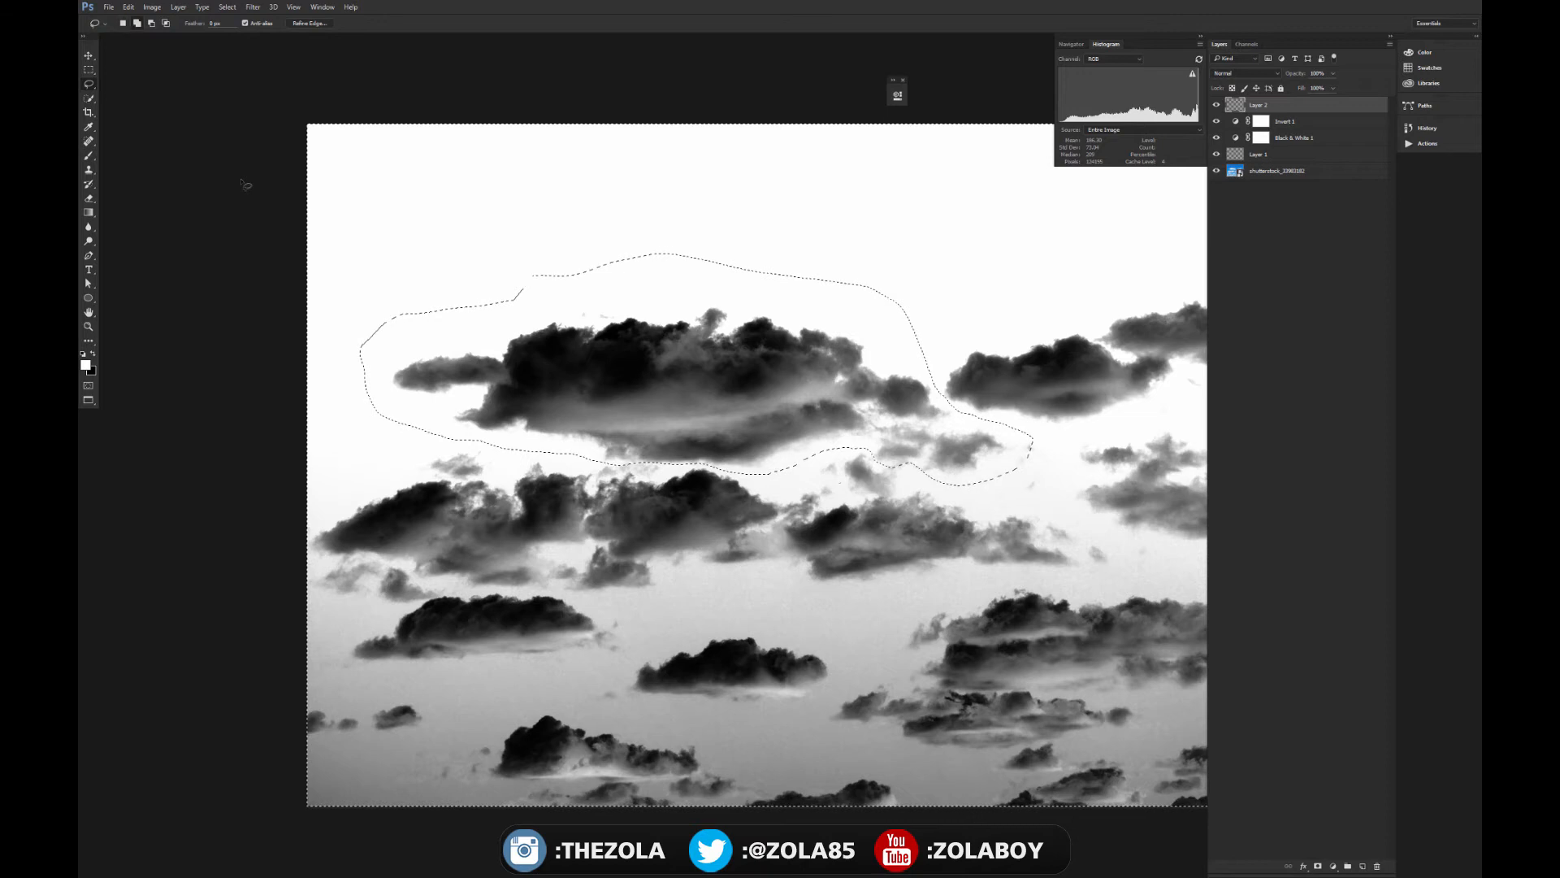
key(shift+F5)
click(735, 267)
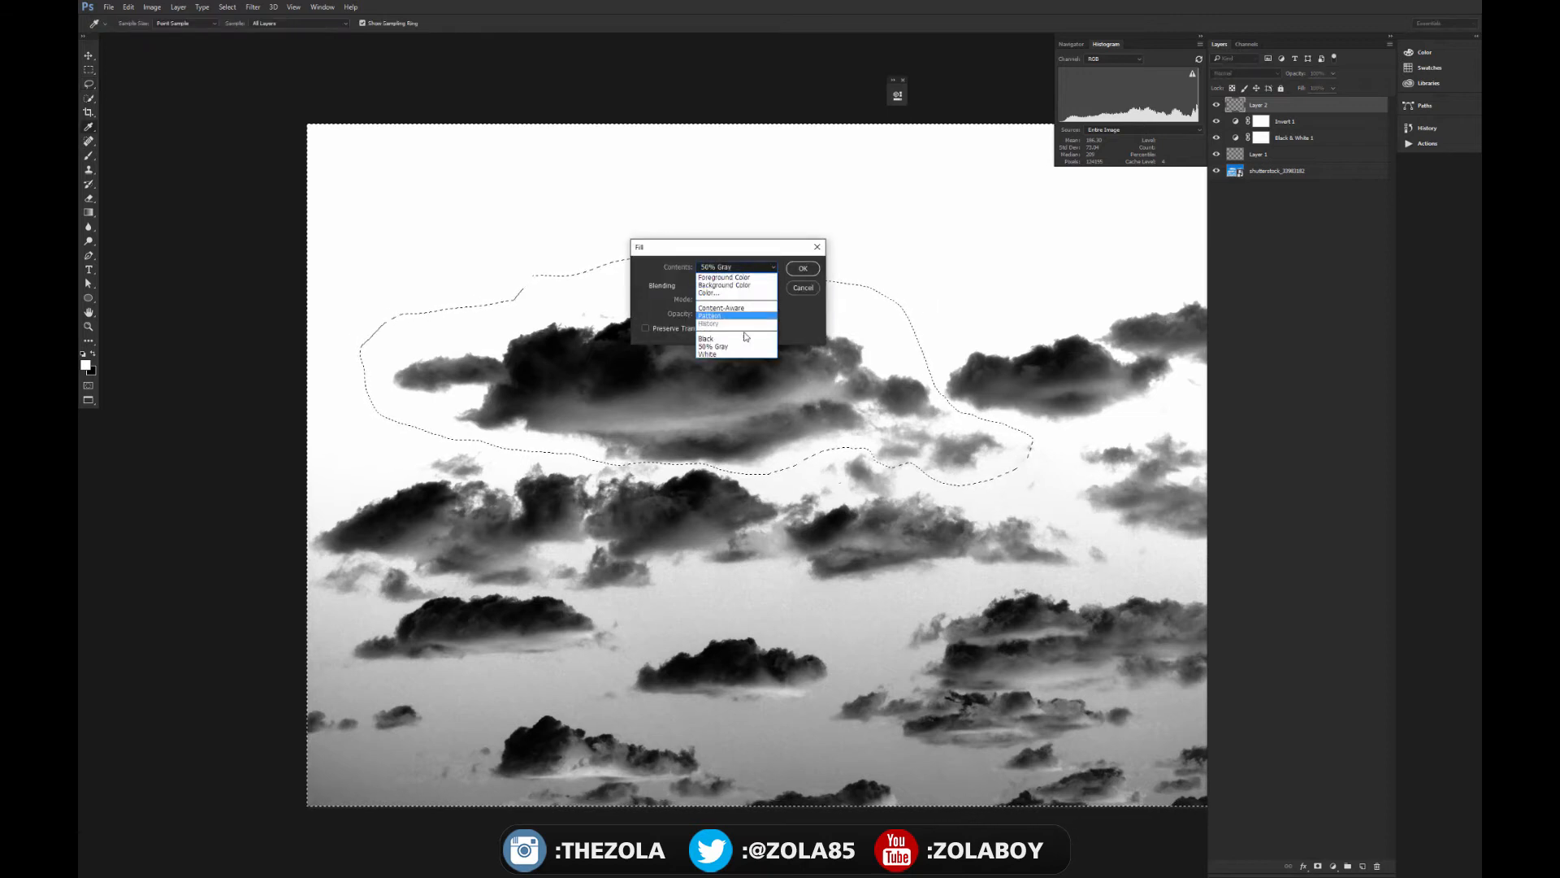
click(745, 354)
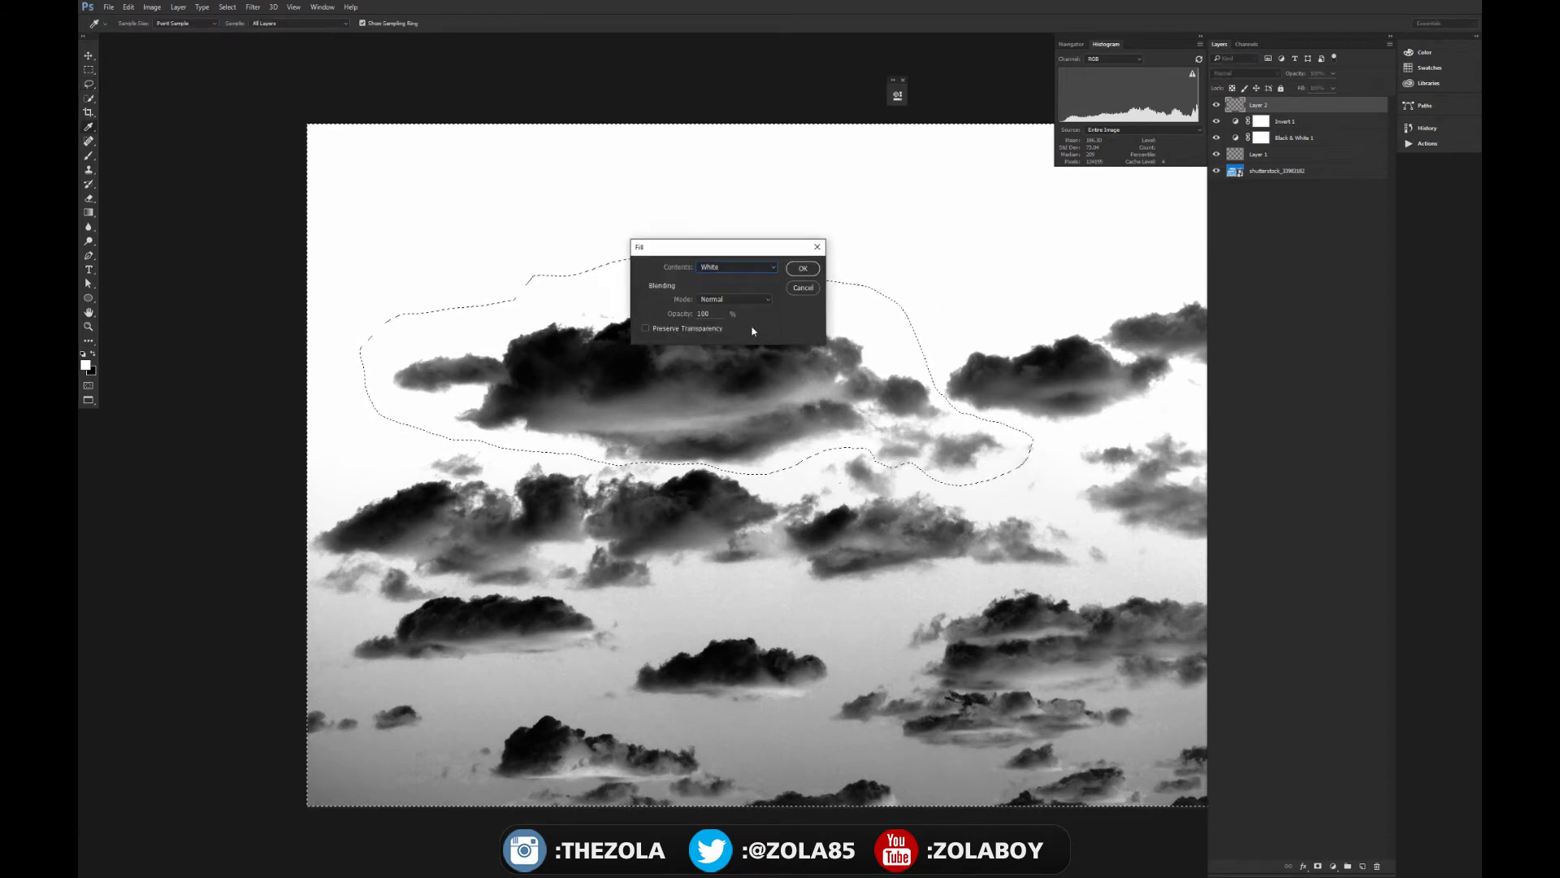
click(802, 269)
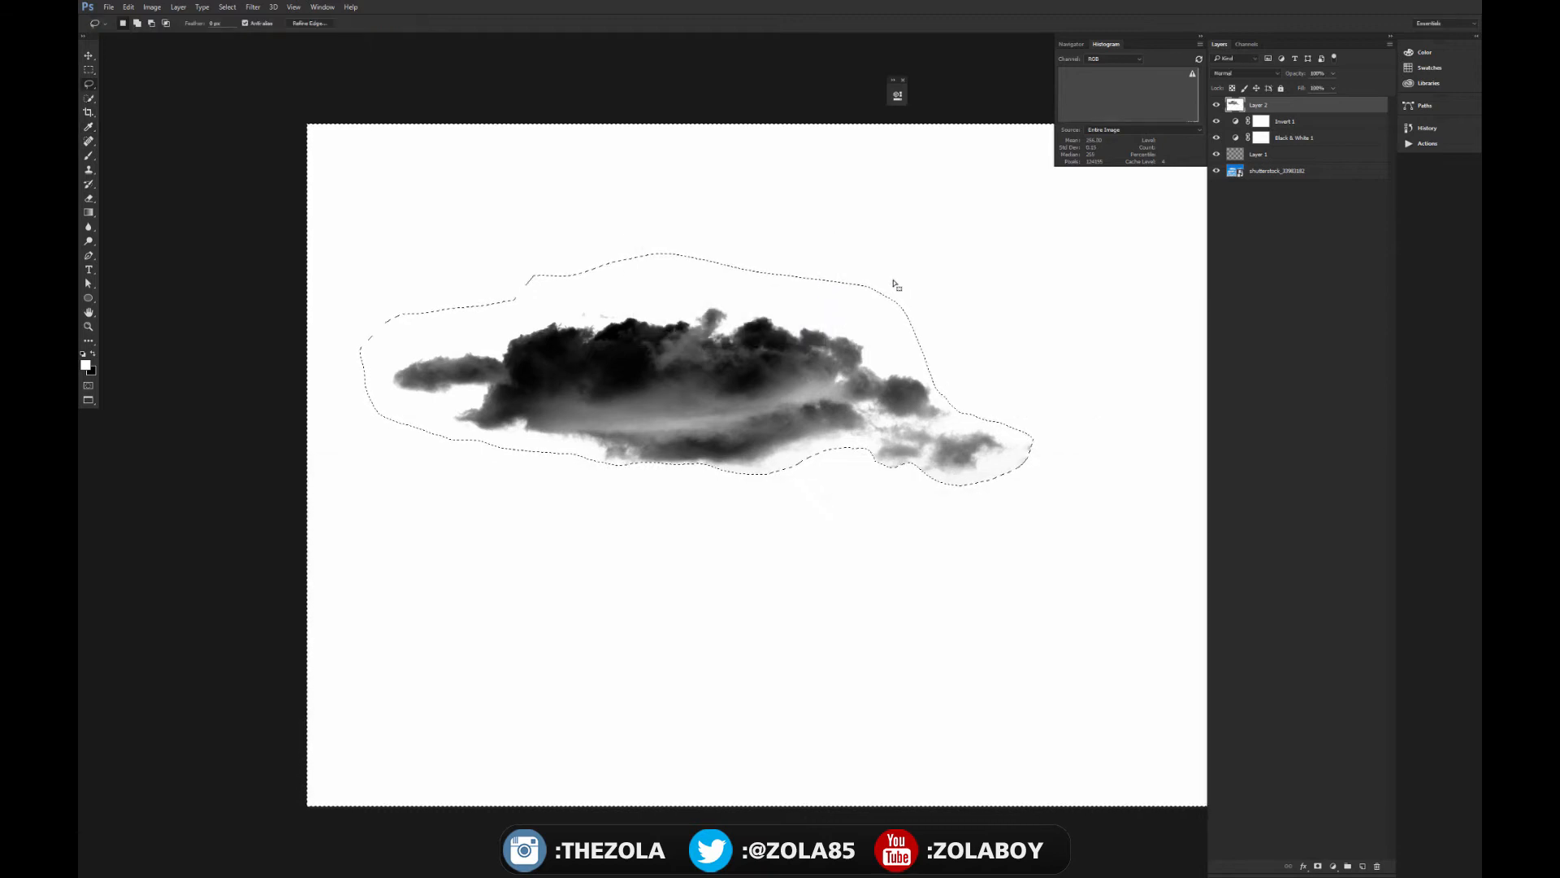
key(ctrl+d)
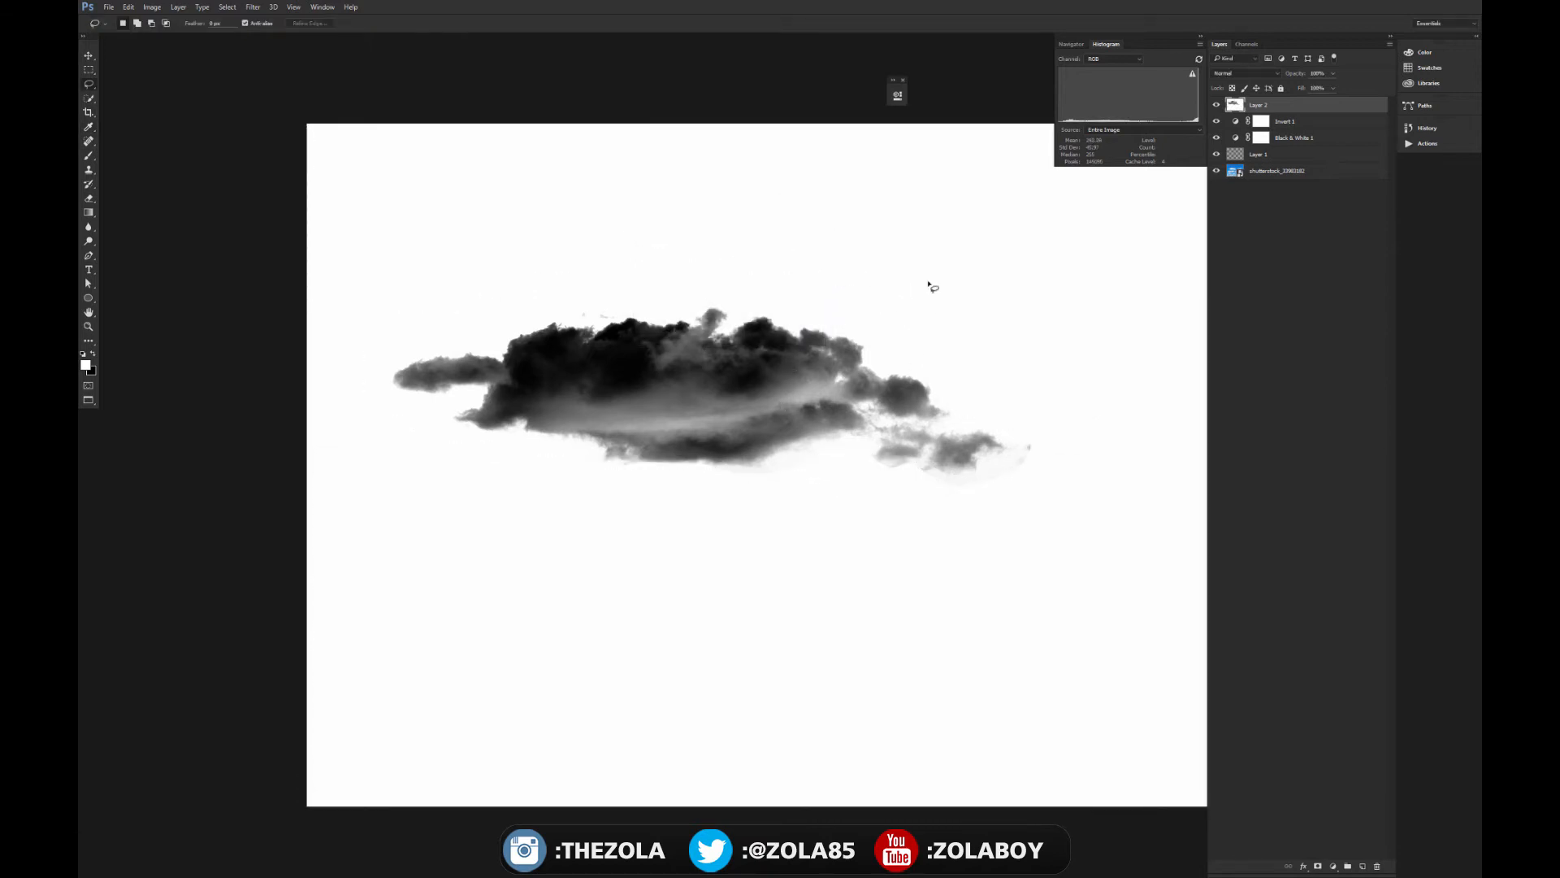
- Examine the isolated cloud's lower and side edges up close for leftover haze, and return to the standard screen mode
key(ctrl+plus)
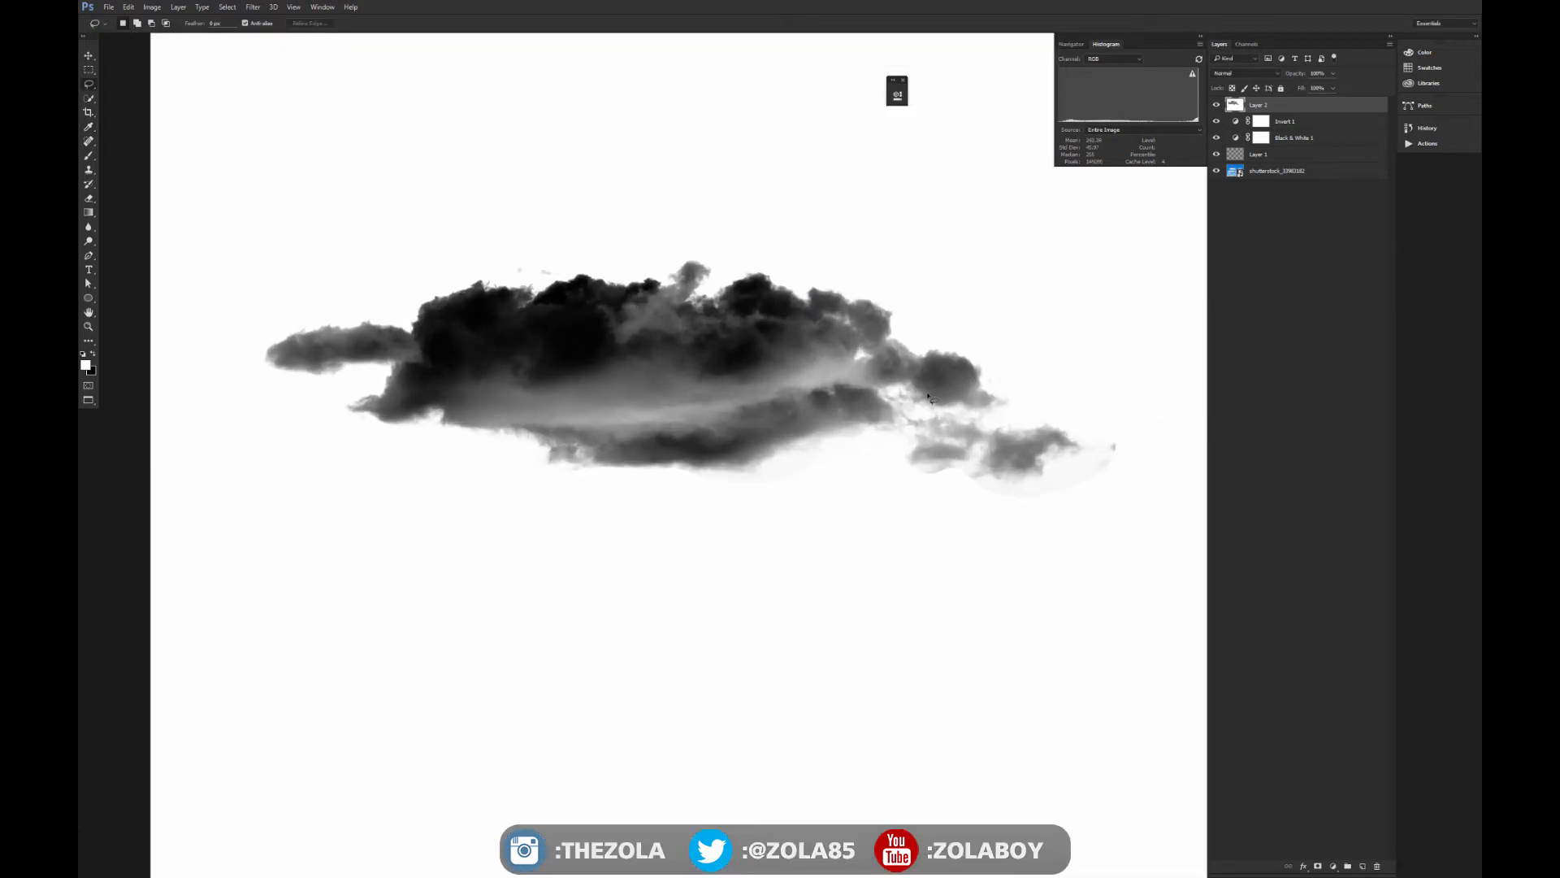
key(ctrl+plus)
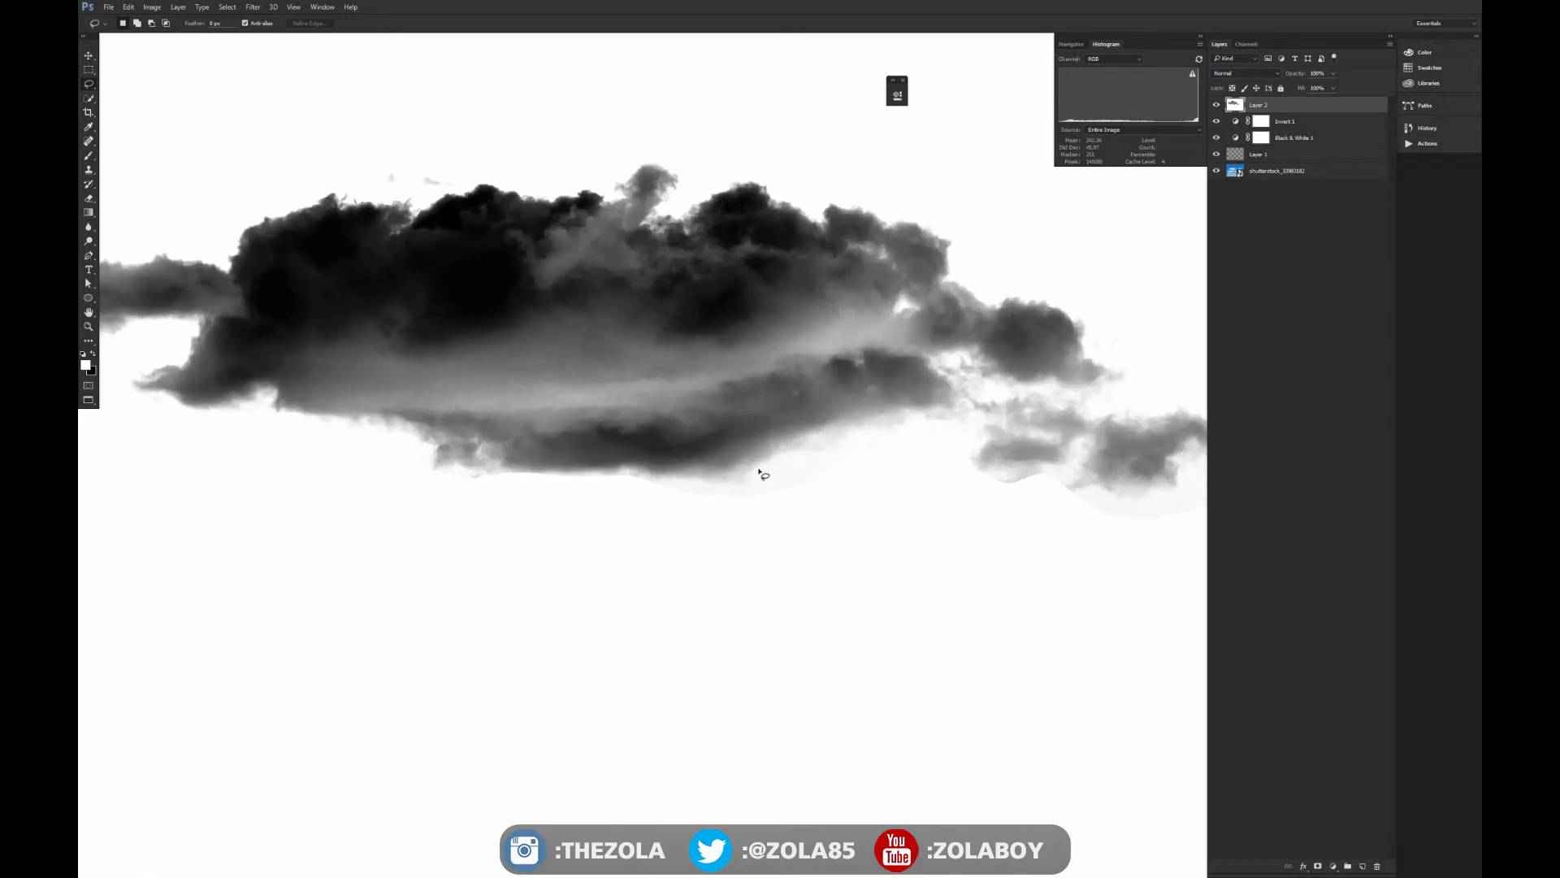
drag(712, 441, 698, 530)
key(ctrl+plus)
key(ctrl+plus)
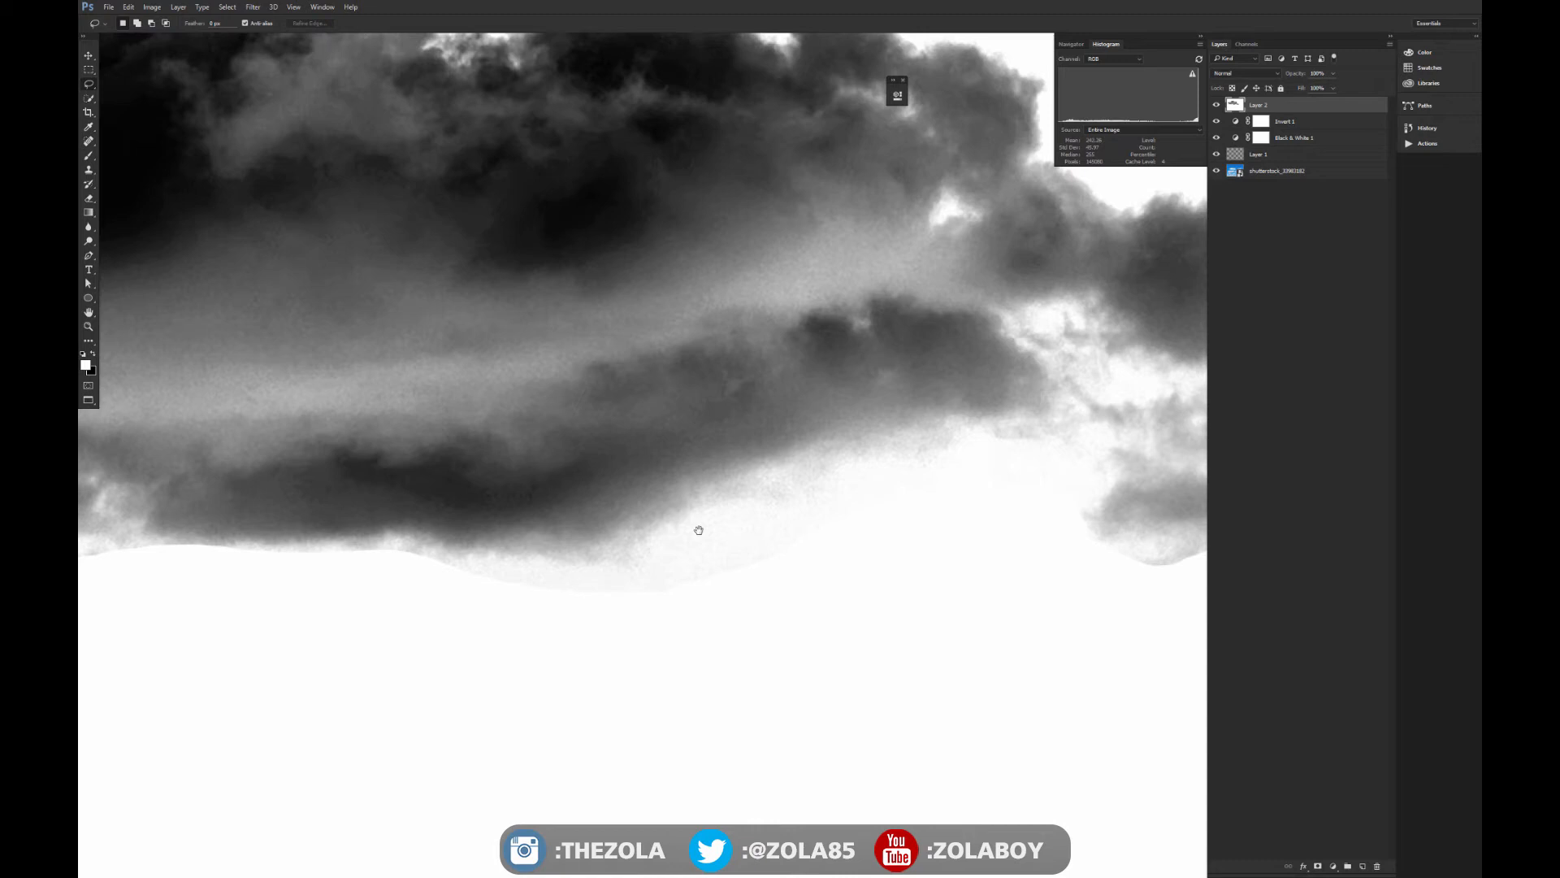
key(f)
key(f)
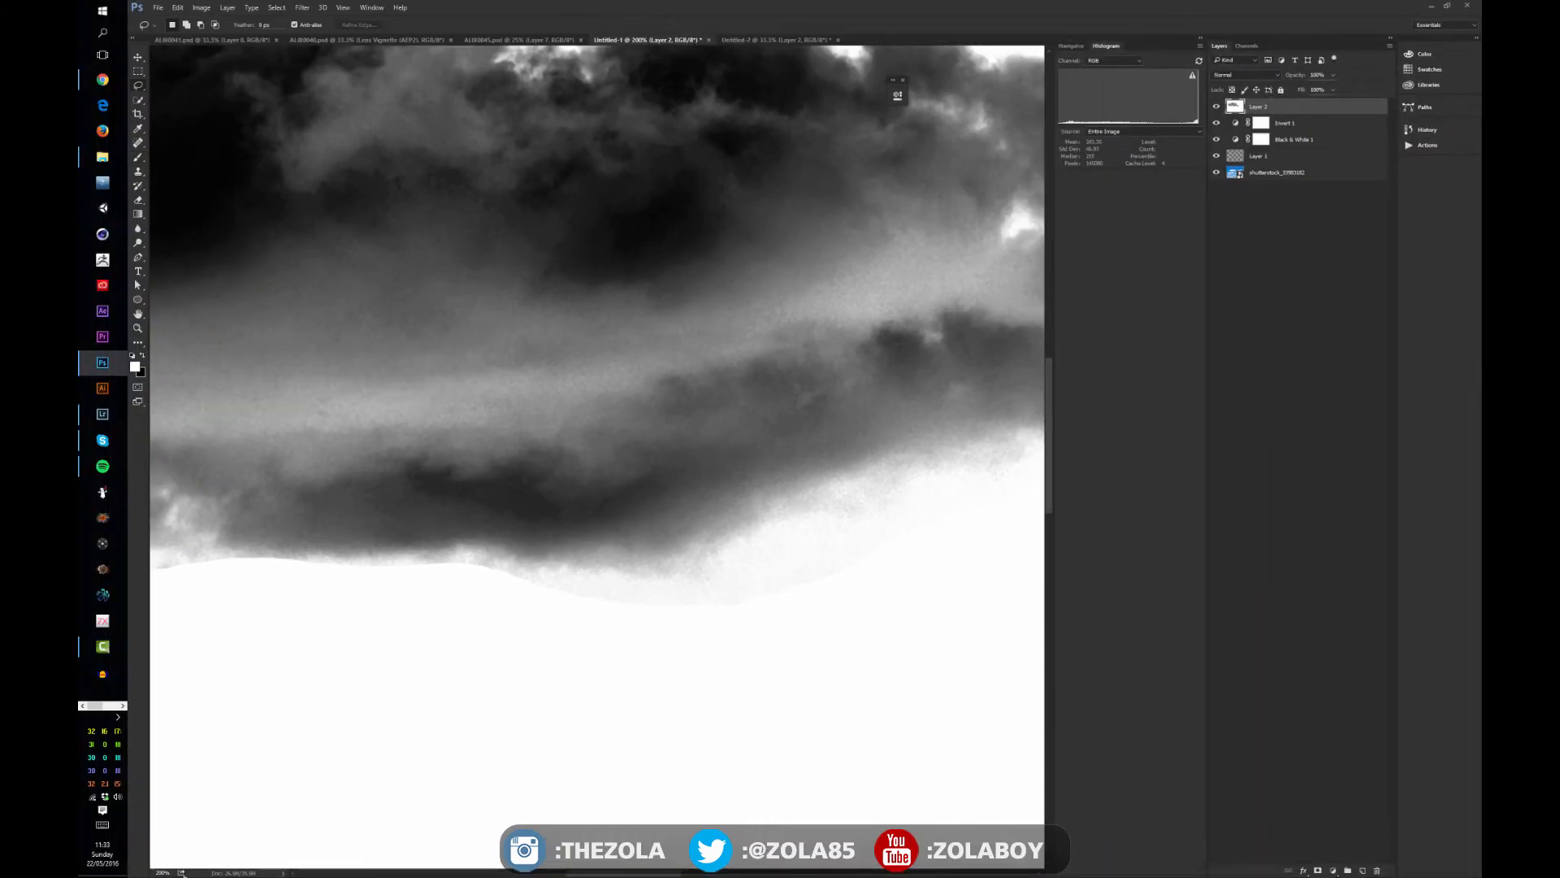
key(ctrl+minus)
drag(369, 477, 520, 473)
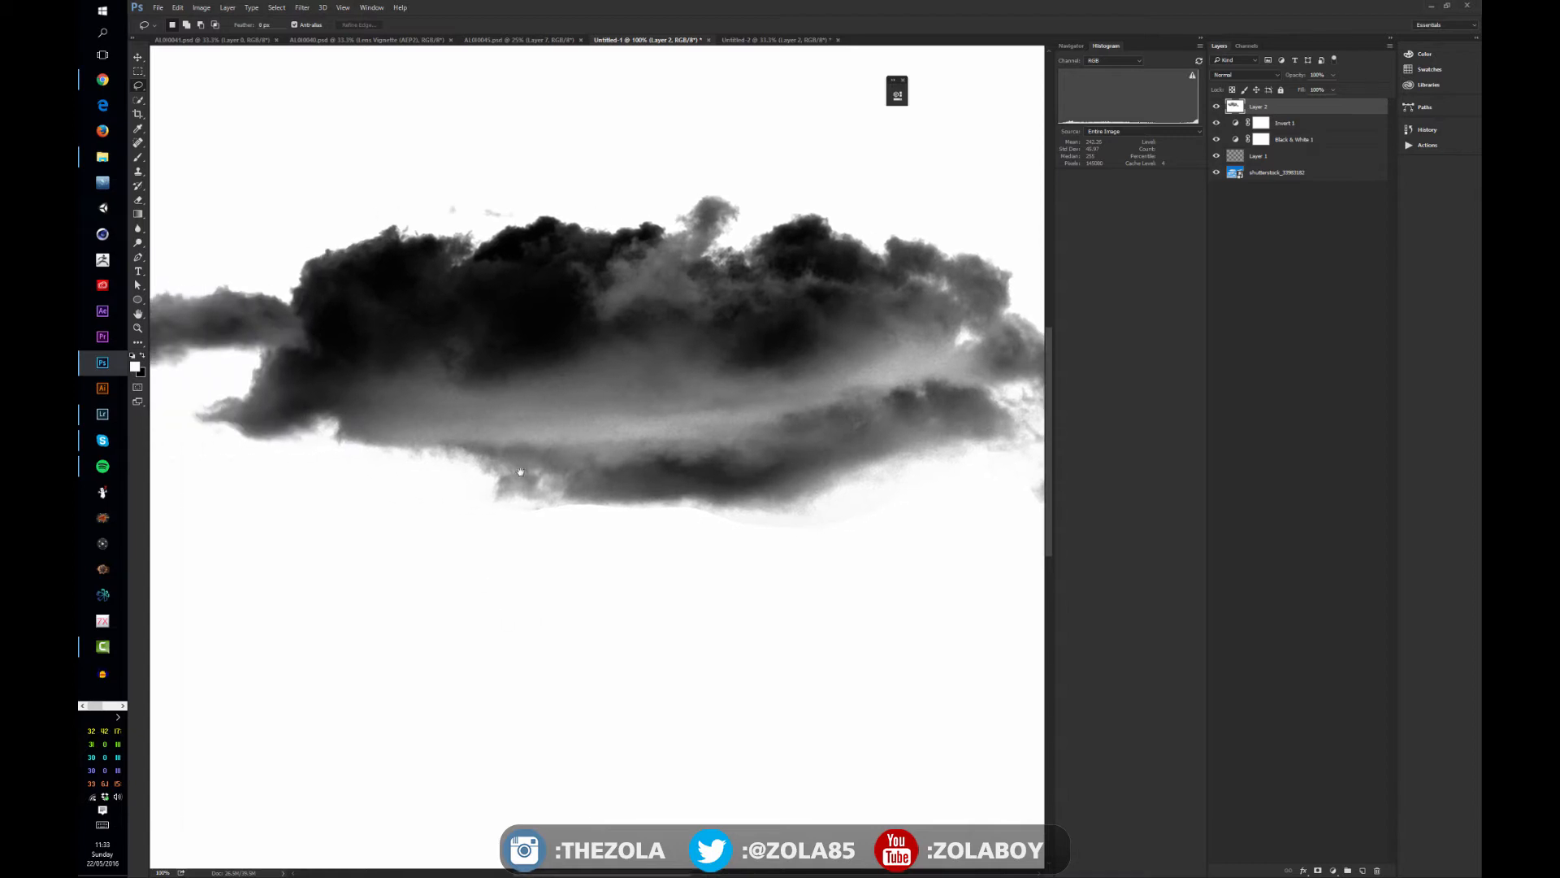
drag(351, 433, 479, 478)
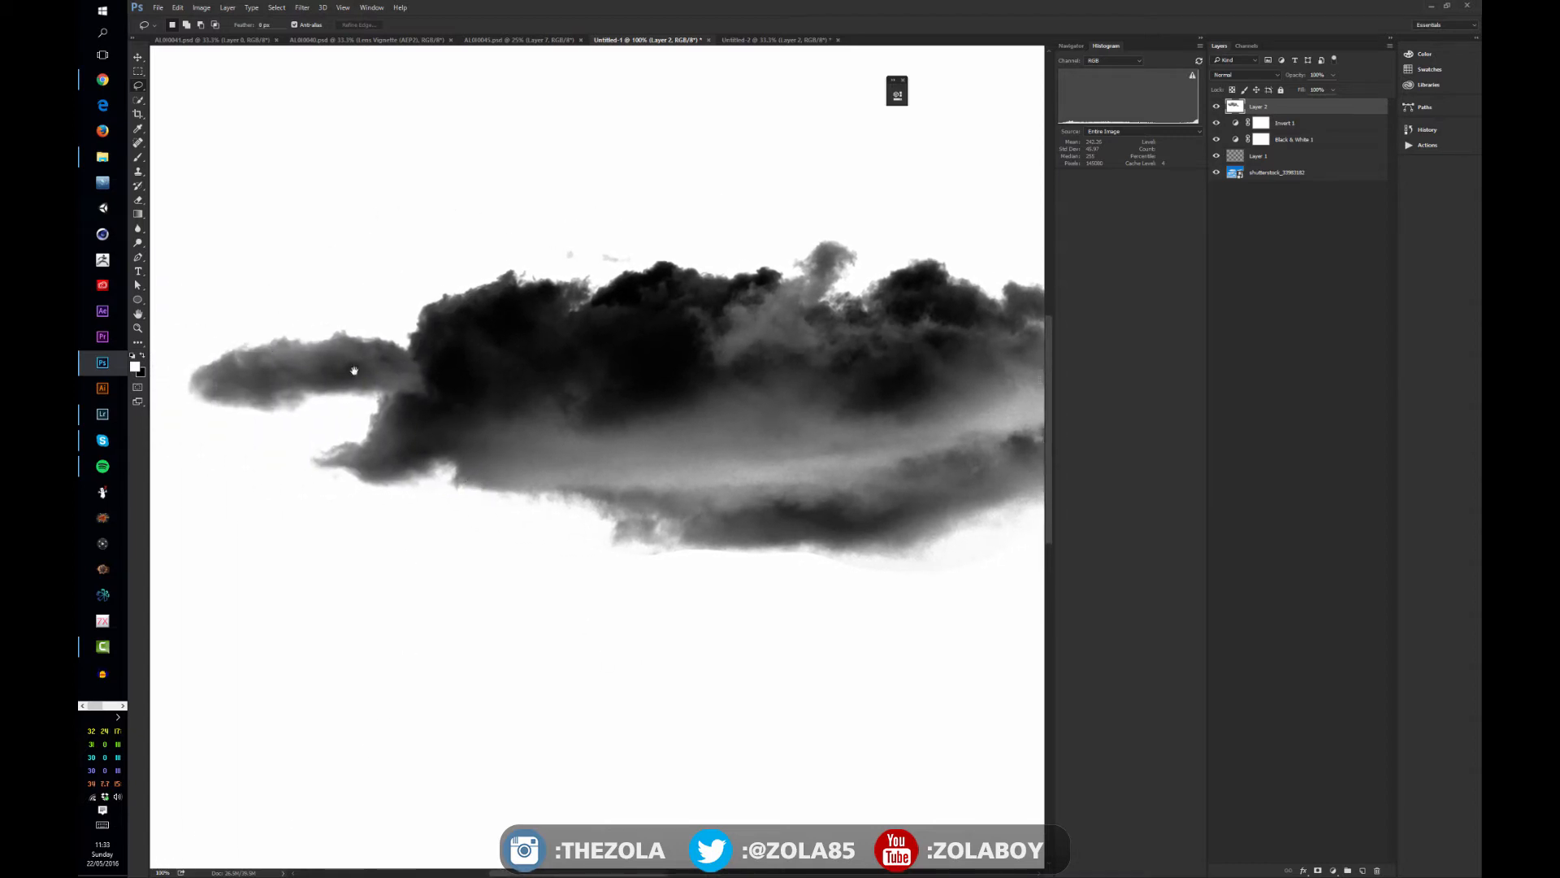
drag(869, 411, 625, 393)
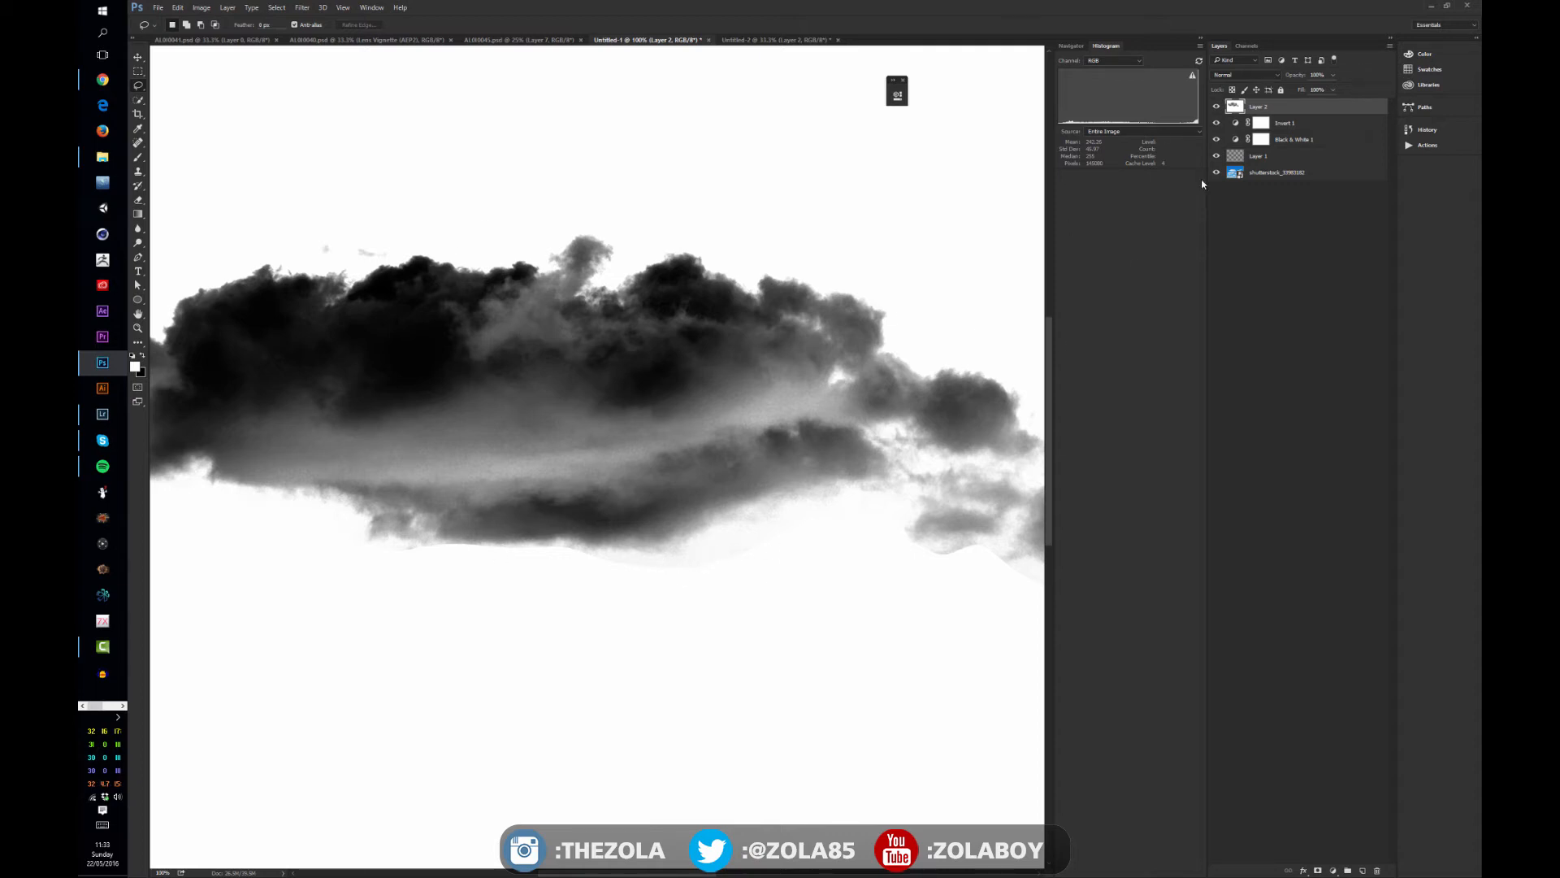
- Add a mask to the white fill layer and create a new layer above it for brushing white over the haze below the cloud
click(1318, 870)
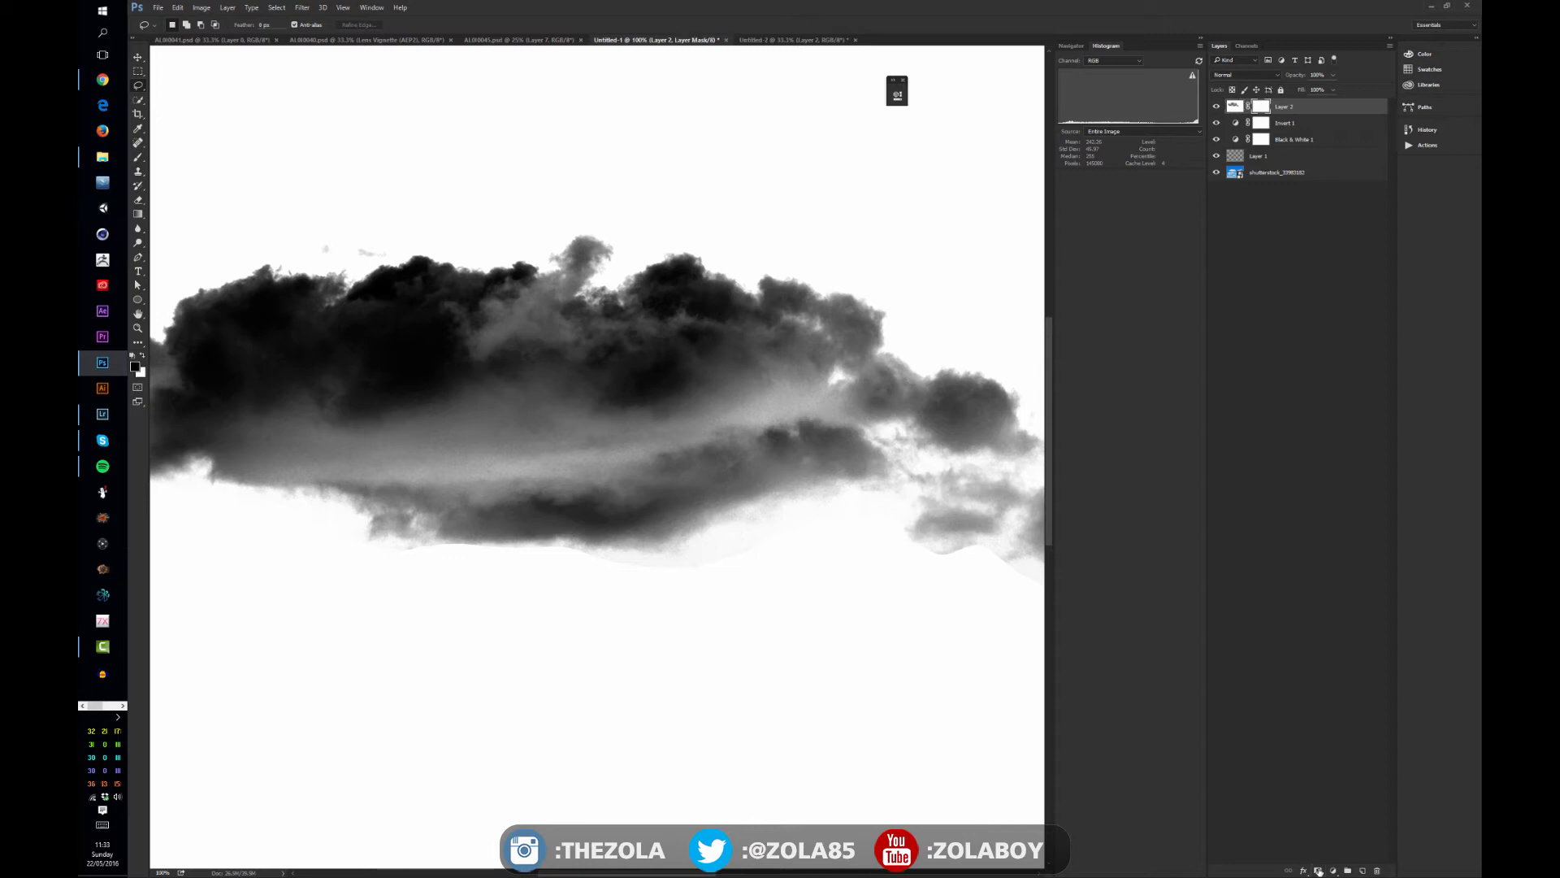
key(b)
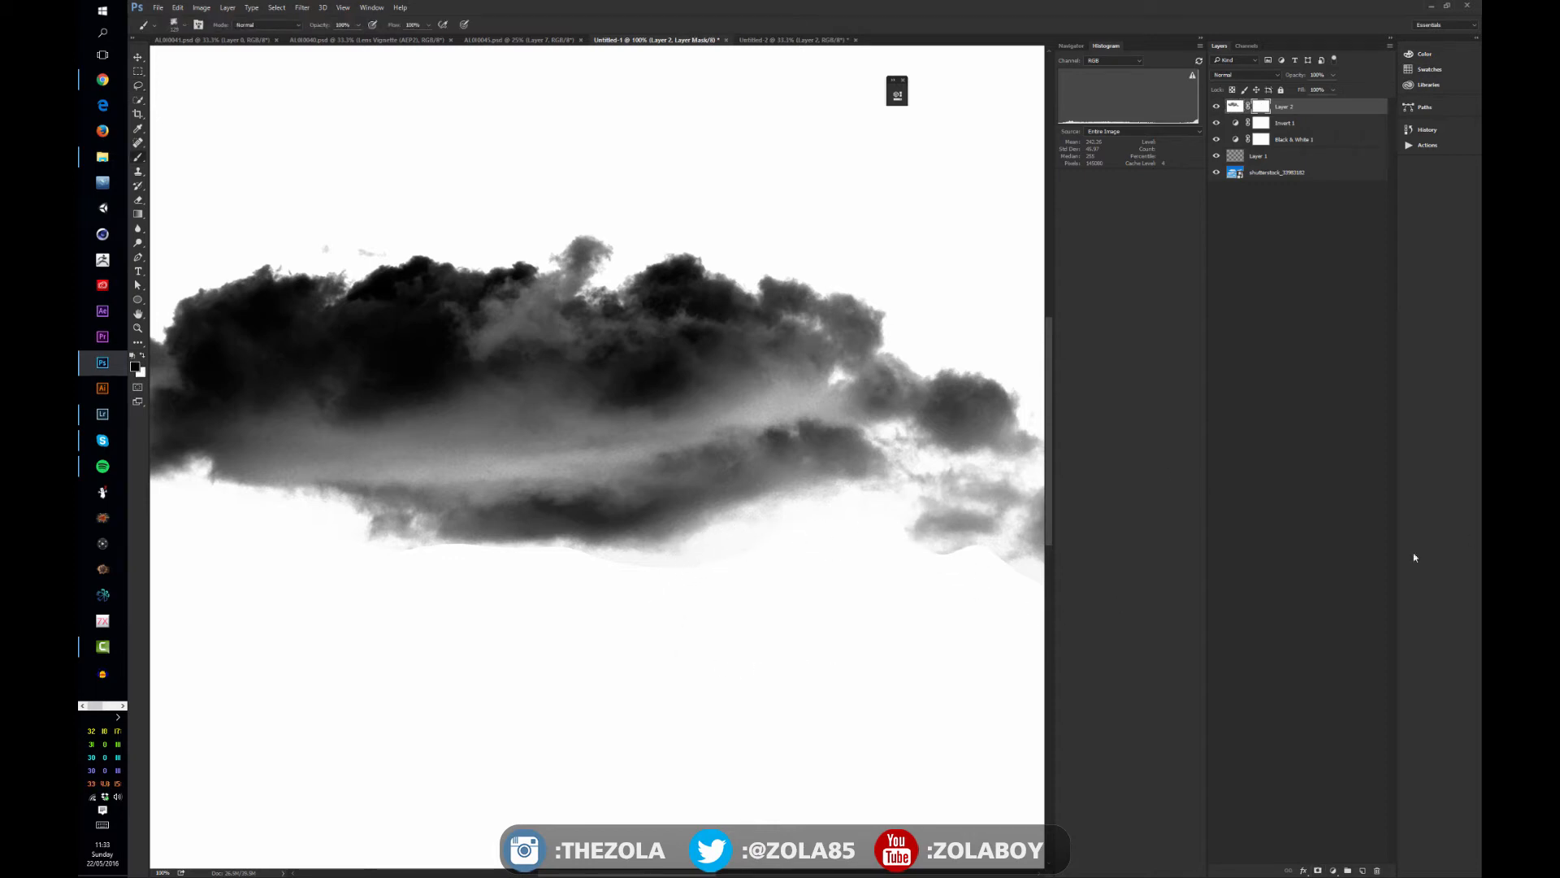
mouse_move(780, 545)
mouse_down()
mouse_move(855, 565)
mouse_move(811, 547)
mouse_move(834, 586)
mouse_move(792, 551)
mouse_move(829, 544)
mouse_move(755, 561)
mouse_up()
key(x)
click(1362, 870)
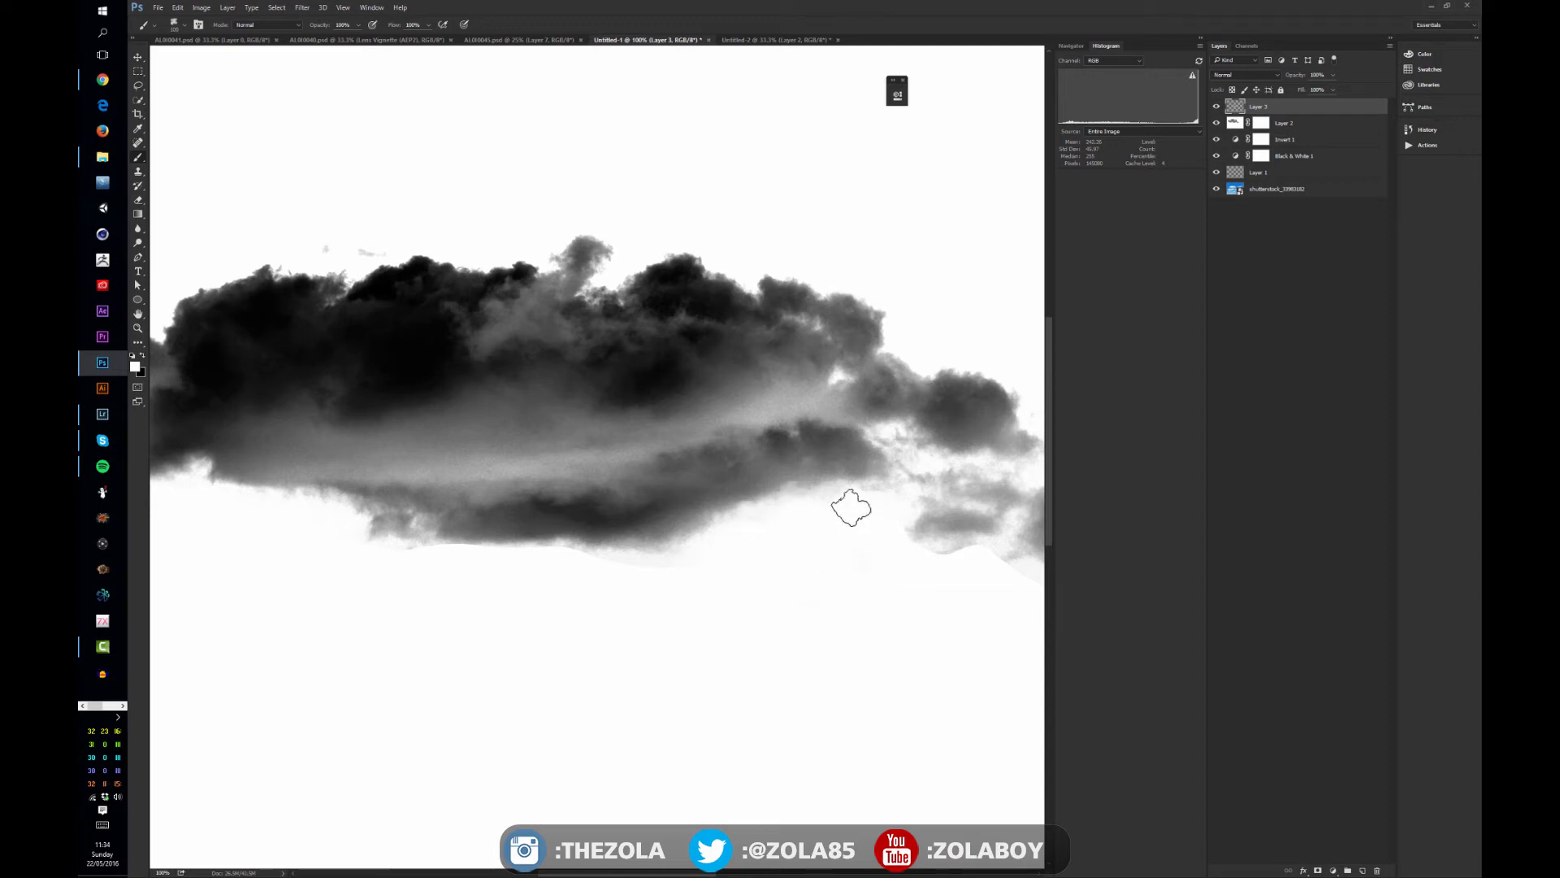
- Paint out the small trailing cloud at the cloud's far right end in white, using a smaller textured brush
drag(866, 553, 715, 513)
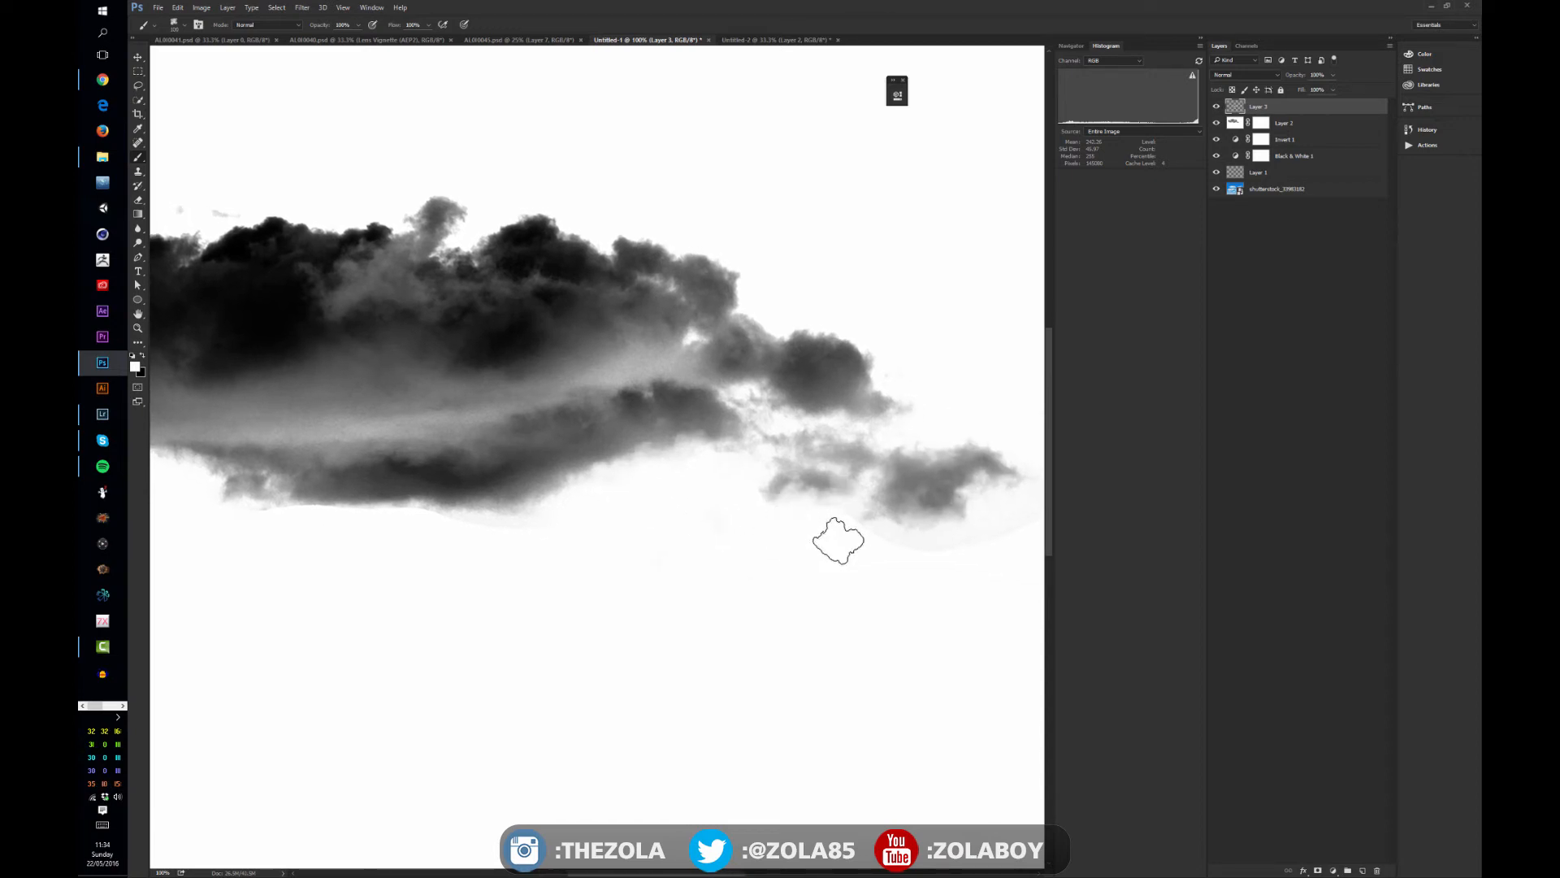
drag(883, 585, 784, 556)
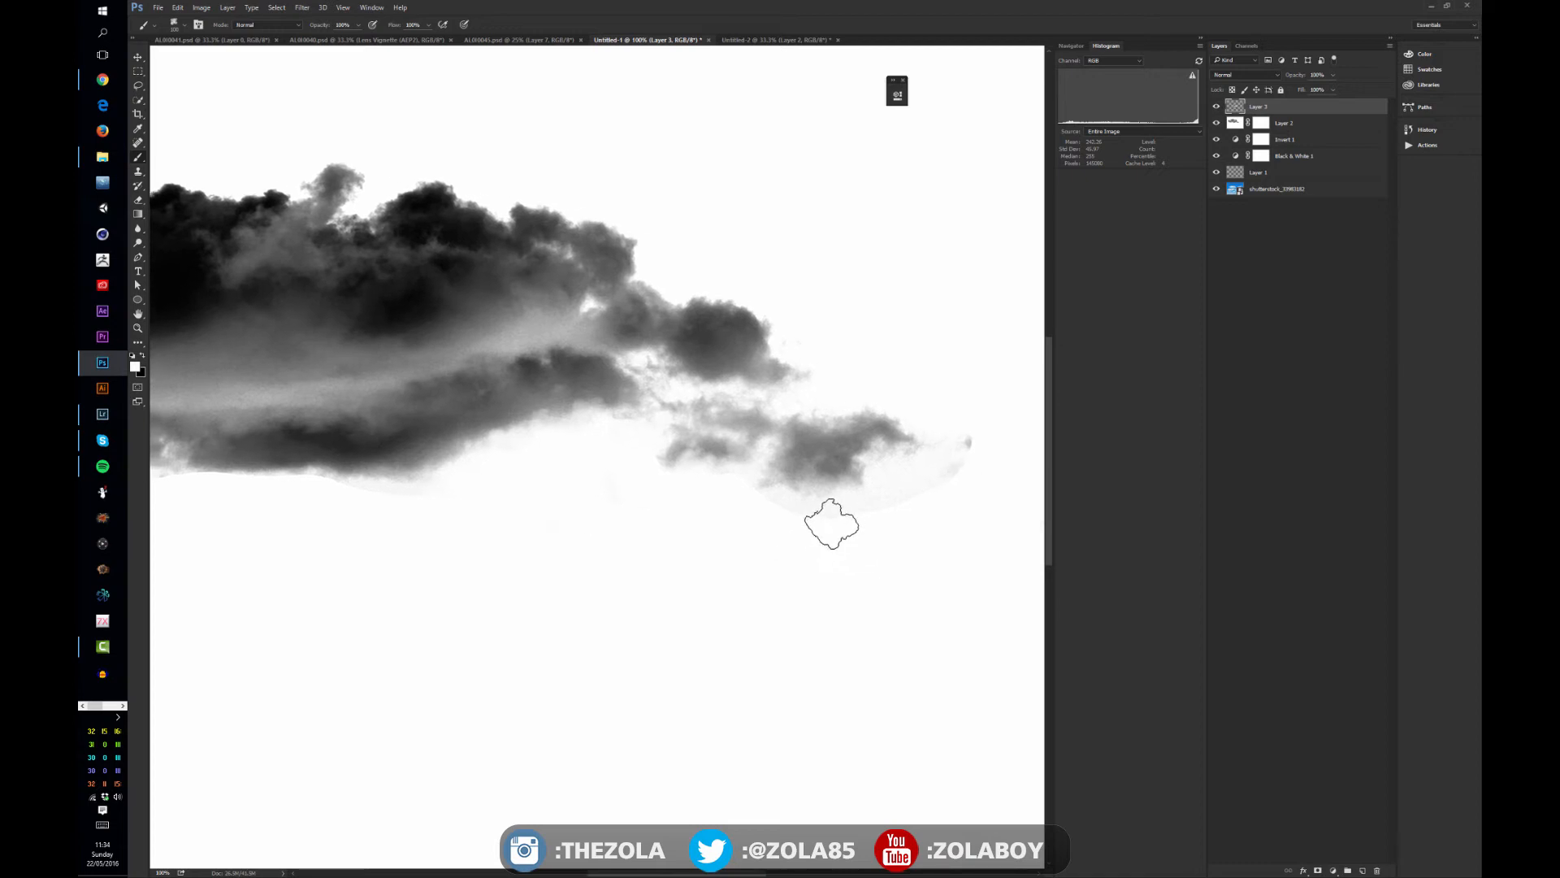
key(bracketleft)
key(bracketleft)
mouse_move(815, 439)
mouse_down()
mouse_move(819, 481)
mouse_move(798, 469)
mouse_move(776, 509)
mouse_move(790, 473)
mouse_move(744, 487)
mouse_move(816, 515)
mouse_move(847, 481)
mouse_move(902, 471)
mouse_move(883, 511)
mouse_move(919, 431)
mouse_up()
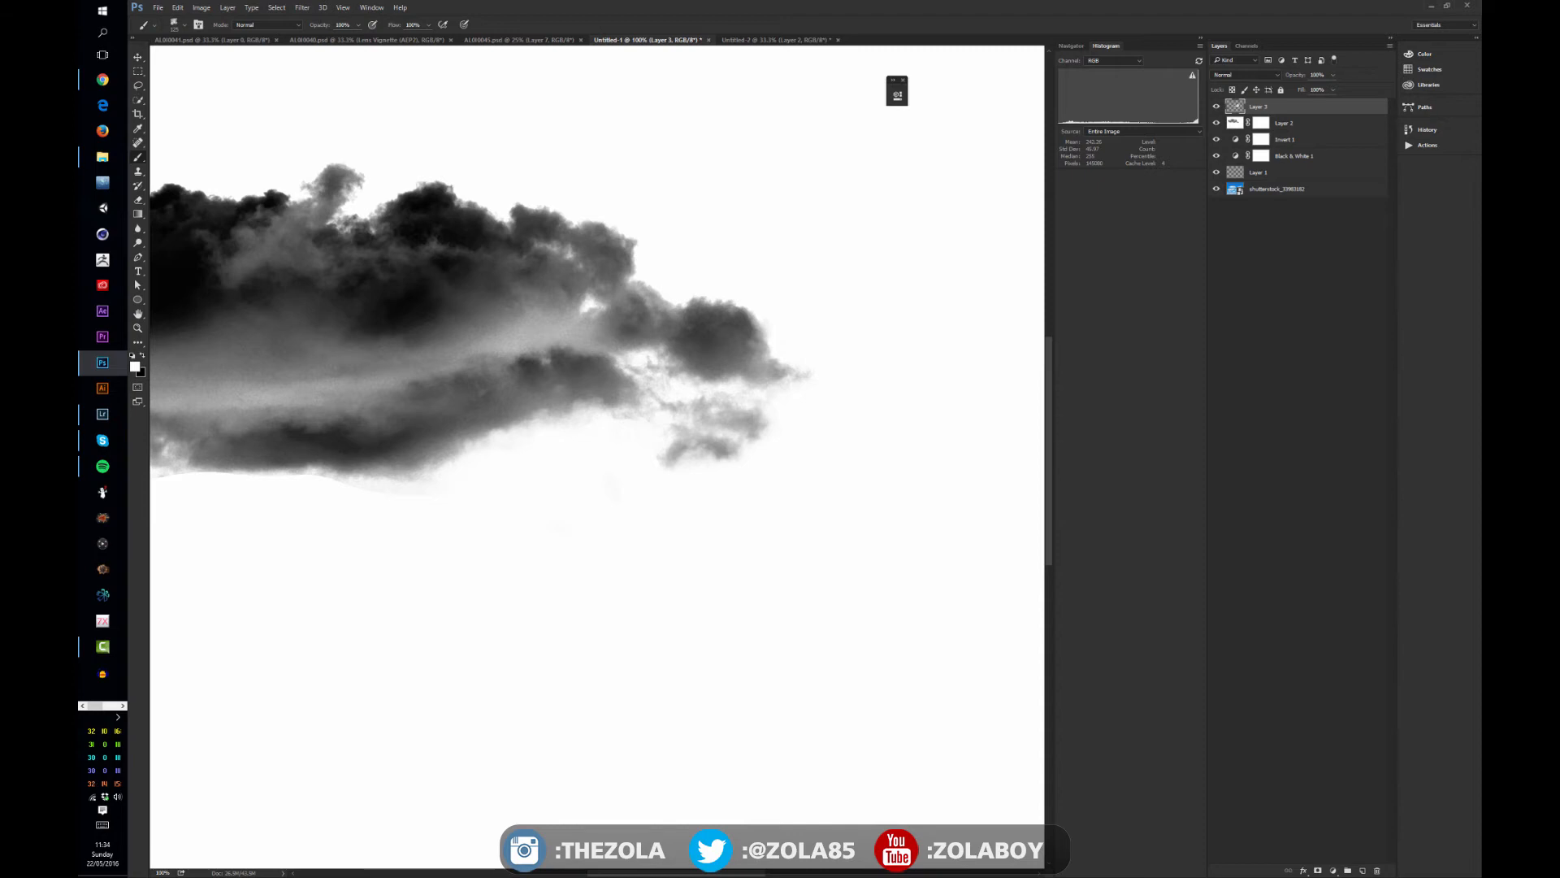
- Choose a soft round brush preset and paint white around the cloud's right tip to clean up its remaining edge
drag(1482, 143, 894, 154)
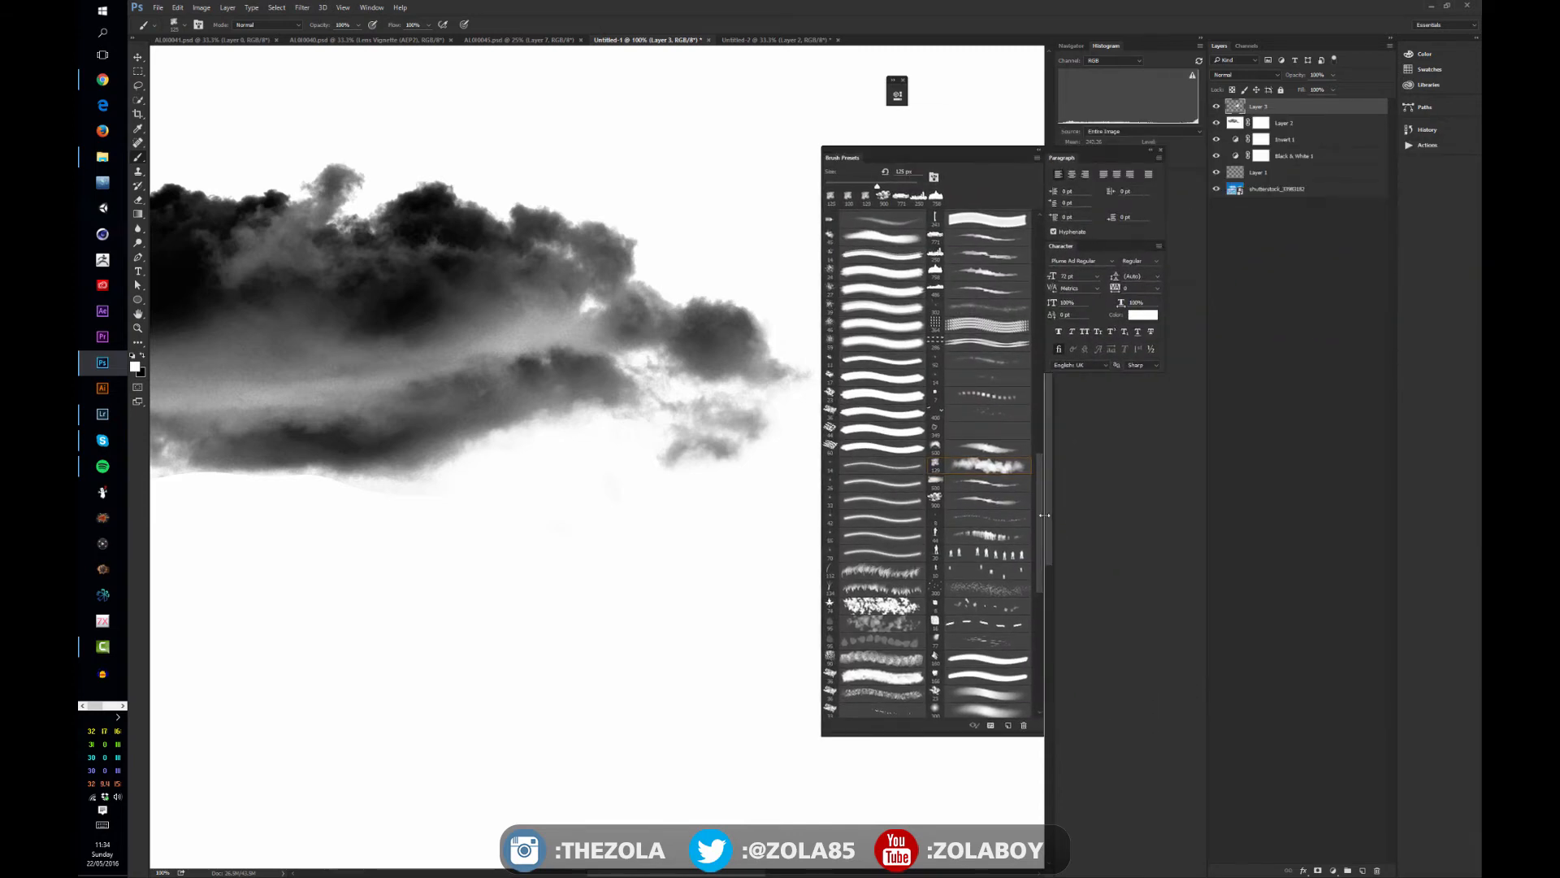
scroll(1037, 499, down, 5)
click(975, 532)
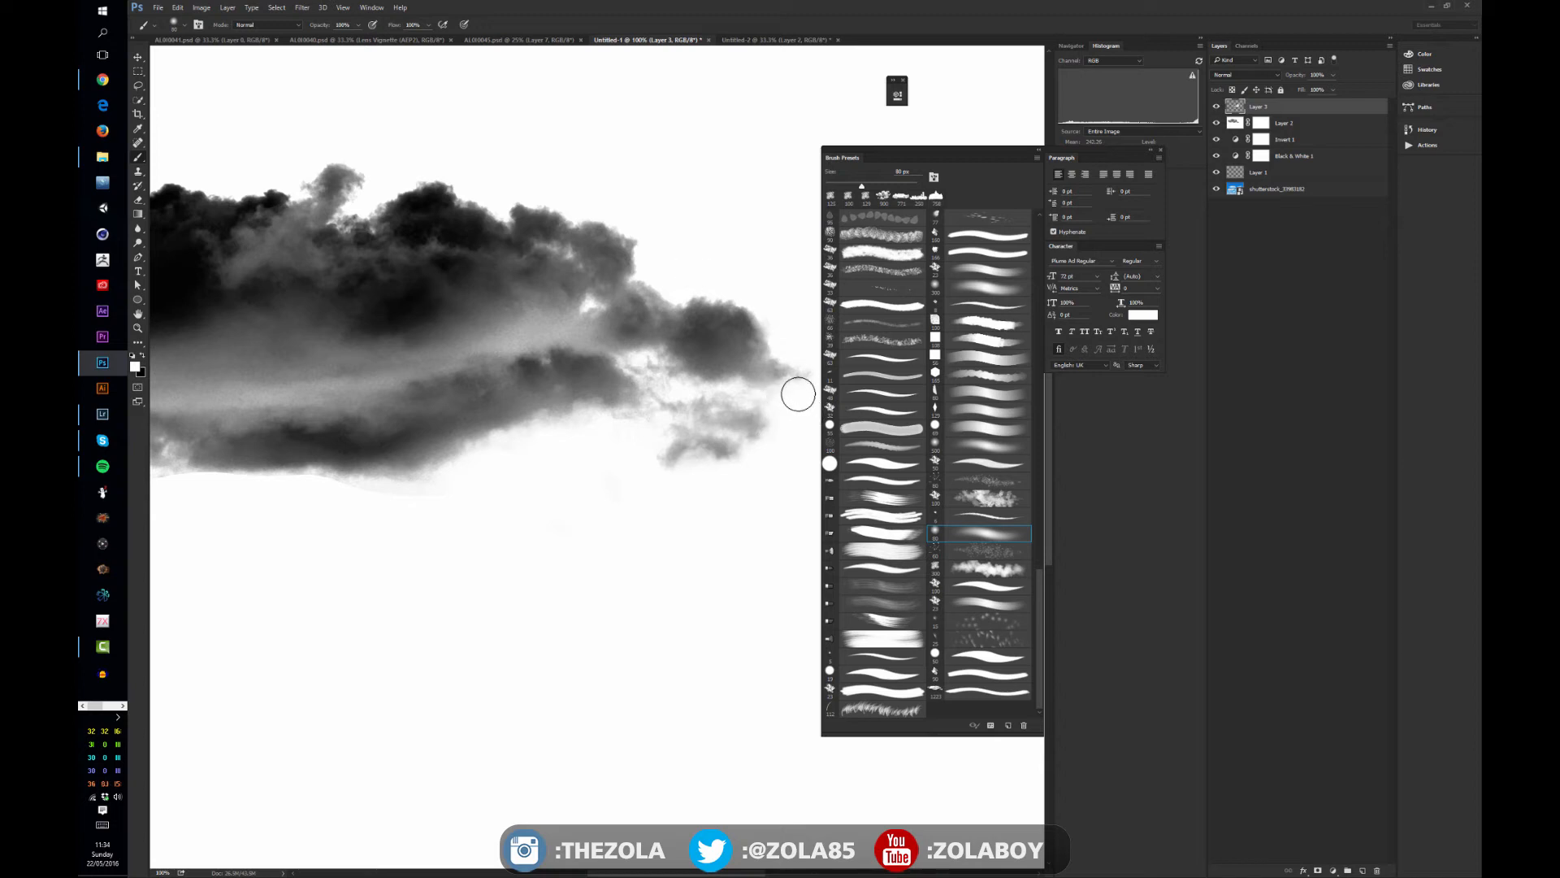
drag(799, 394, 787, 418)
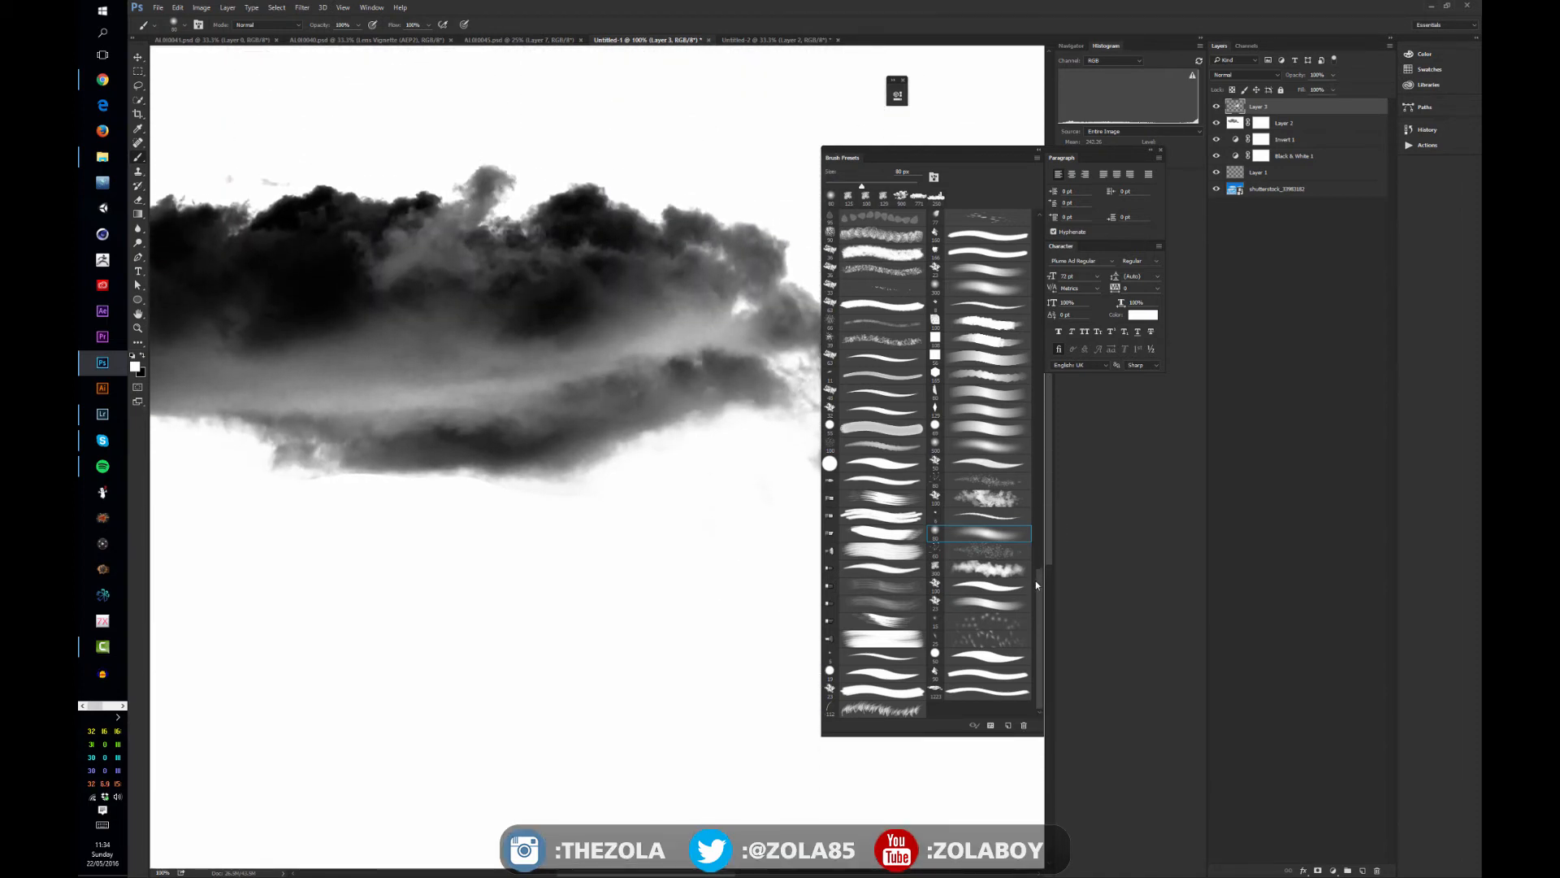
- Choose the textured cloud-like brush preset, reduce its size, and paint white along the cloud's lower edge to break up the haze
click(995, 568)
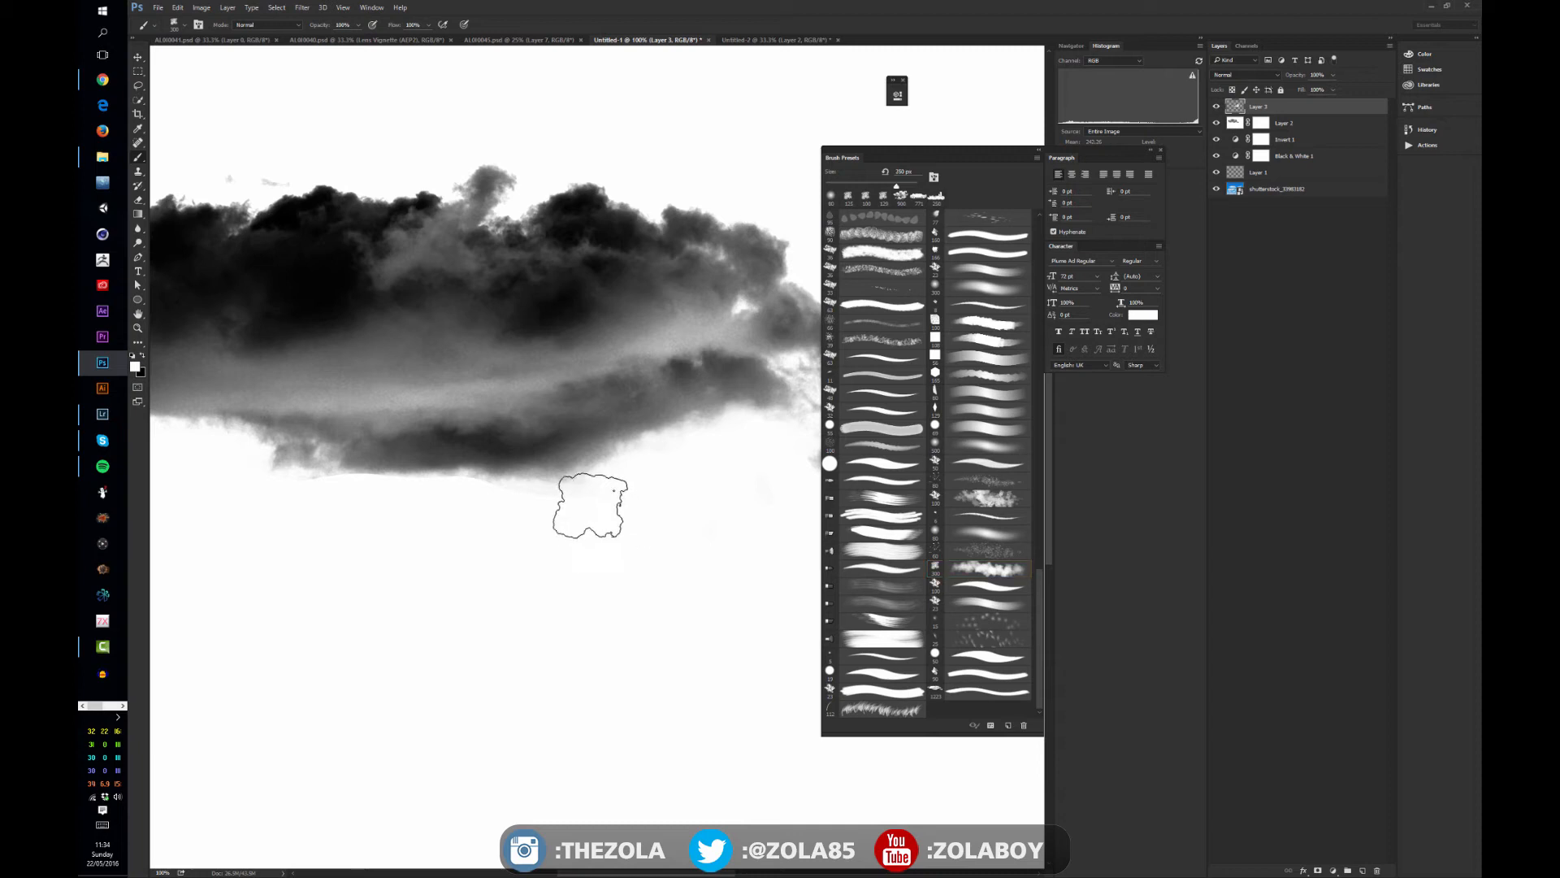
key(bracketleft)
key(bracketleft)
mouse_move(526, 491)
mouse_down()
mouse_move(600, 529)
mouse_move(582, 504)
mouse_move(672, 512)
mouse_up()
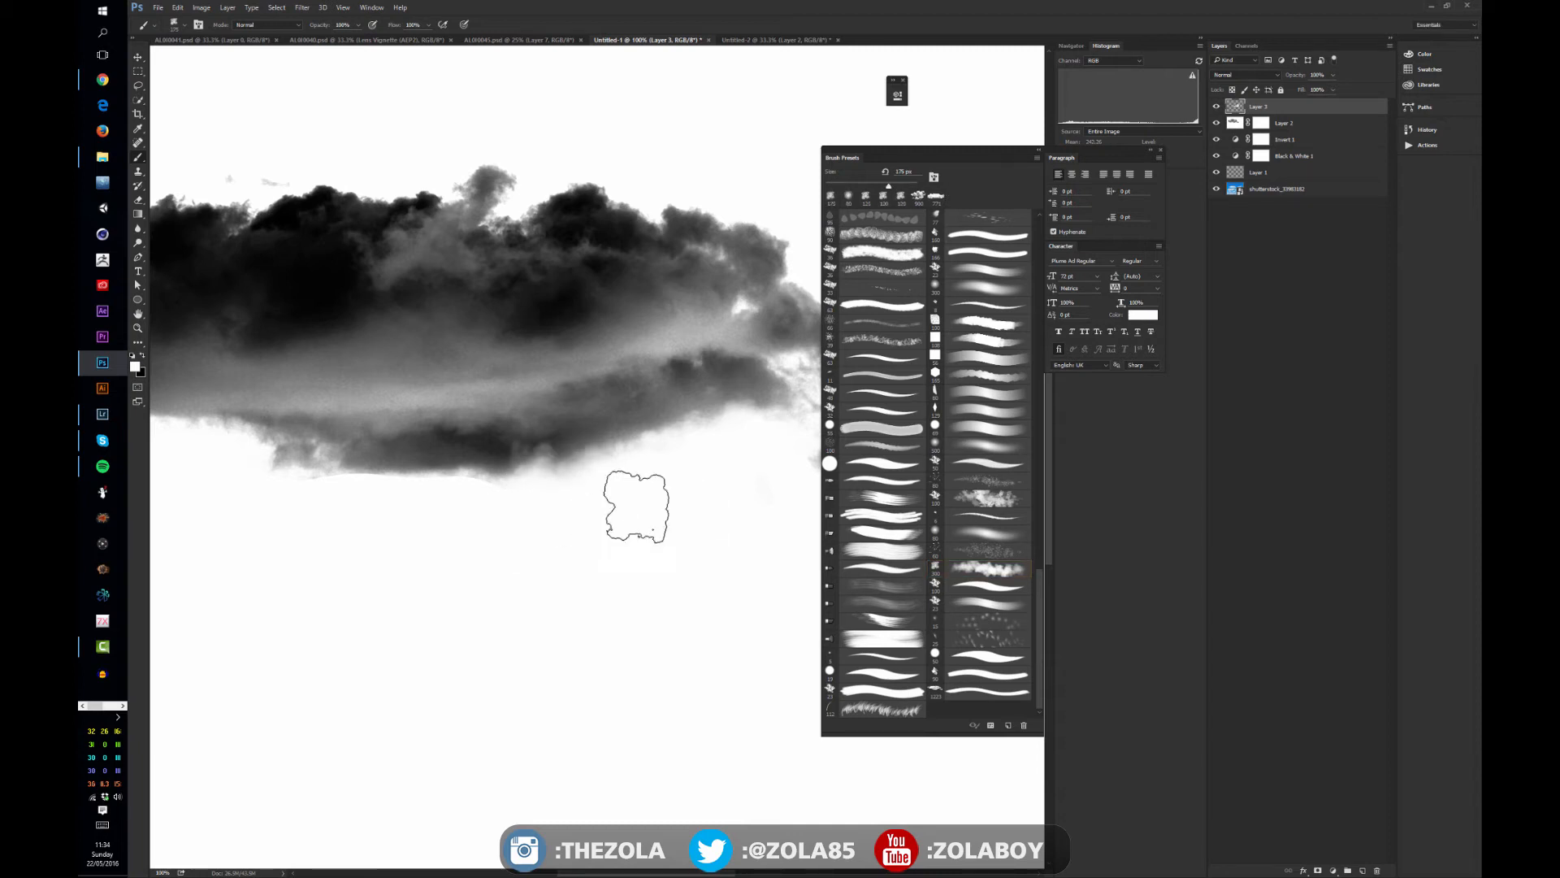
drag(529, 512, 399, 532)
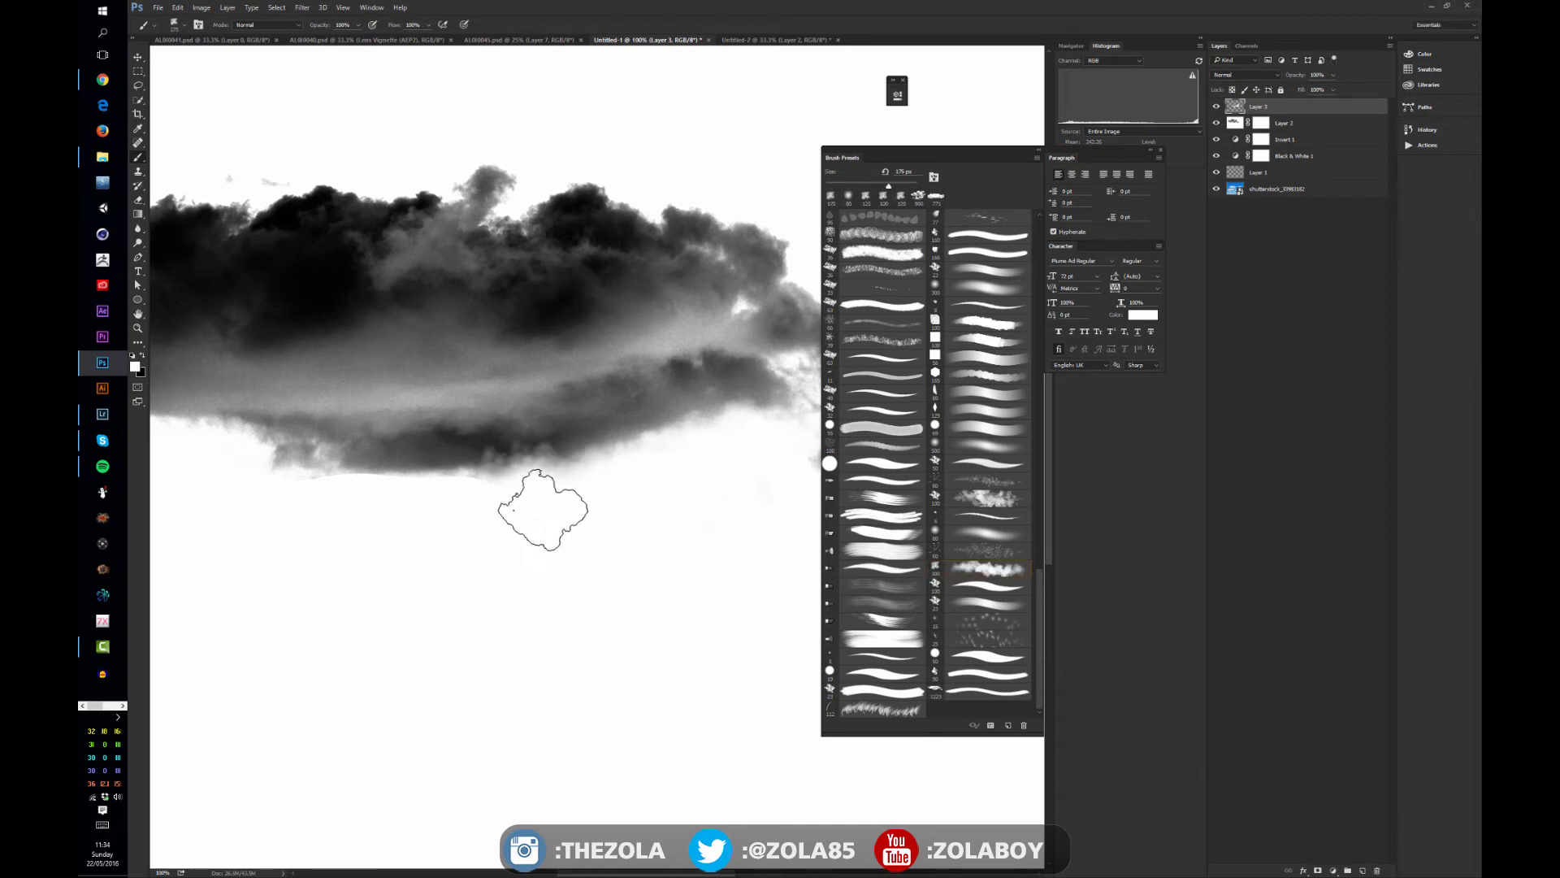
- Shrink the textured brush further and paint white over the hard cut line under the cloud's lower left, giving it an irregular edge
key(bracketleft)
key(bracketleft)
key(bracketleft)
key(bracketleft)
key(bracketleft)
key(bracketleft)
key(bracketleft)
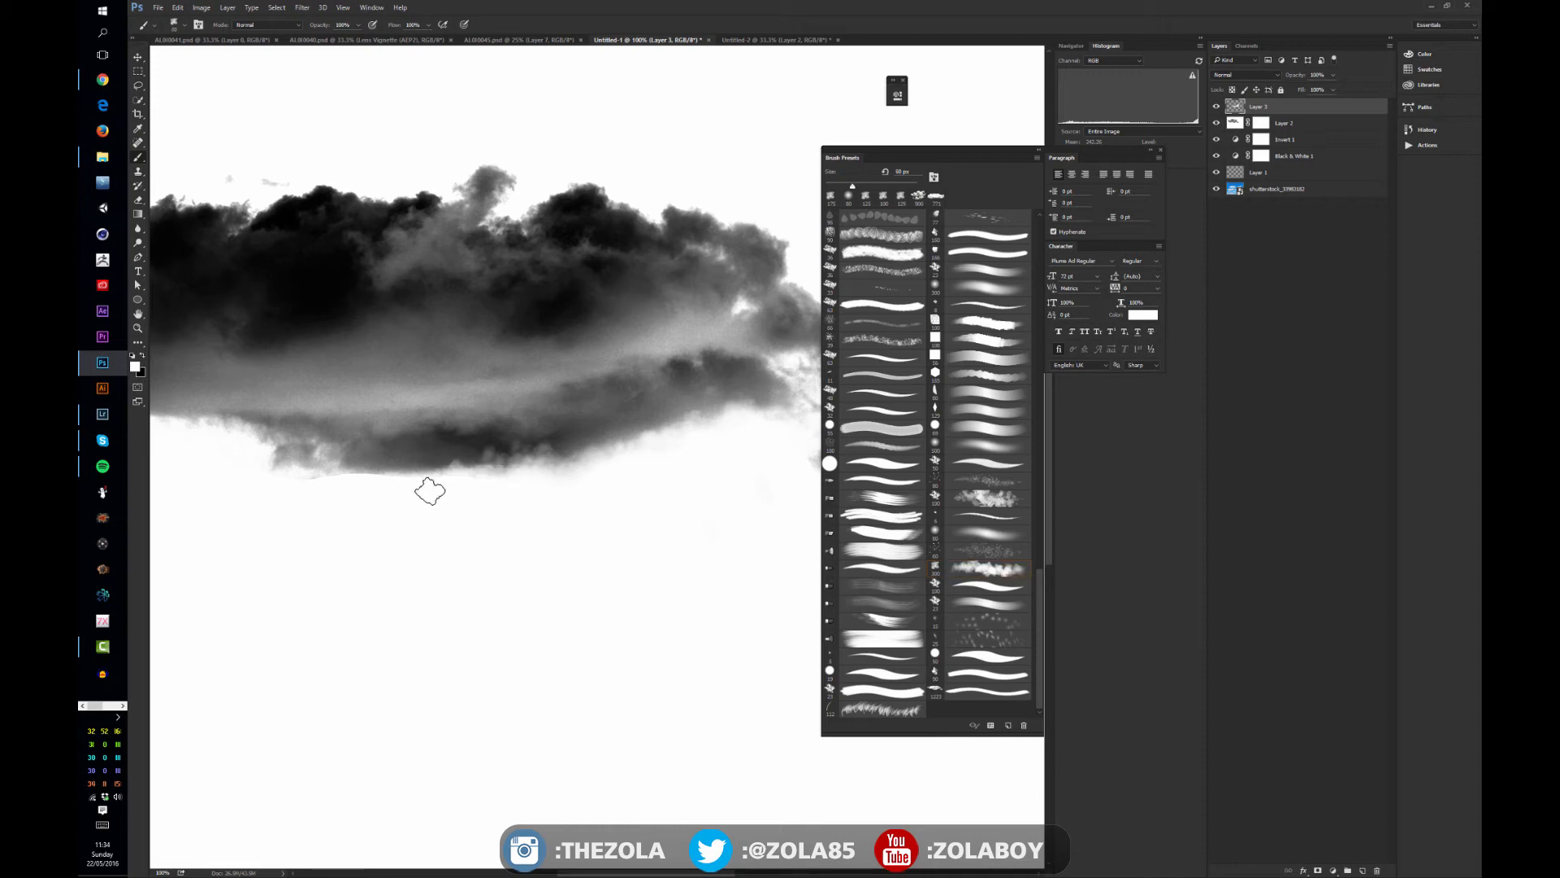
drag(492, 477, 391, 526)
mouse_move(312, 481)
mouse_down()
mouse_move(260, 459)
mouse_move(394, 496)
mouse_move(389, 477)
mouse_up()
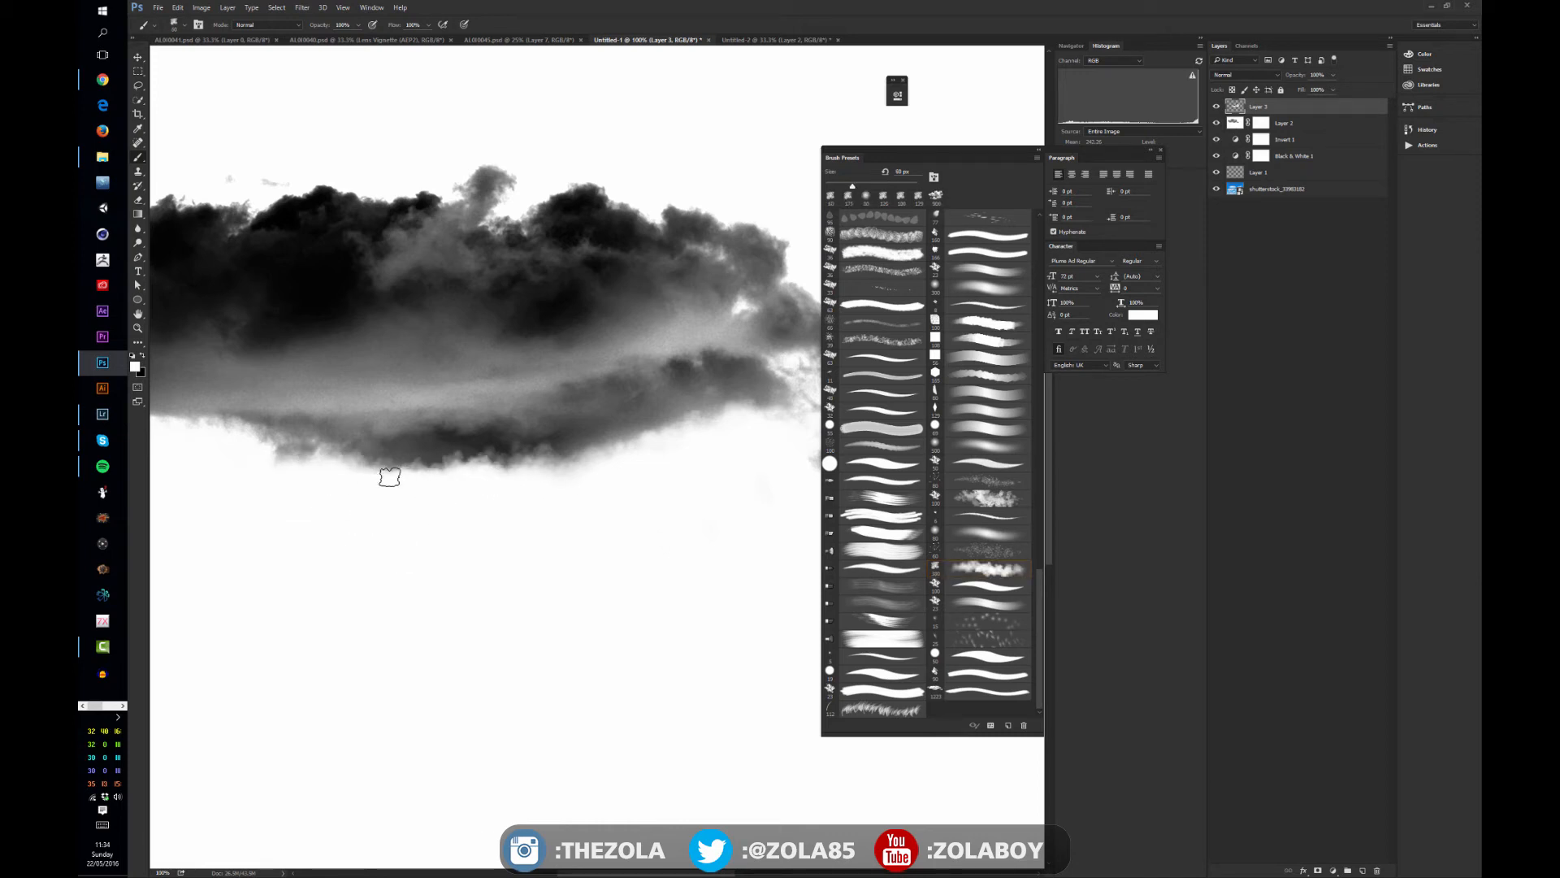
- Switch back to the soft round brush and paint white over the remaining haze beneath and around the cloud
click(1005, 533)
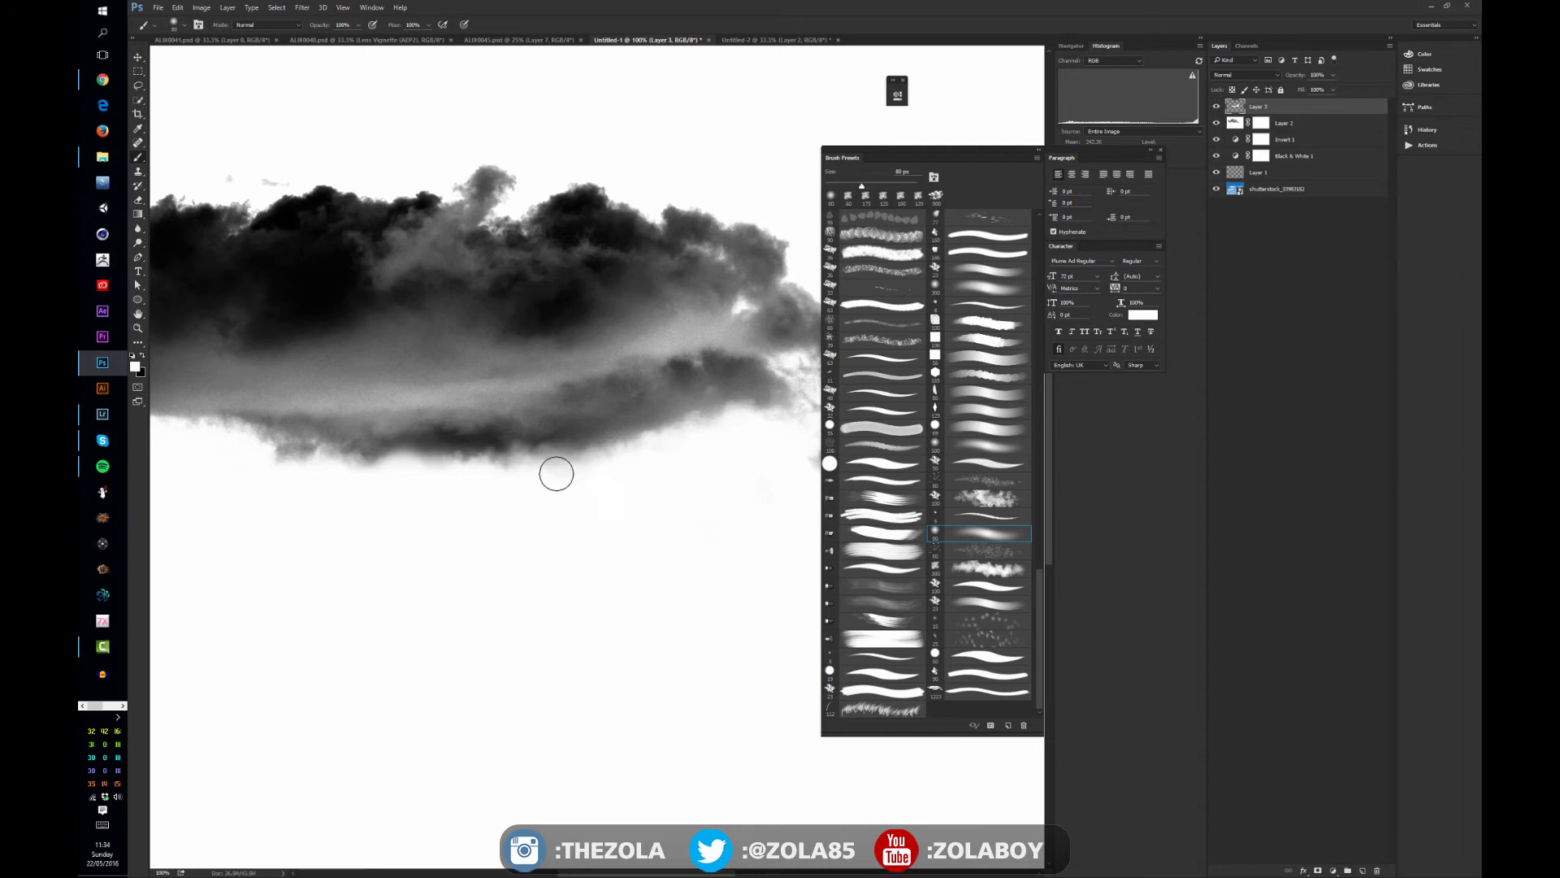
drag(557, 471, 730, 499)
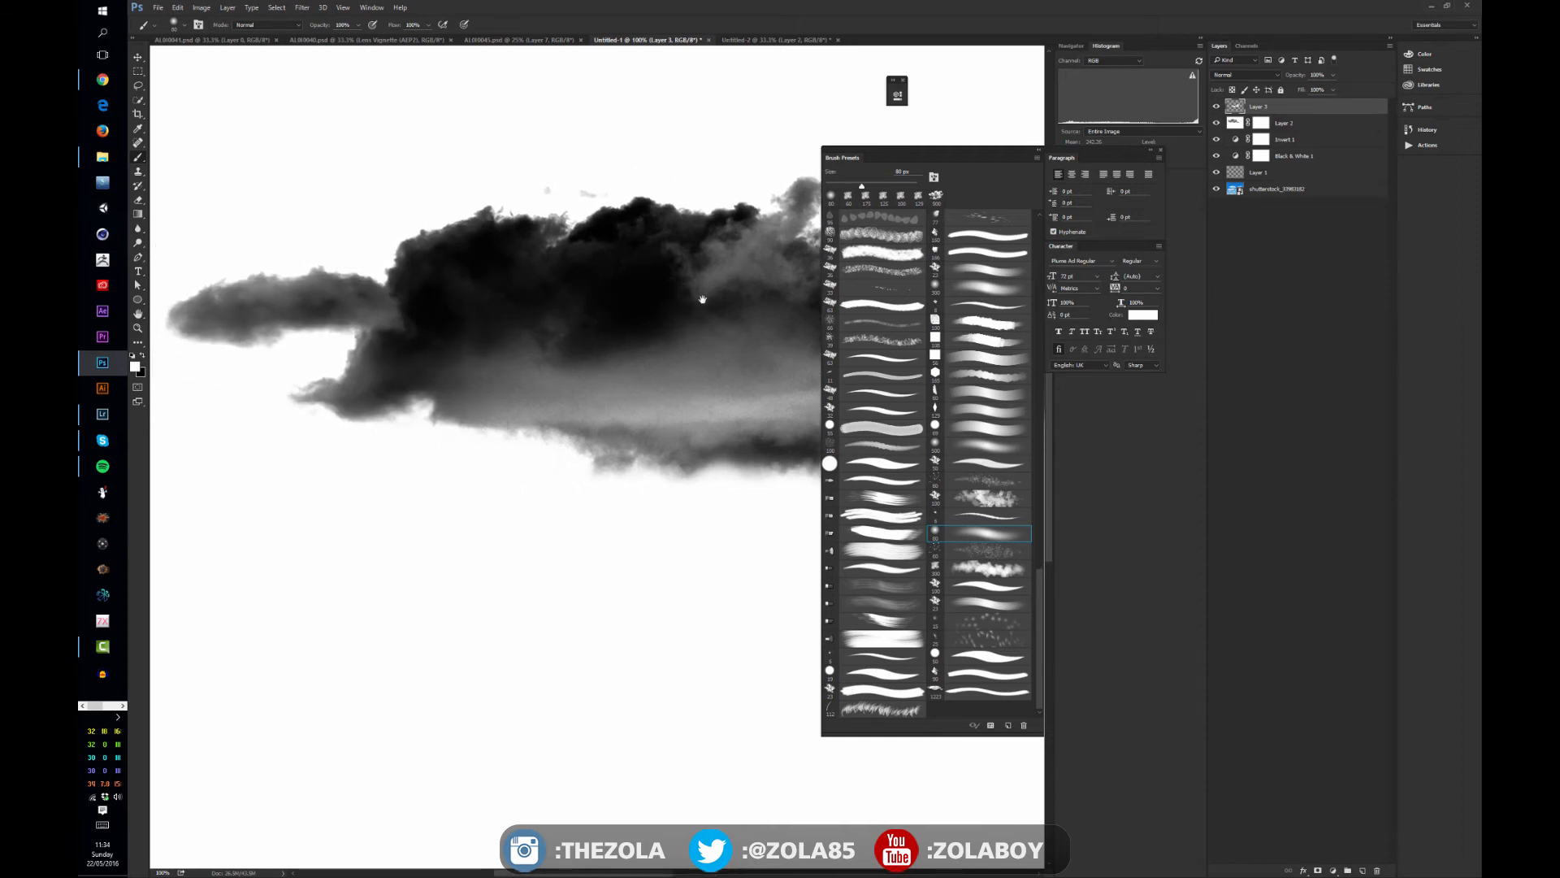
drag(703, 295, 475, 406)
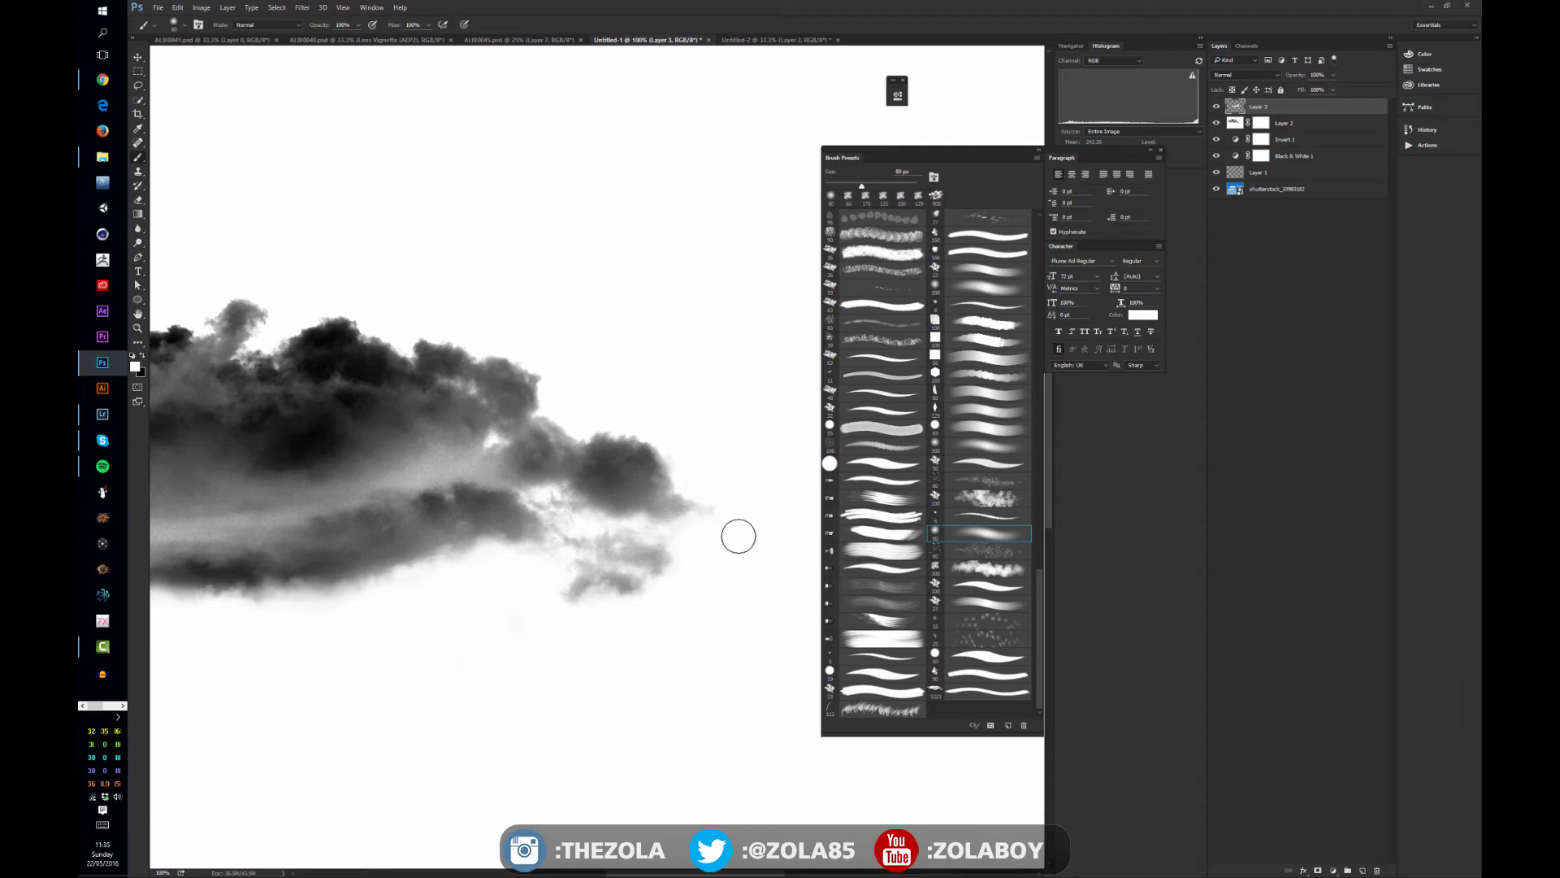
drag(566, 290, 748, 290)
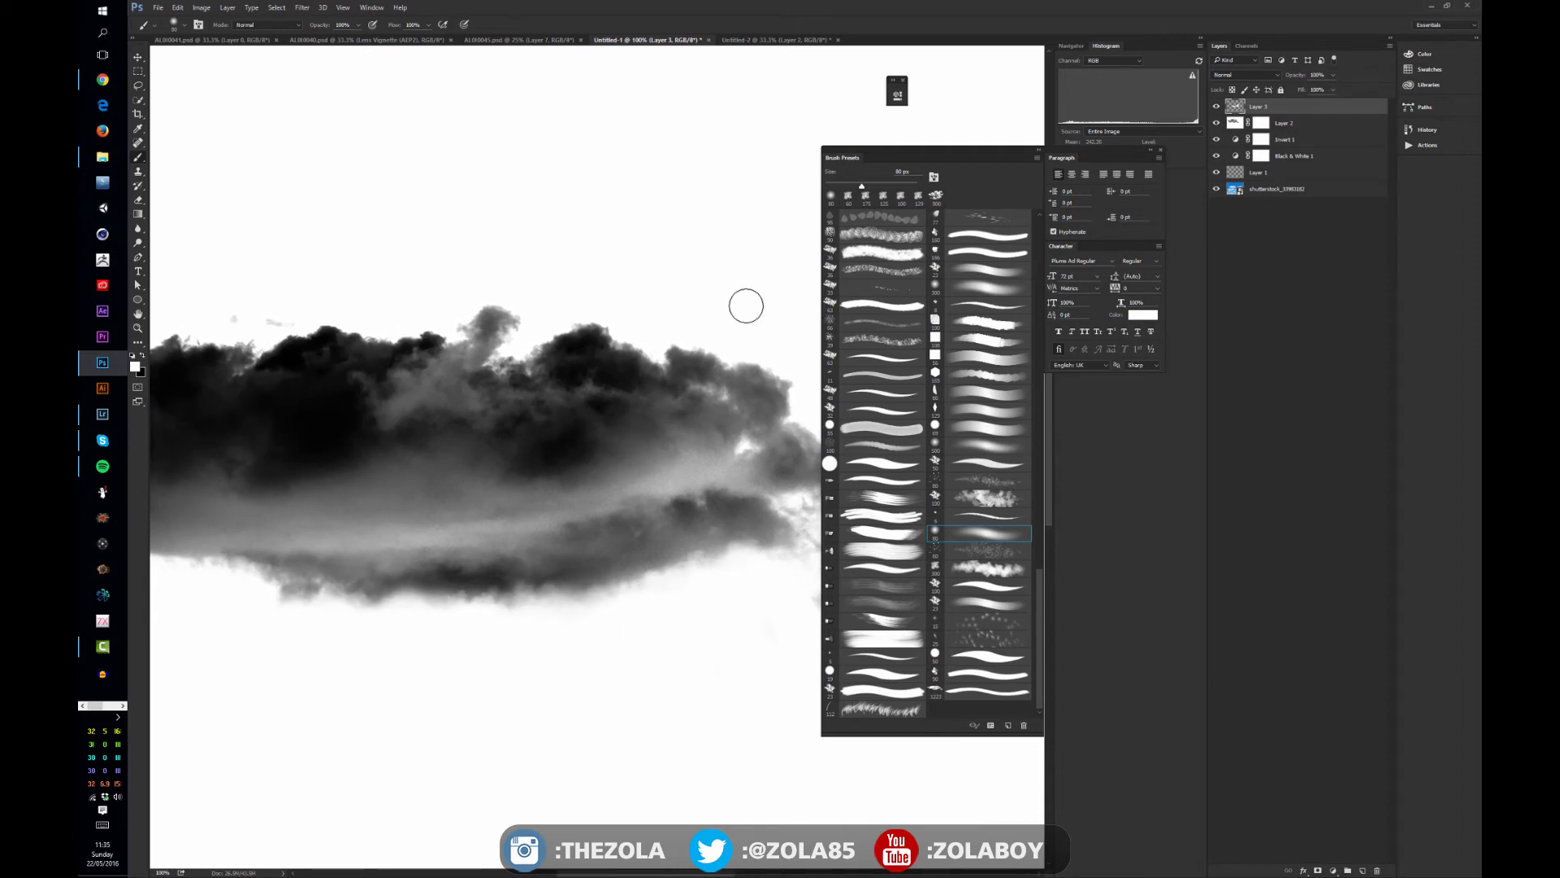
- Add a Levels adjustment layer above the painted layer and fine-tune its black and white input levels around the cloud
scroll(742, 307, down, 1)
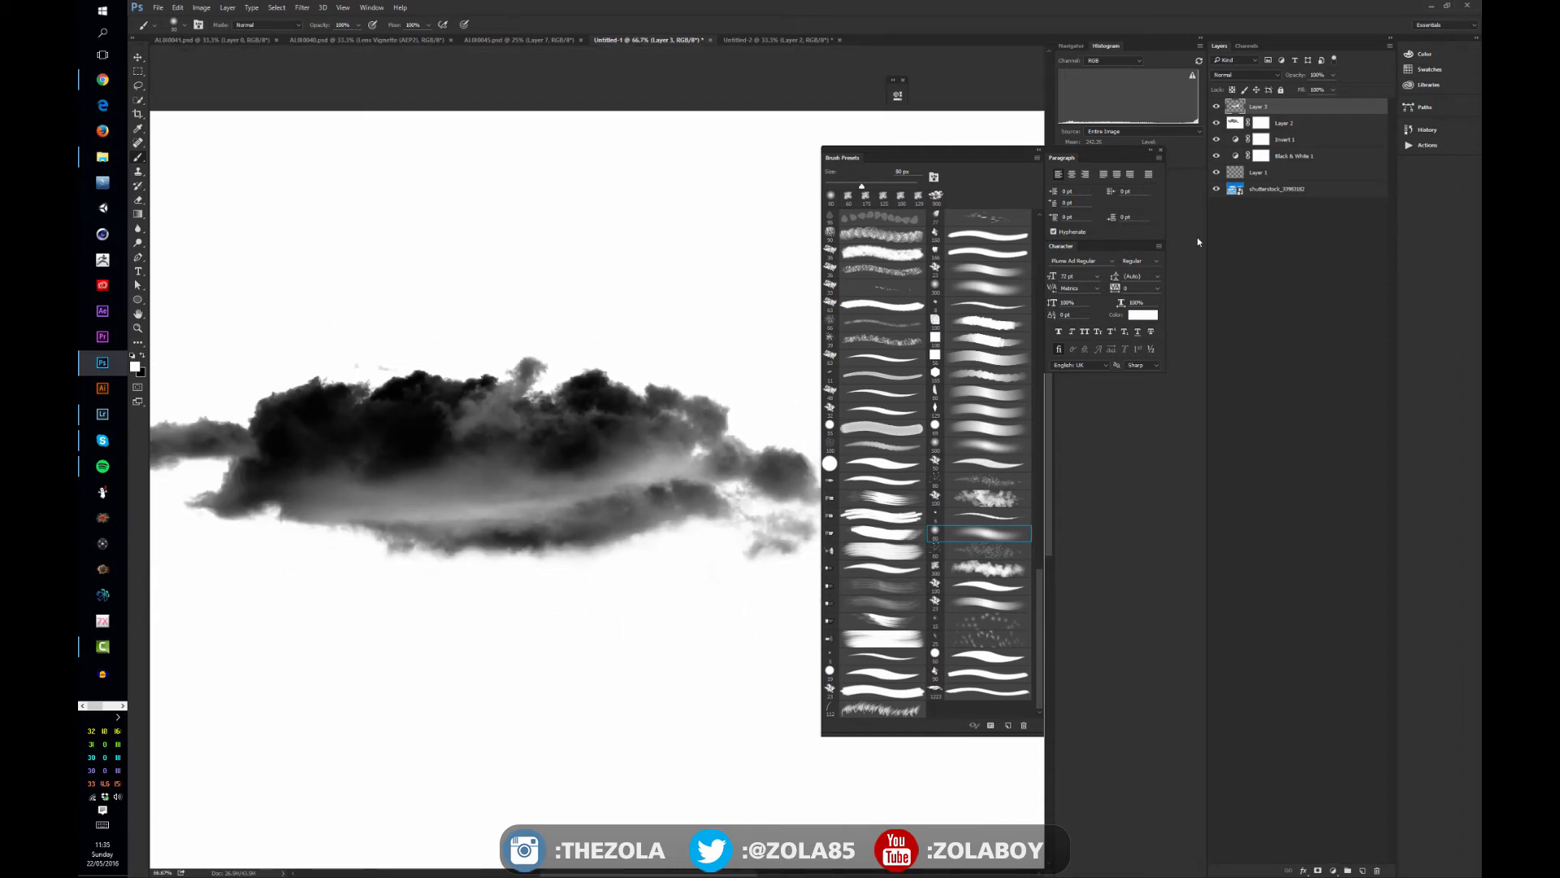
click(1333, 870)
click(1365, 687)
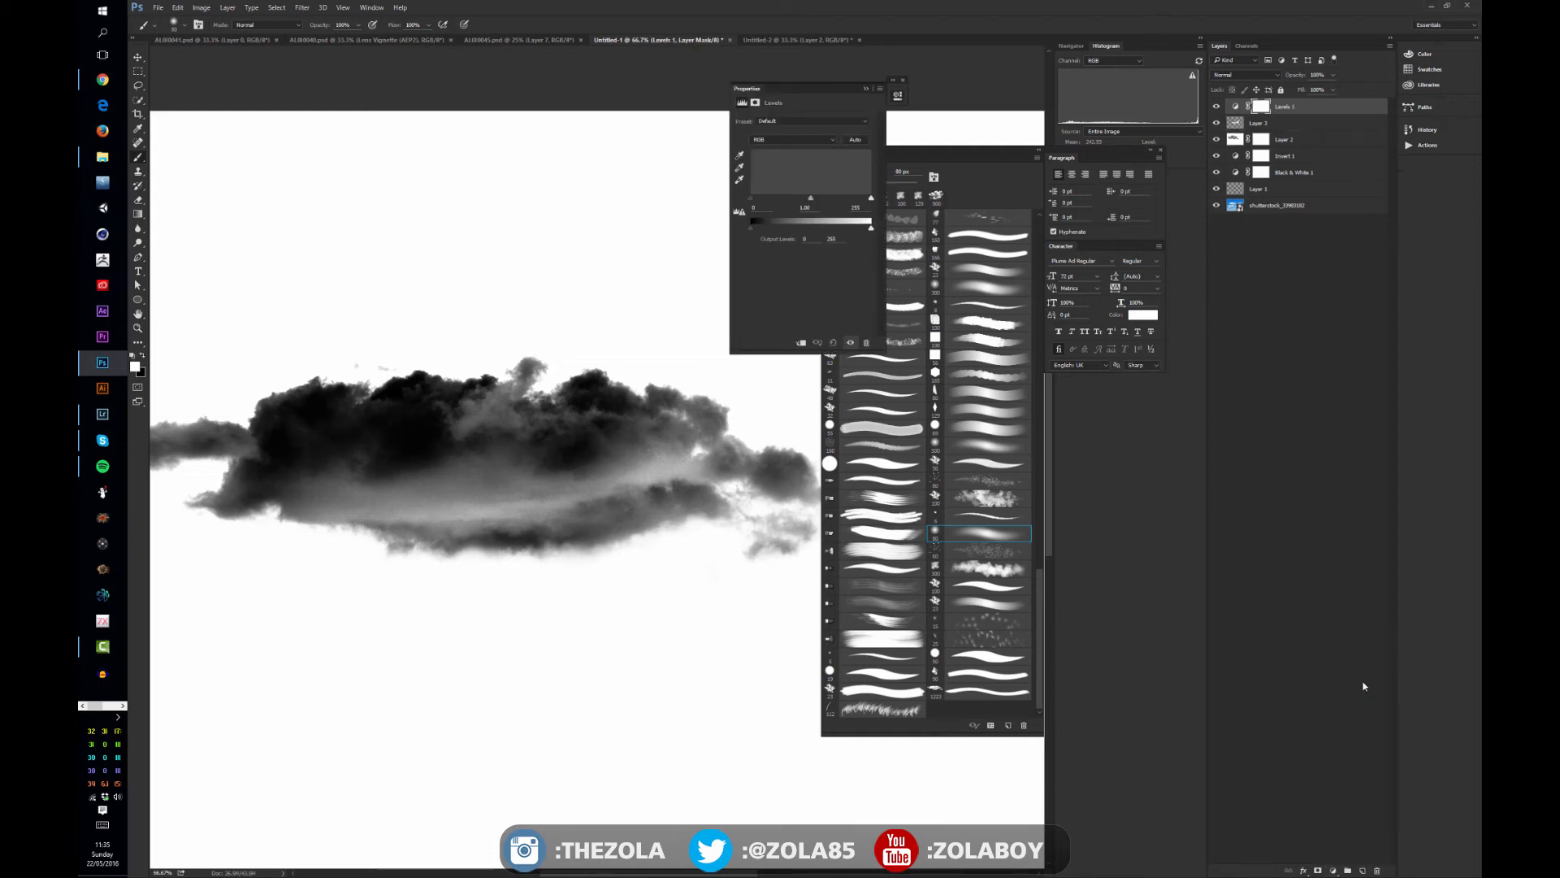
scroll(520, 461, up, 1)
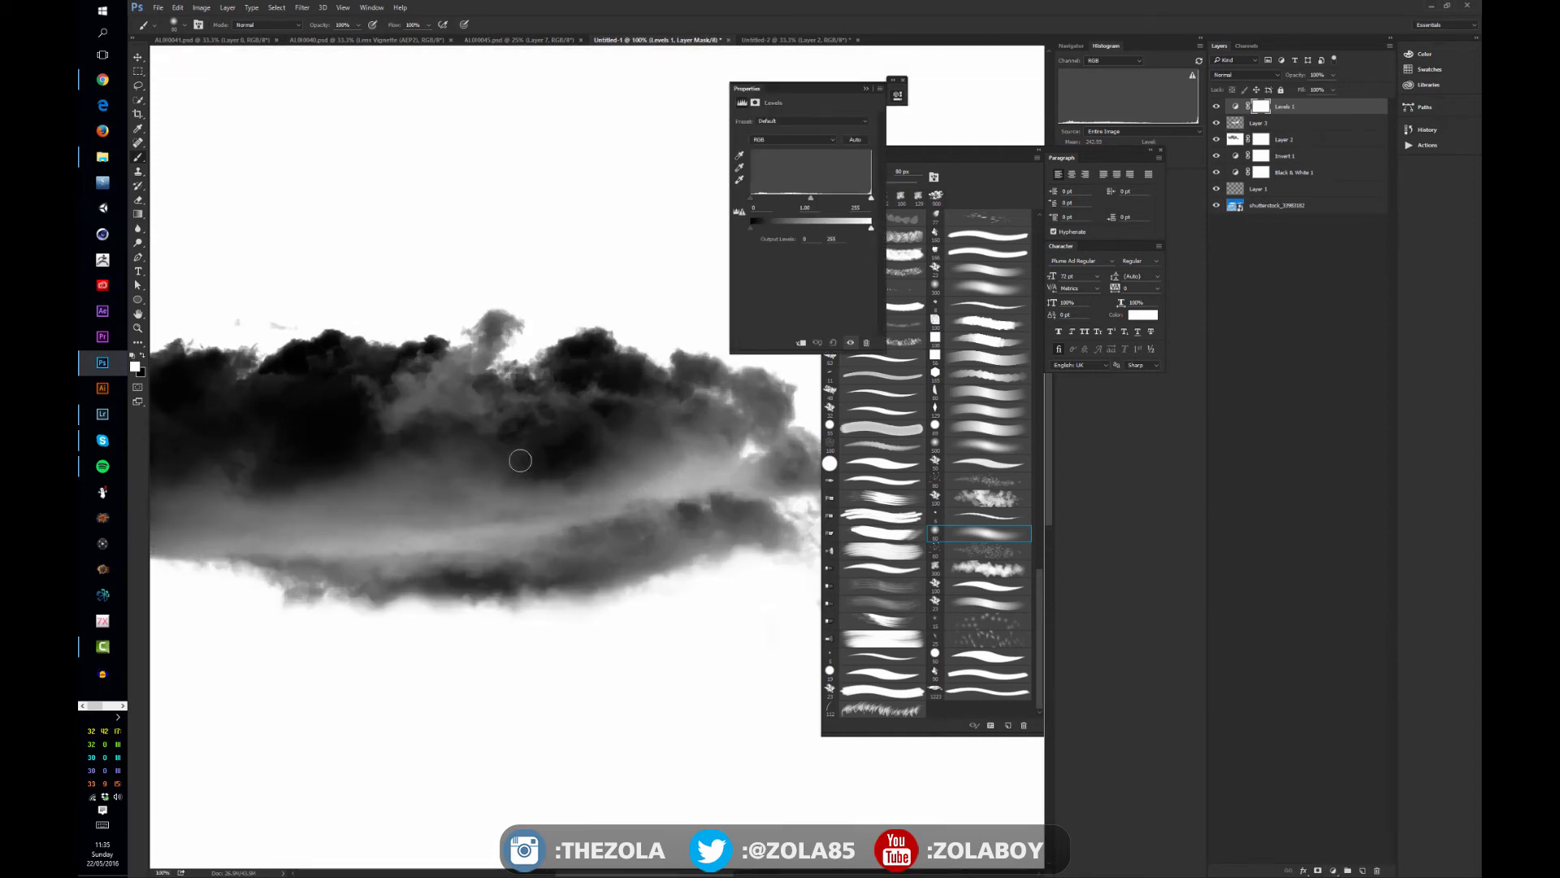
drag(681, 576, 535, 504)
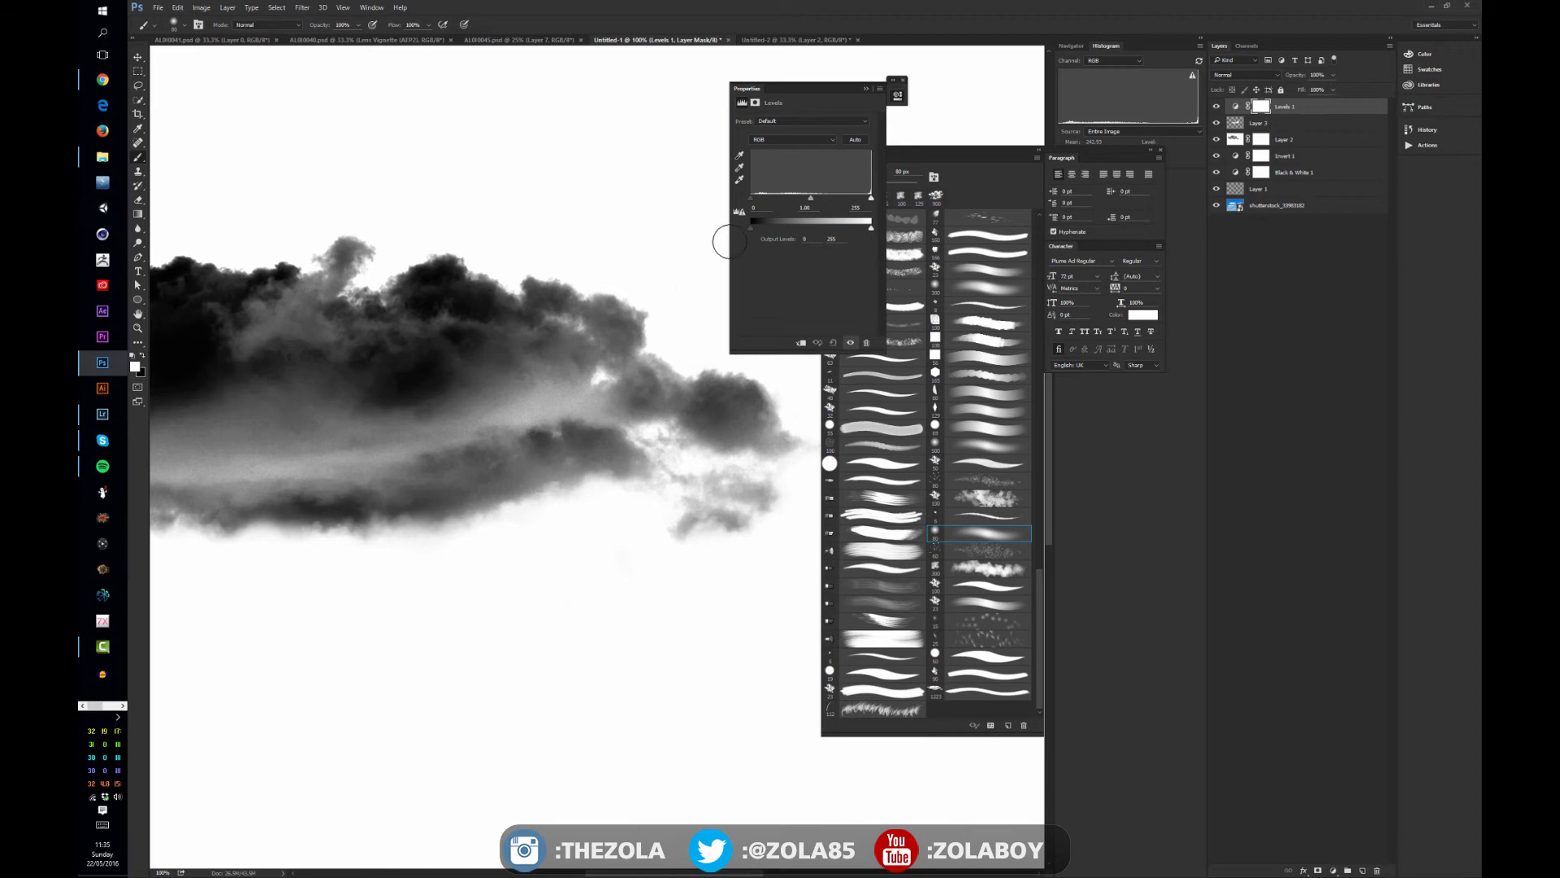
mouse_move(750, 198)
mouse_down()
mouse_move(780, 196)
mouse_move(729, 198)
mouse_up()
mouse_move(872, 200)
mouse_down()
mouse_move(841, 197)
mouse_move(886, 201)
mouse_move(868, 202)
mouse_up()
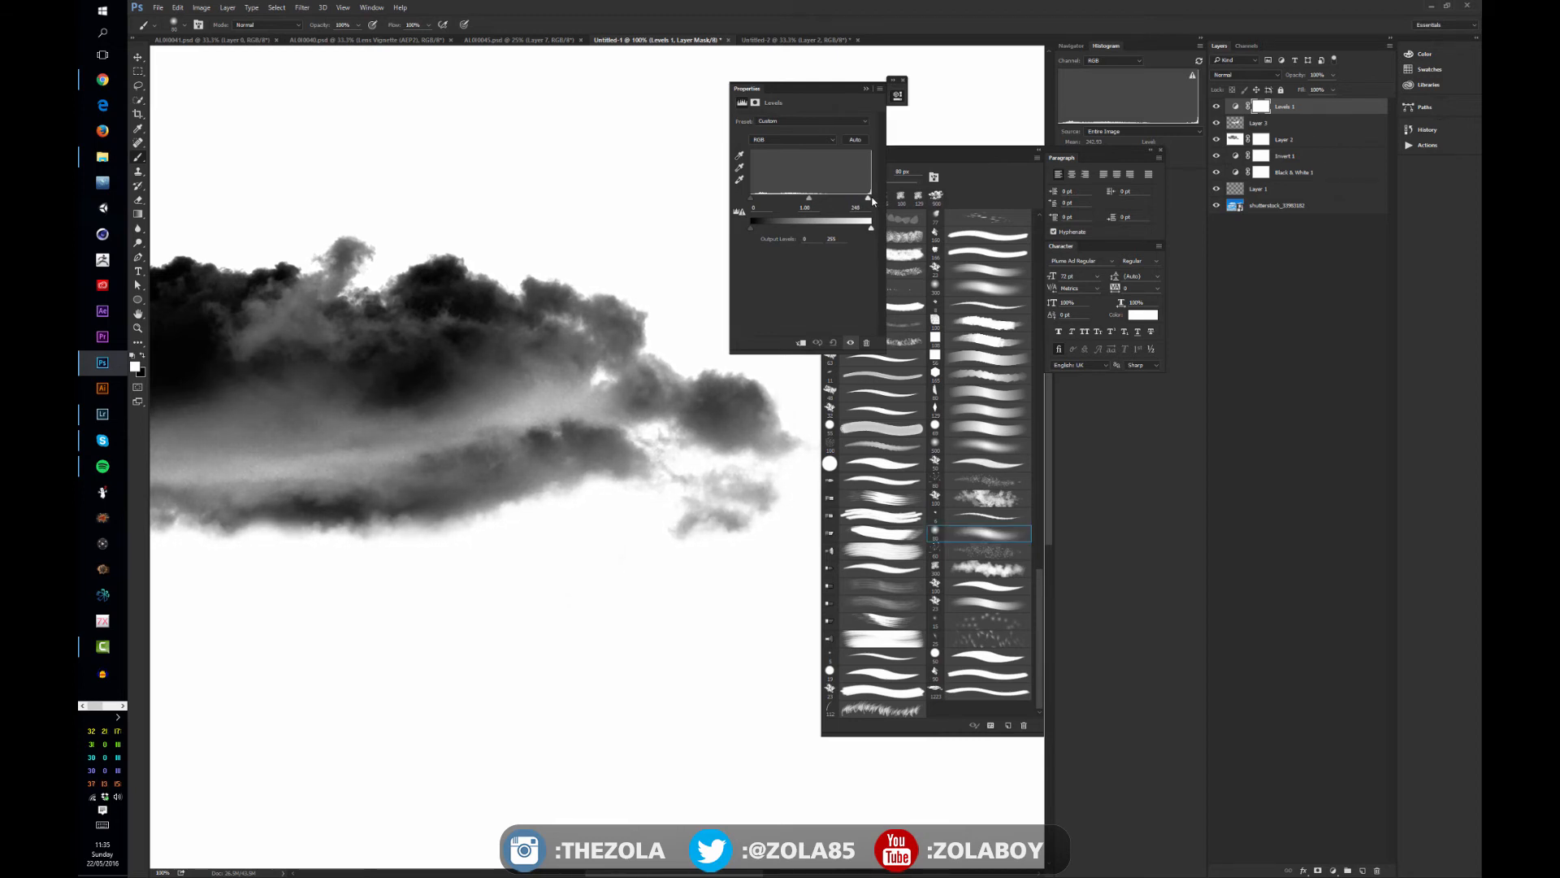
drag(873, 201, 878, 200)
drag(872, 200, 878, 201)
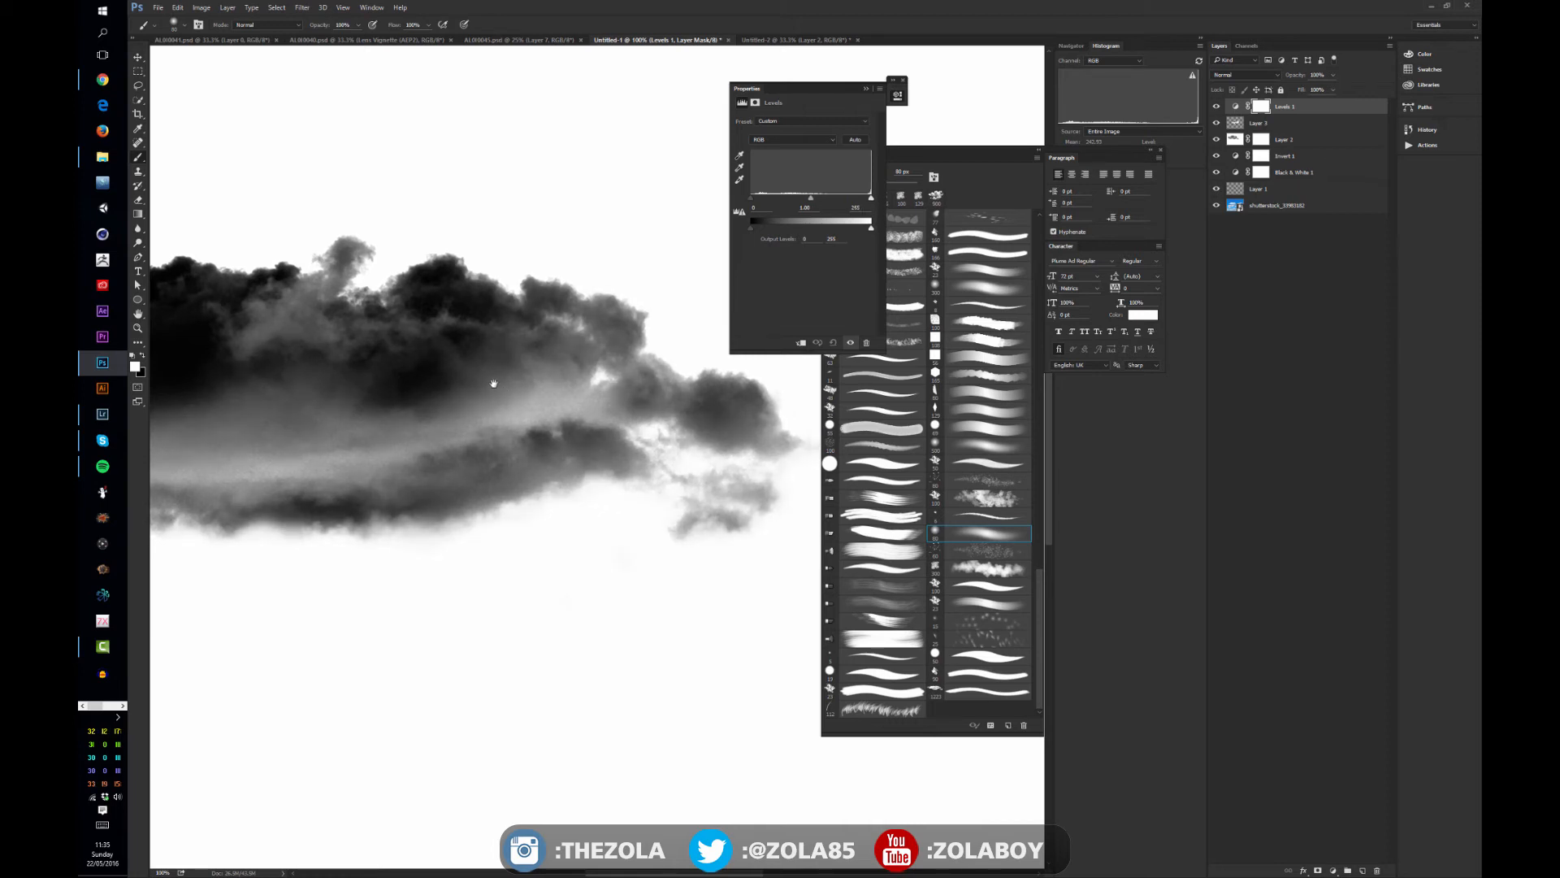
- Inspect the cloud's edges across the canvas and check the document's dimensions in Image Size, leaving them as they are
drag(498, 376, 696, 412)
drag(419, 442, 636, 458)
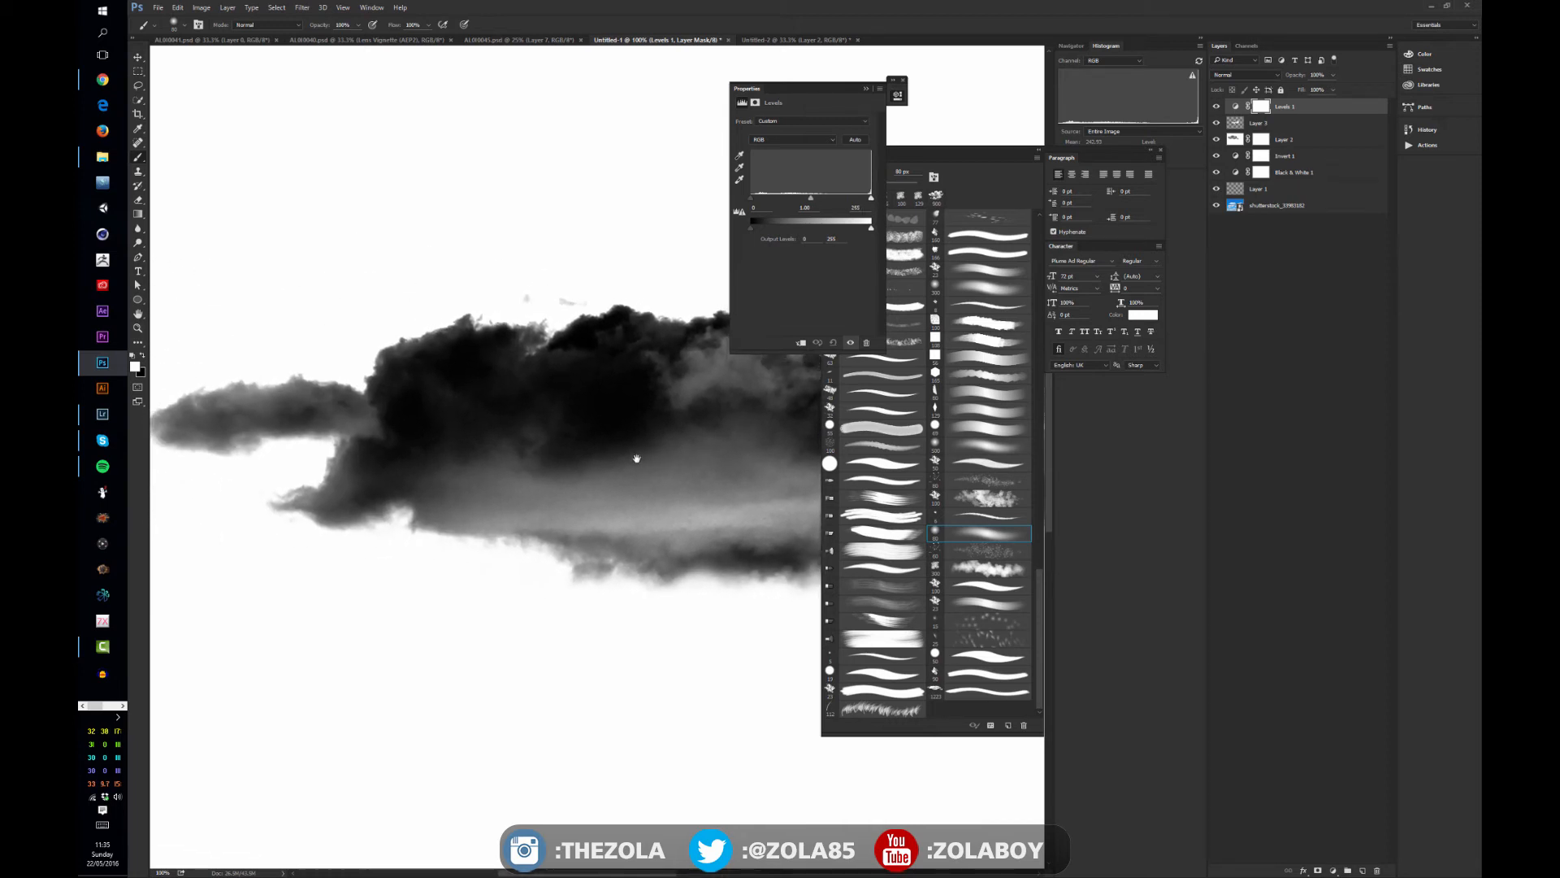
drag(551, 353, 436, 387)
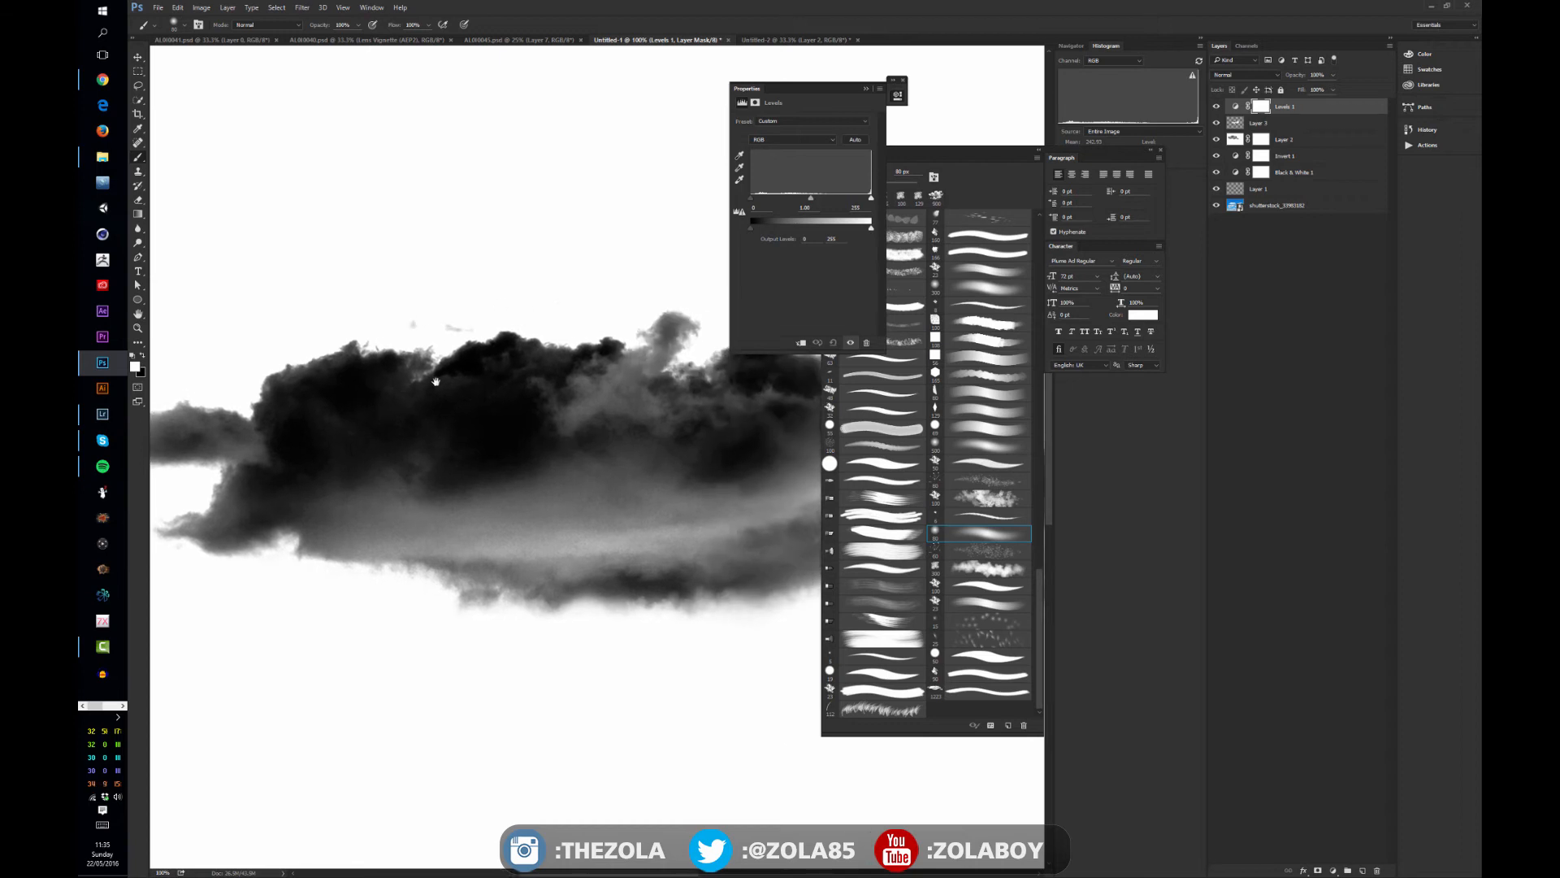
key(ctrl+minus)
key(ctrl+minus)
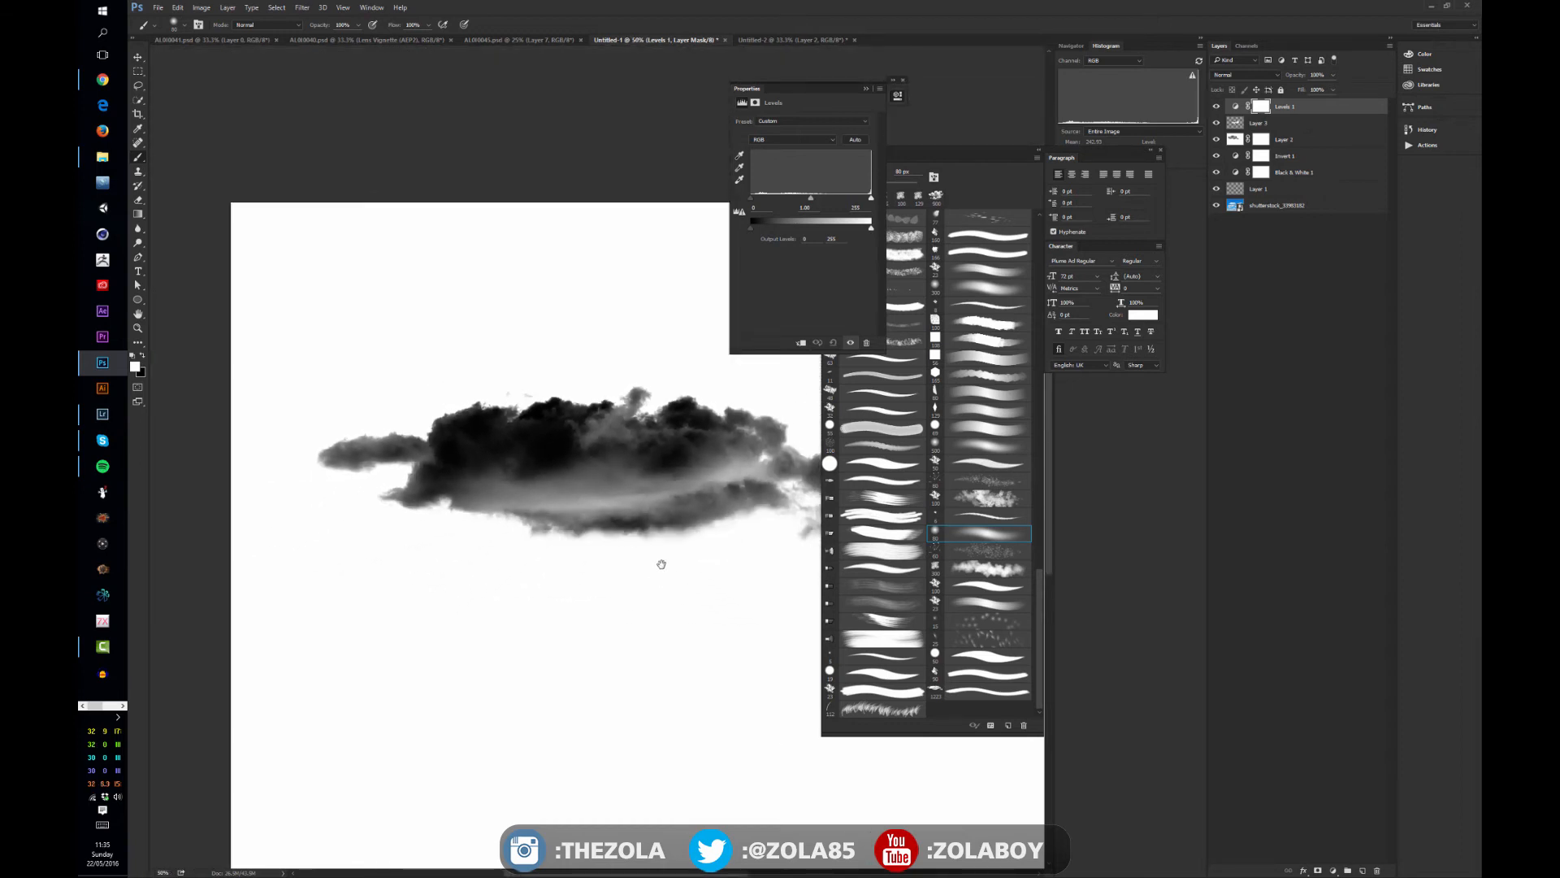
drag(662, 564, 542, 542)
key(ctrl+alt+i)
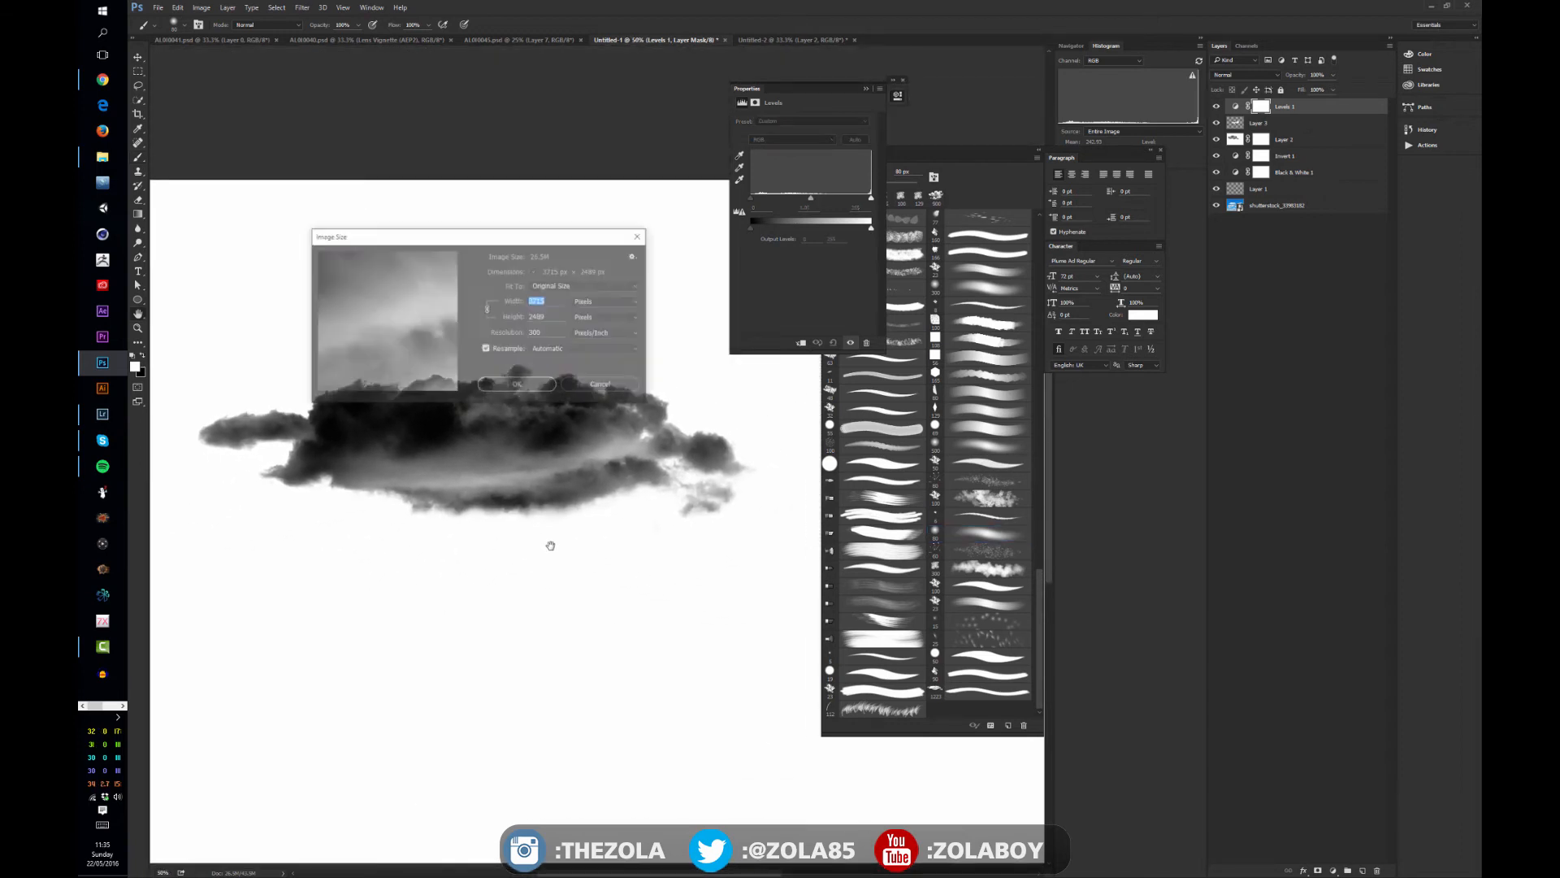
click(624, 386)
click(203, 8)
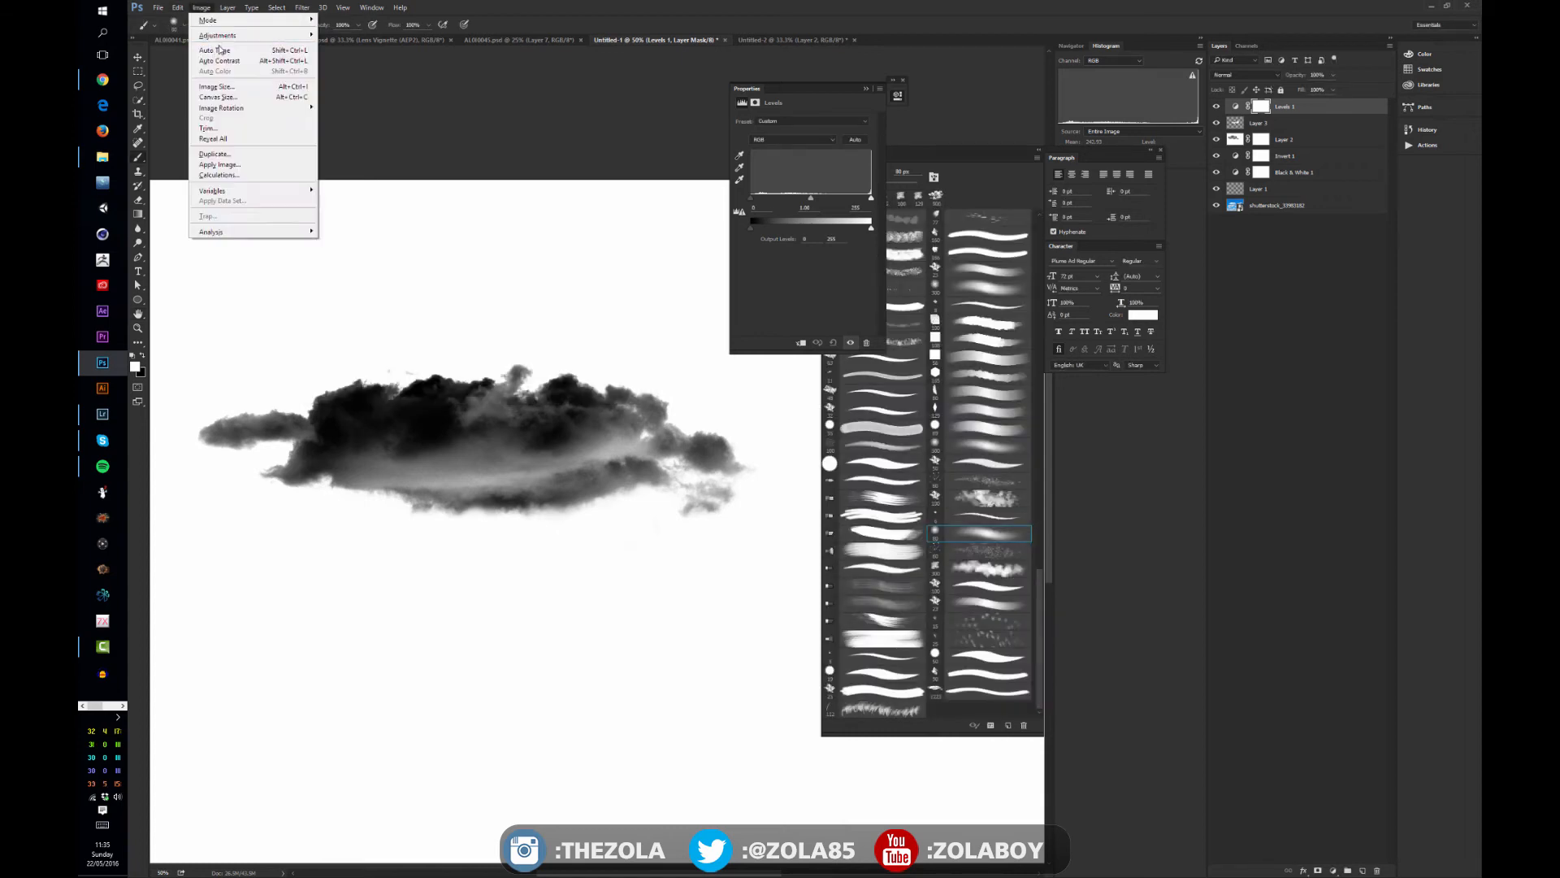
click(294, 89)
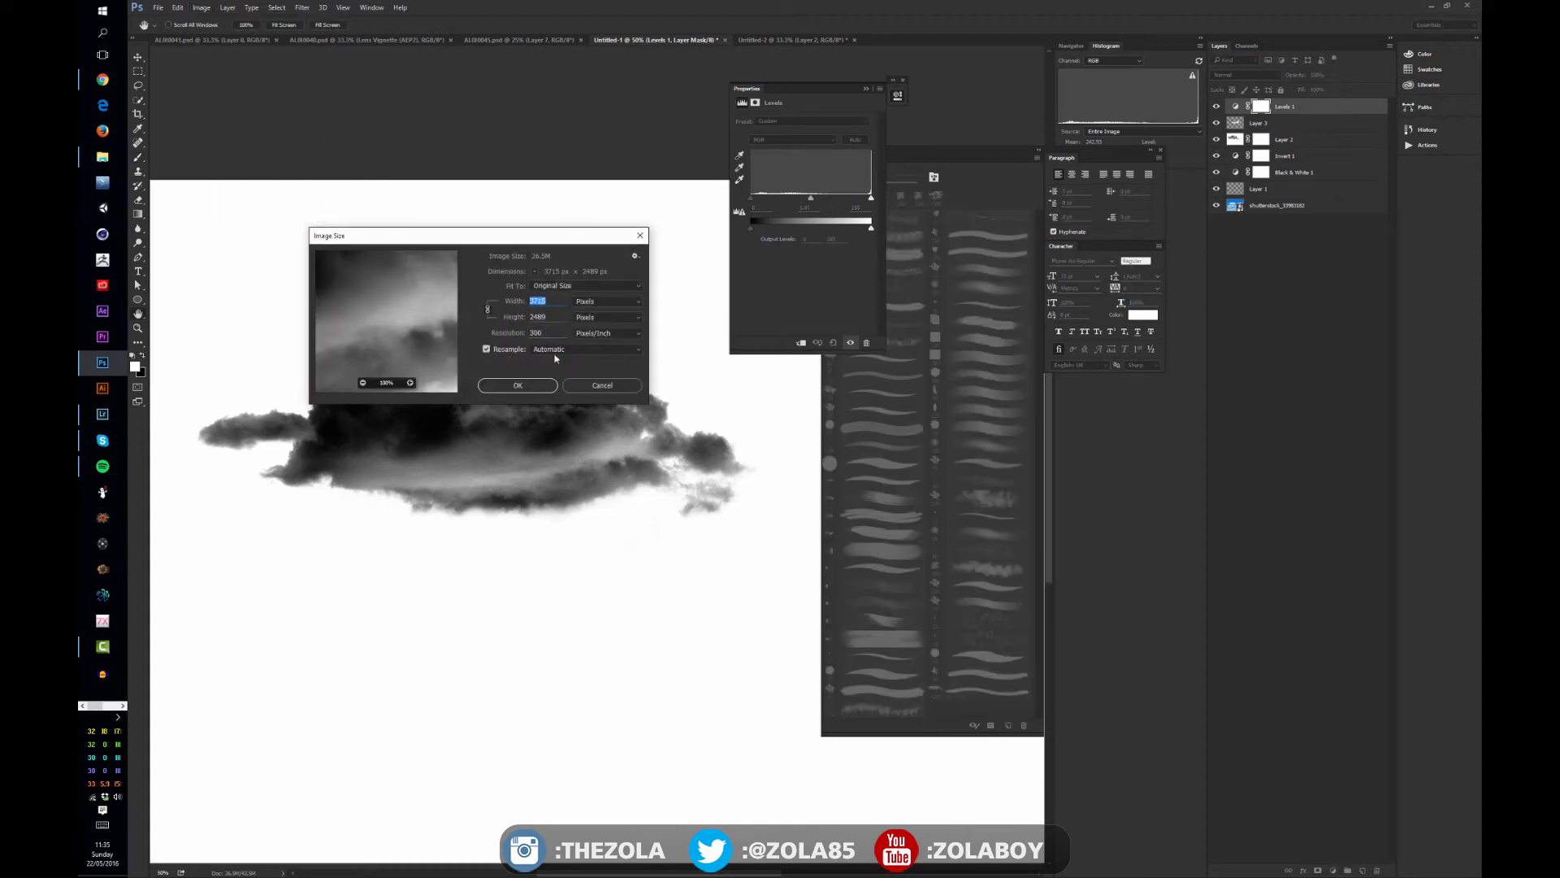
click(602, 385)
key(b)
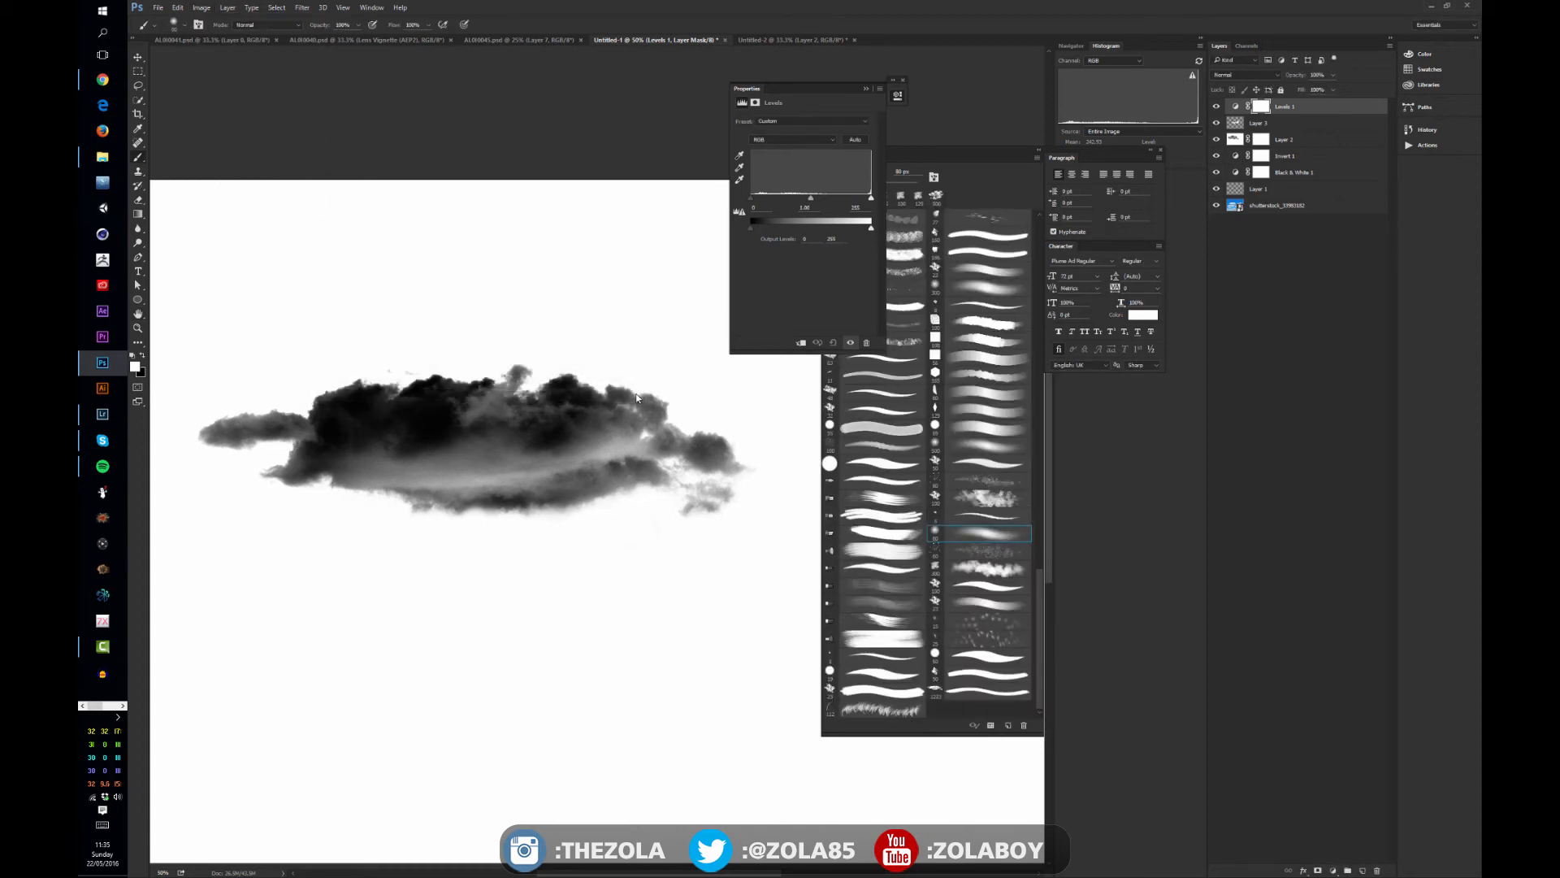
- Crop the canvas to a wide rectangle closely framing the cloud, with a small white margin all around
key(ctrl+minus)
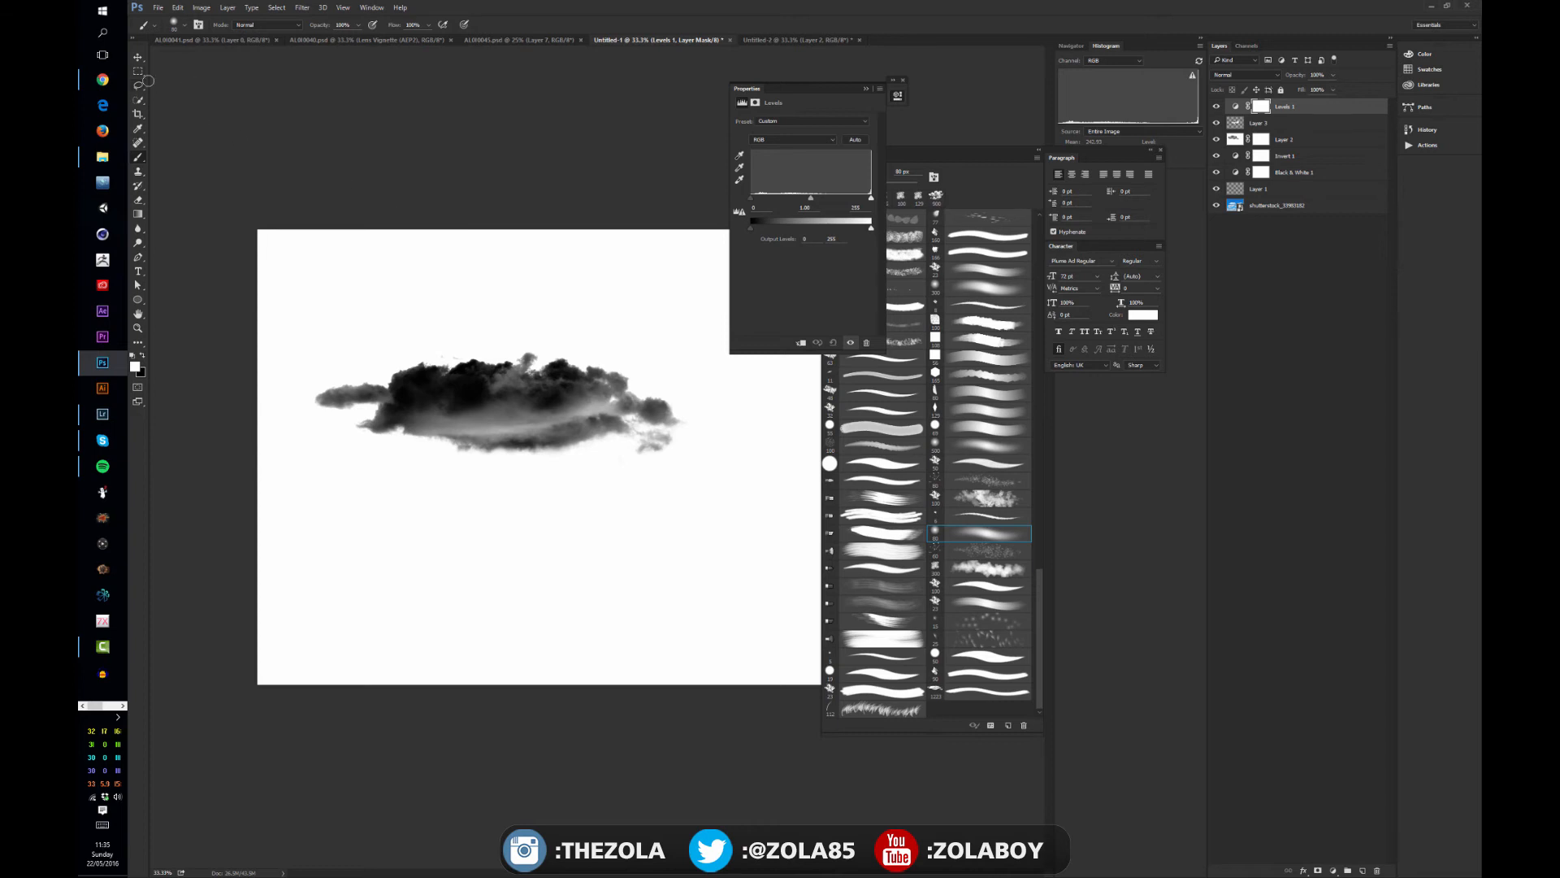
key(c)
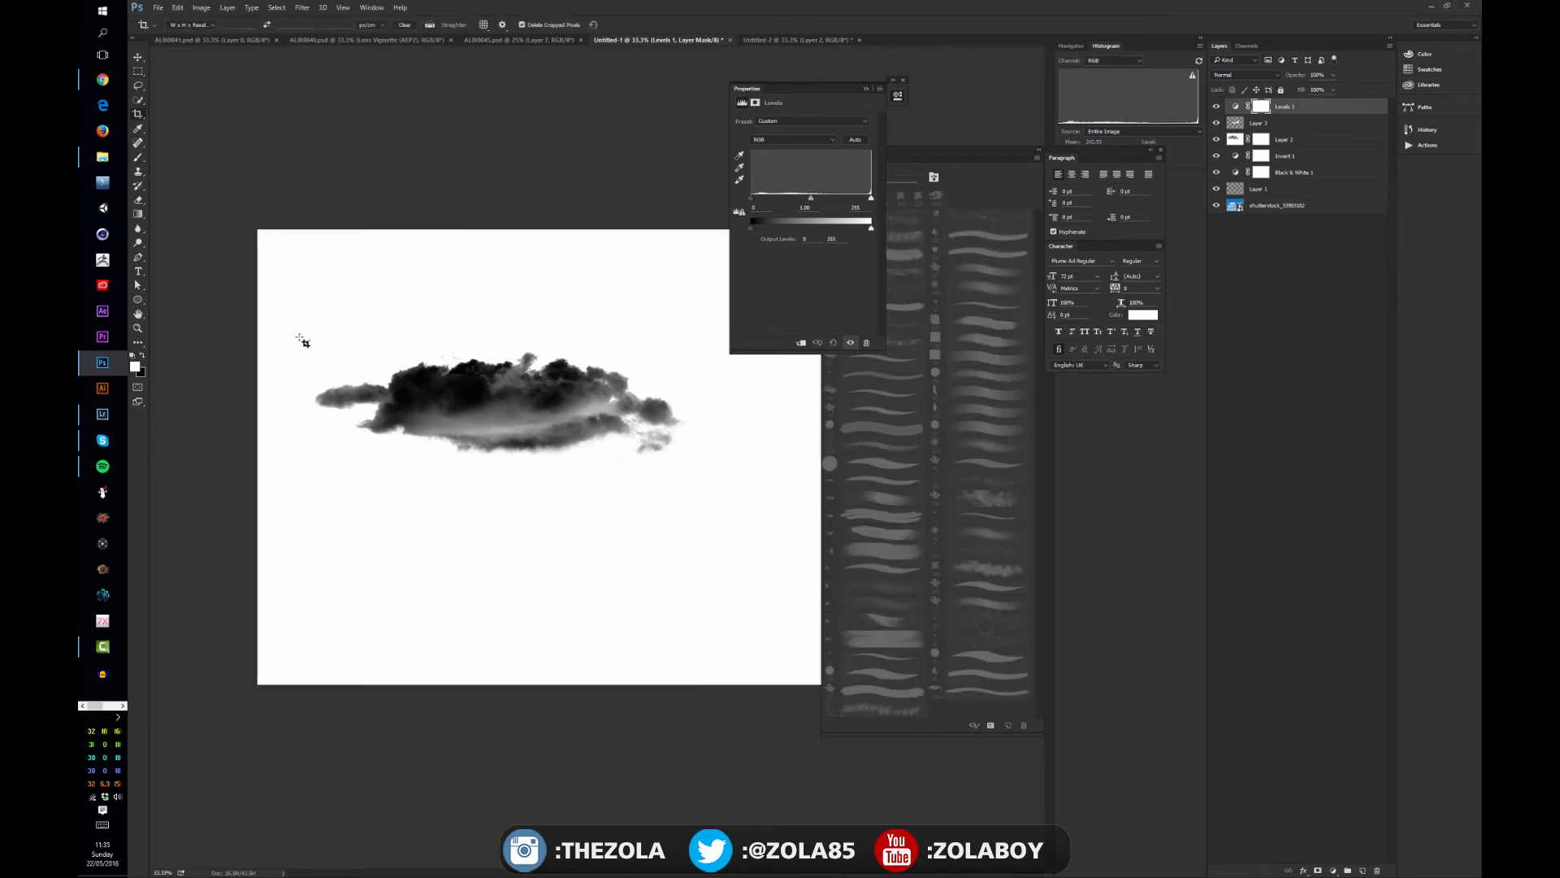
drag(300, 338, 702, 475)
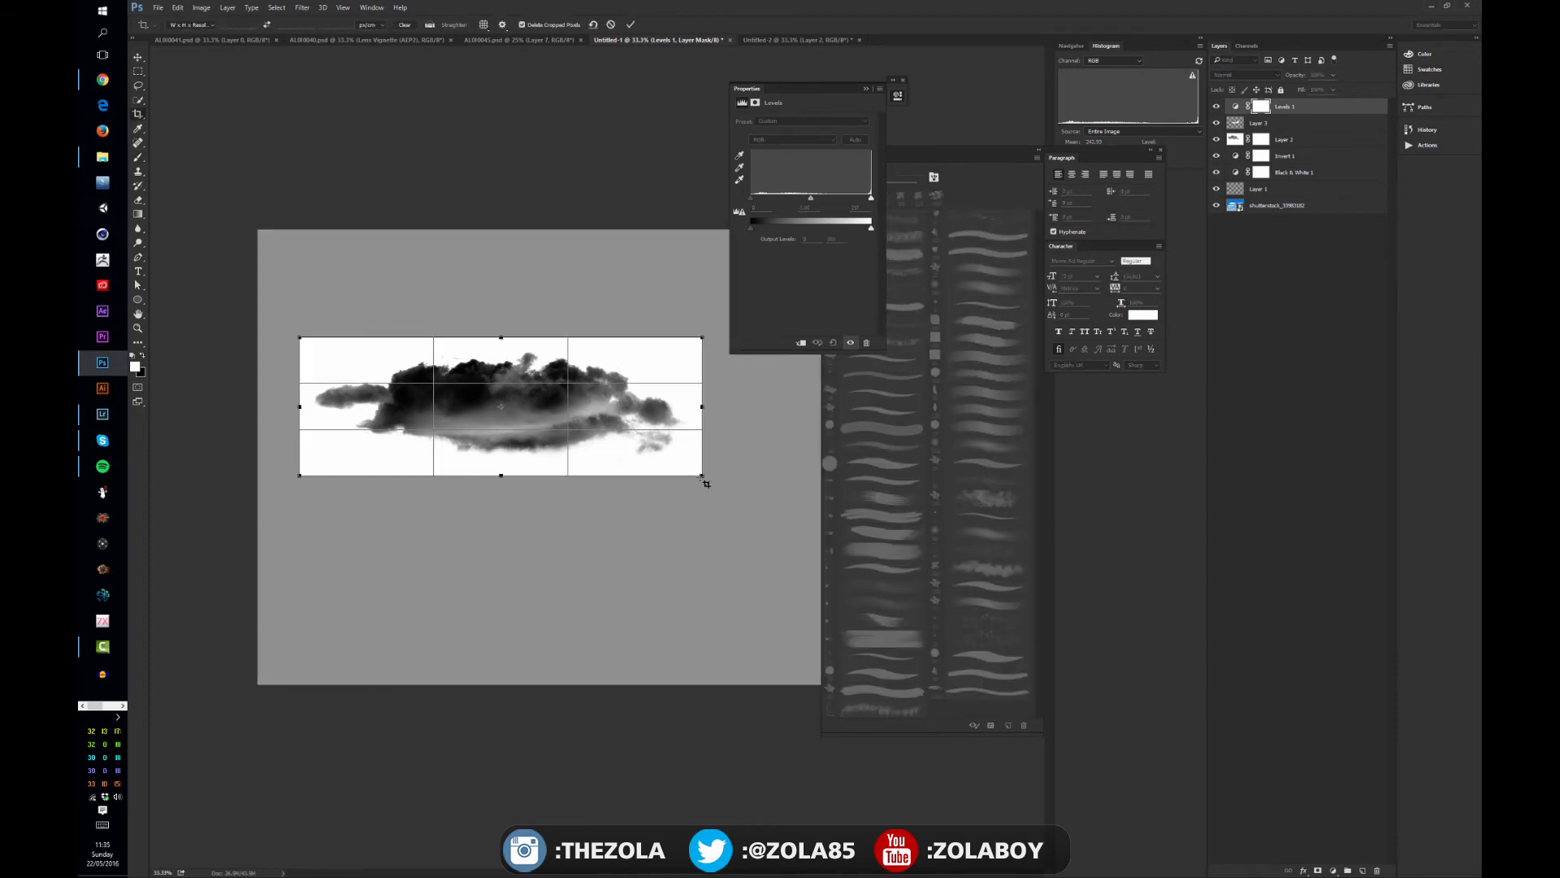
key(Return)
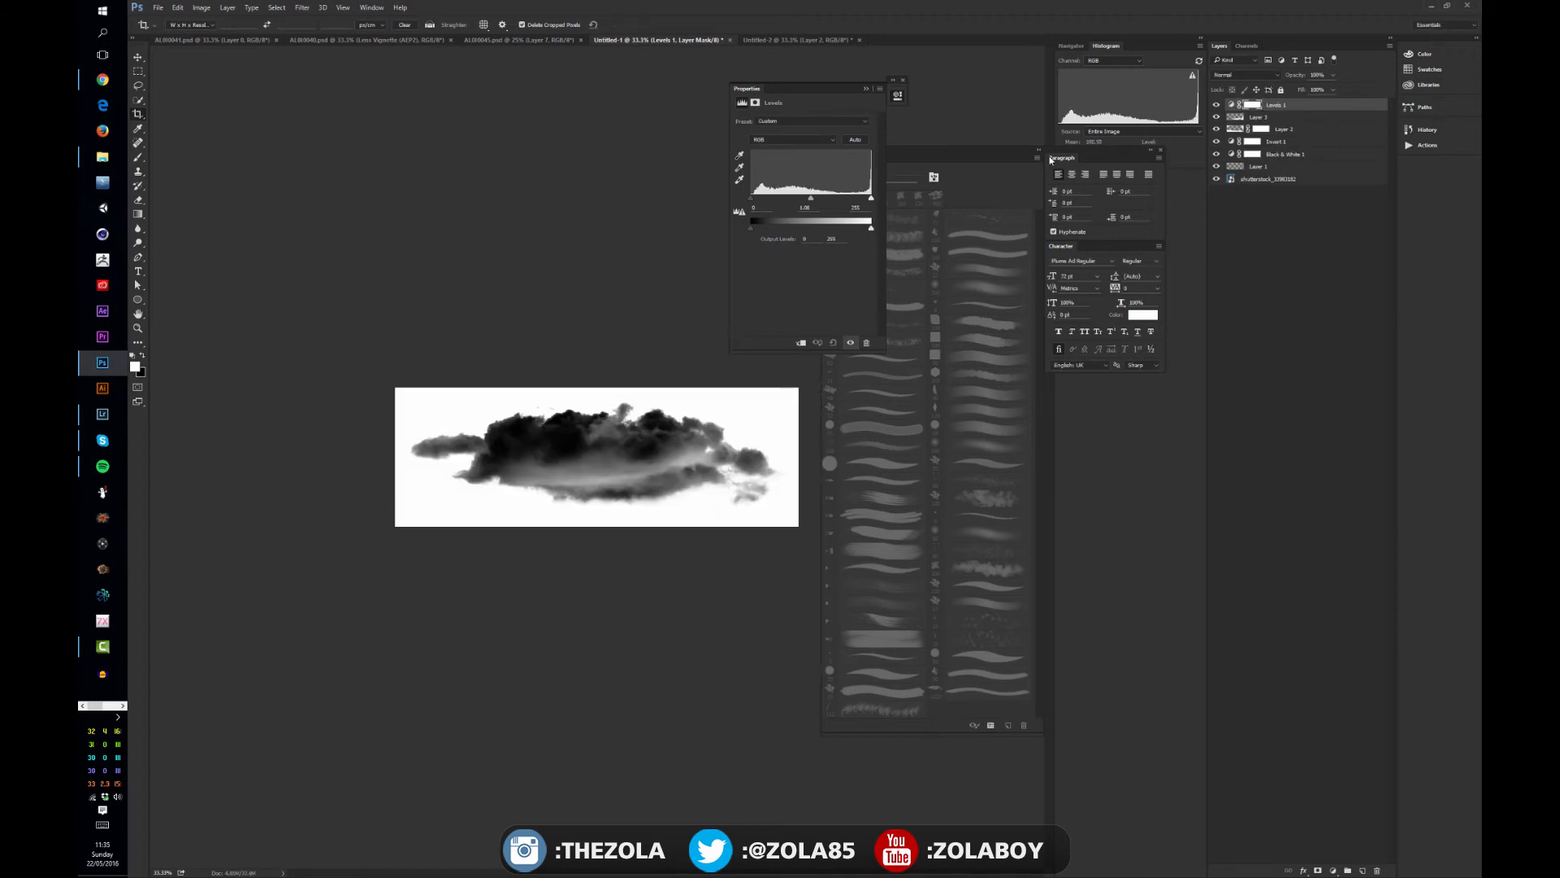
- Check the cropped document's dimensions in Image Size without altering them, and look over the cloud at closer range
key(ctrl+alt+i)
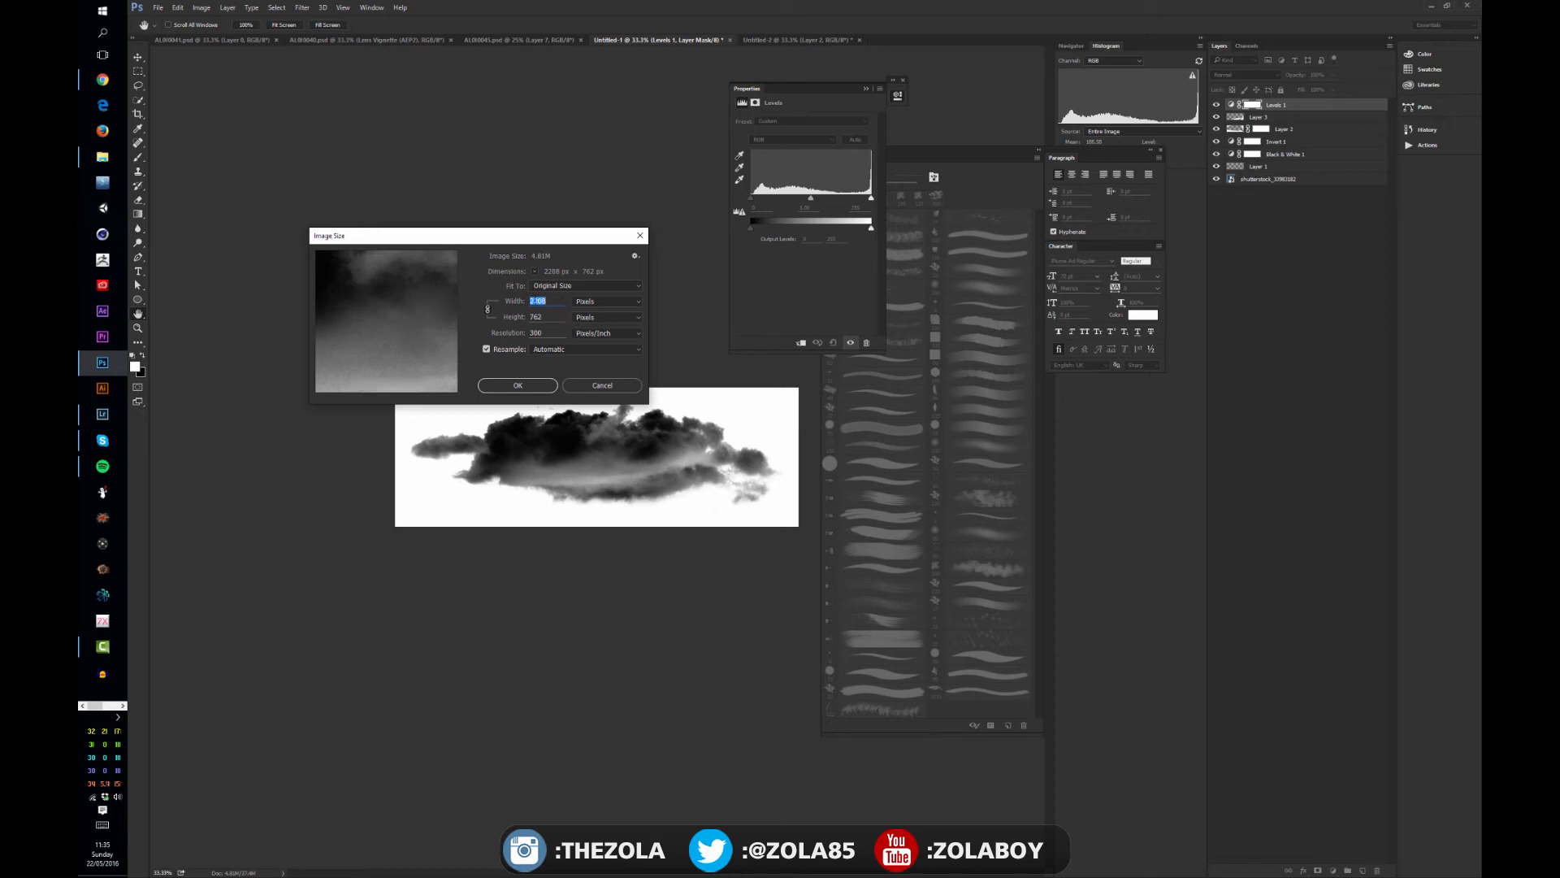
click(601, 387)
key(ctrl+plus)
key(ctrl+plus)
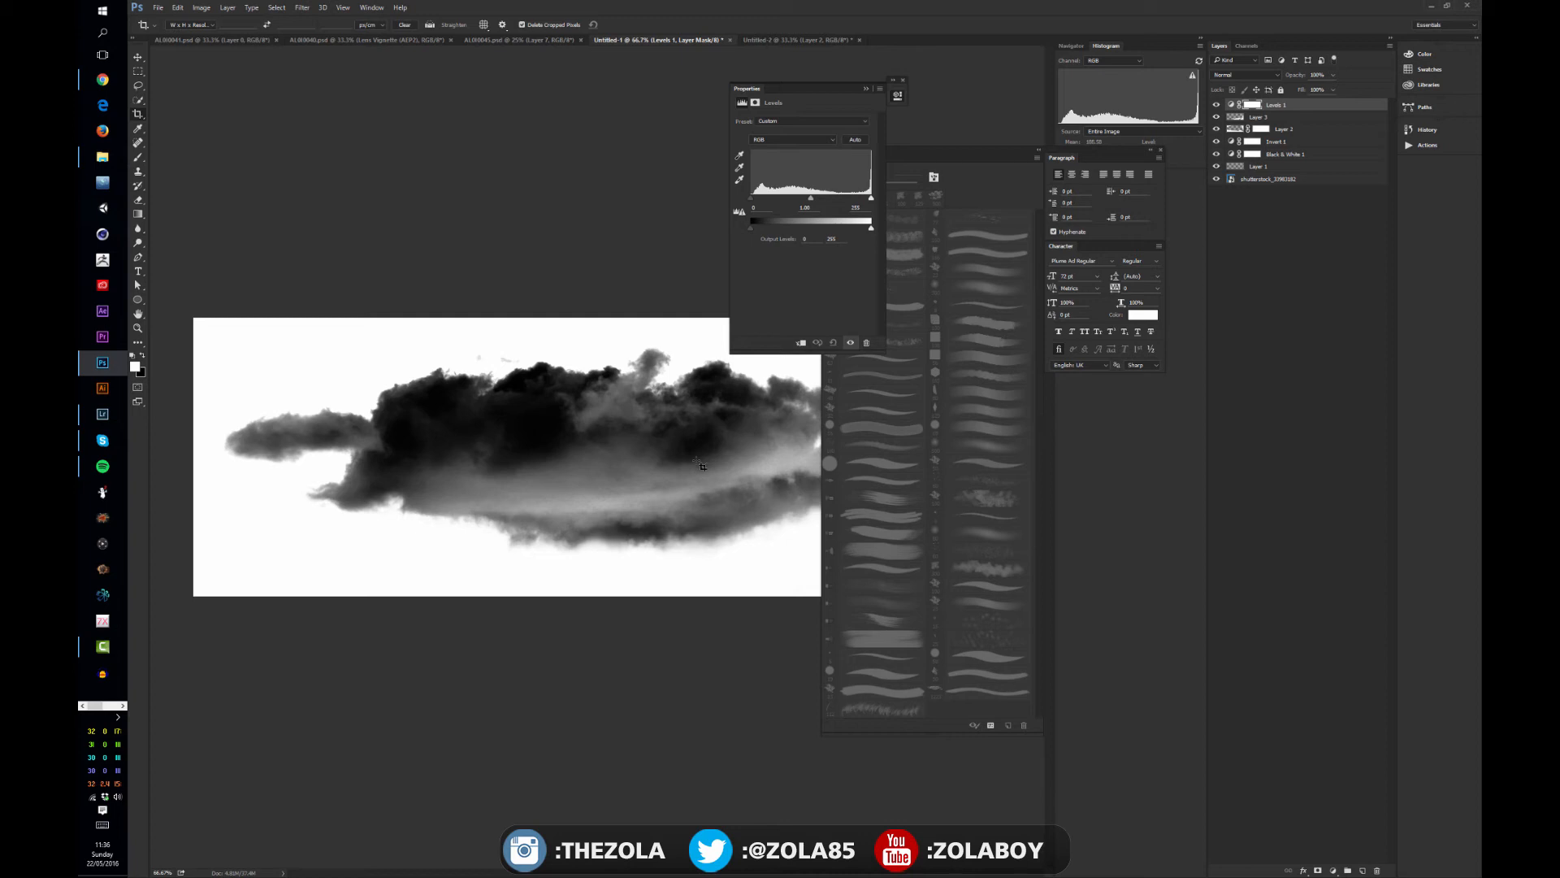
key(ctrl+minus)
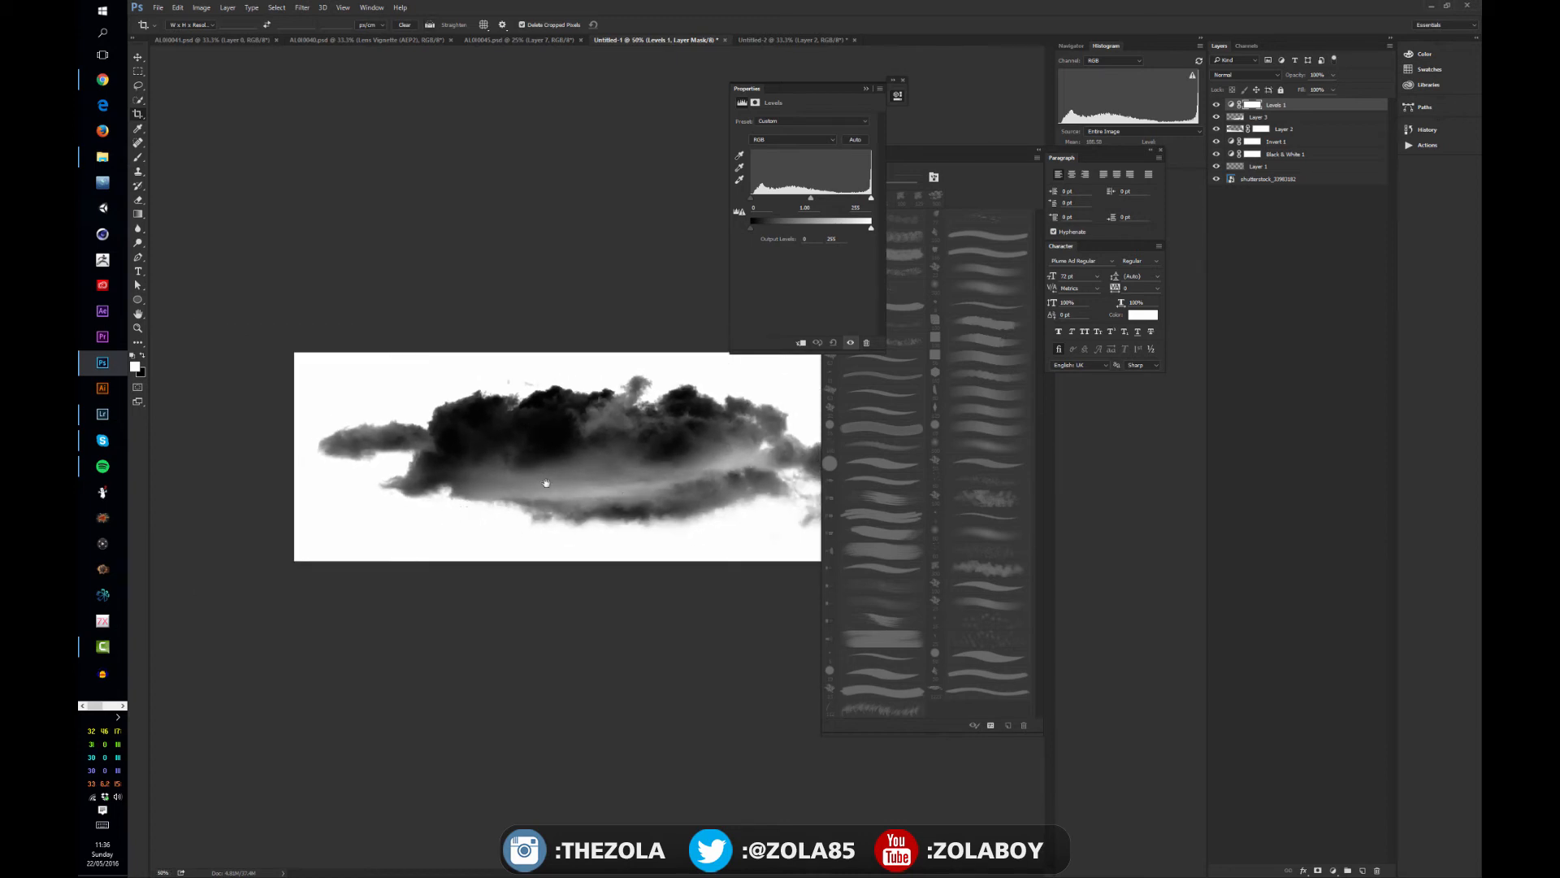
key(ctrl+minus)
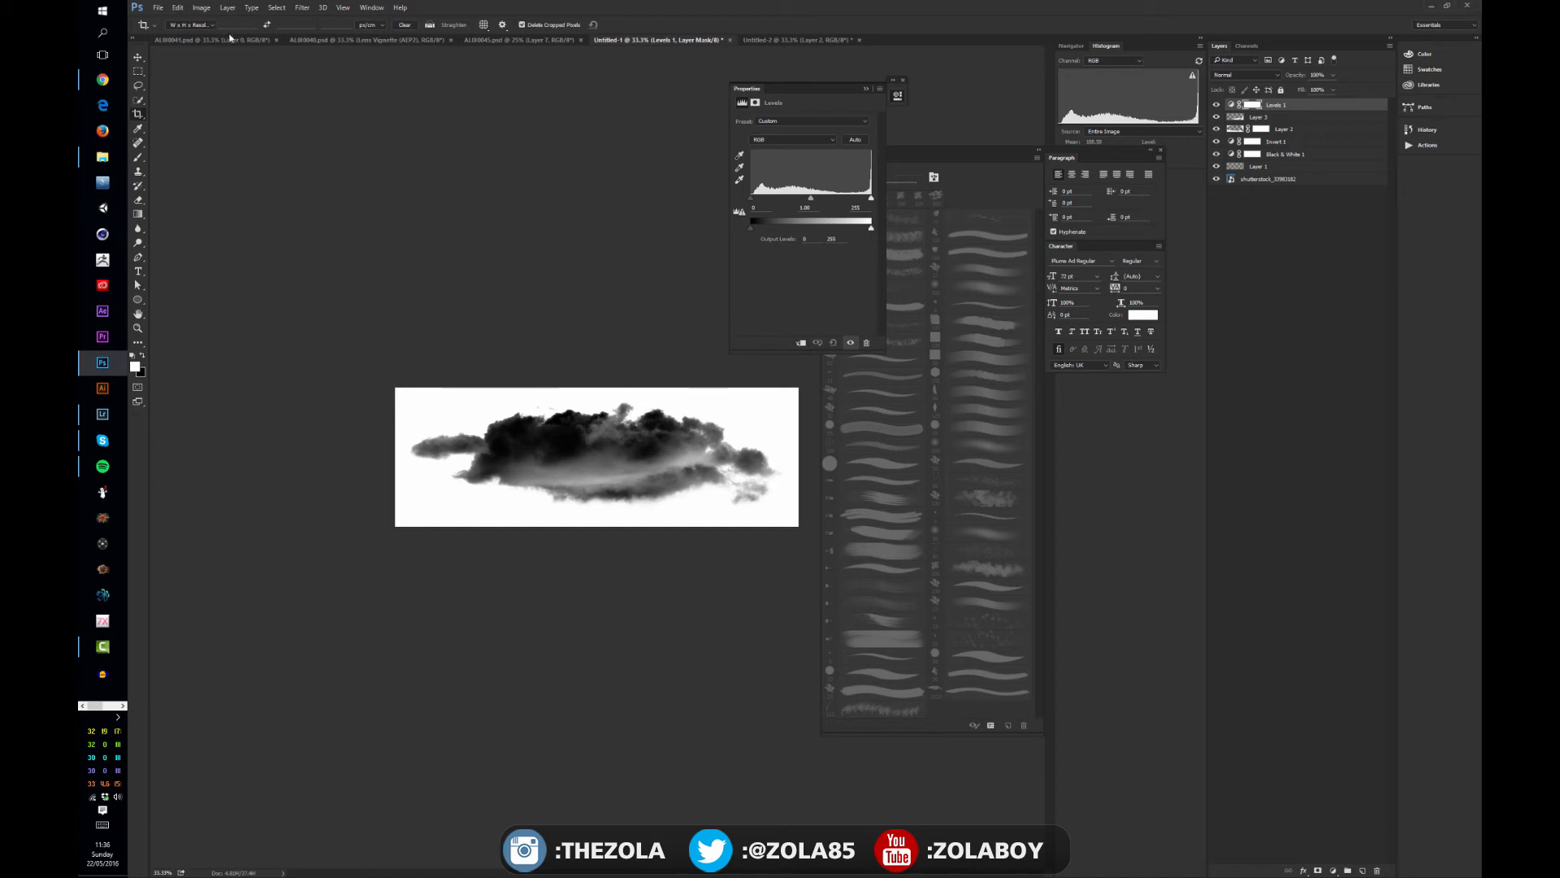
- Marquee-select a rectangle around the cloud and stamp all visible layers into a new merged layer above the Levels adjustment
key(b)
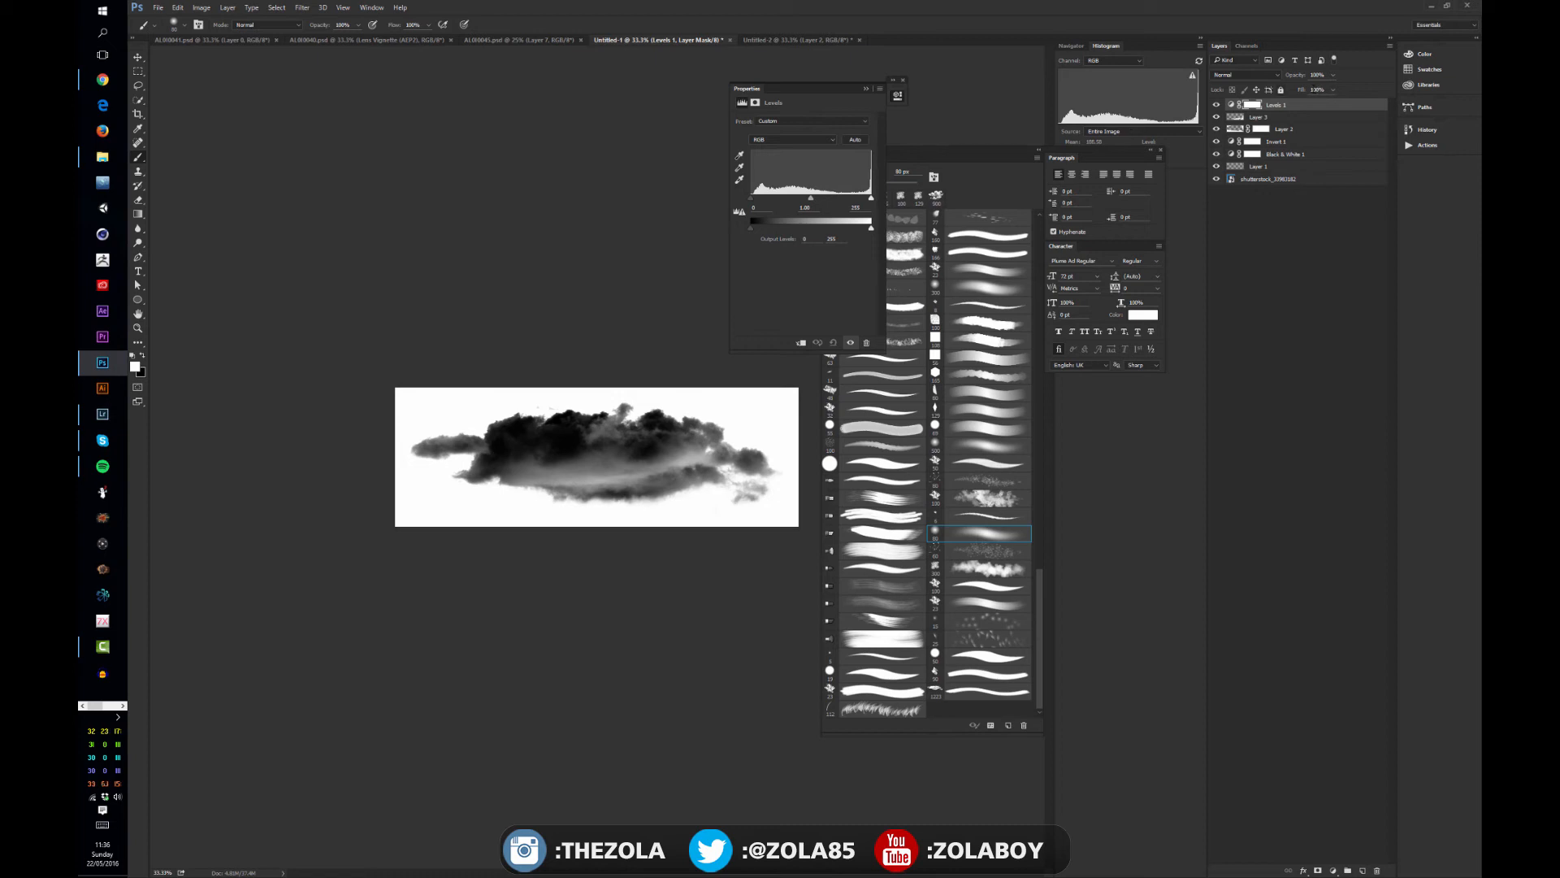
click(138, 70)
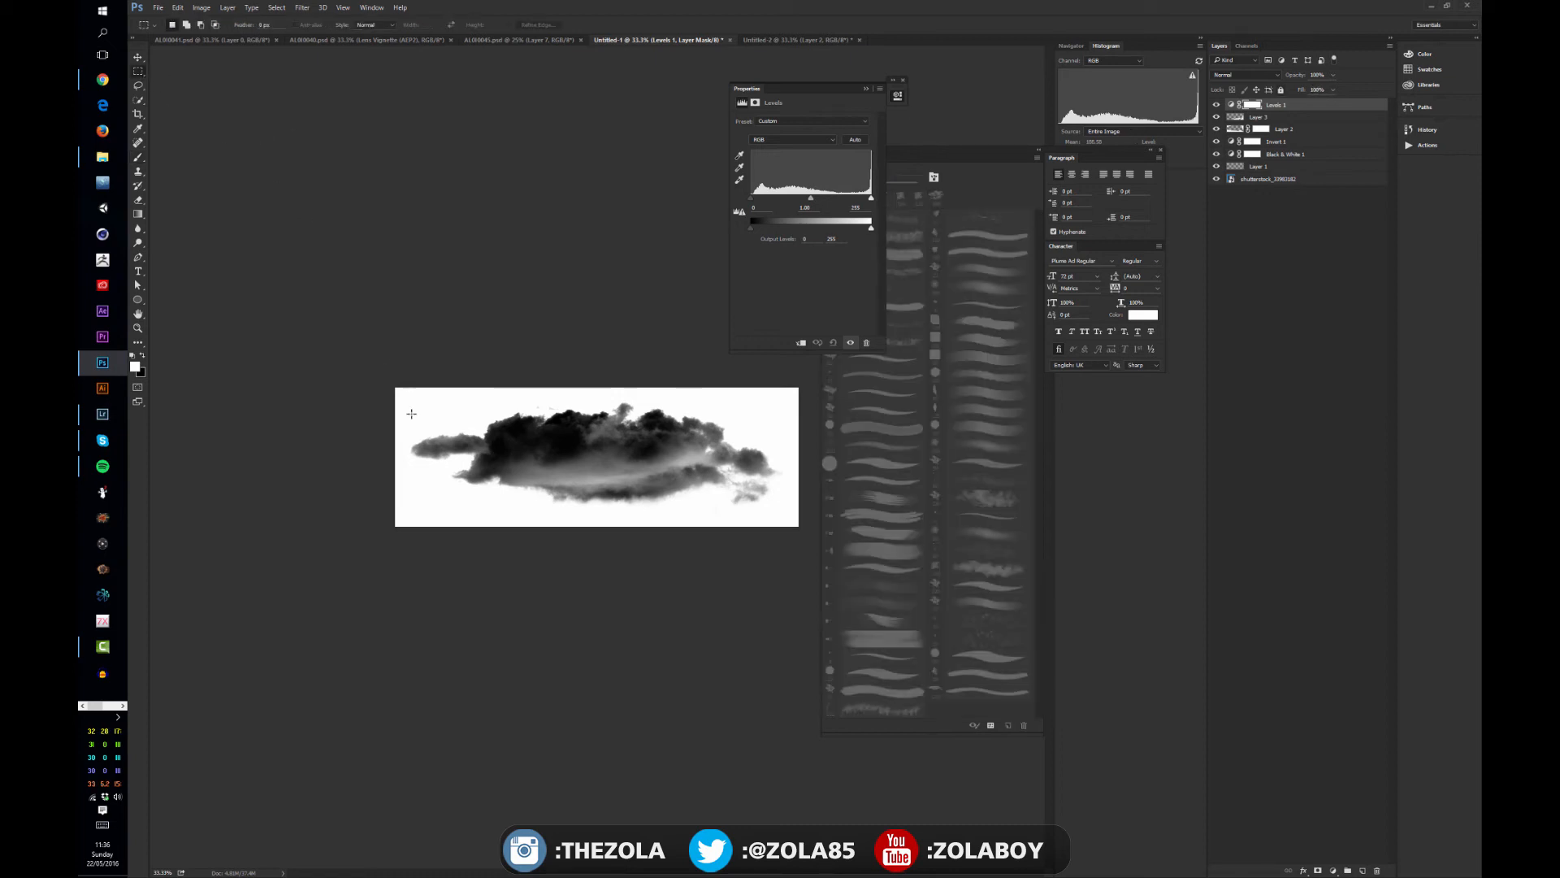
drag(399, 382, 788, 542)
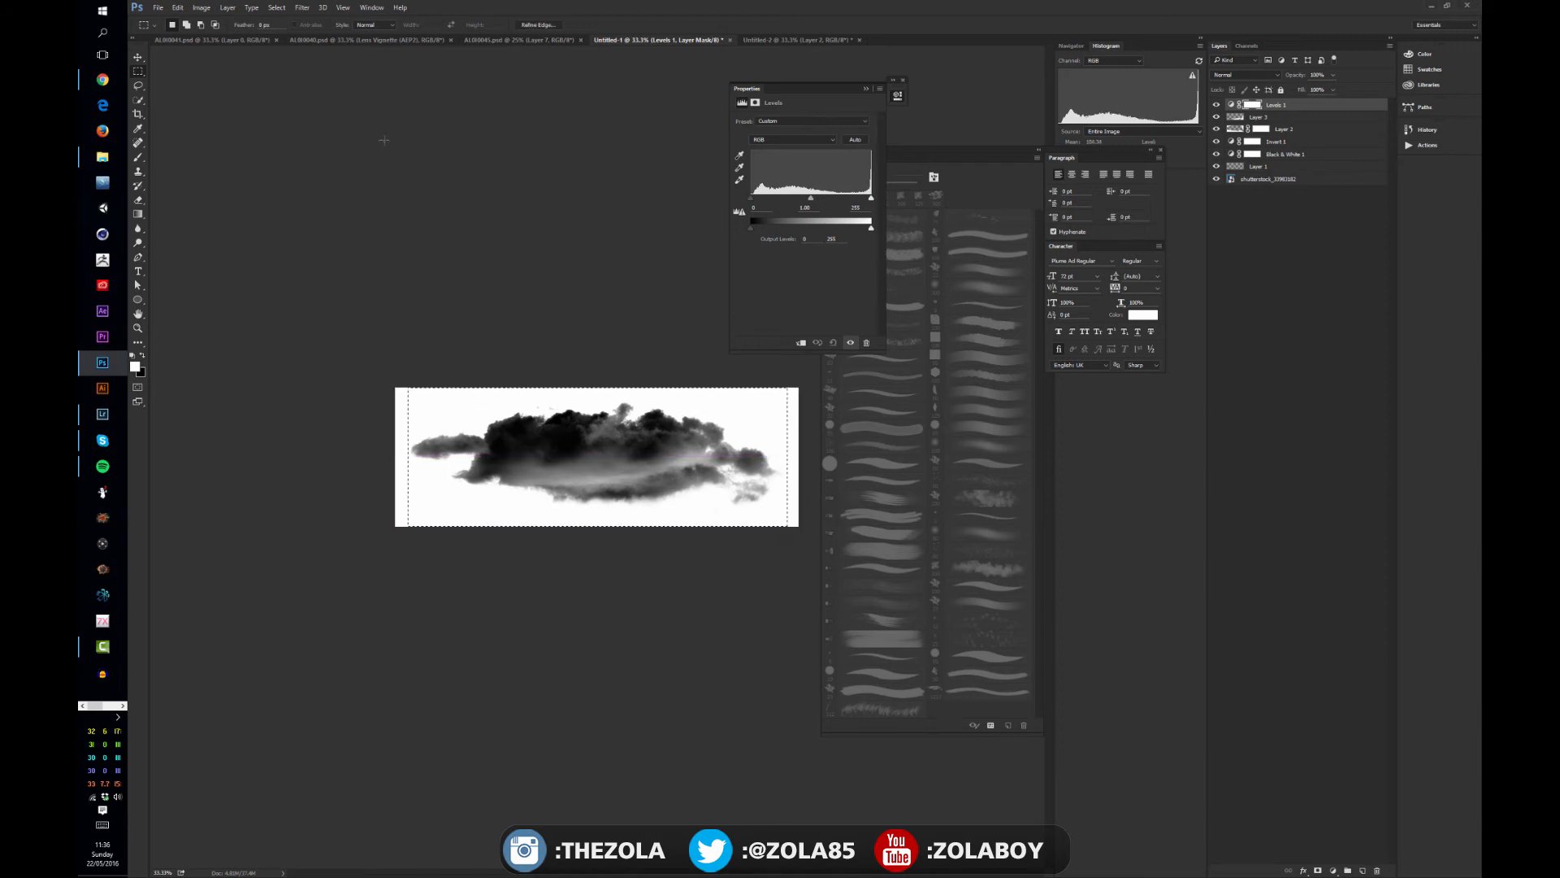
click(181, 7)
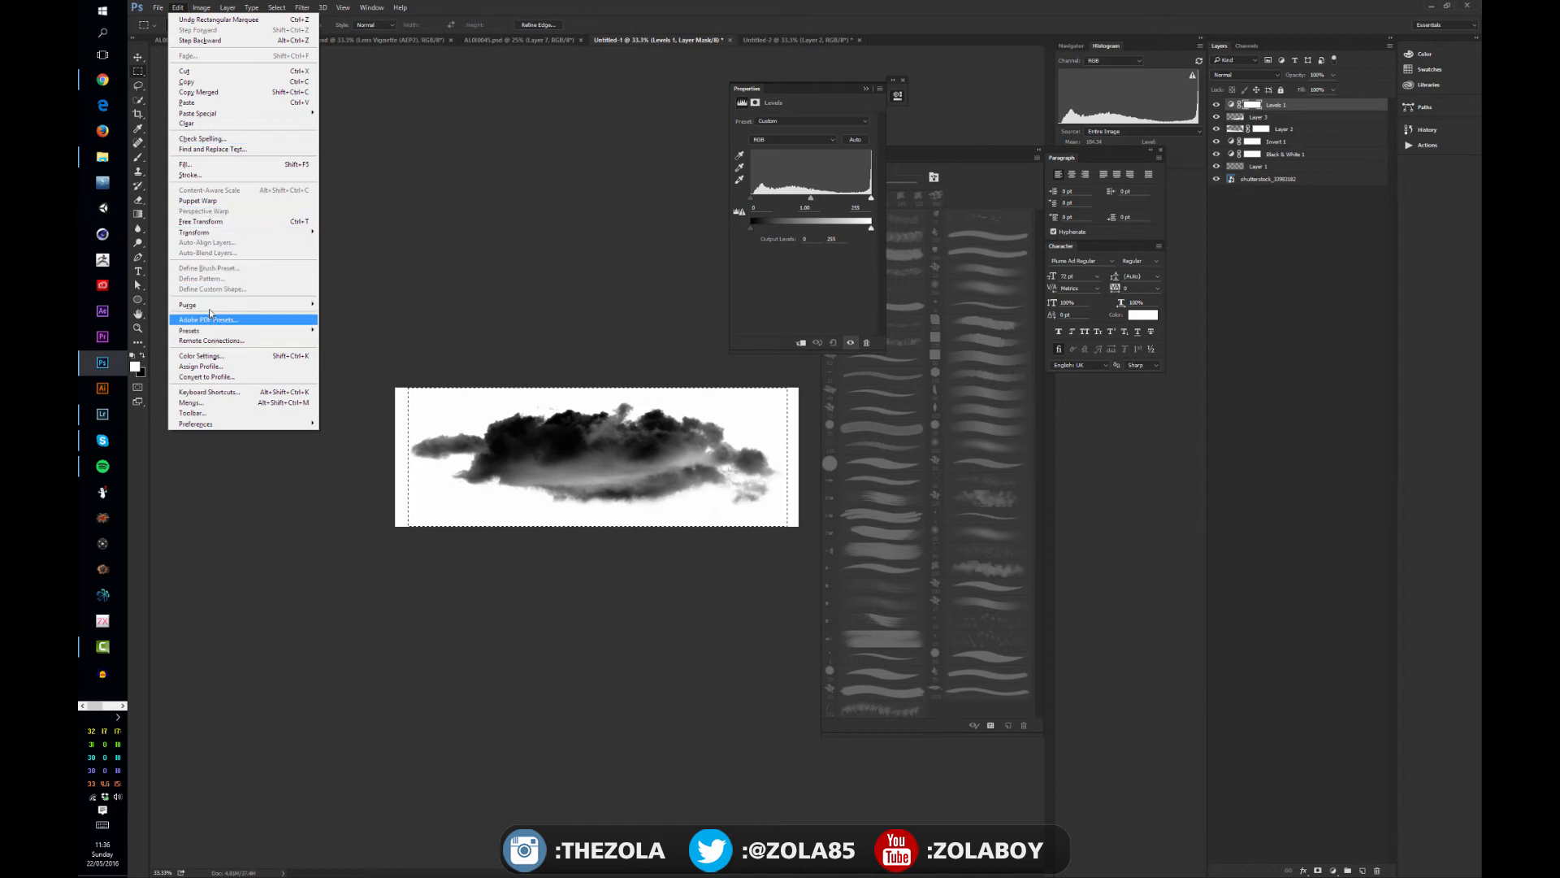
click(1371, 216)
key(ctrl+shift+alt+e)
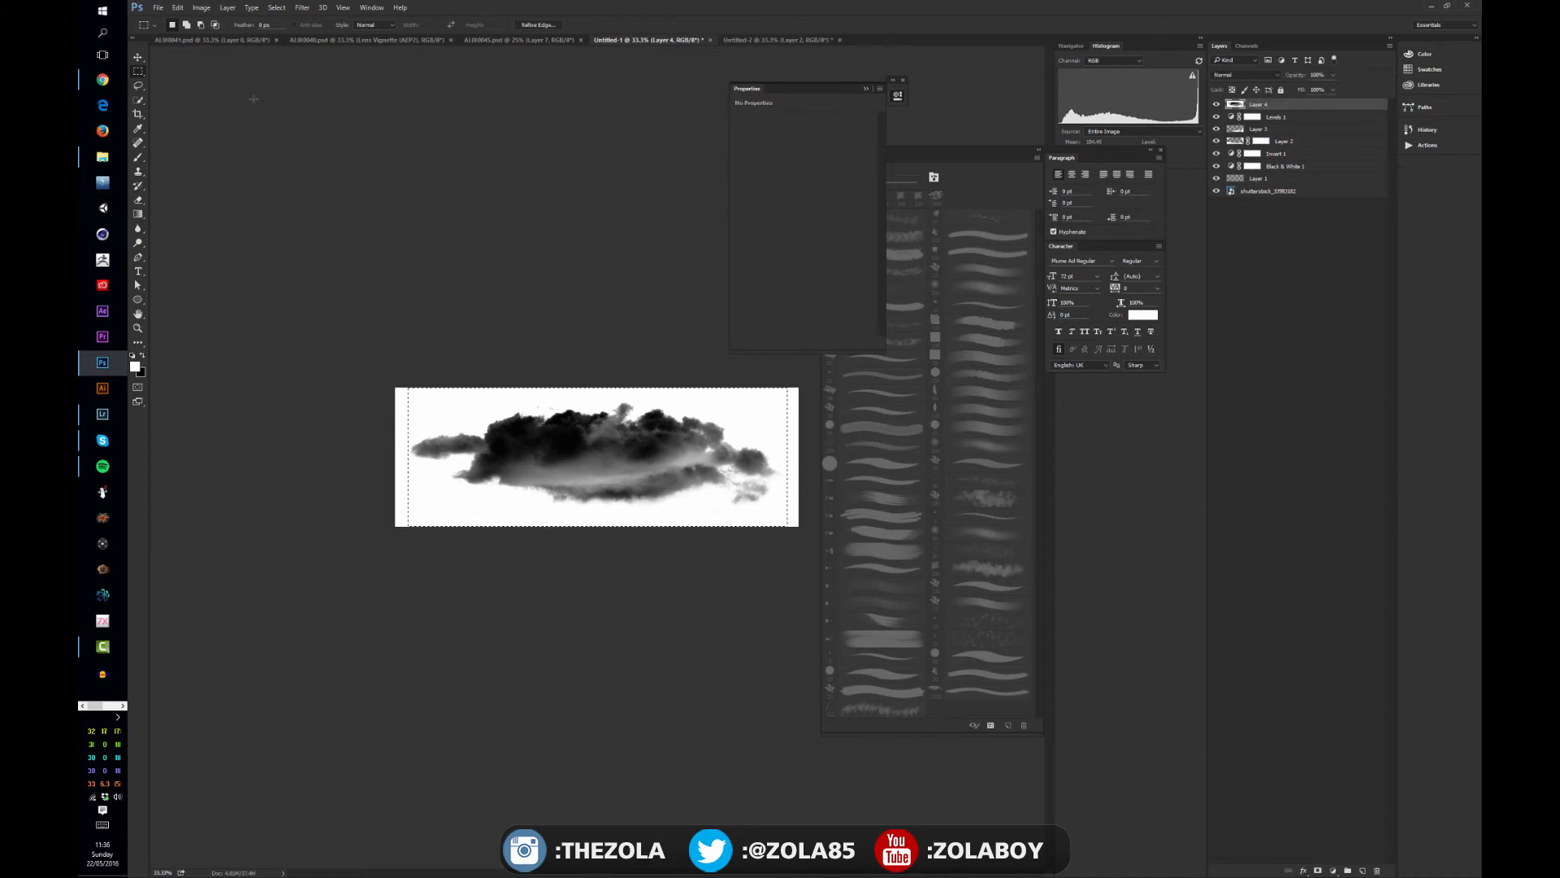
- Review the layer merging commands, and clear both the layer selection and the rectangular marquee around the cloud
click(178, 8)
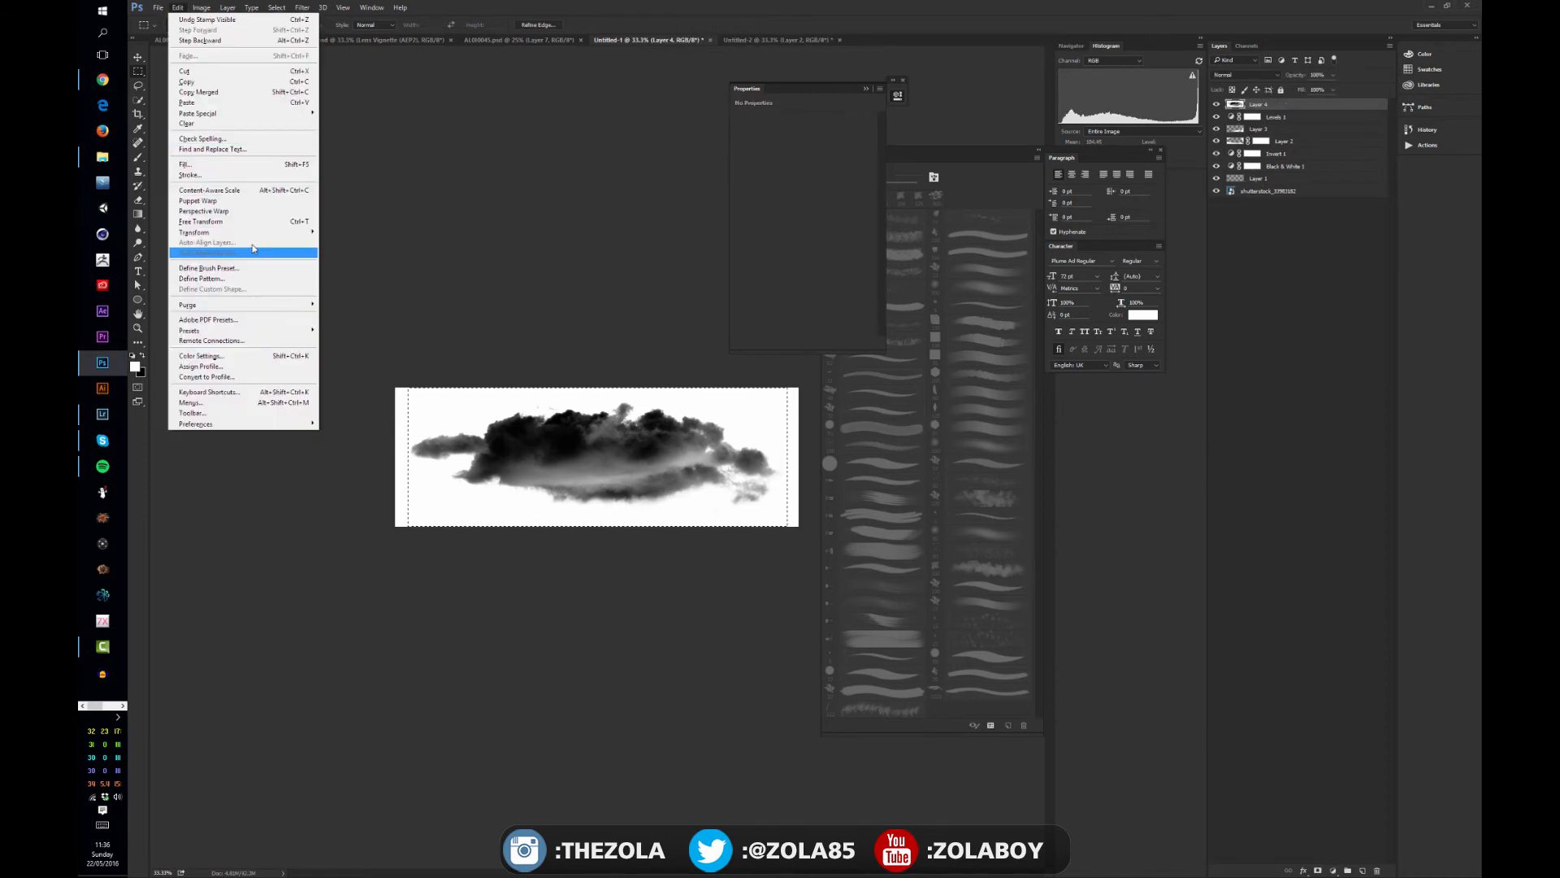
click(1306, 118)
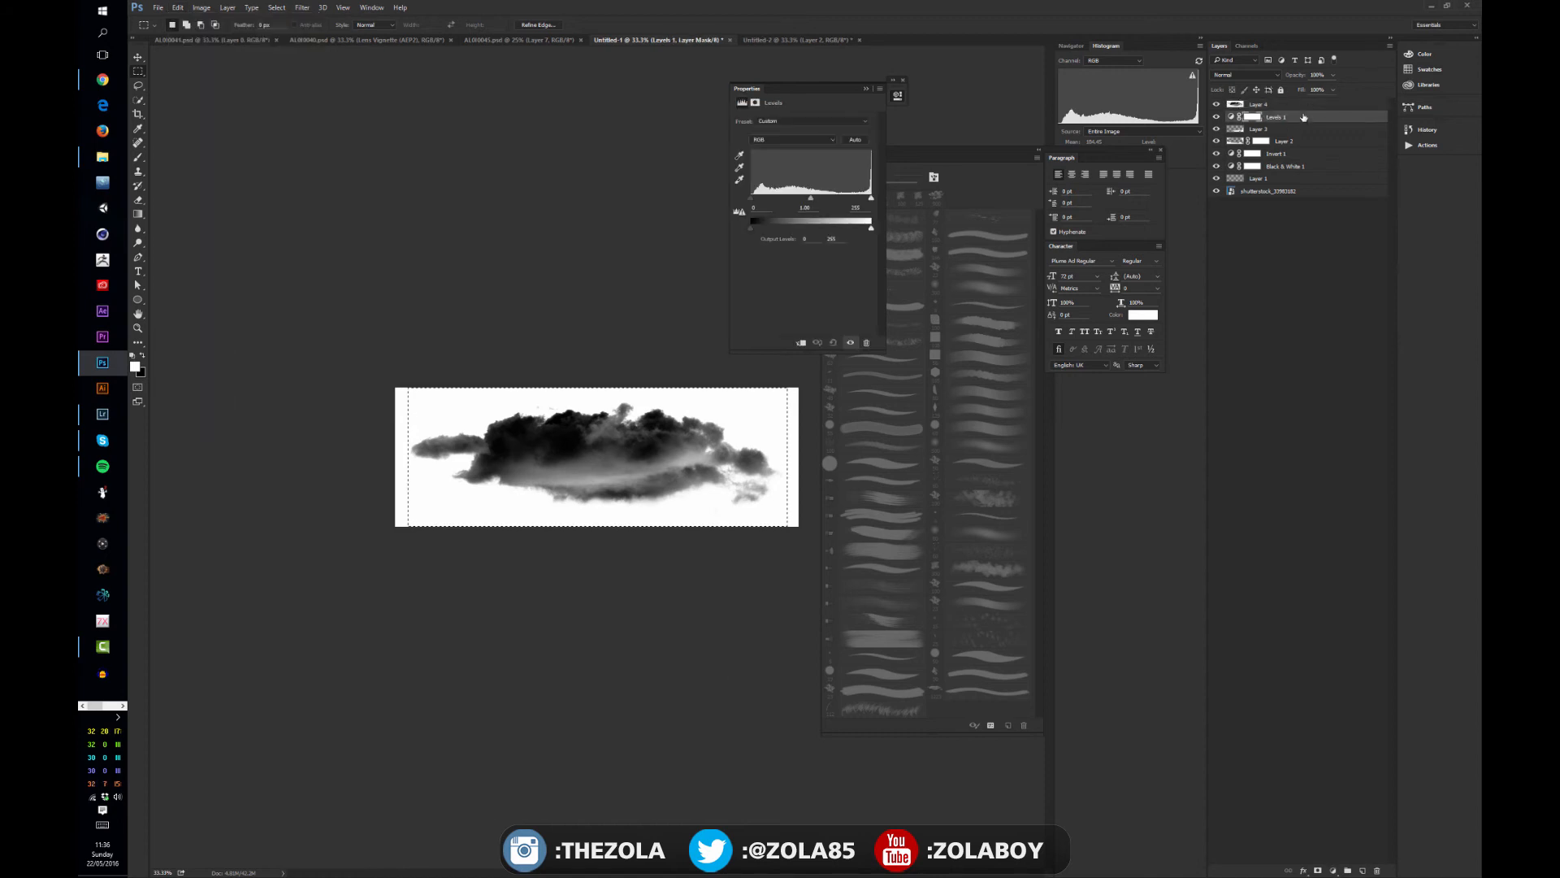
click(1274, 108)
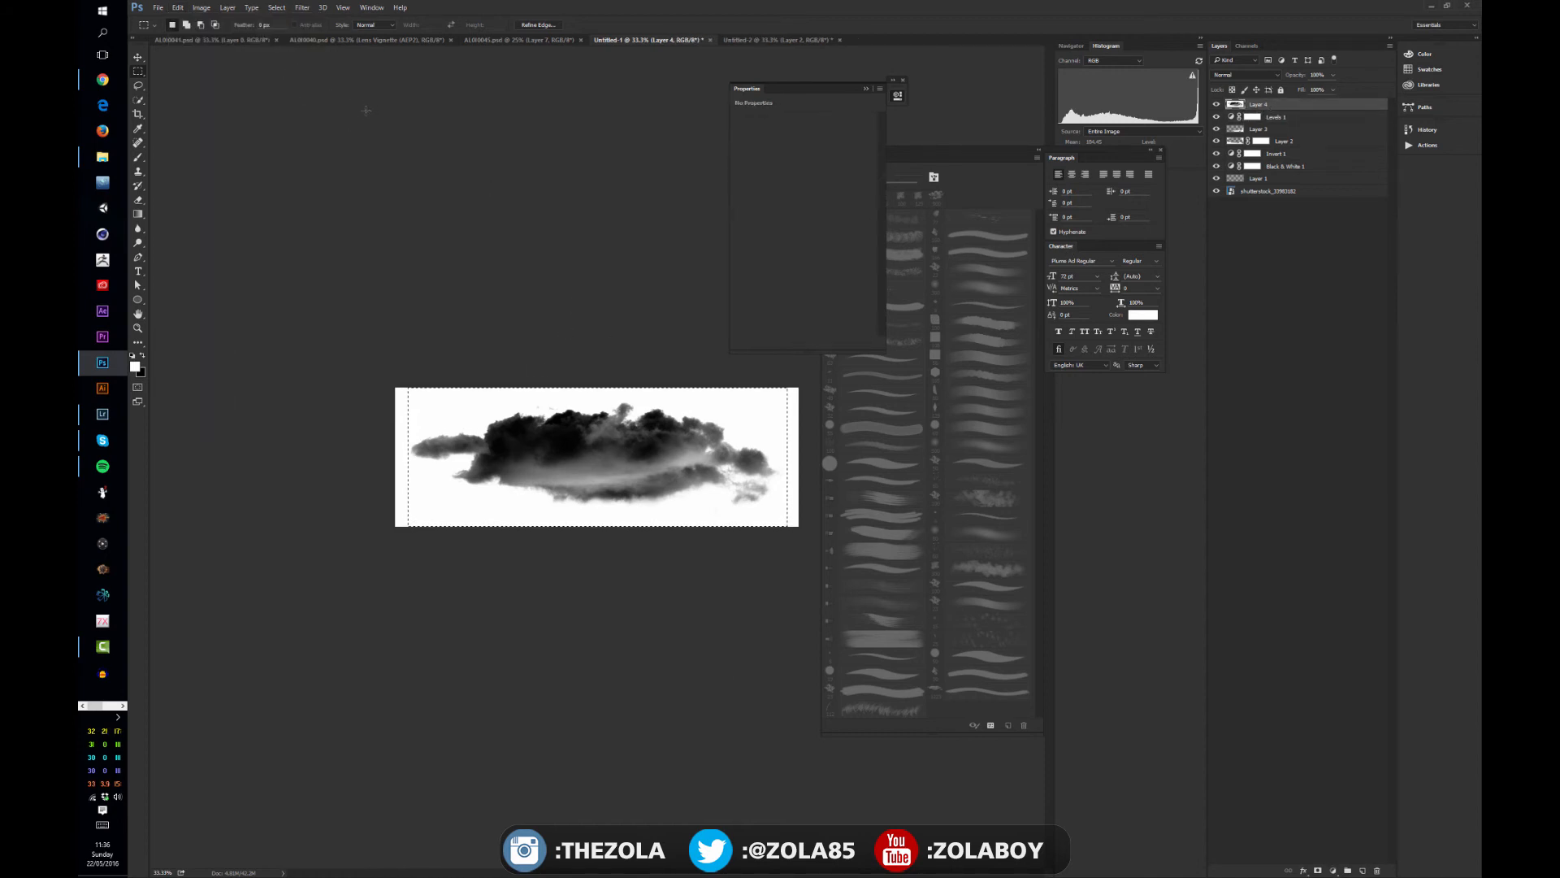
click(204, 7)
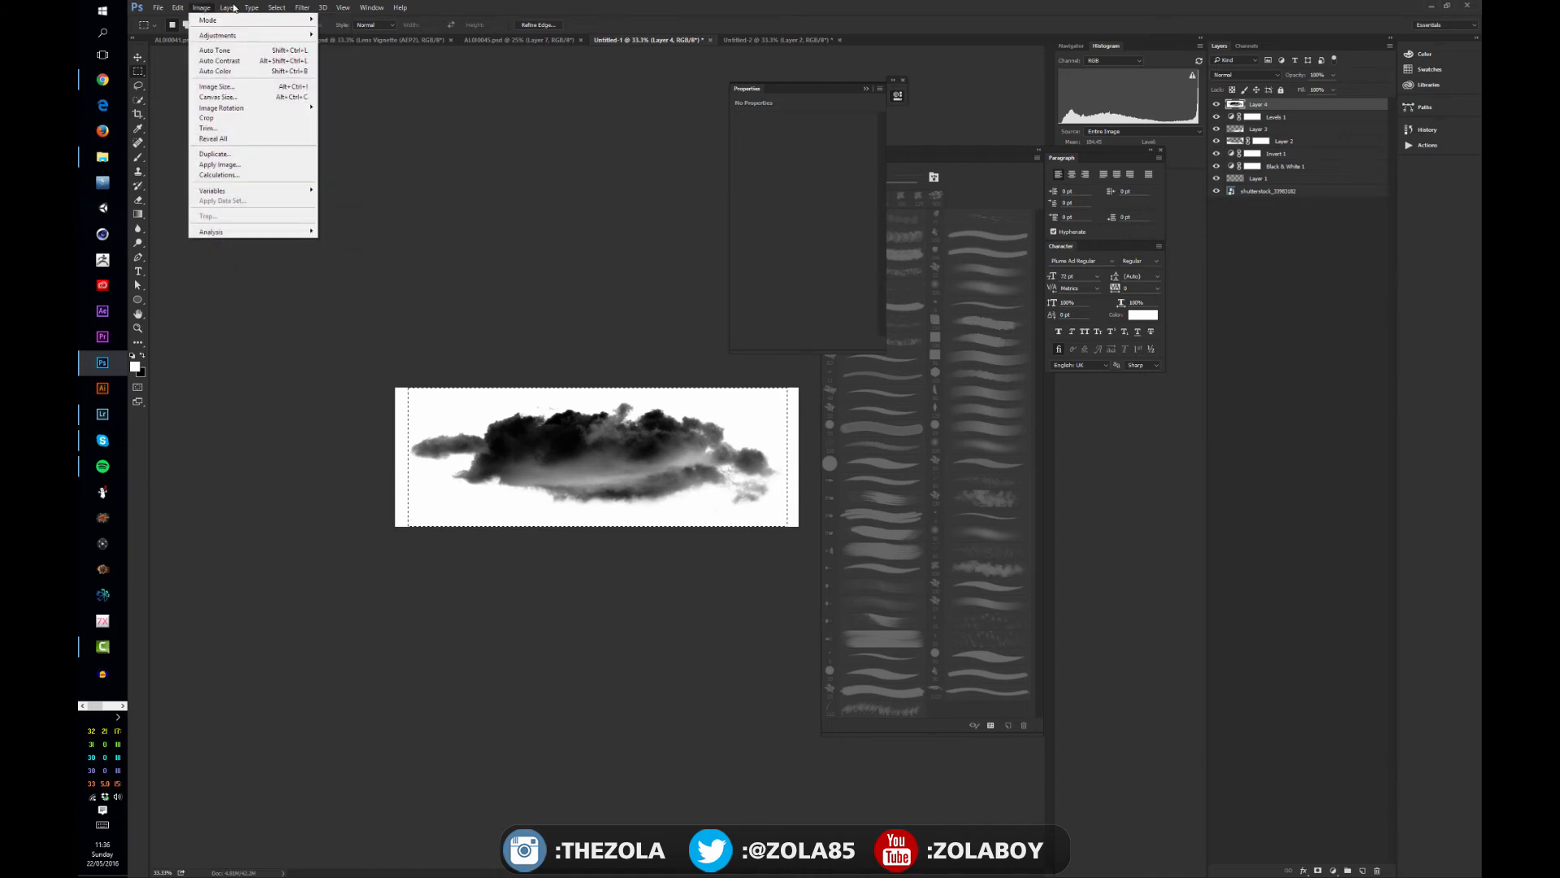
mouse_move(227, 7)
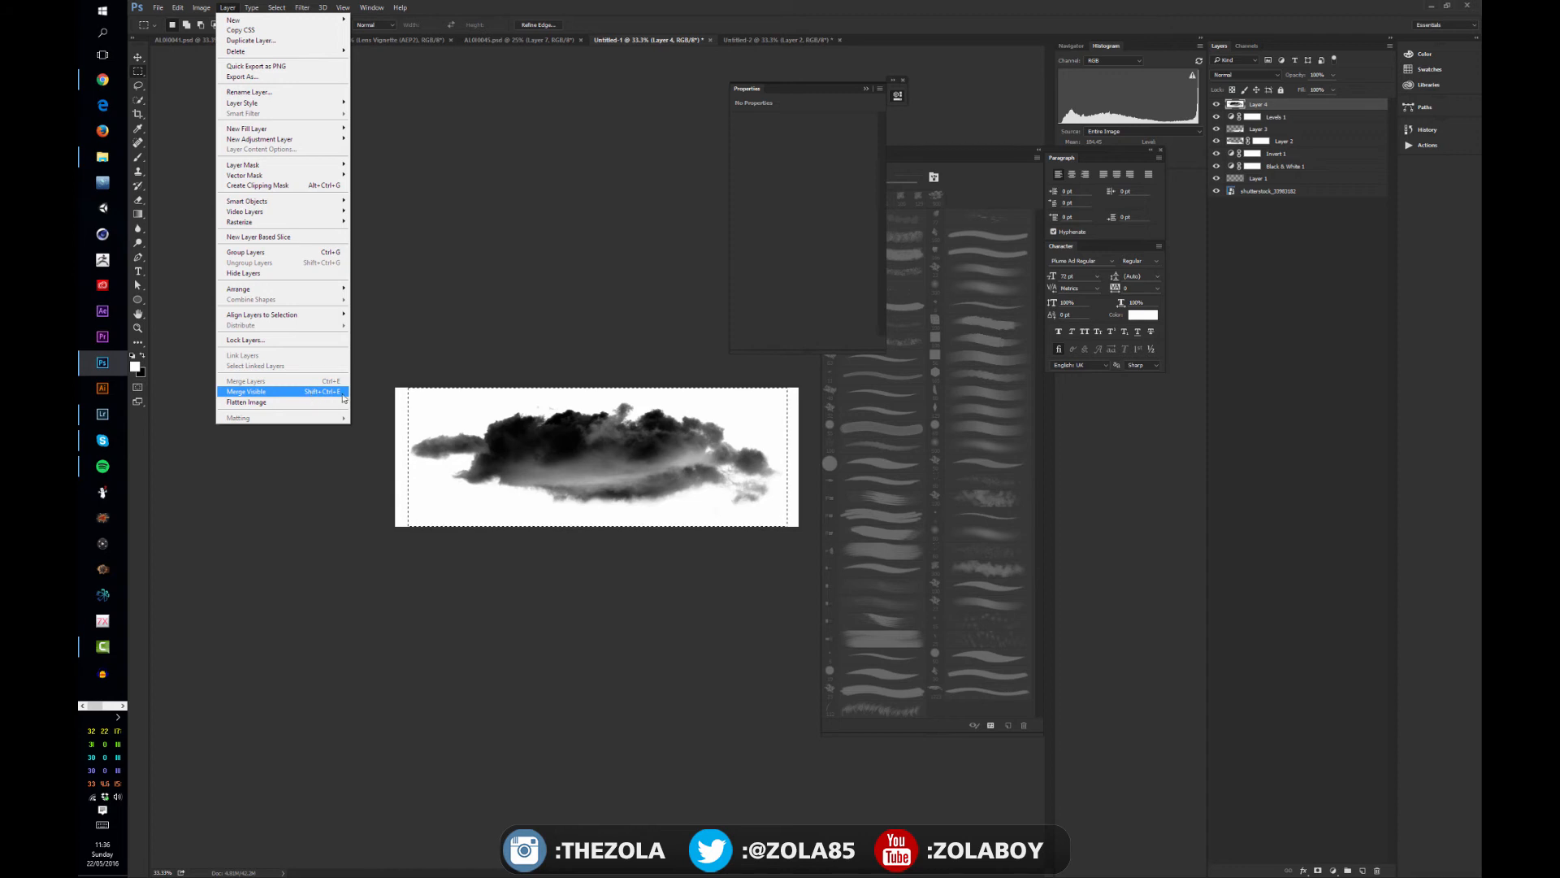
click(1310, 243)
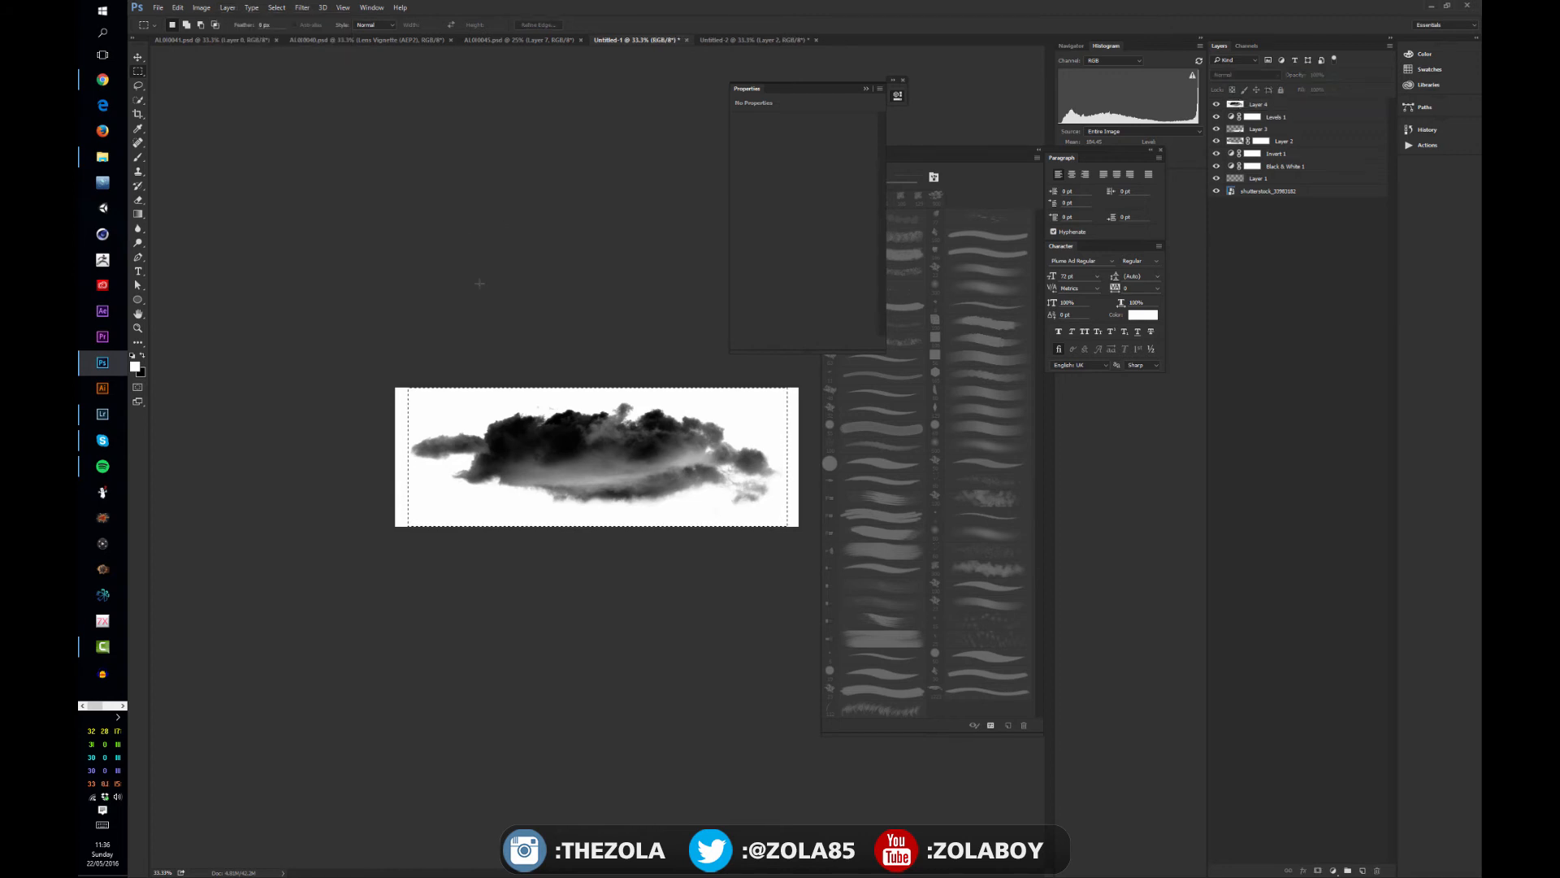
key(ctrl+d)
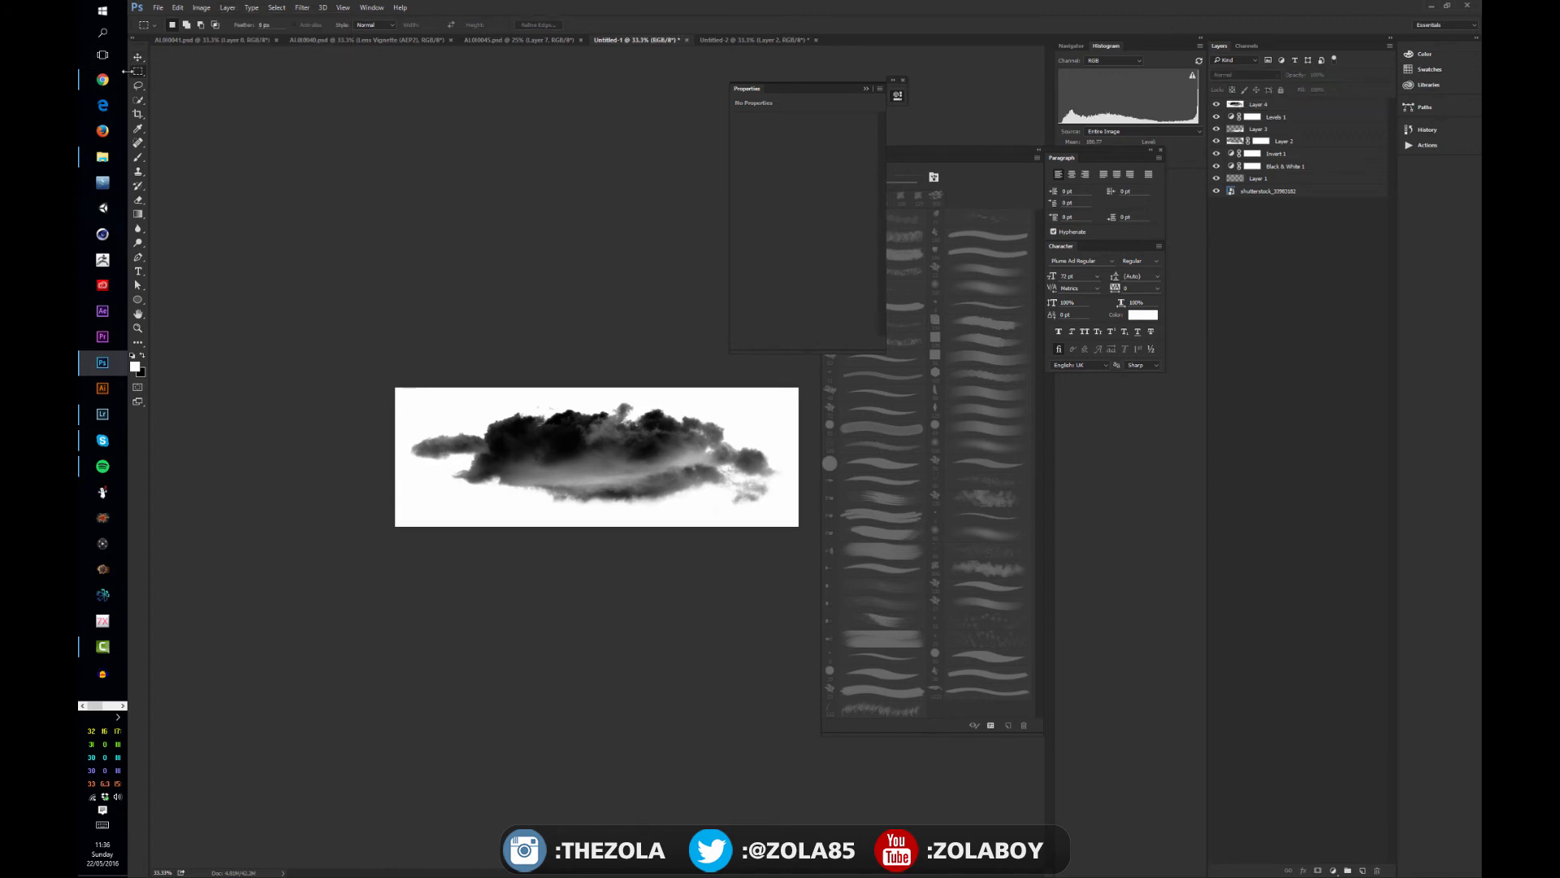
- Marquee-select the whole cloud, define it as a brush preset named "Cloud Brush", and deselect it
drag(408, 381, 793, 535)
click(177, 7)
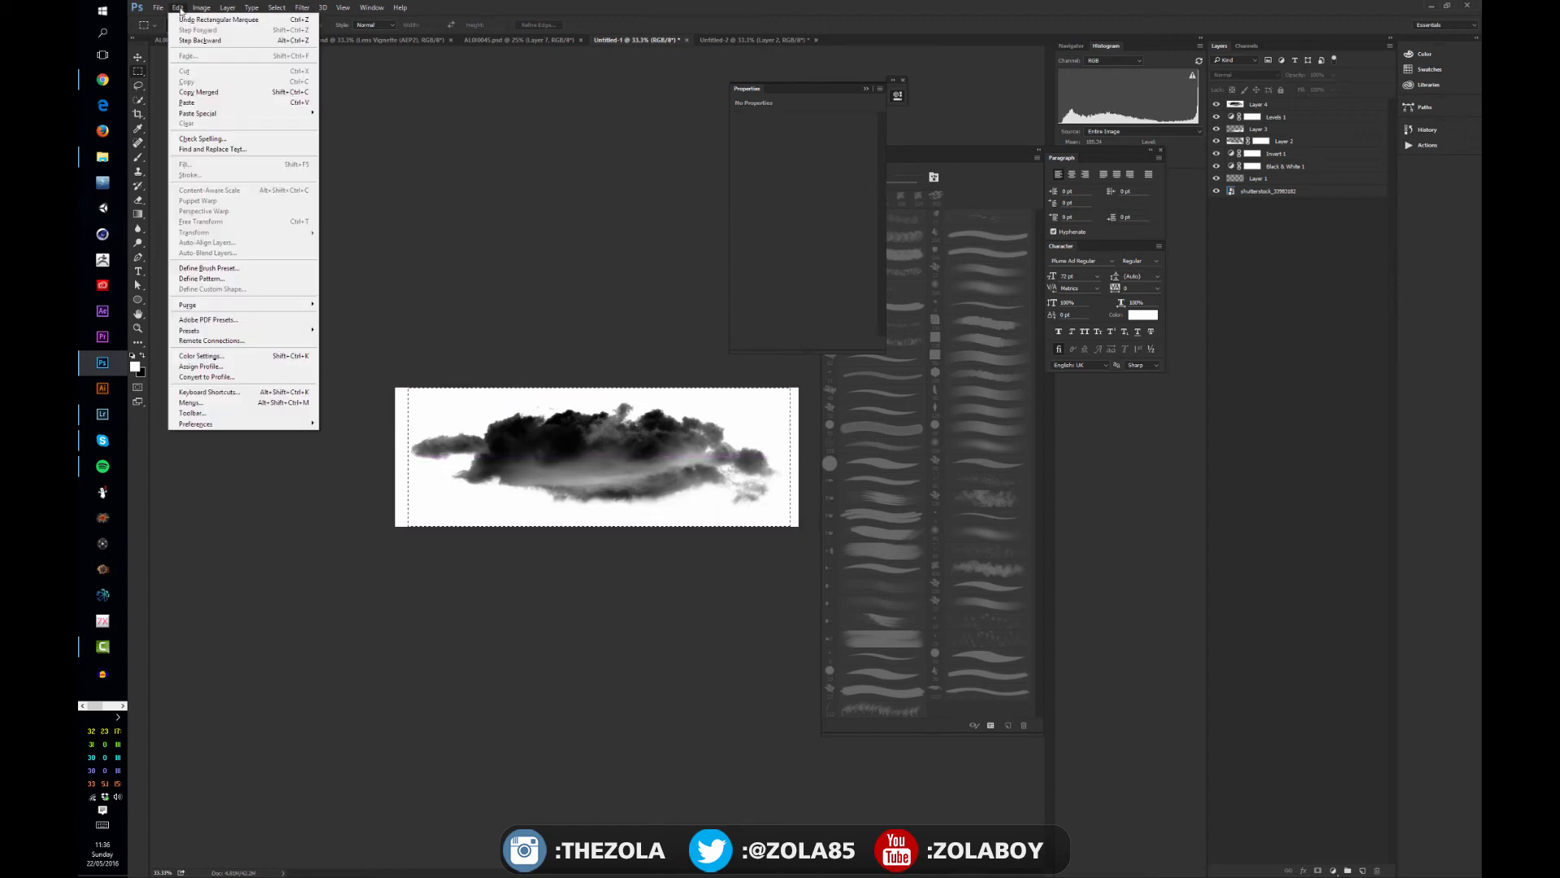
click(228, 268)
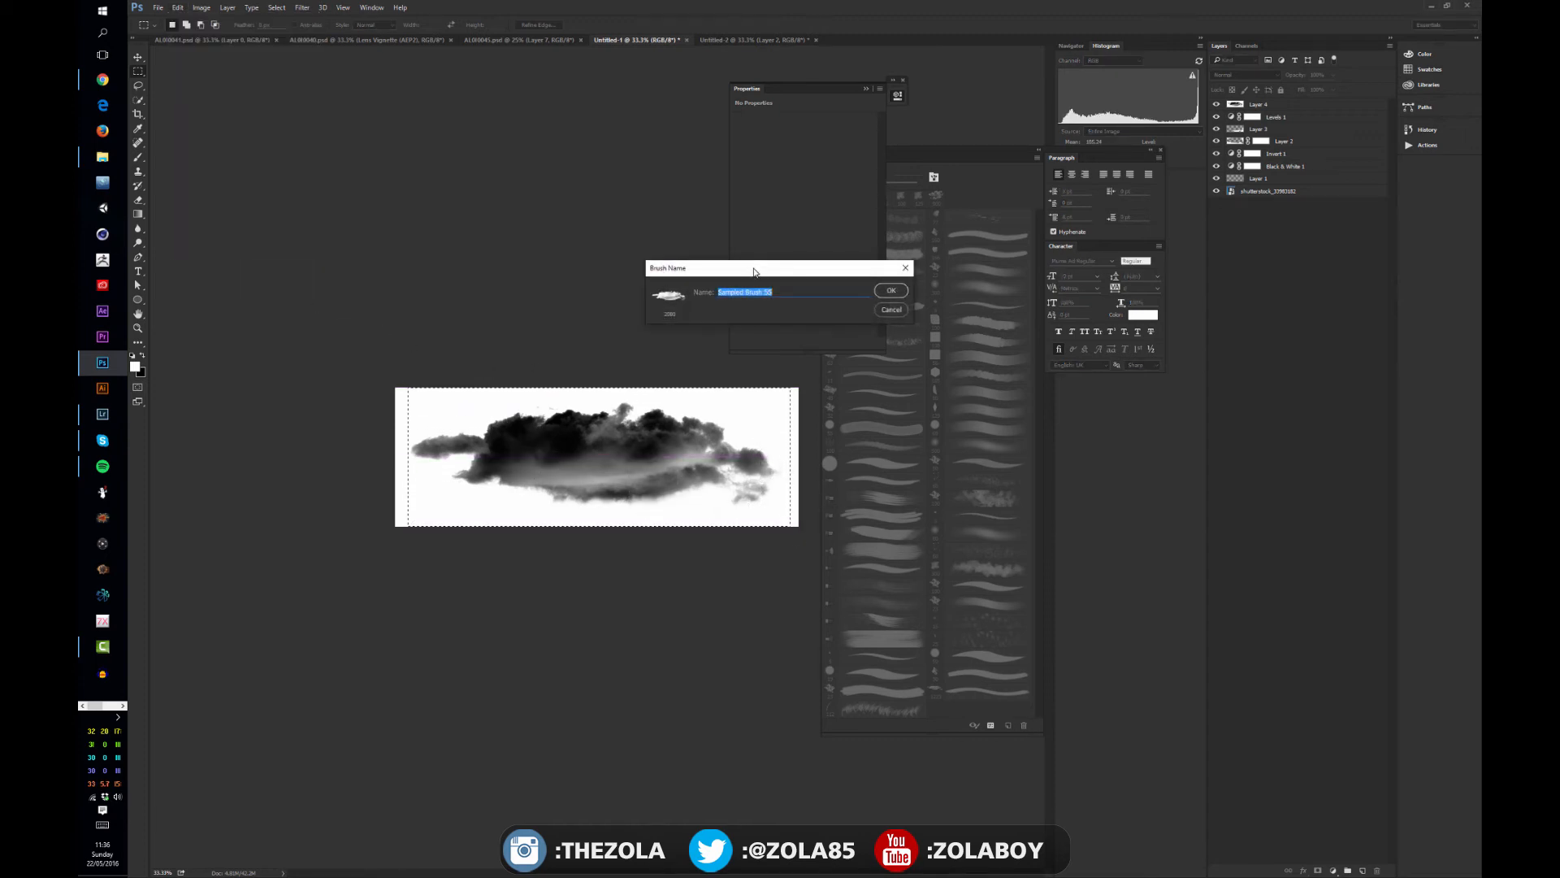
drag(753, 272, 503, 254)
text(Cloud Brus)
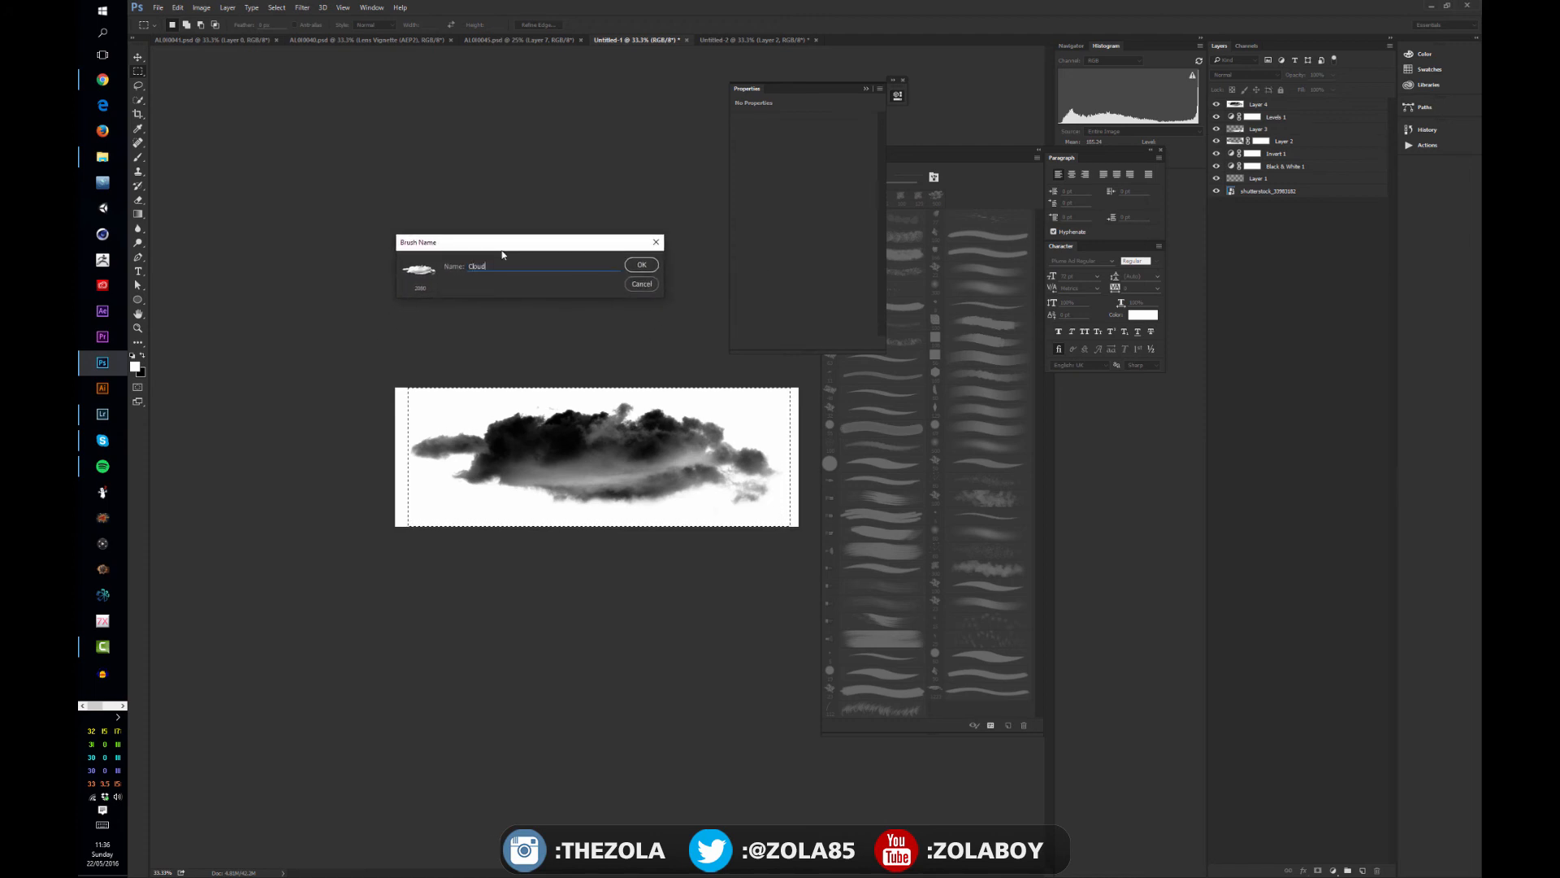
click(640, 265)
key(v)
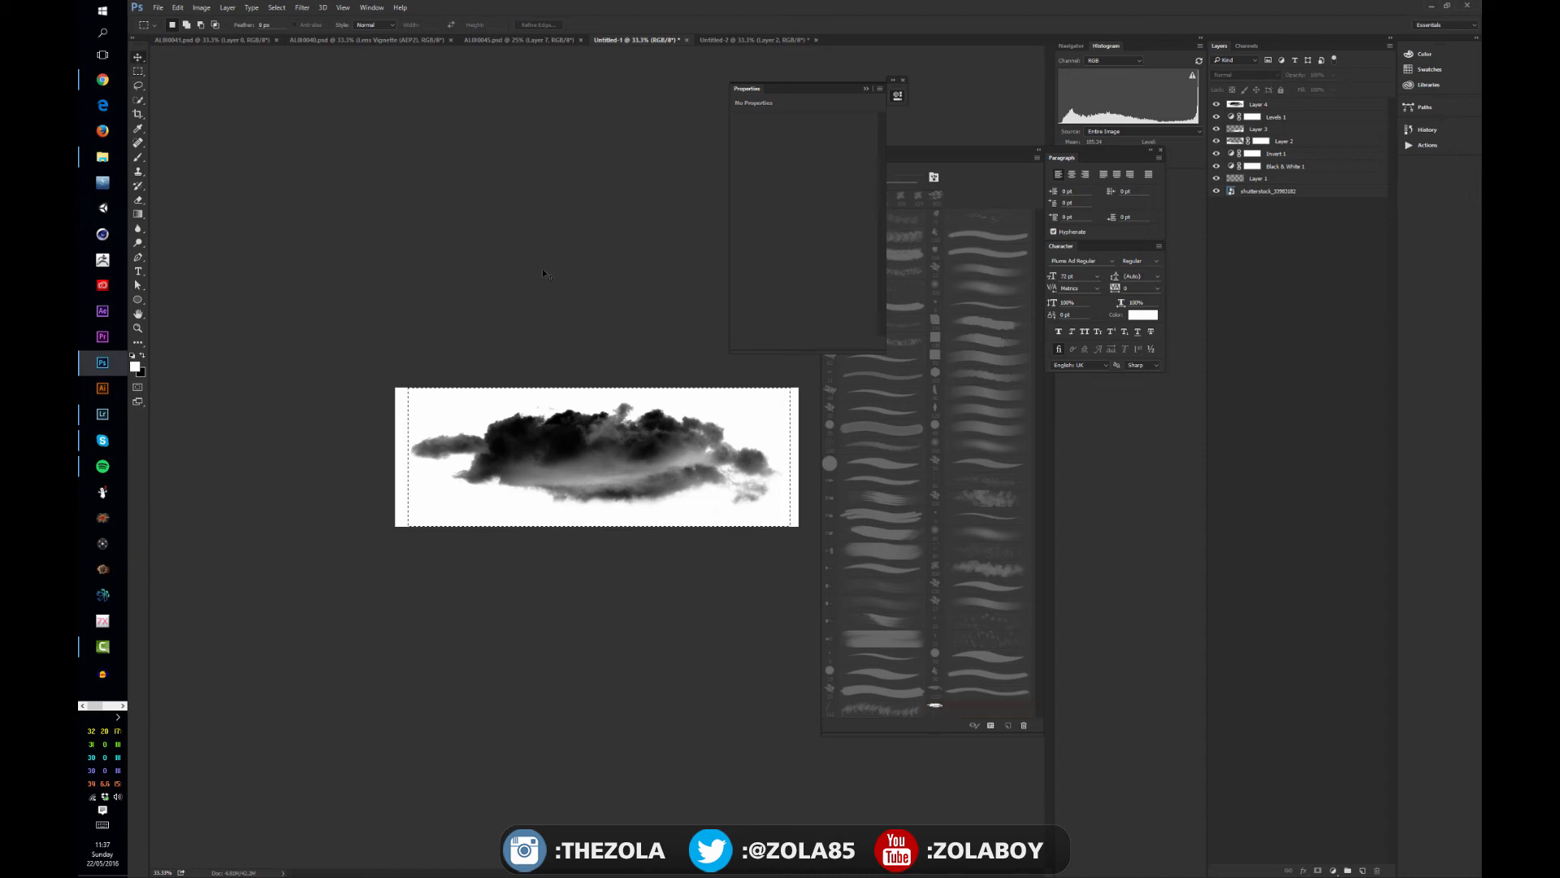
key(ctrl+d)
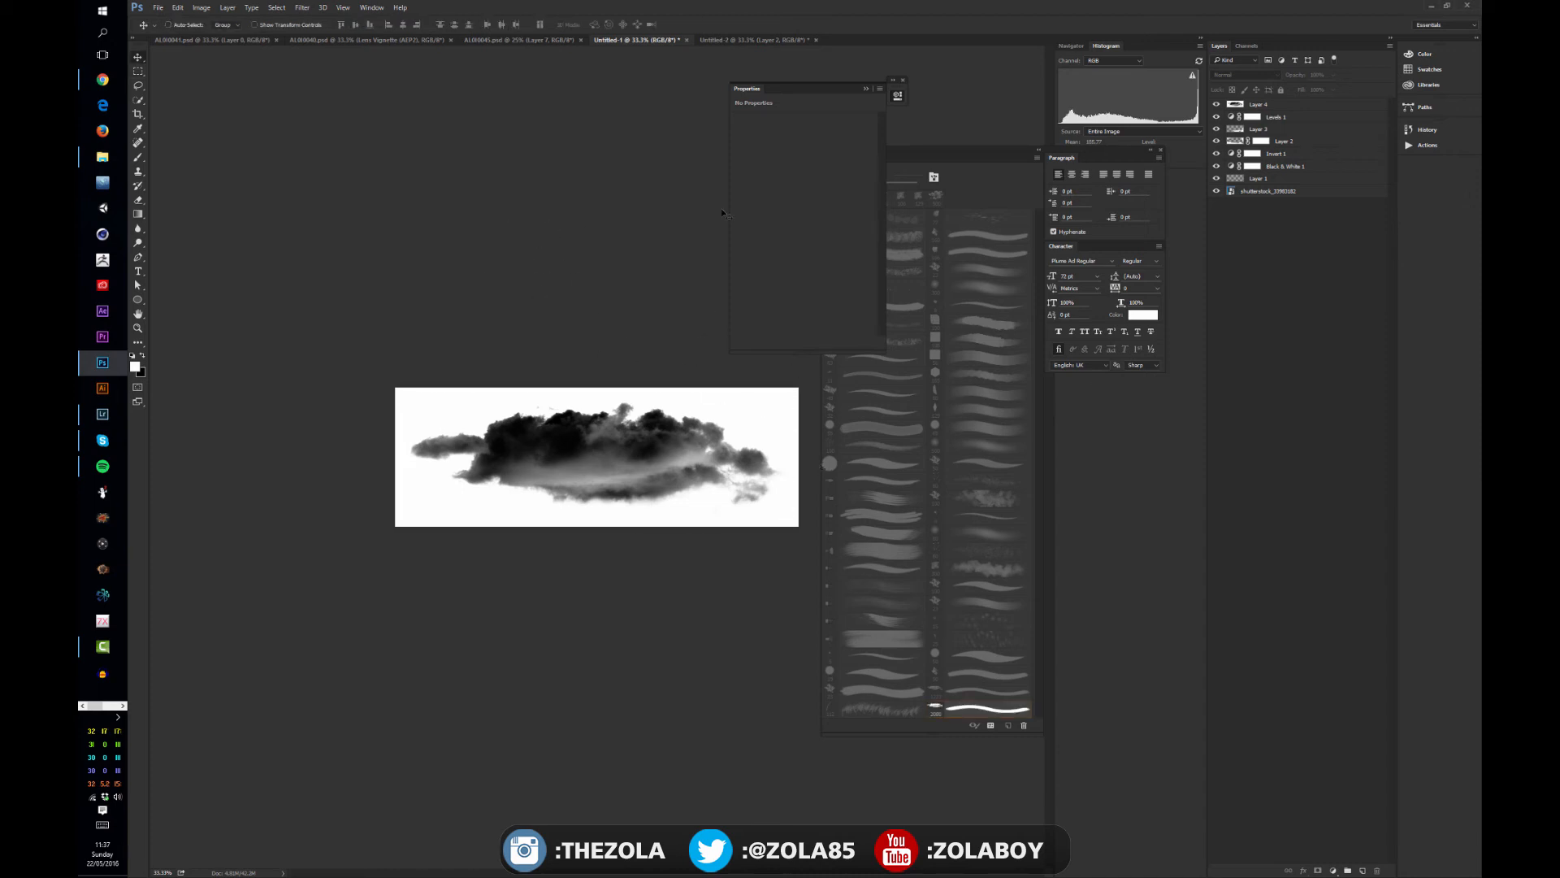
- Move the brush presets slightly and create a new blank document with a transparent background
drag(952, 152, 954, 145)
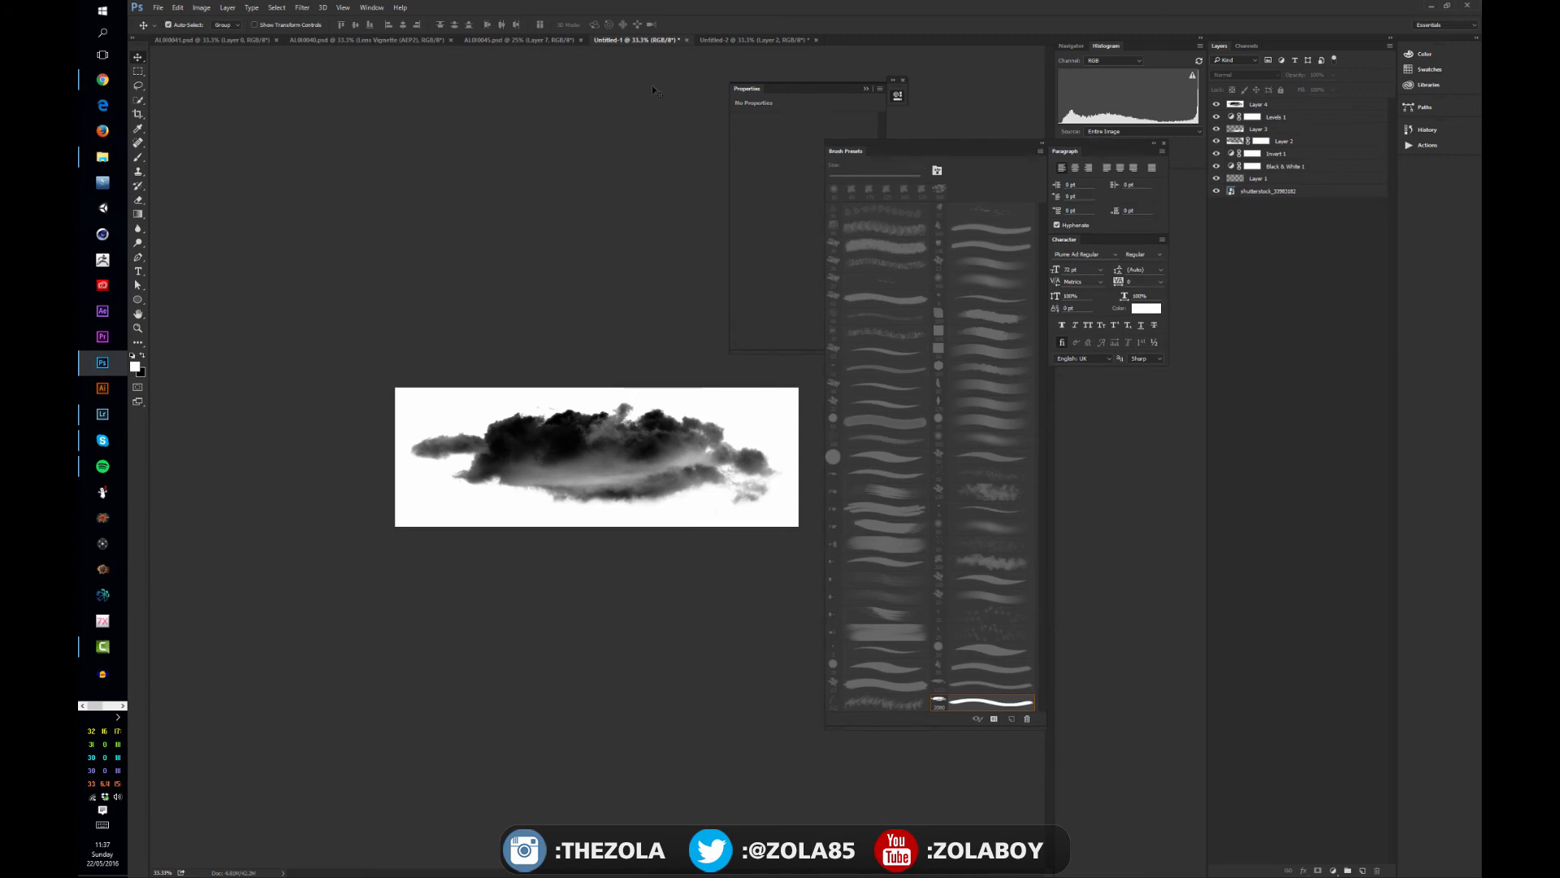
click(728, 39)
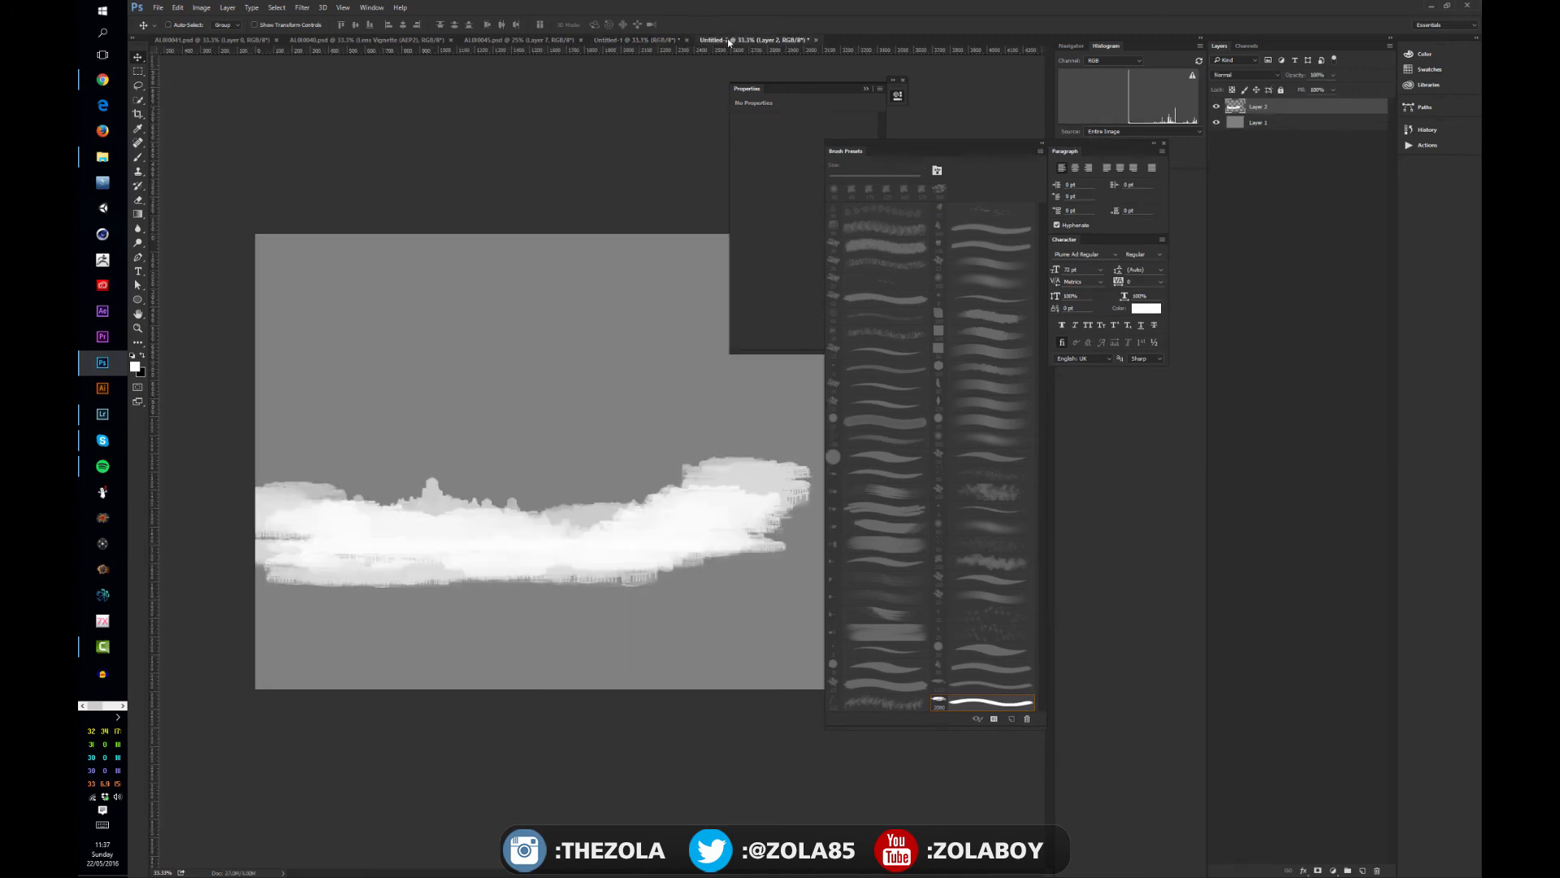
key(ctrl+n)
key(Return)
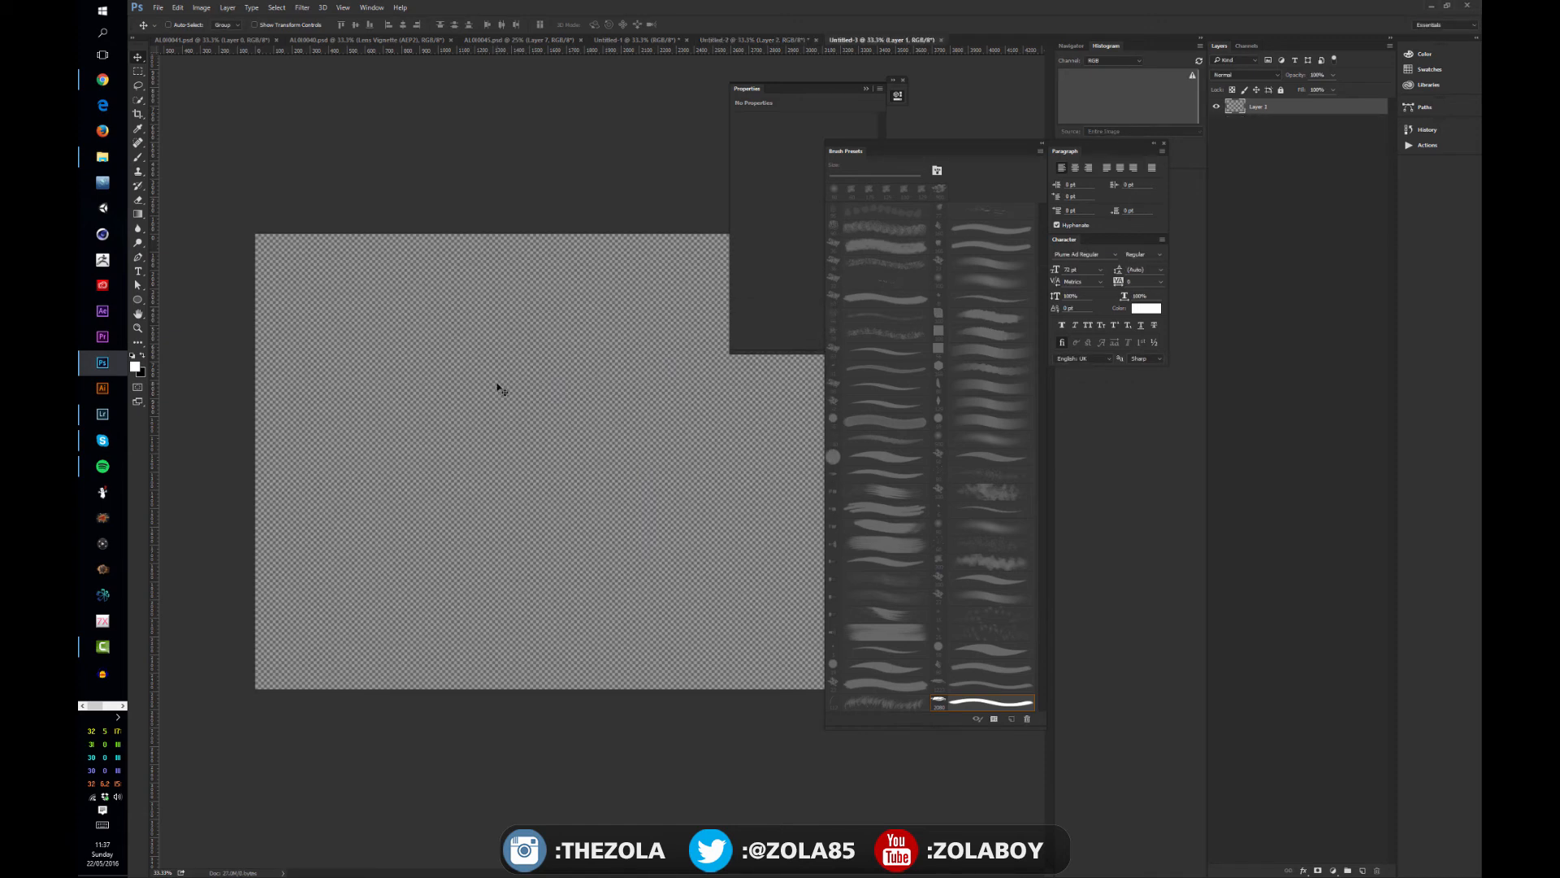
- Fill the blank layer with a solid sky-blue colour using the Fill command's custom Color option
key(shift+F5)
click(736, 266)
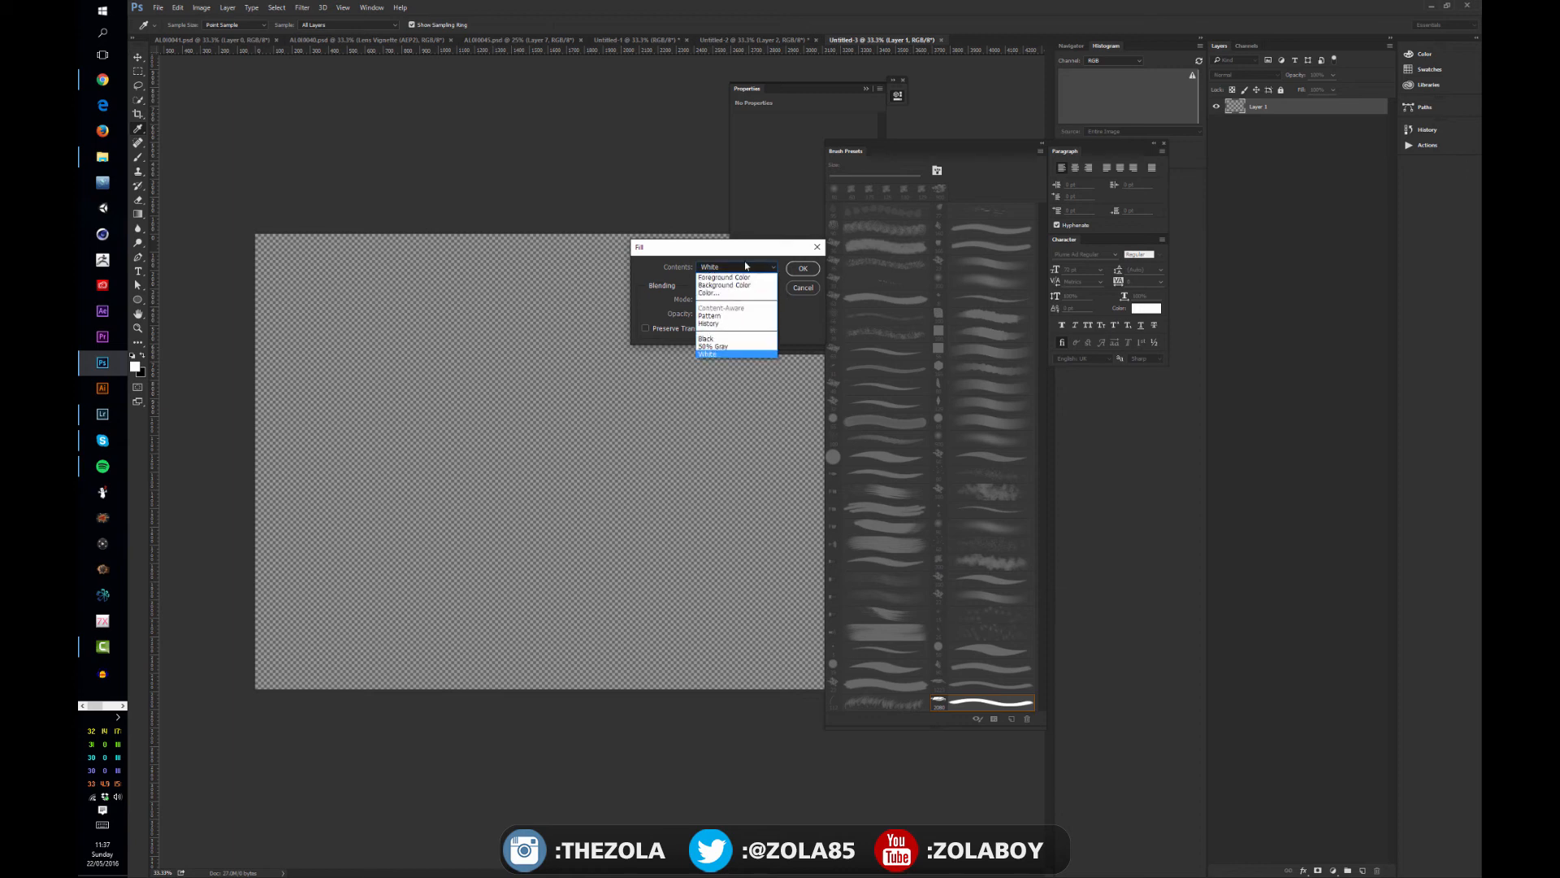
click(705, 293)
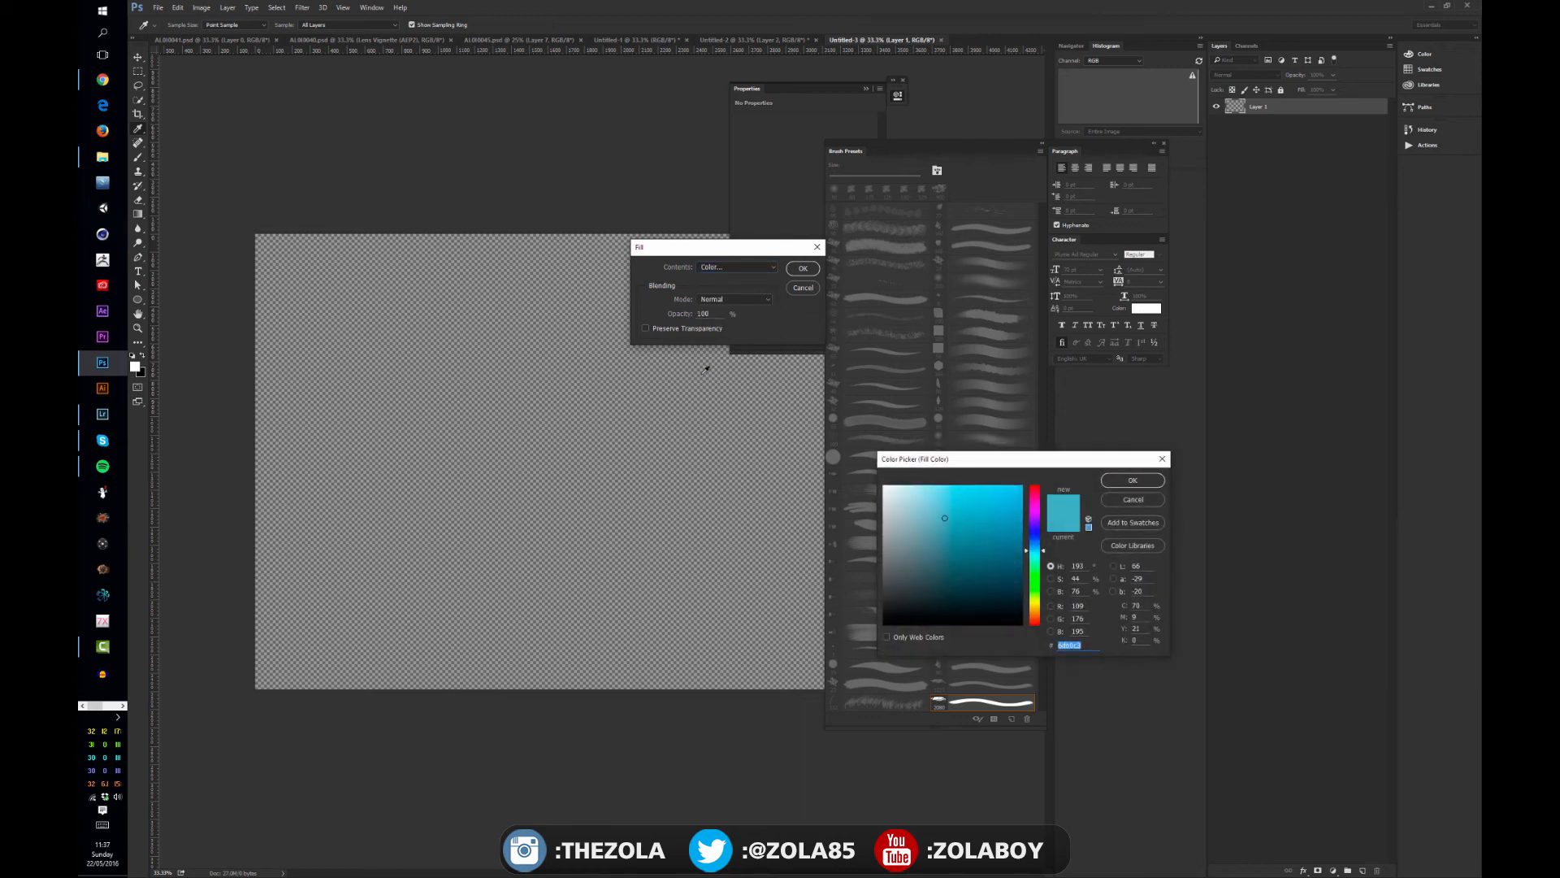
click(1129, 479)
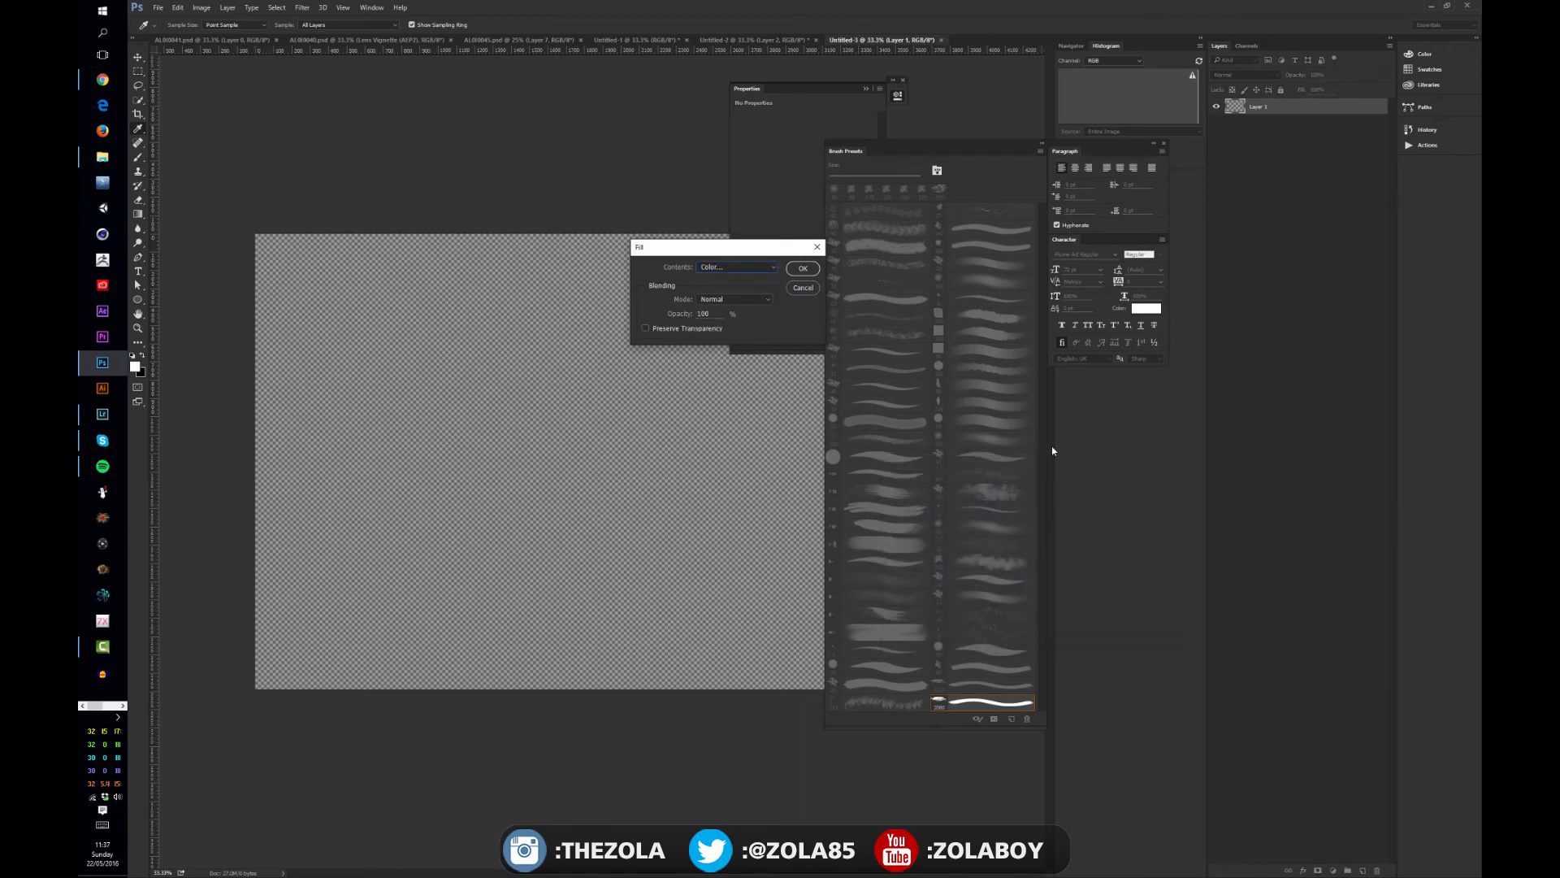
click(801, 269)
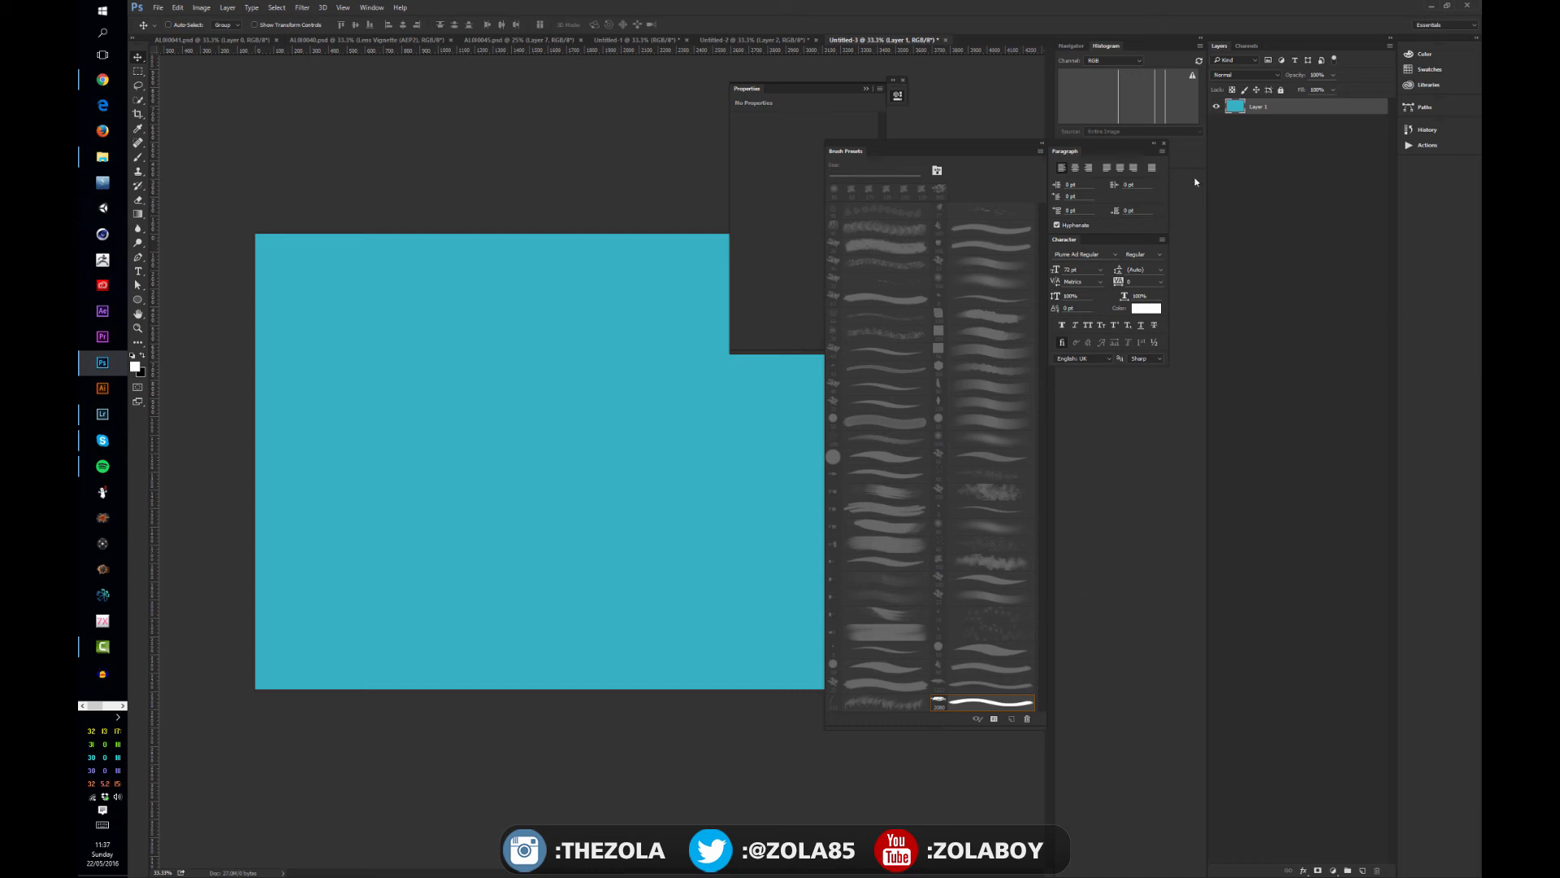
- Add a new layer above the blue fill and stamp three overlapping clouds on it with the new cloud brush preset
click(1362, 871)
click(979, 709)
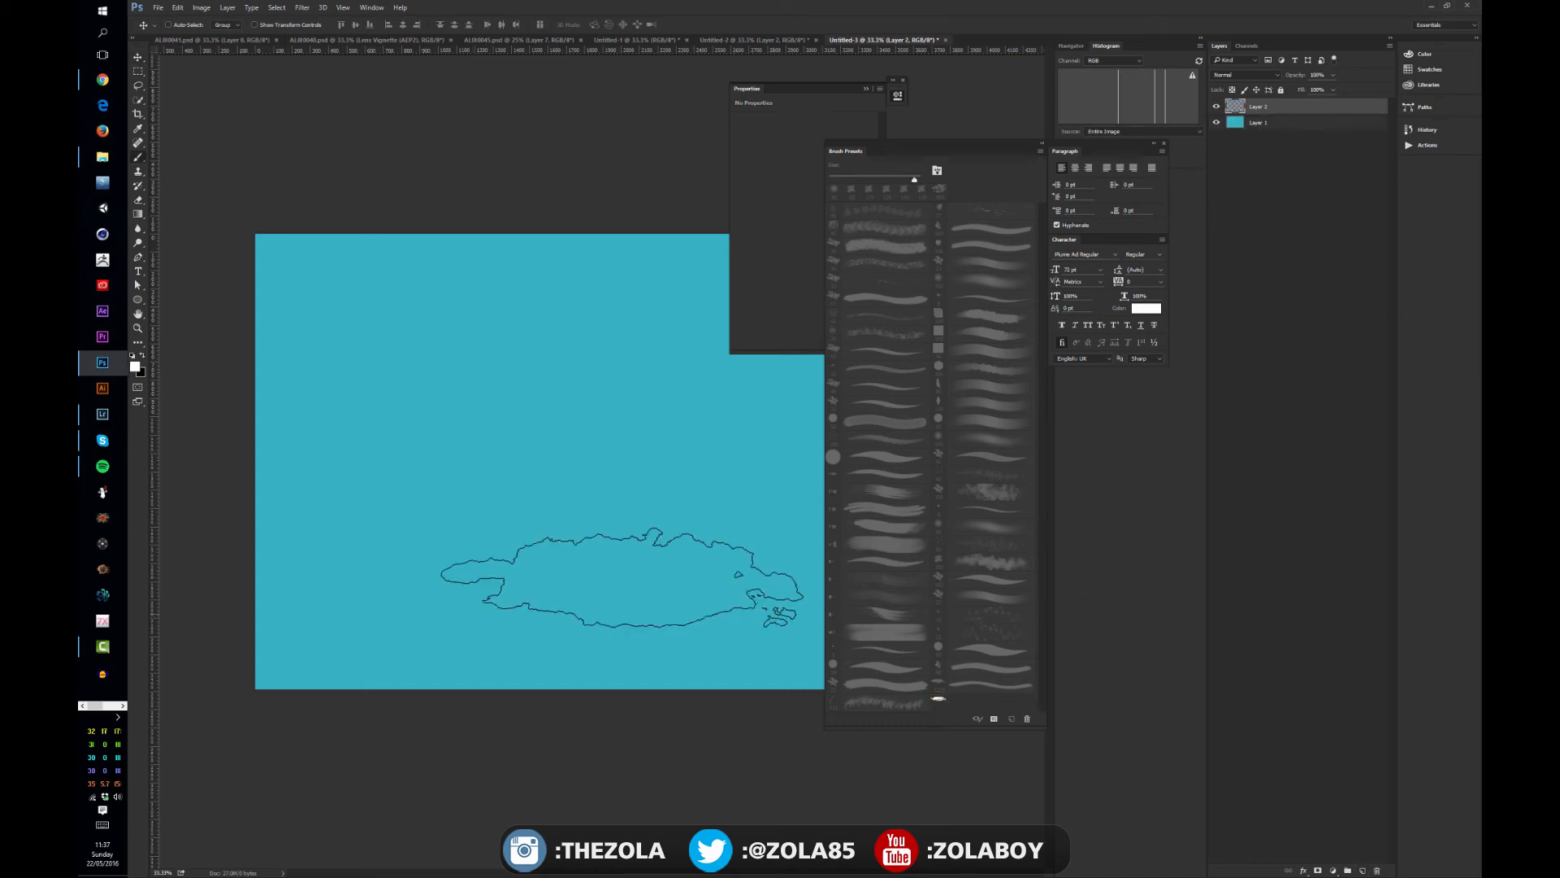
click(472, 445)
click(663, 497)
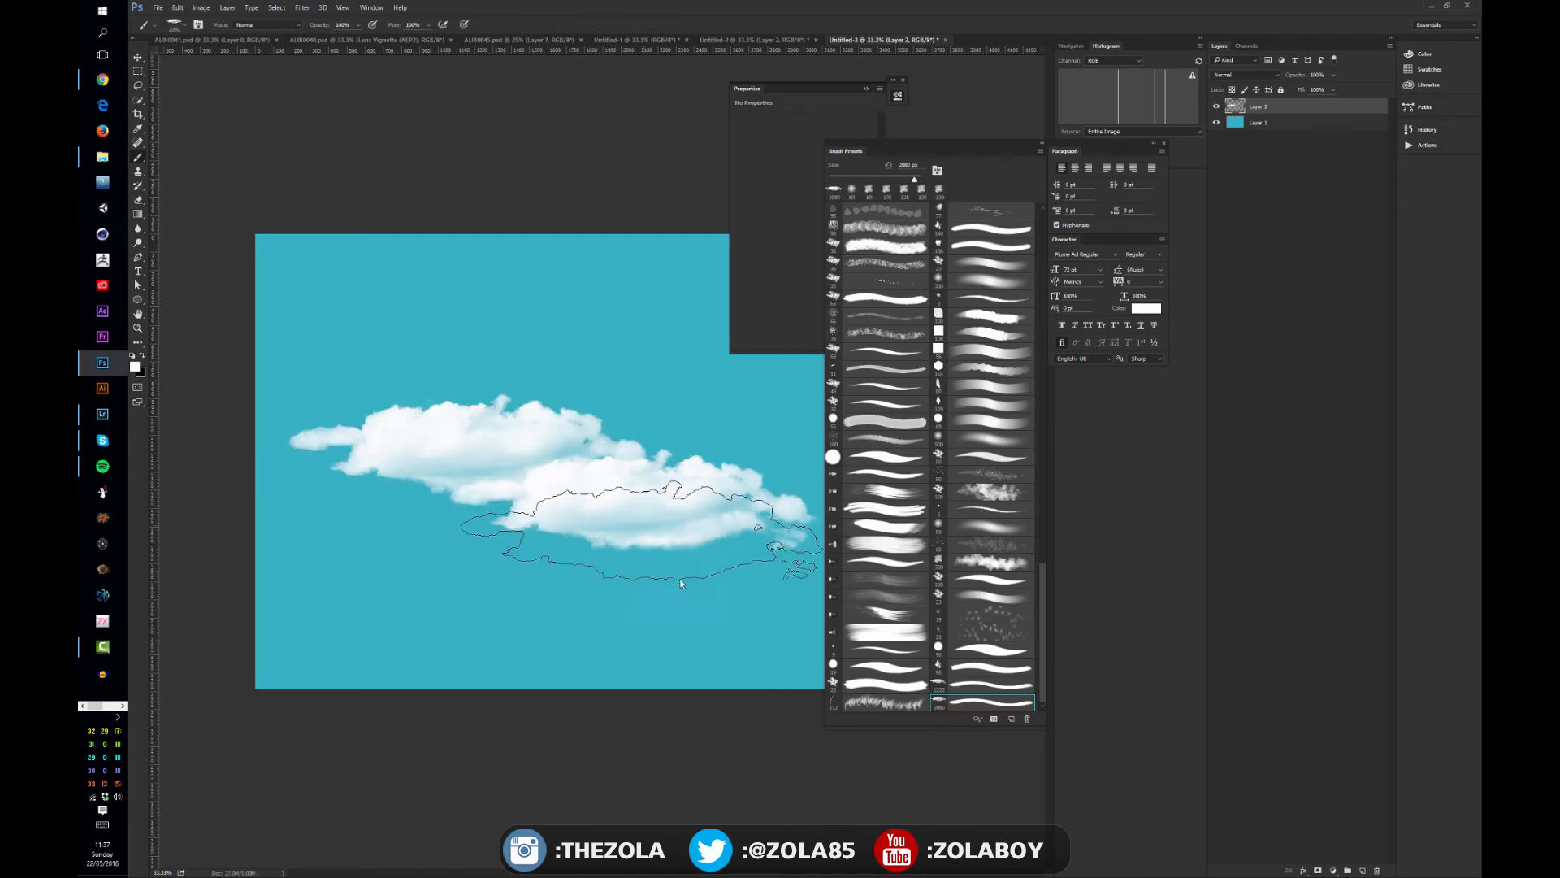
click(467, 546)
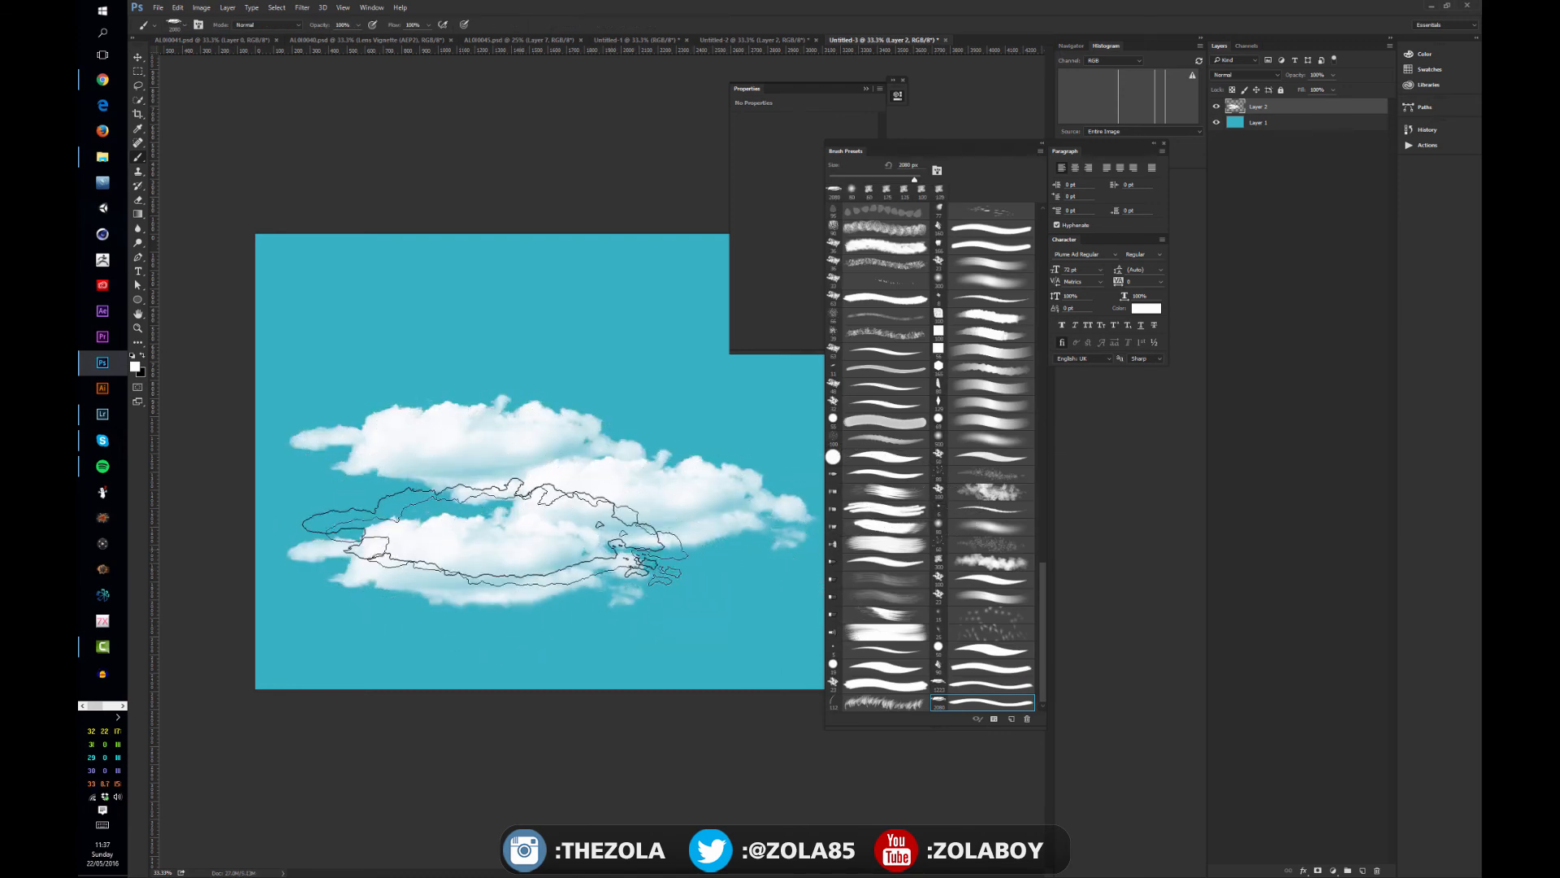
- Stamp five more overlapping clouds along the right side of the sky with the cloud brush
key(ctrl+minus)
key(ctrl+minus)
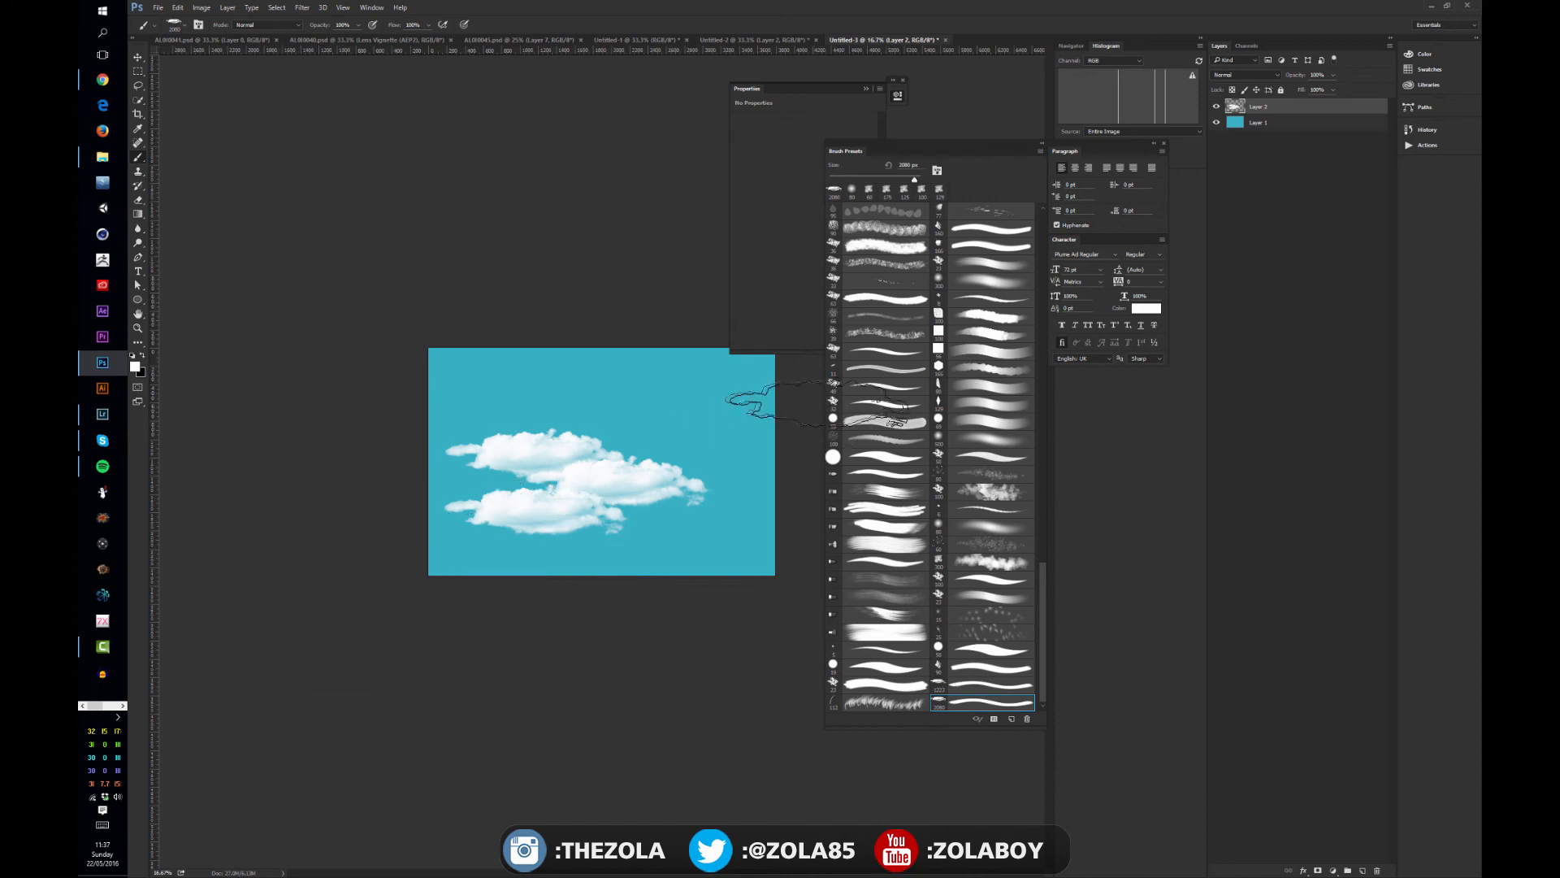
click(715, 423)
click(713, 476)
click(706, 518)
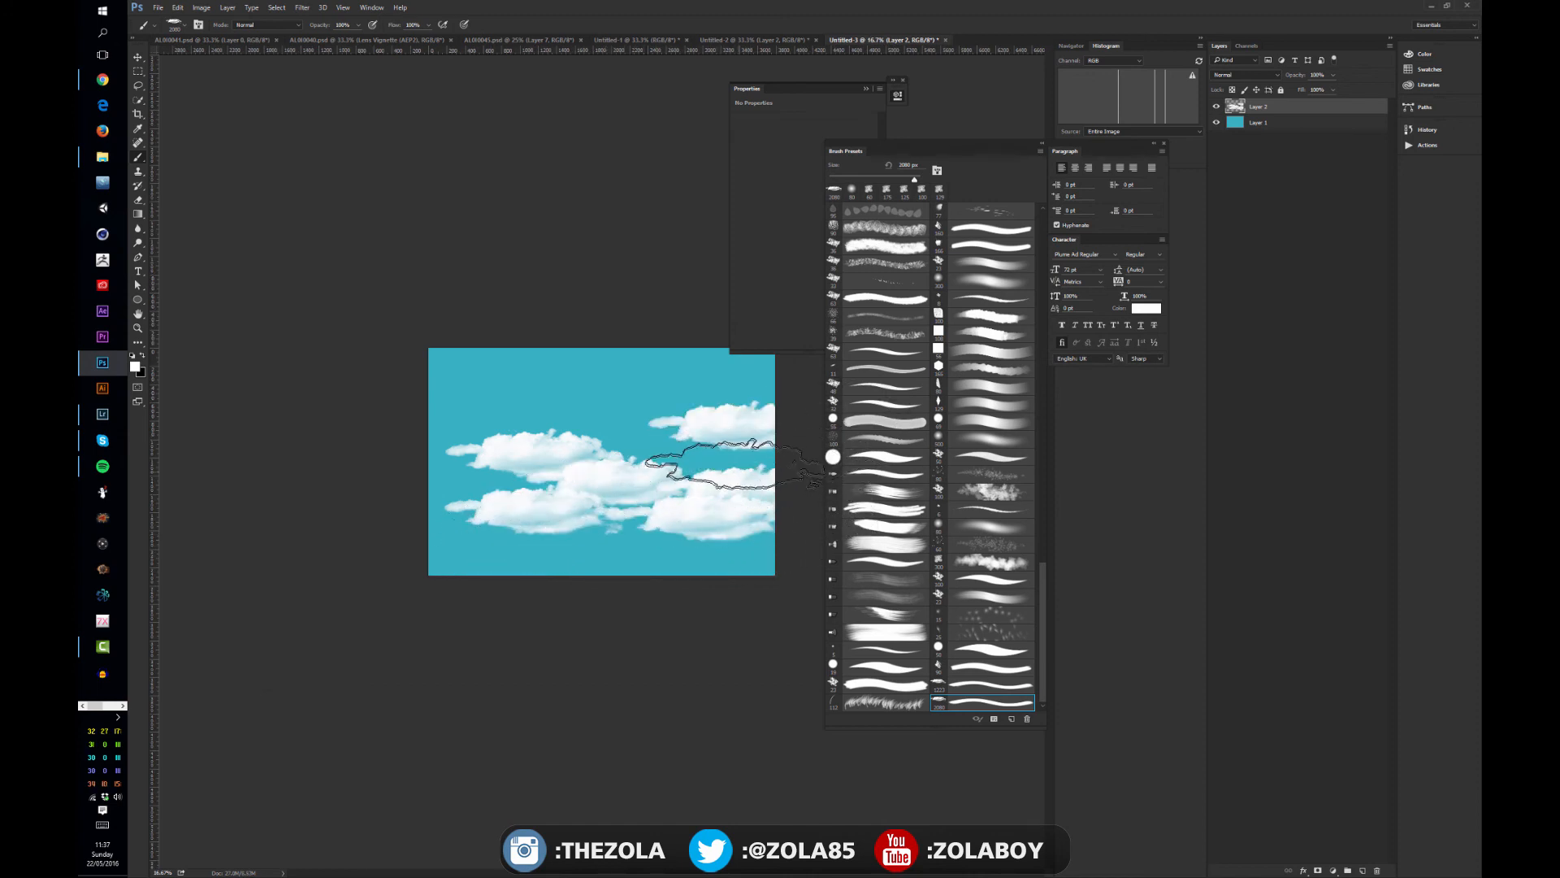
click(699, 479)
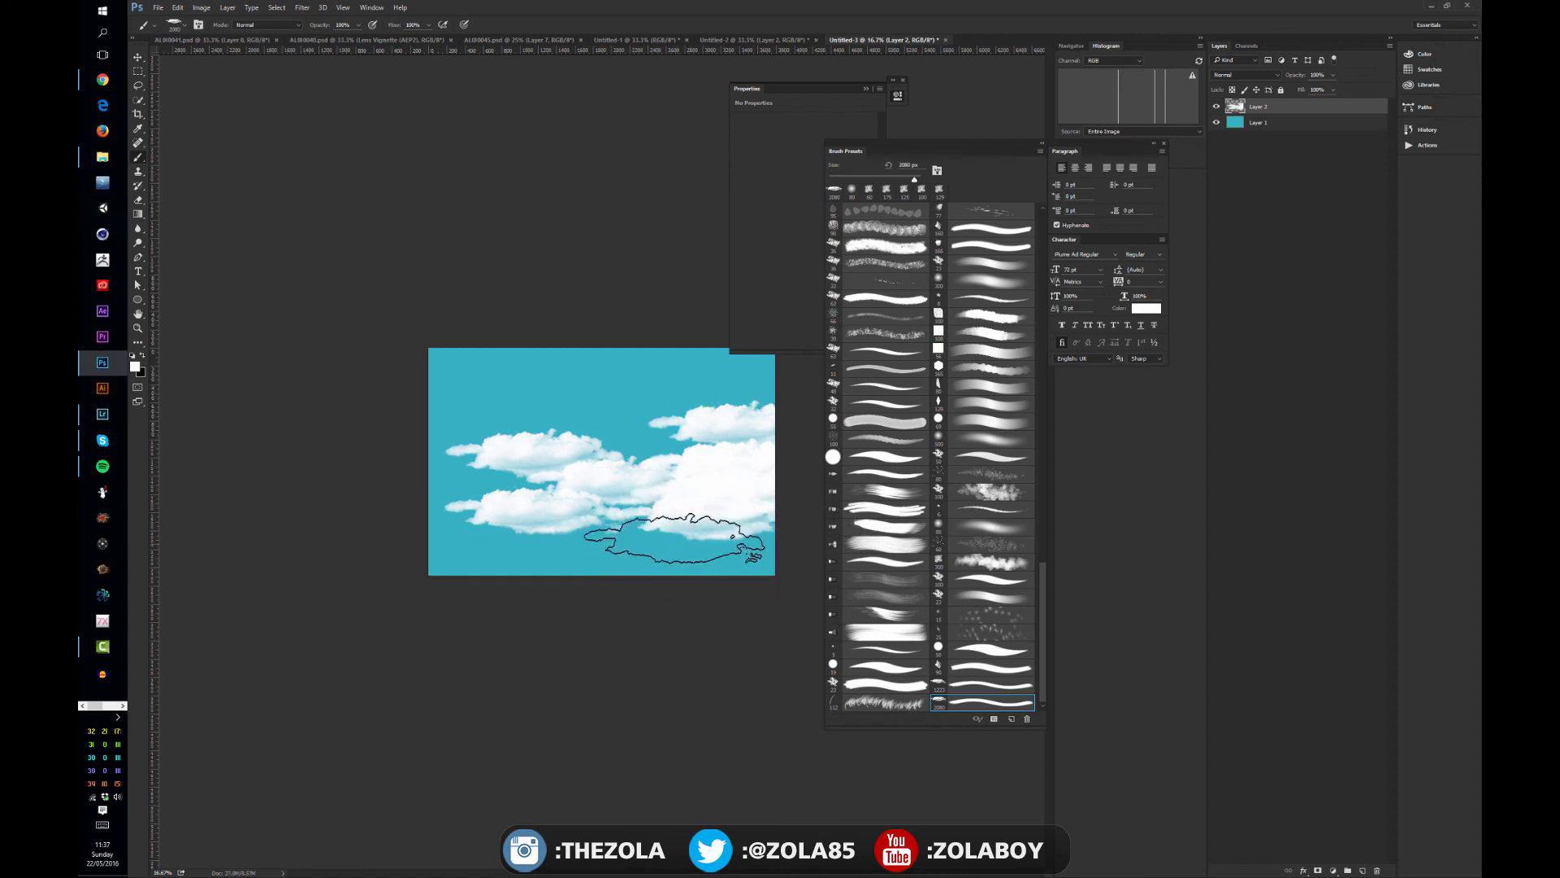
click(691, 541)
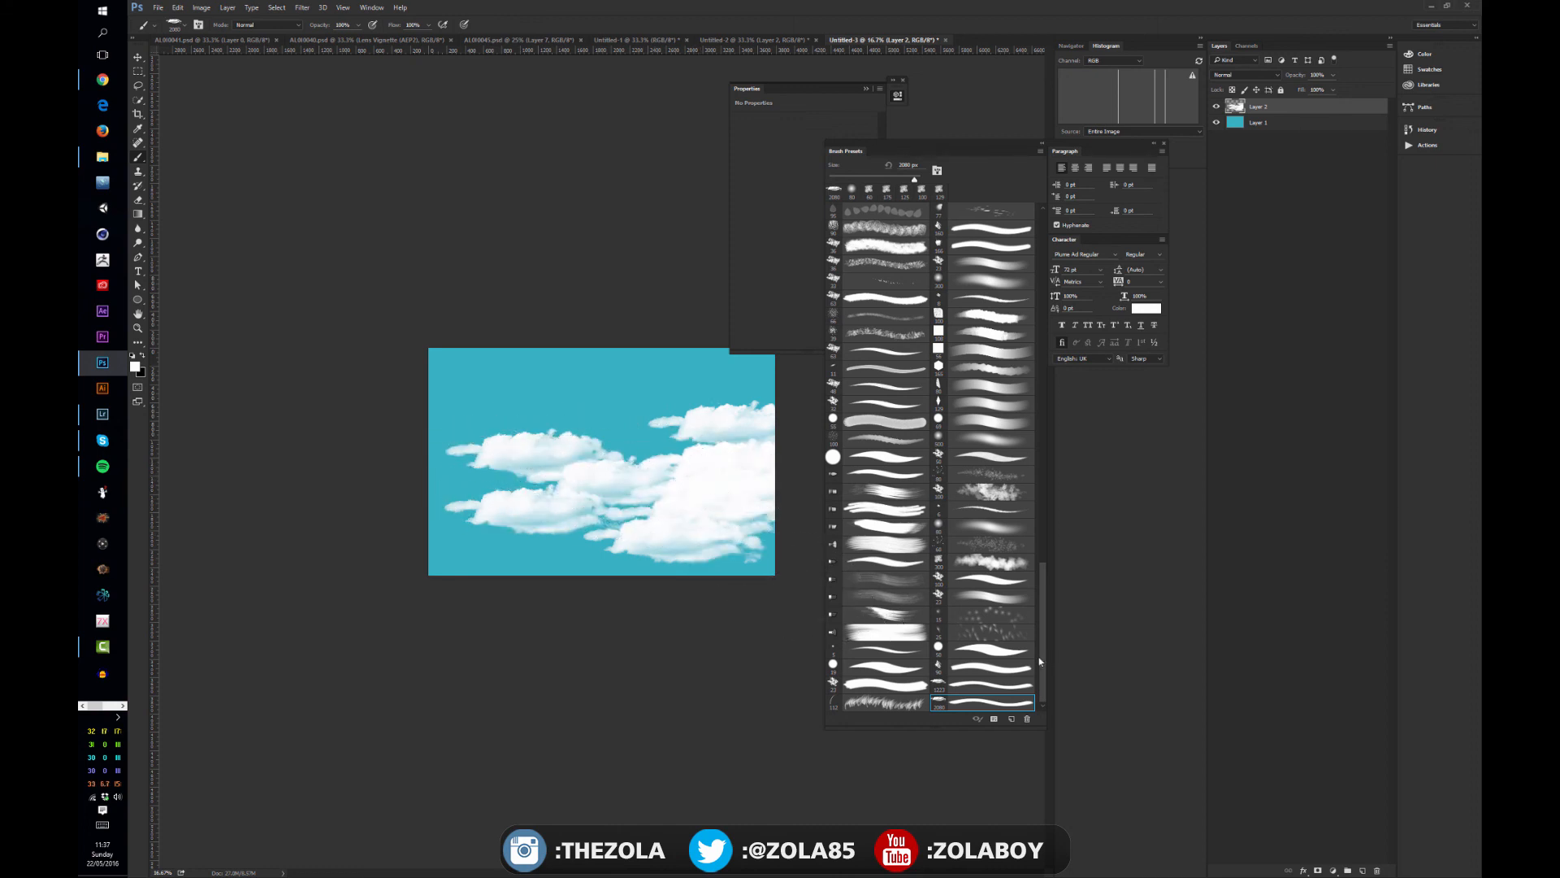
- Choose an existing smaller cloud brush preset and dab extra puffs around the edges of the stamped clouds
mouse_move(1040, 663)
mouse_down()
mouse_move(1043, 383)
mouse_move(1068, 495)
mouse_move(1041, 502)
mouse_up()
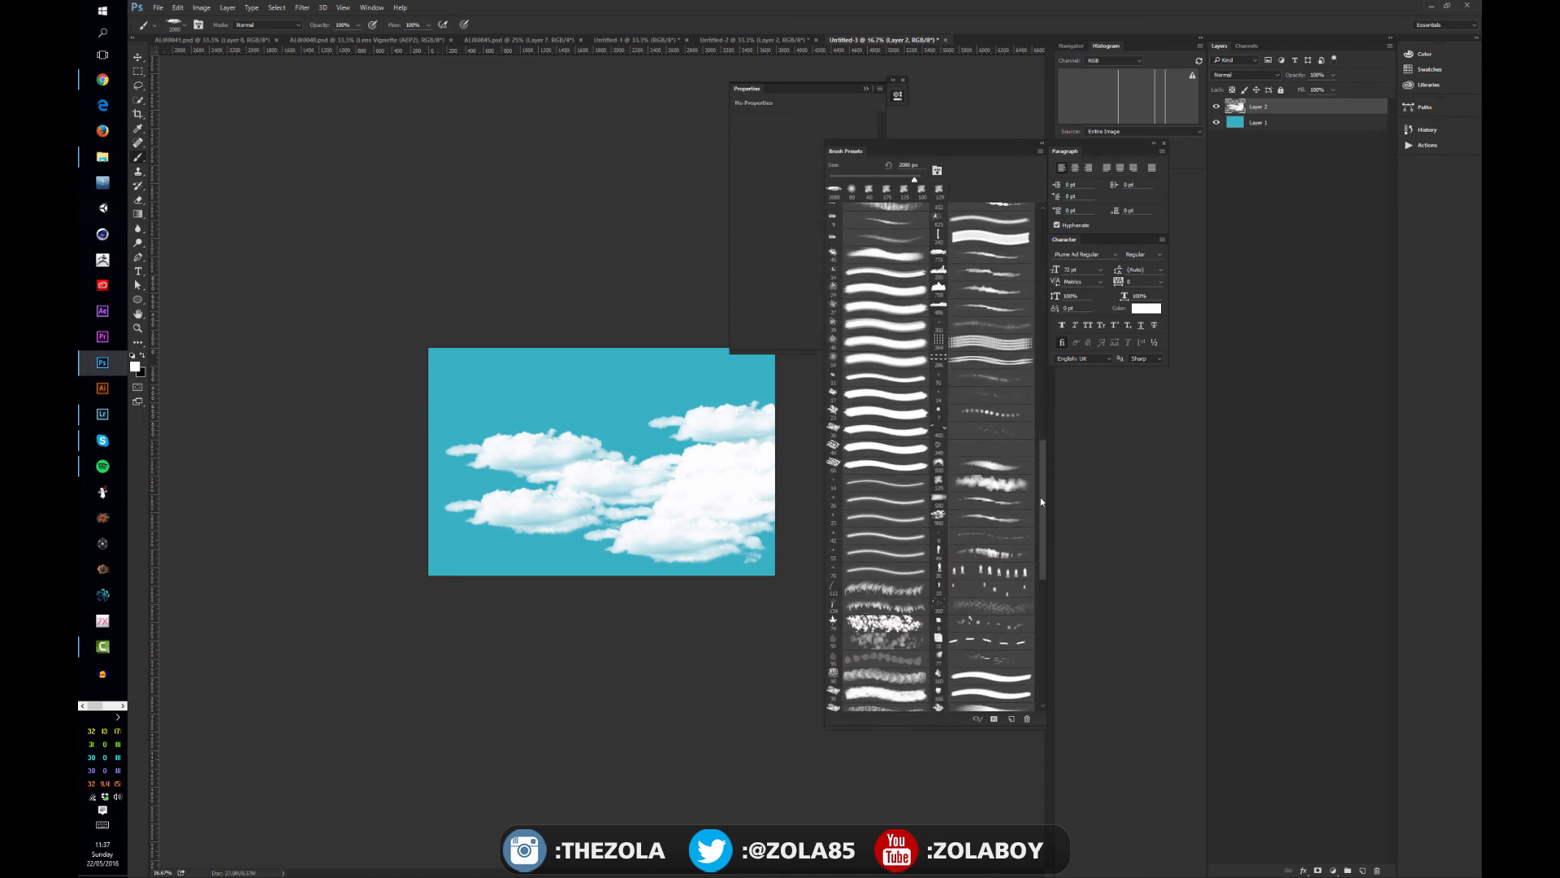
click(985, 517)
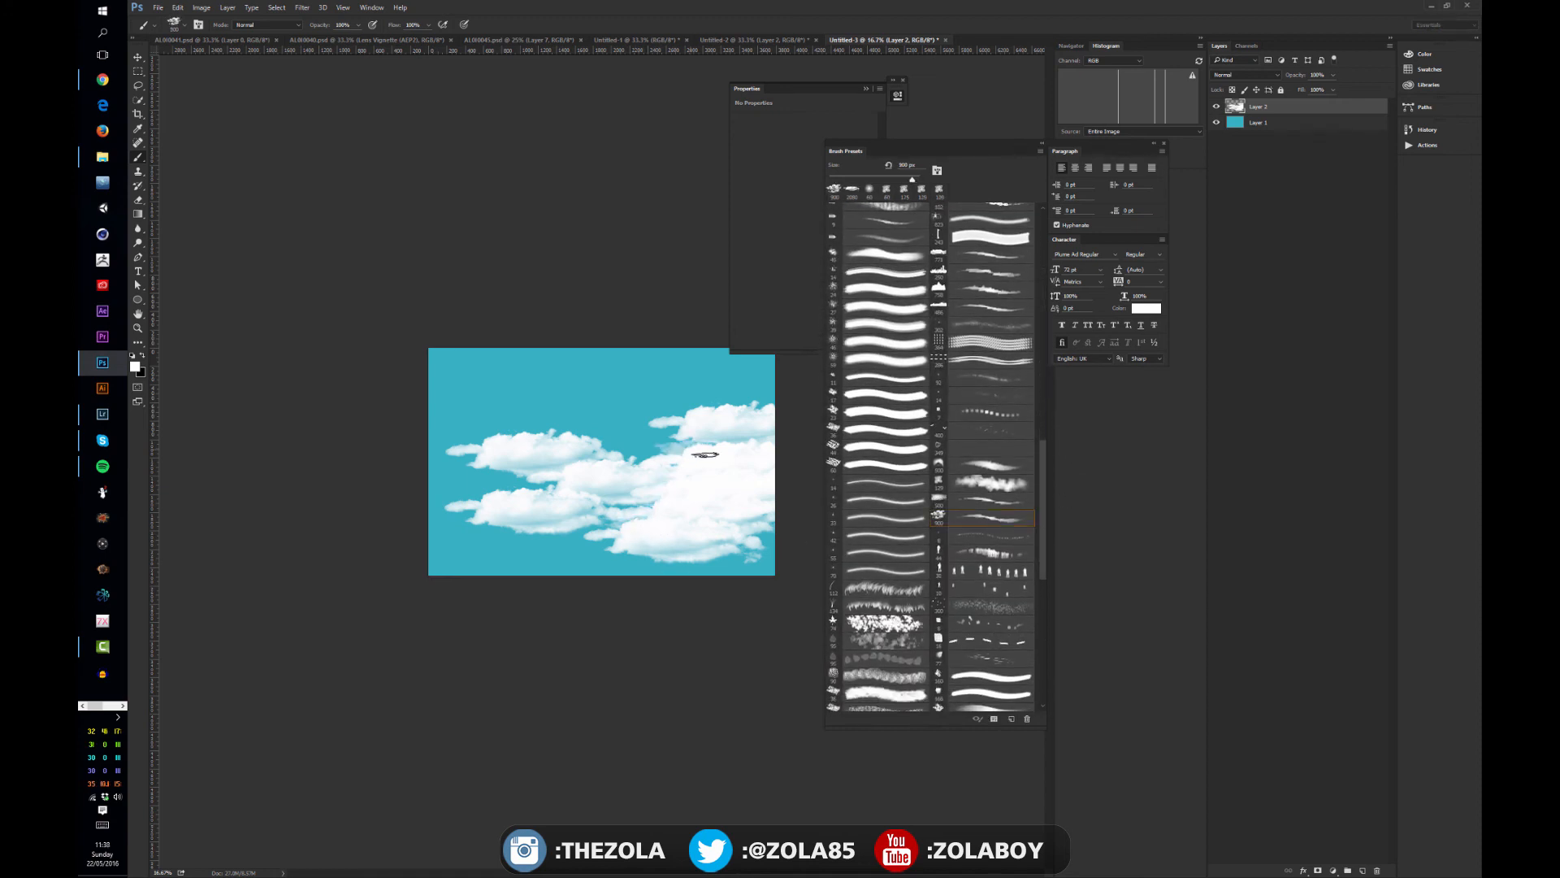
click(686, 448)
click(675, 435)
click(688, 408)
click(492, 432)
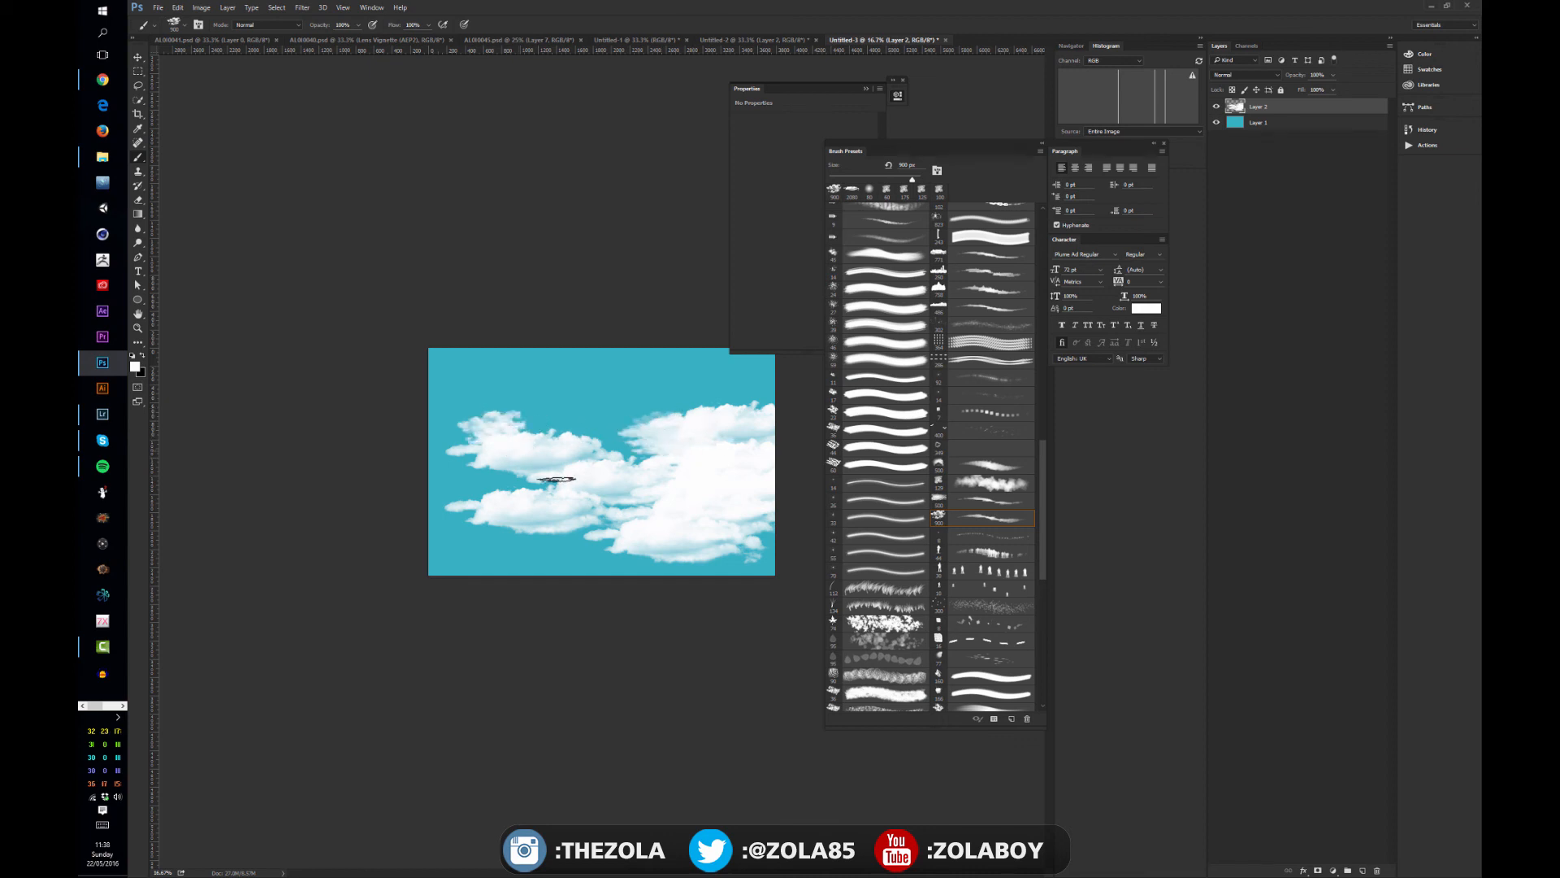
click(462, 507)
click(473, 527)
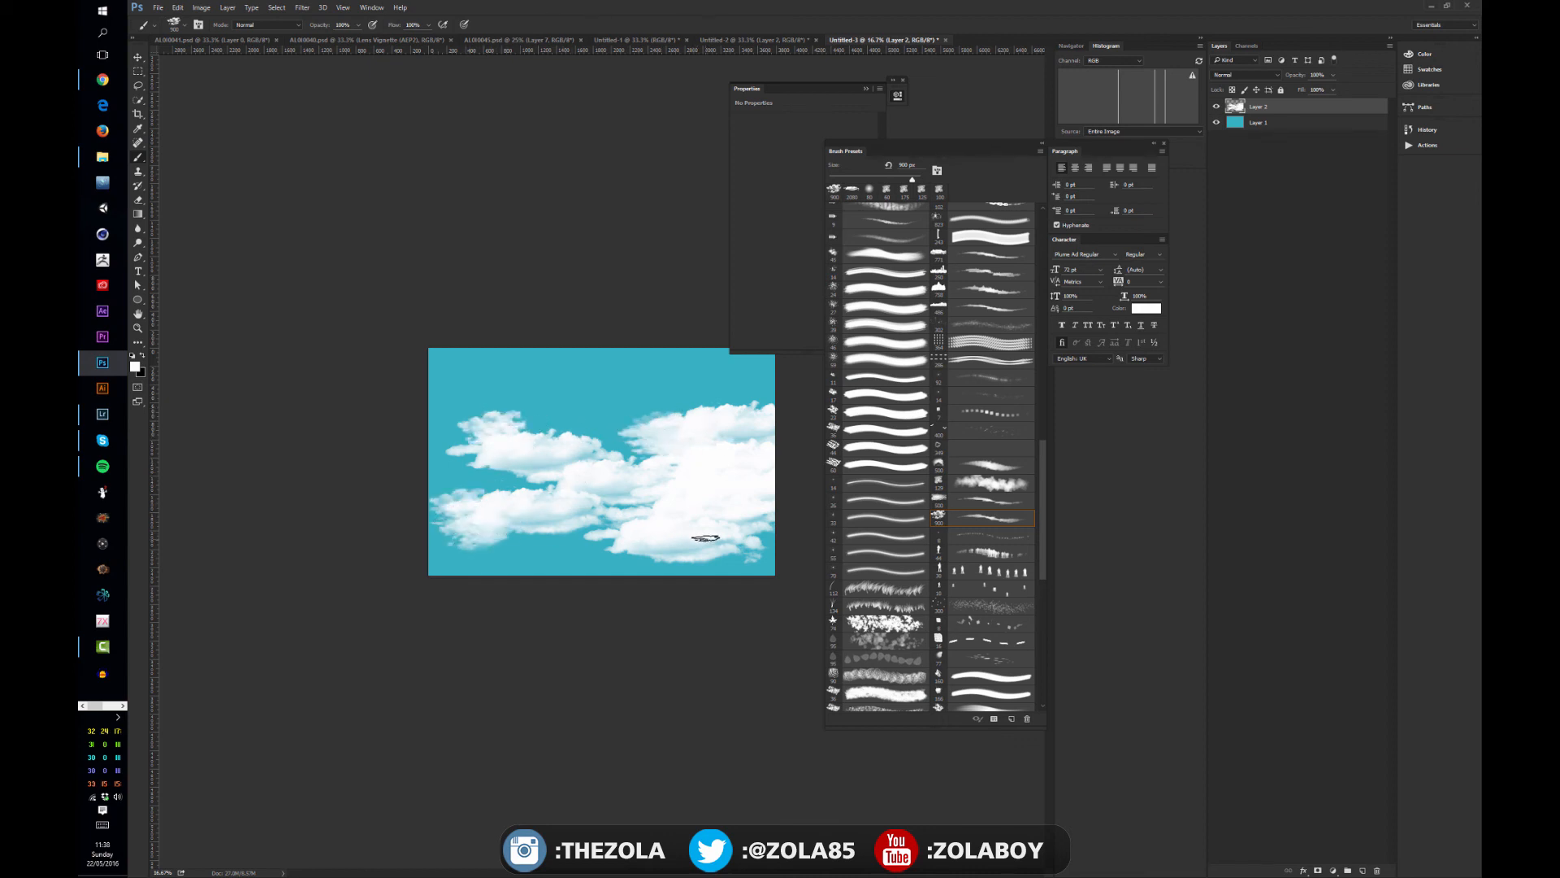
click(620, 556)
click(734, 548)
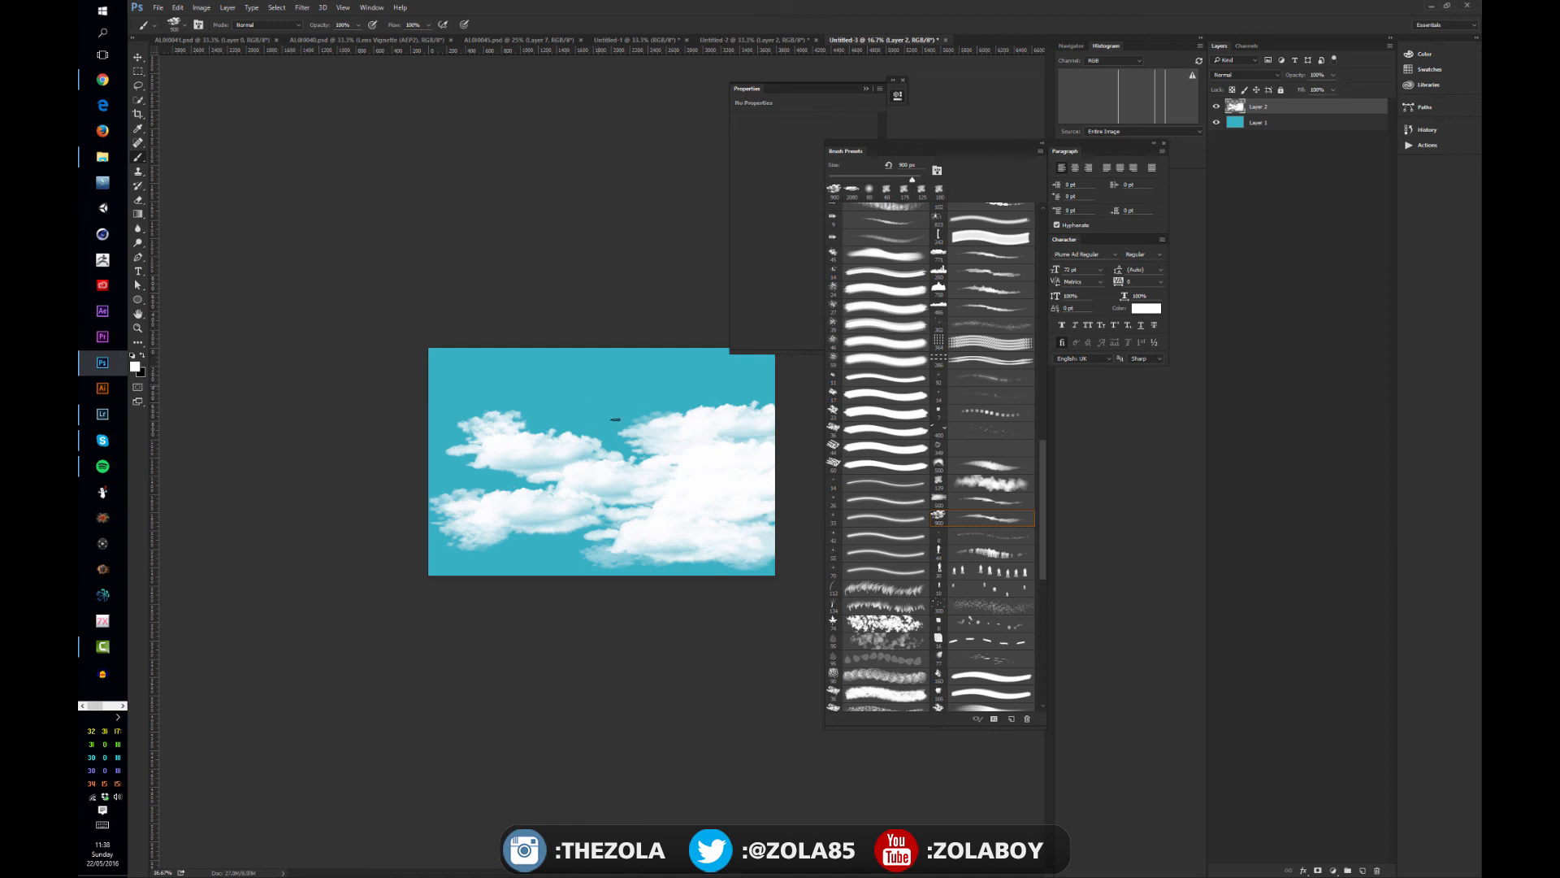
- Reselect the new cloud brush, enable Scattering at about 210%, and test it with strokes across the sky
key(ctrl+plus)
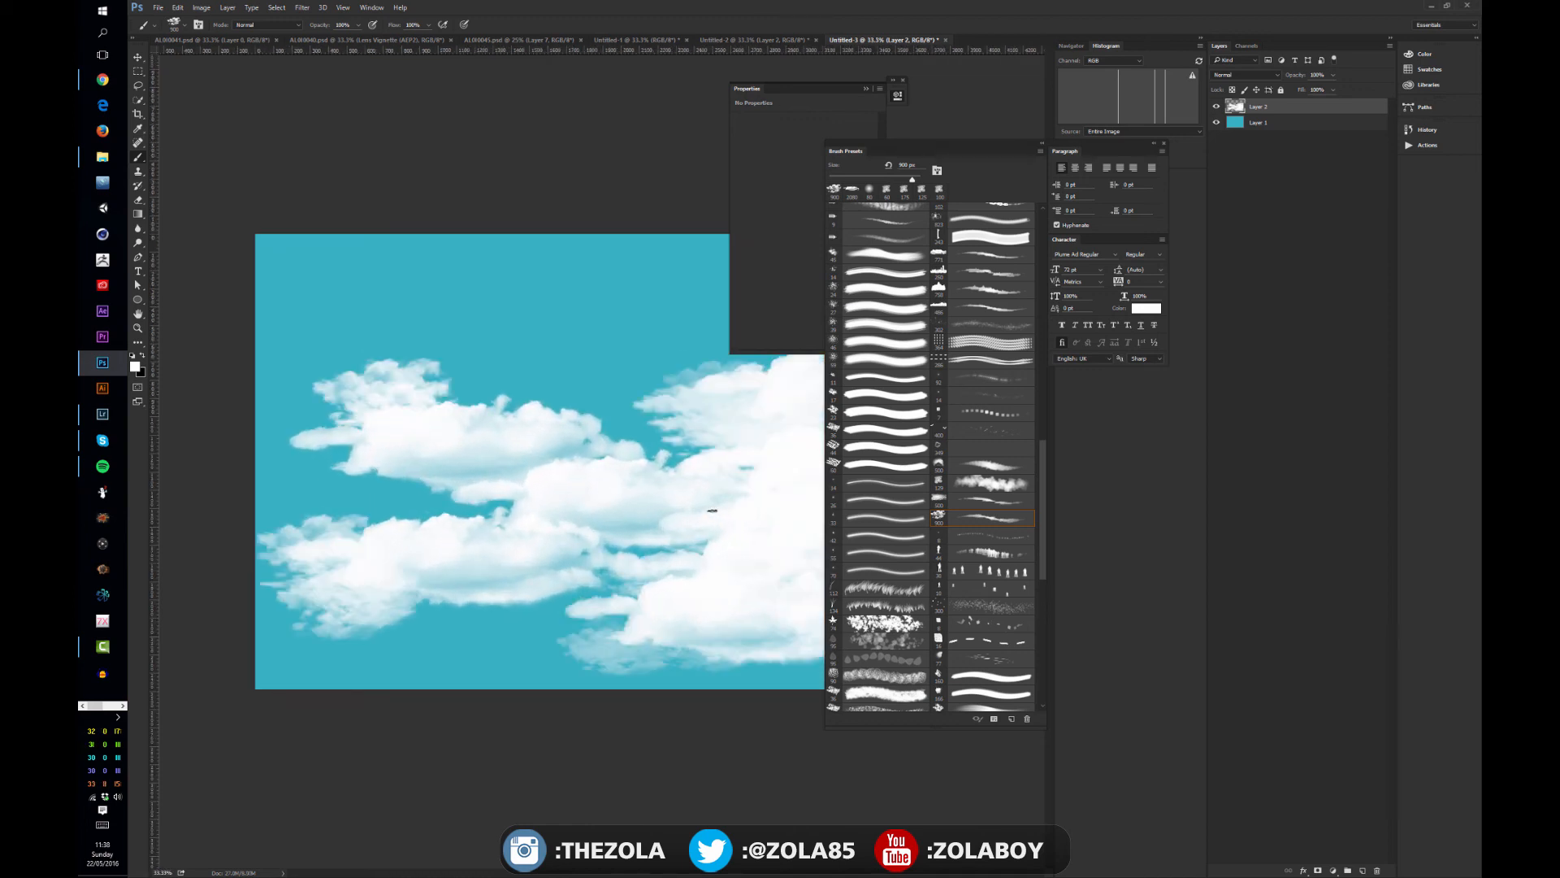
drag(1043, 482, 1089, 660)
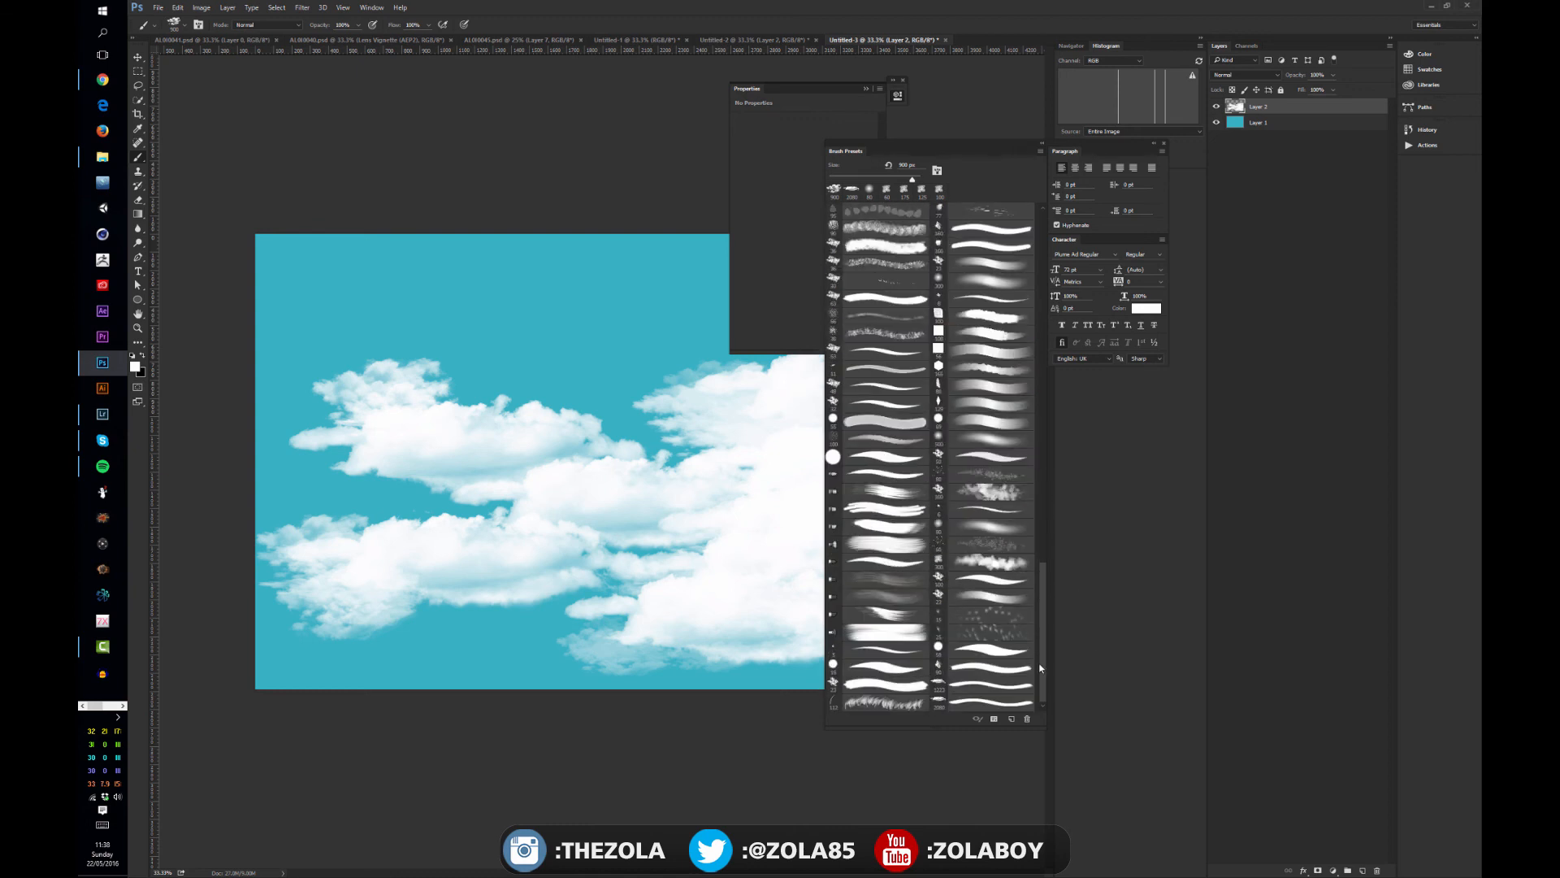
click(994, 701)
key(F5)
mouse_move(629, 429)
mouse_down()
mouse_move(536, 143)
mouse_move(534, 75)
mouse_up()
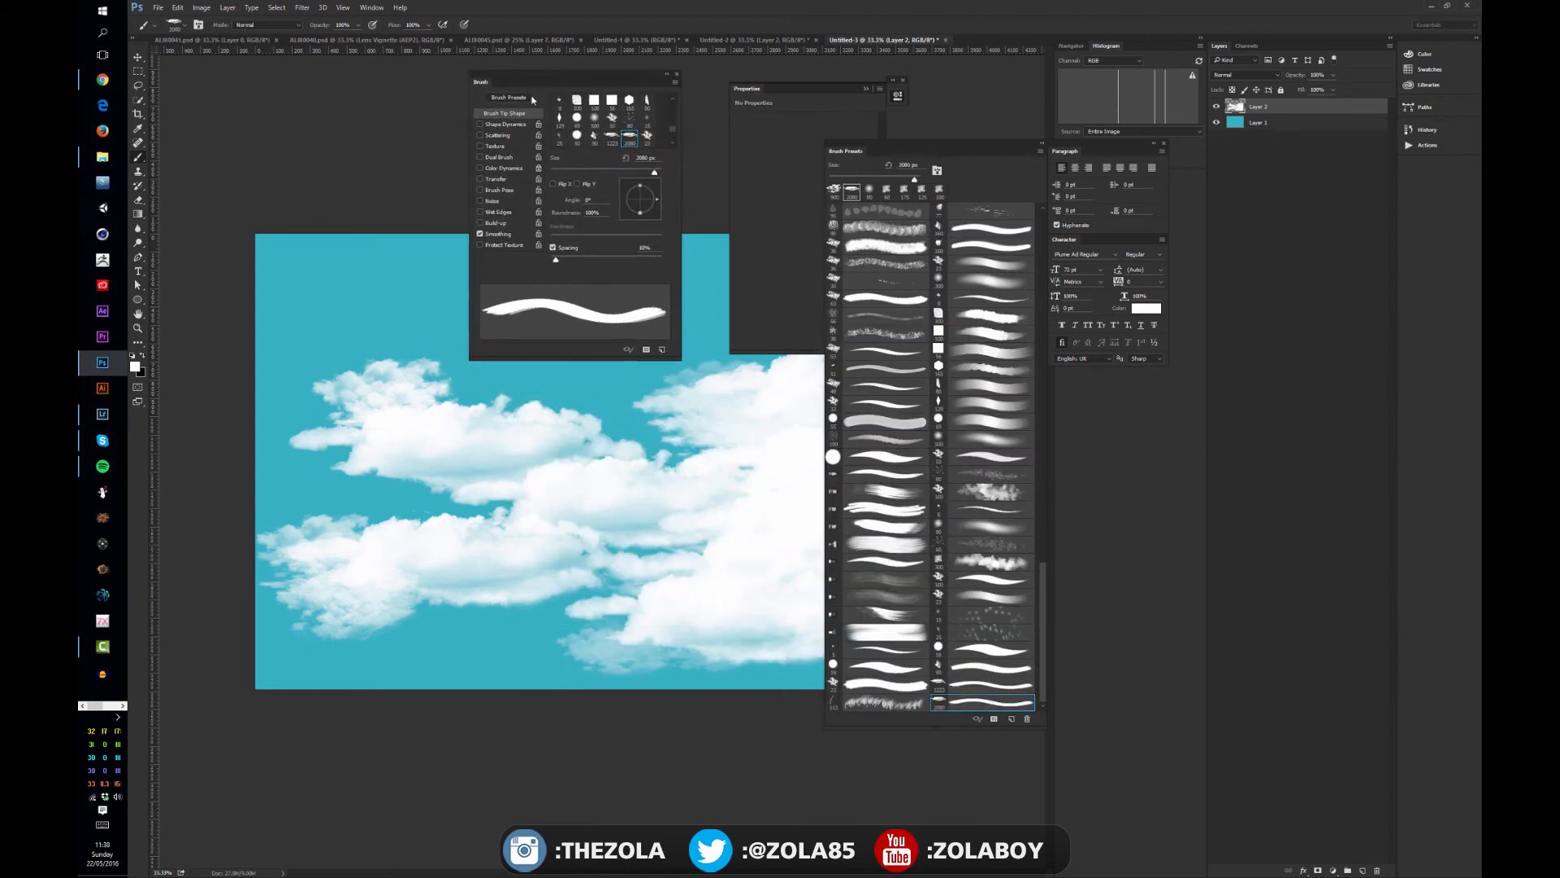
click(480, 136)
click(505, 136)
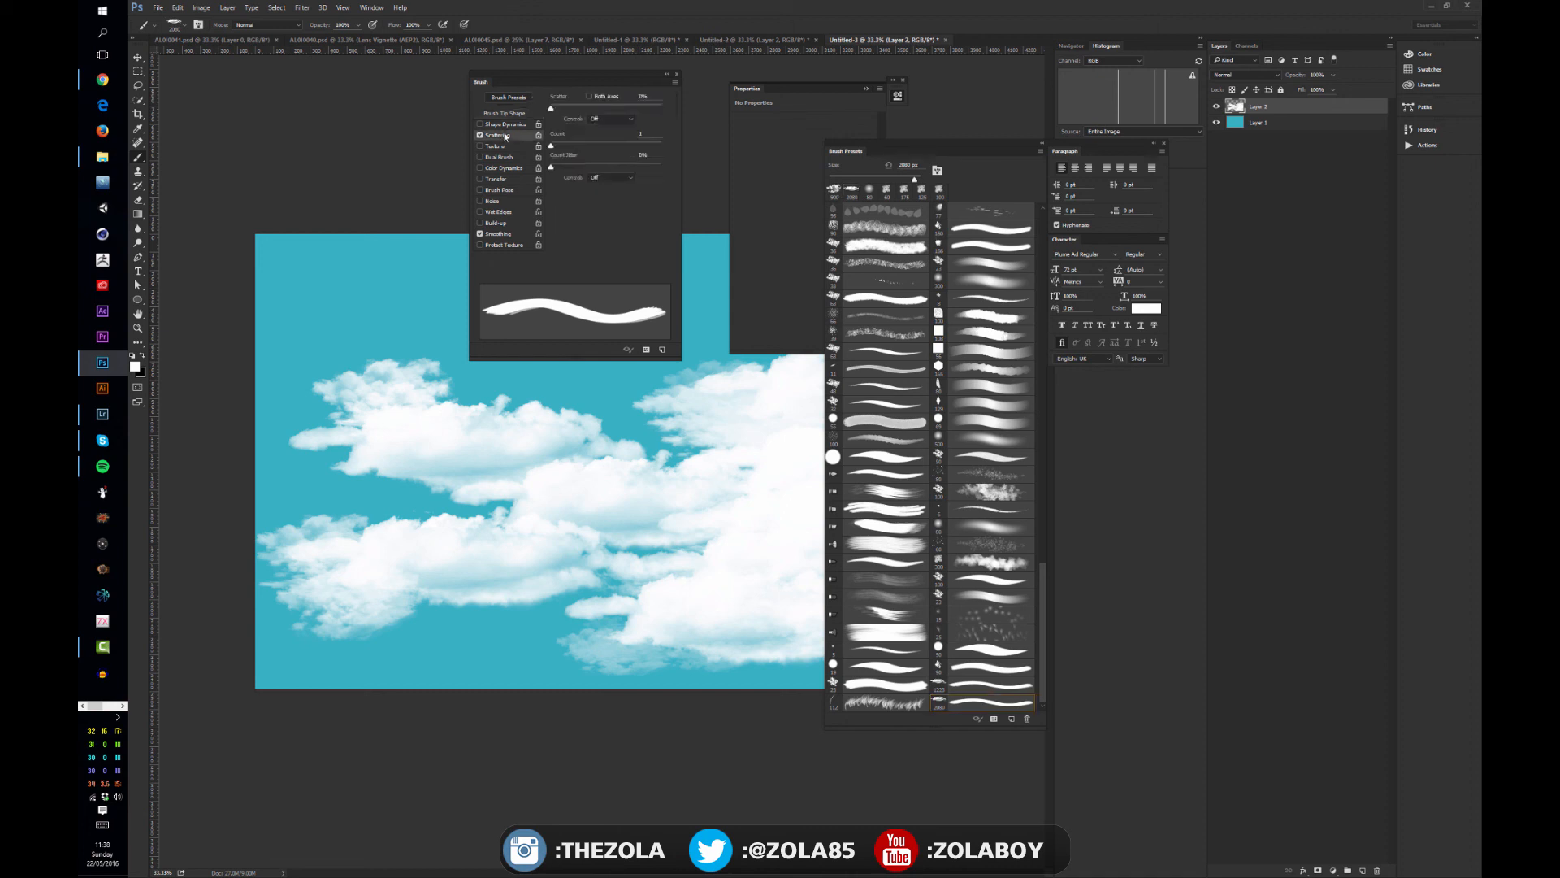
drag(551, 108, 575, 108)
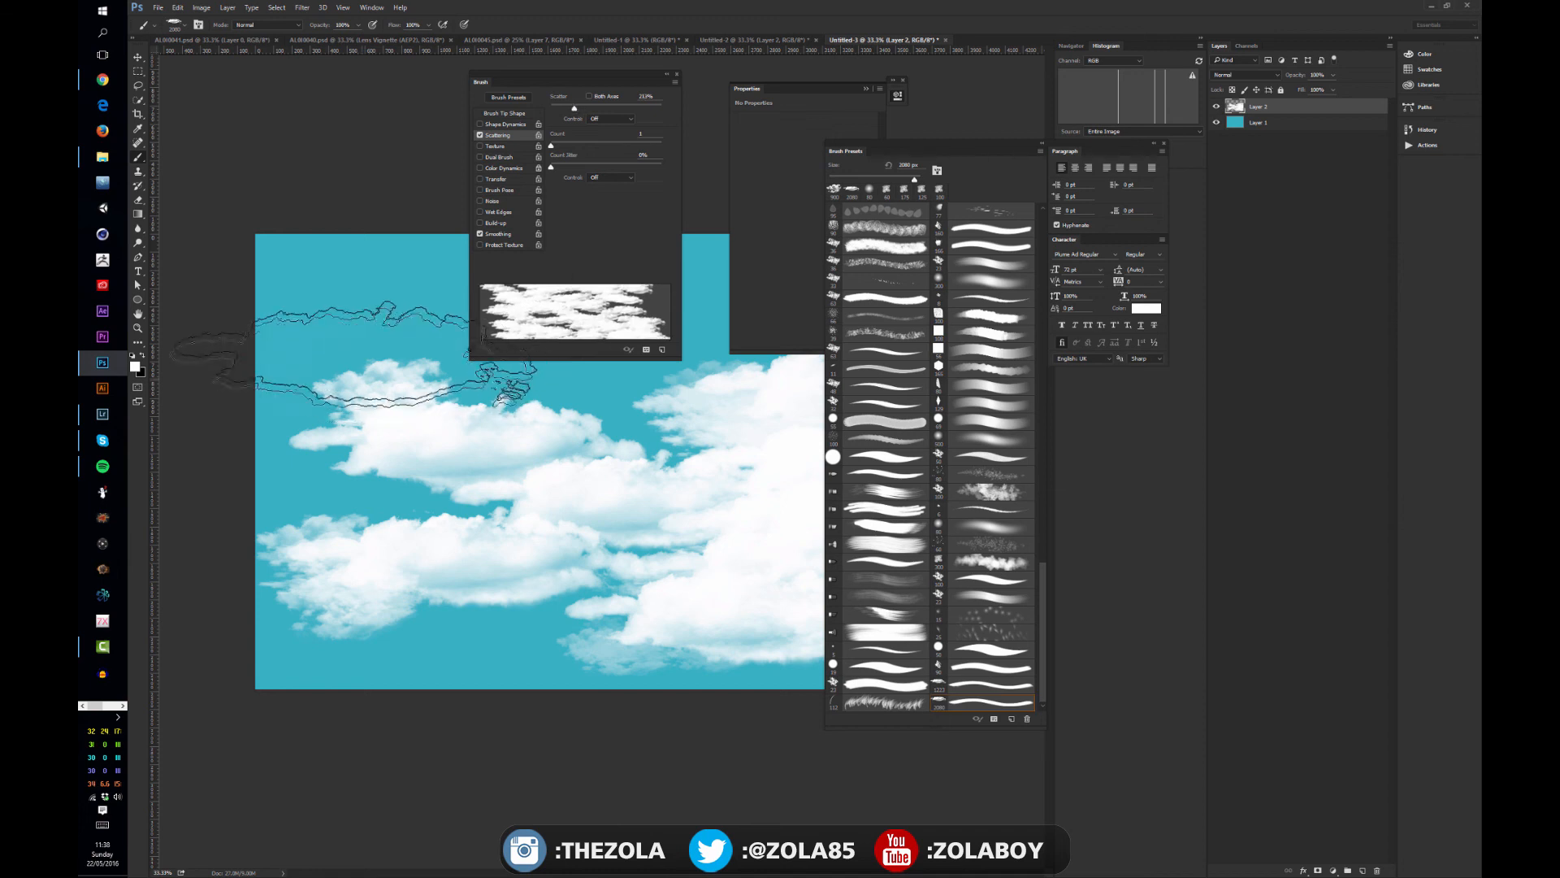
click(407, 431)
drag(408, 431, 481, 482)
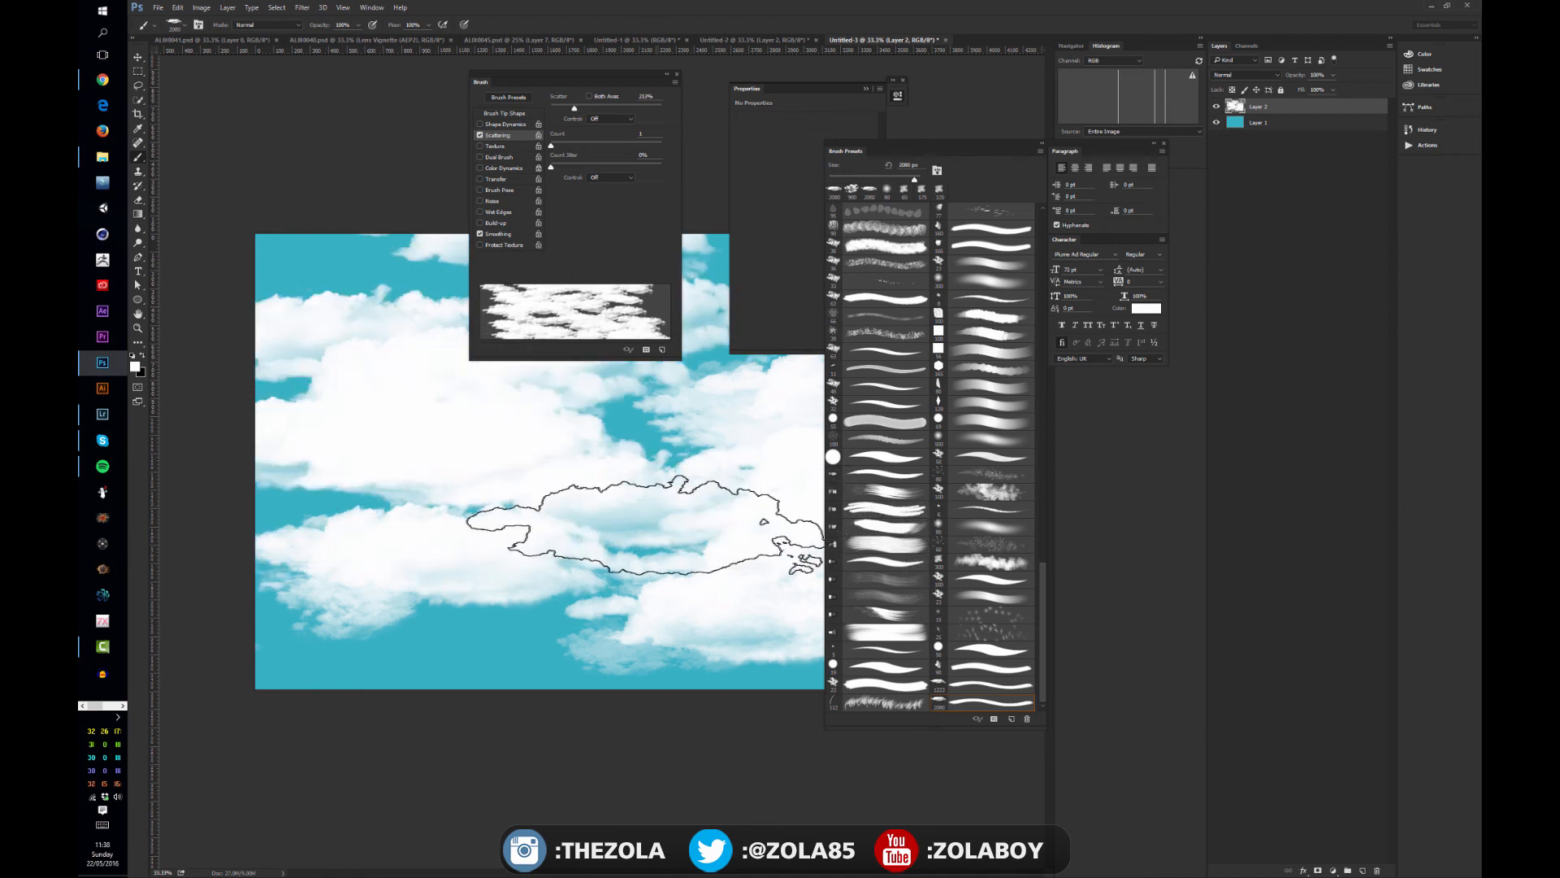
- Clear all clouds from the cloud layer and paint a fresh scattered cloud stroke across the sky
key(ctrl+a)
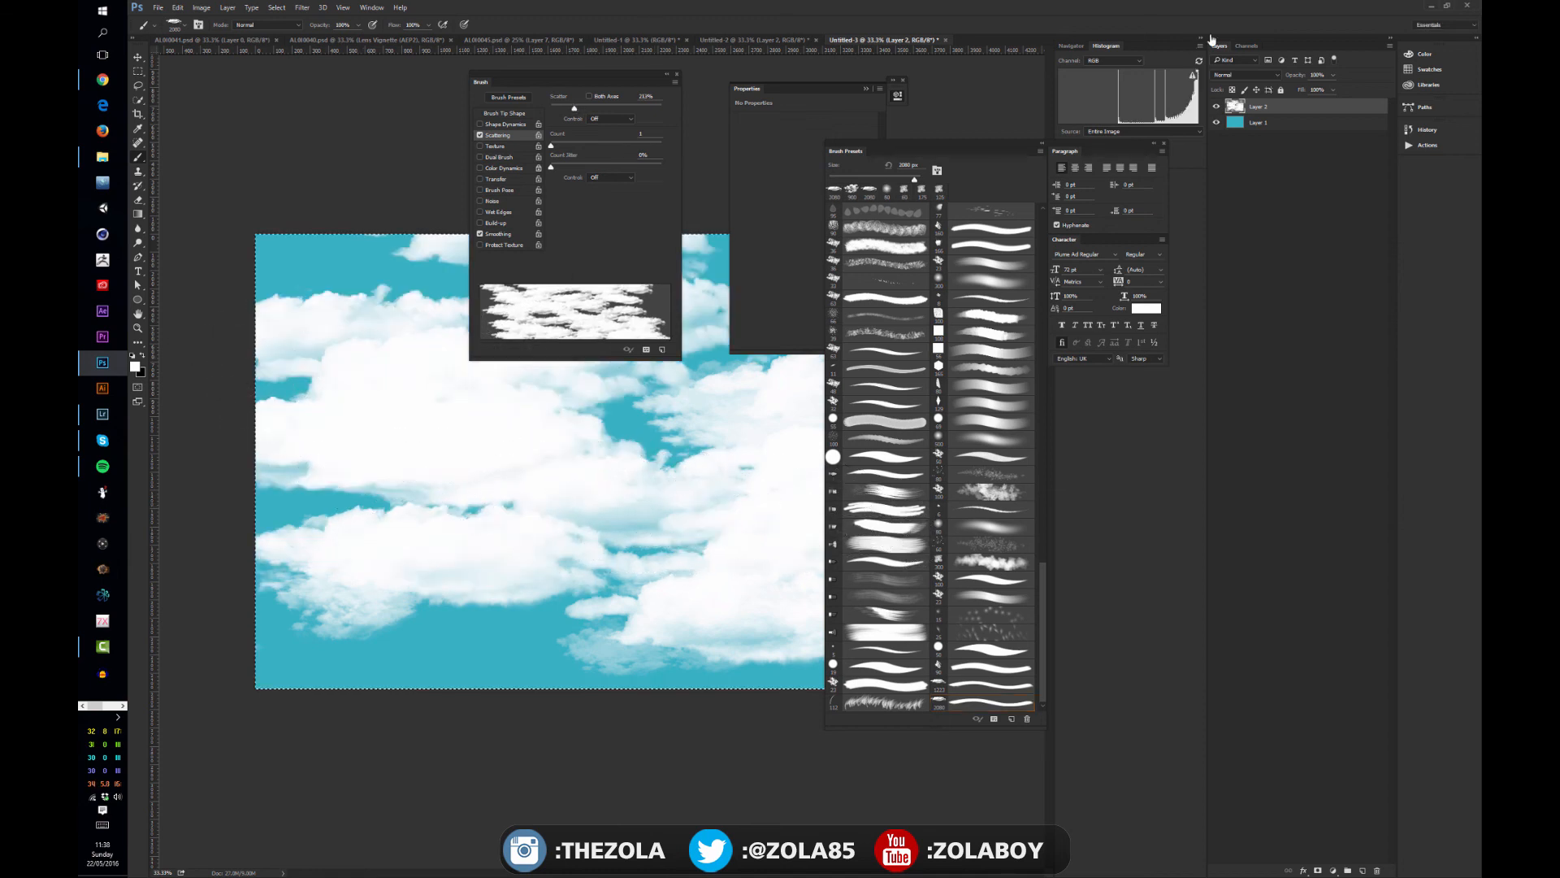
key(Delete)
key(ctrl+d)
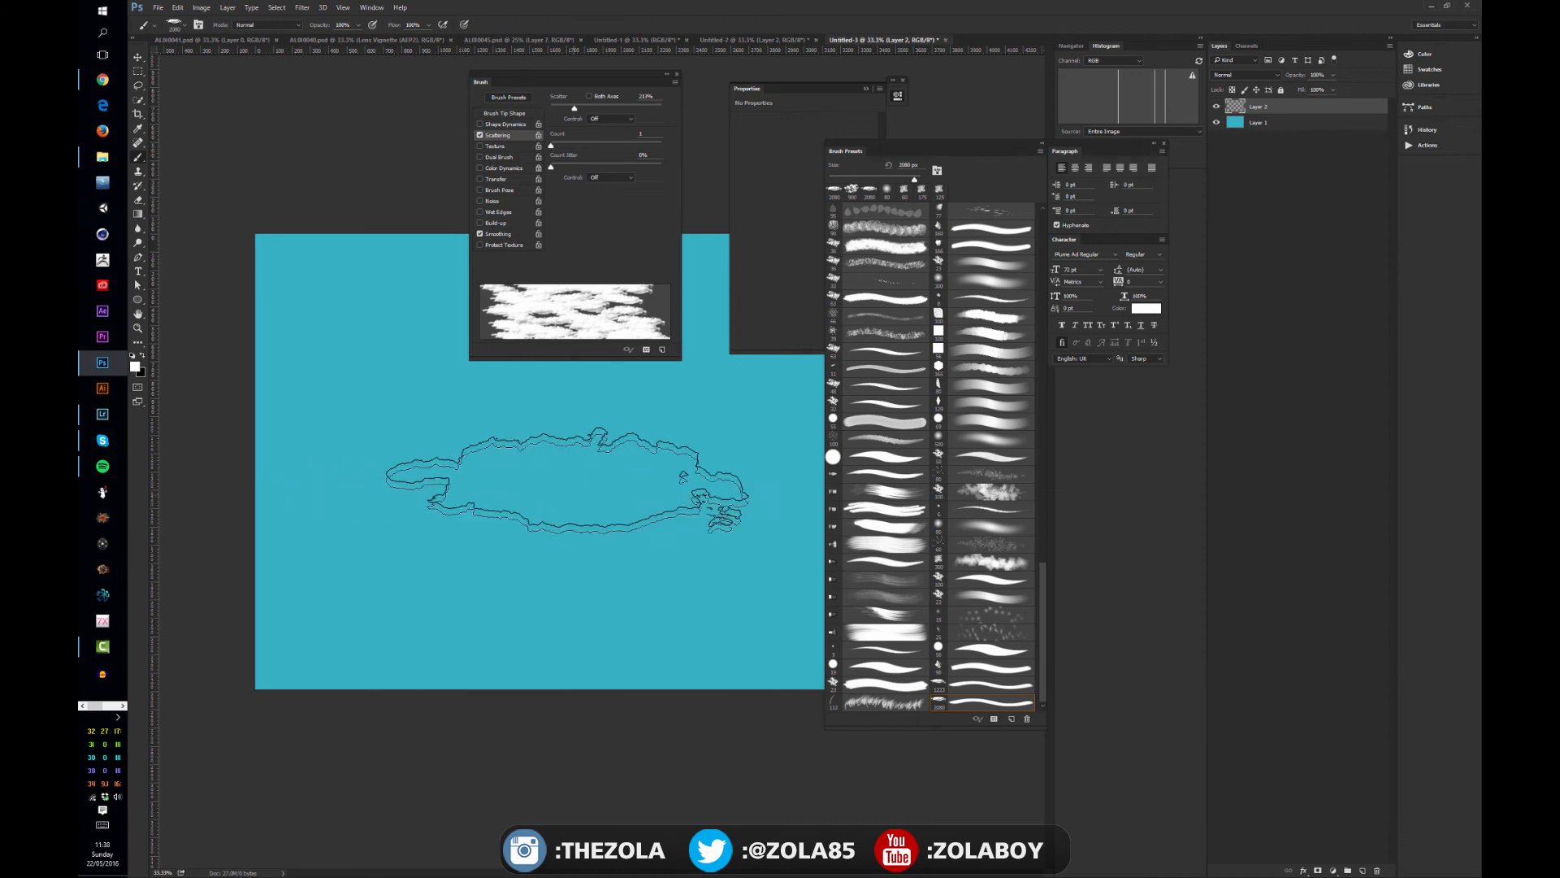
mouse_move(625, 496)
mouse_down()
mouse_move(544, 460)
mouse_move(732, 581)
mouse_up()
key(ctrl+minus)
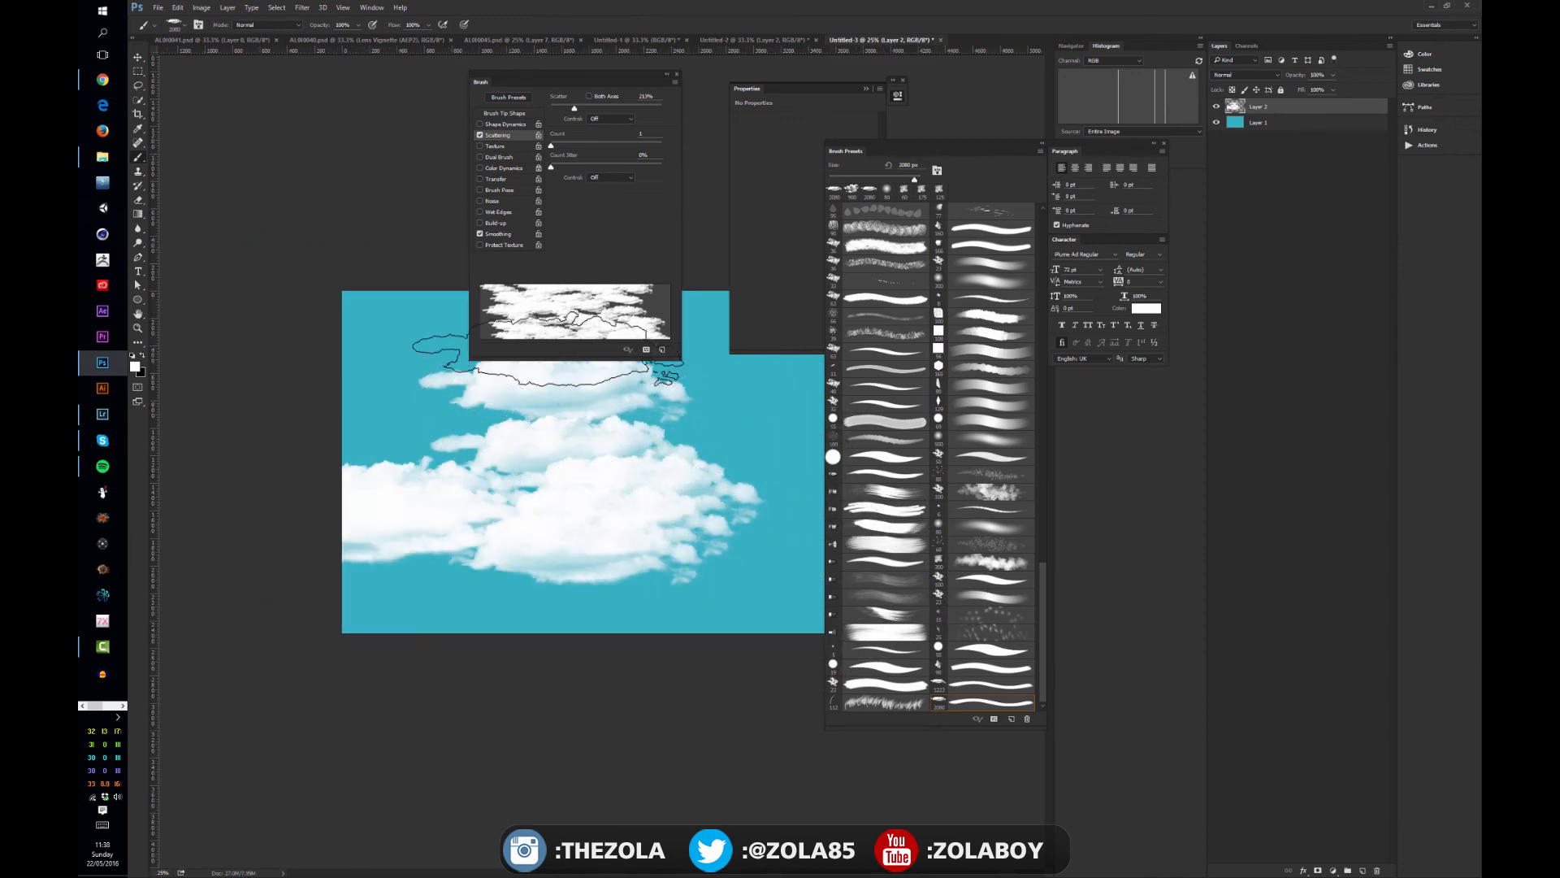
- Reduce the cloud brush's scatter amount and enable Transfer with an opacity jitter of about 40%
drag(585, 109, 569, 109)
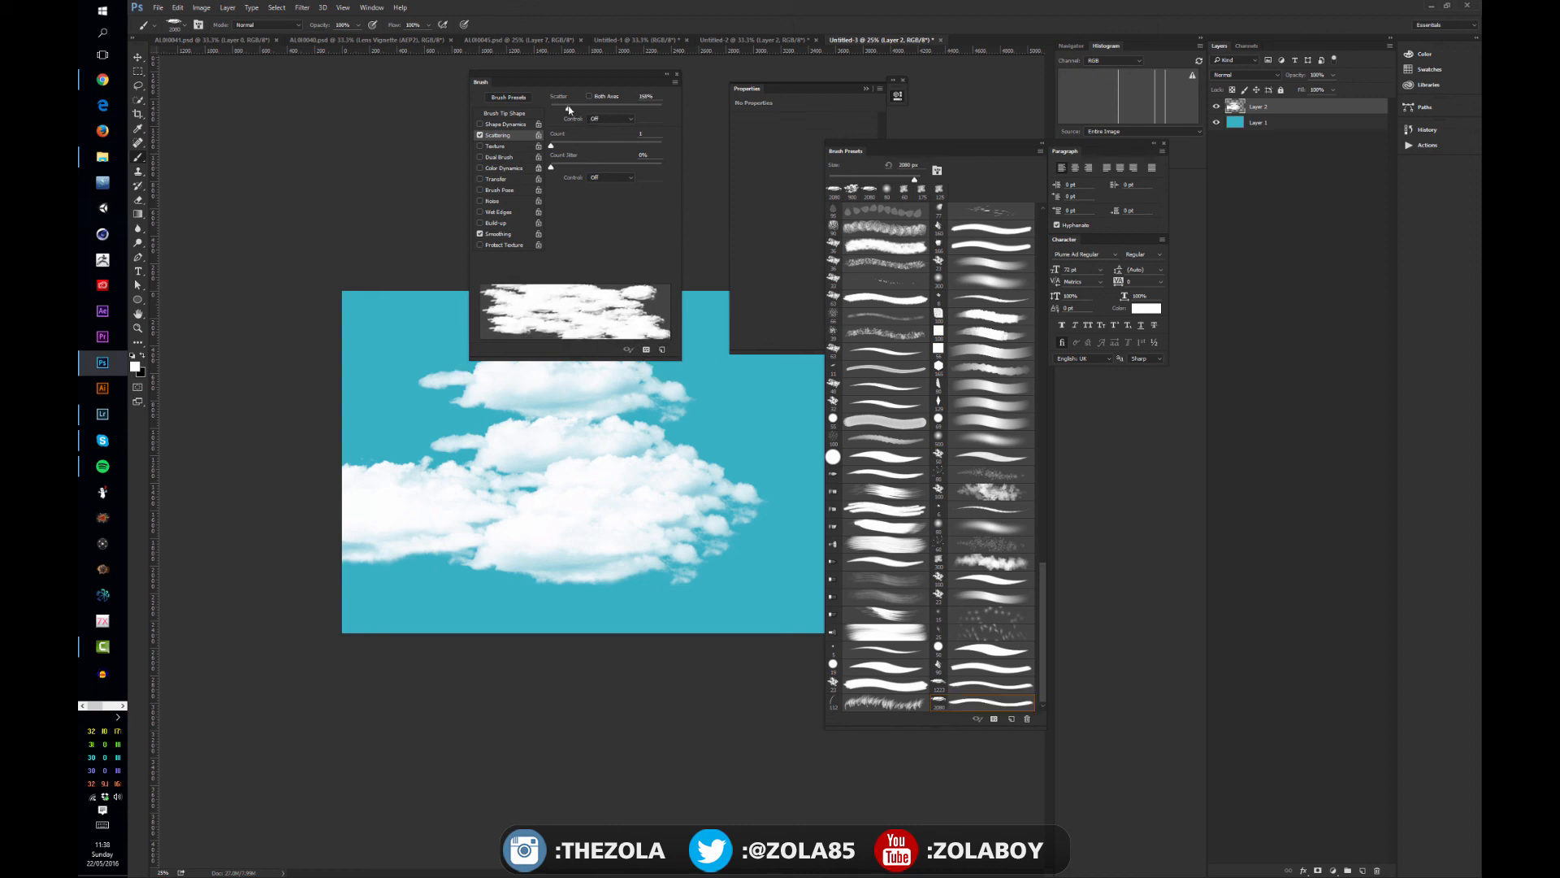
click(480, 179)
click(497, 180)
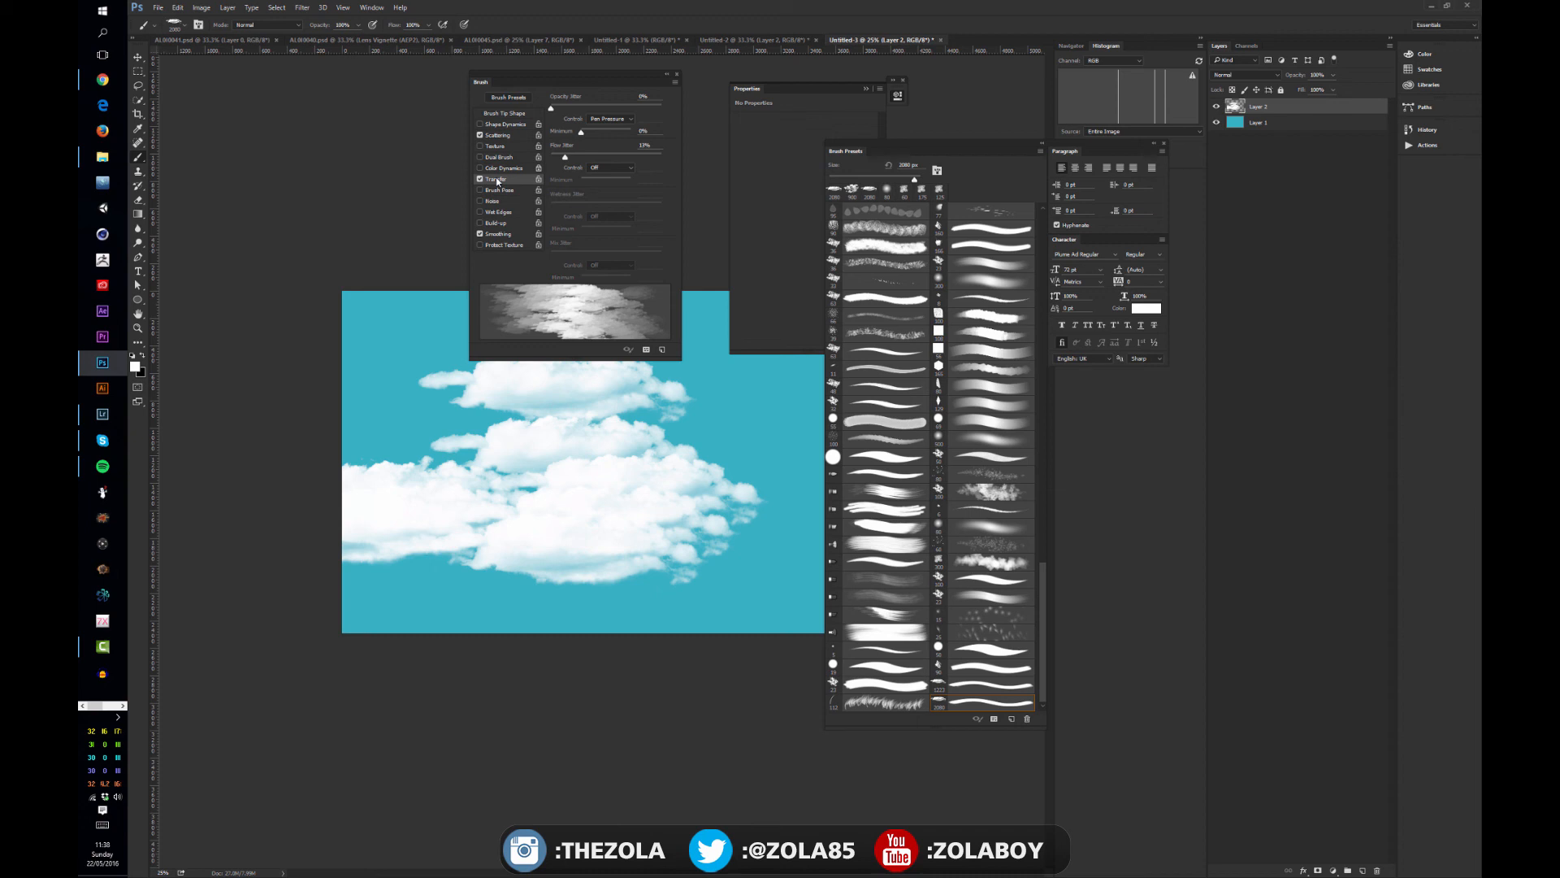
drag(551, 108, 595, 109)
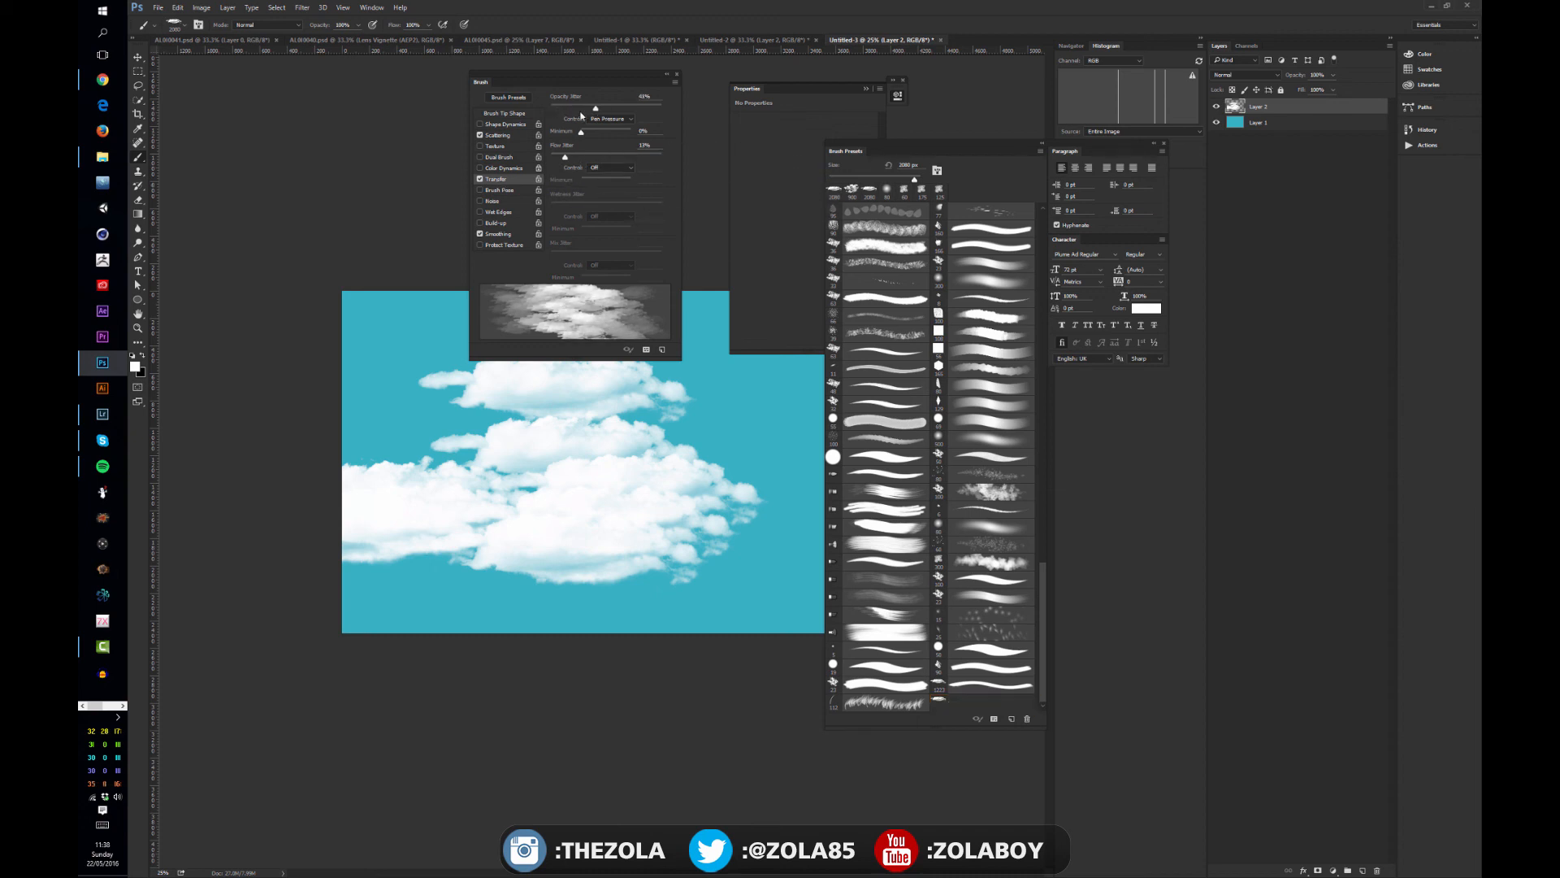
- Paint scattered clouds of varying opacity over the existing ones and undo the last stroke
click(631, 537)
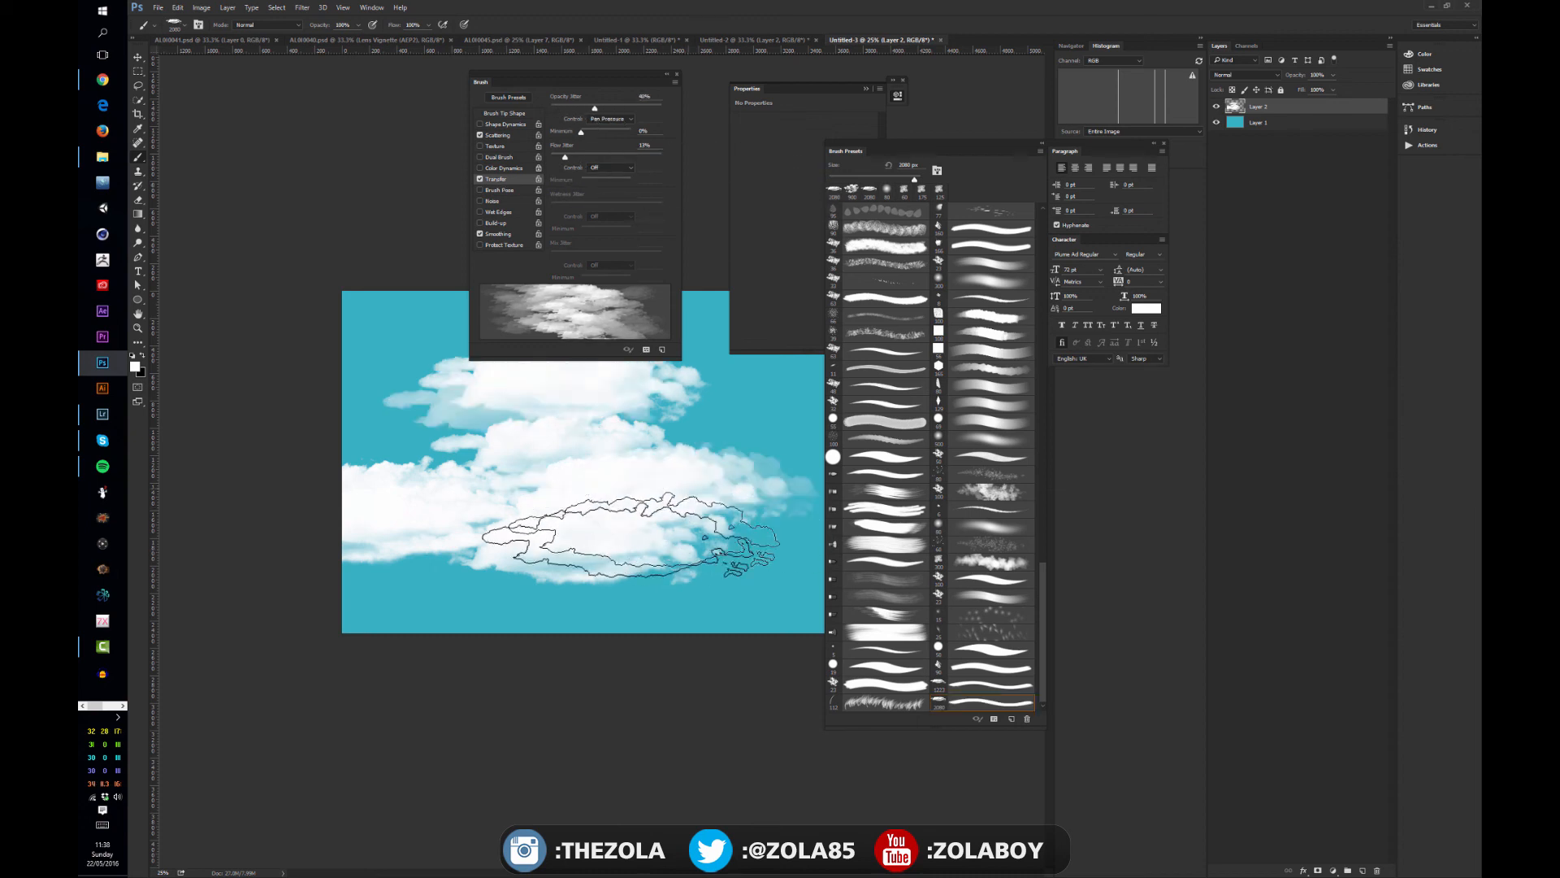
mouse_move(630, 537)
mouse_down()
mouse_move(714, 529)
mouse_move(452, 515)
mouse_move(766, 505)
mouse_move(646, 559)
mouse_up()
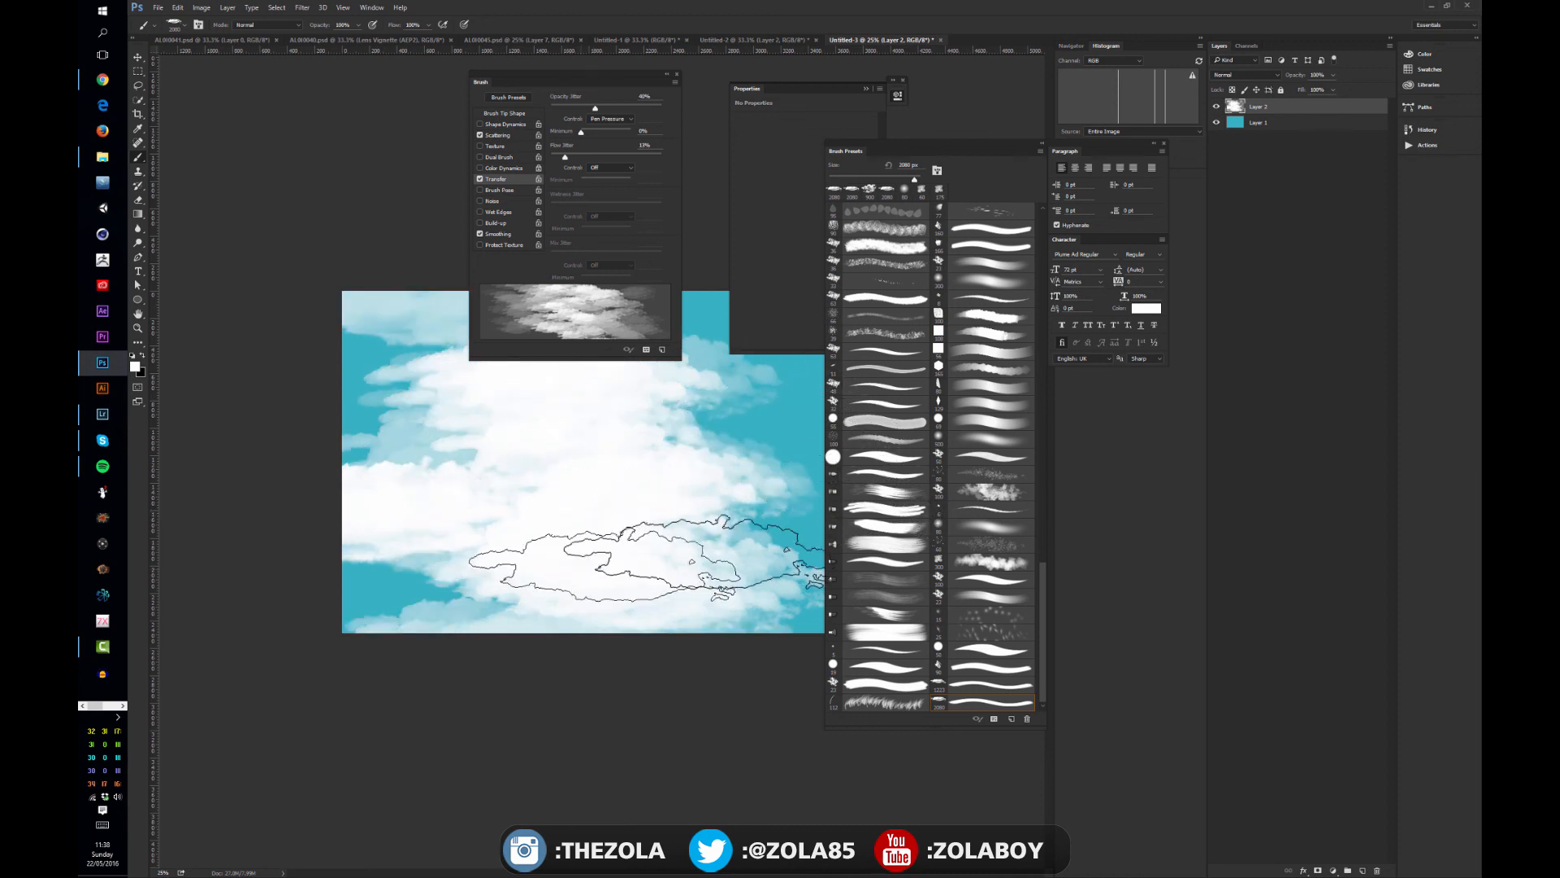
key(ctrl+z)
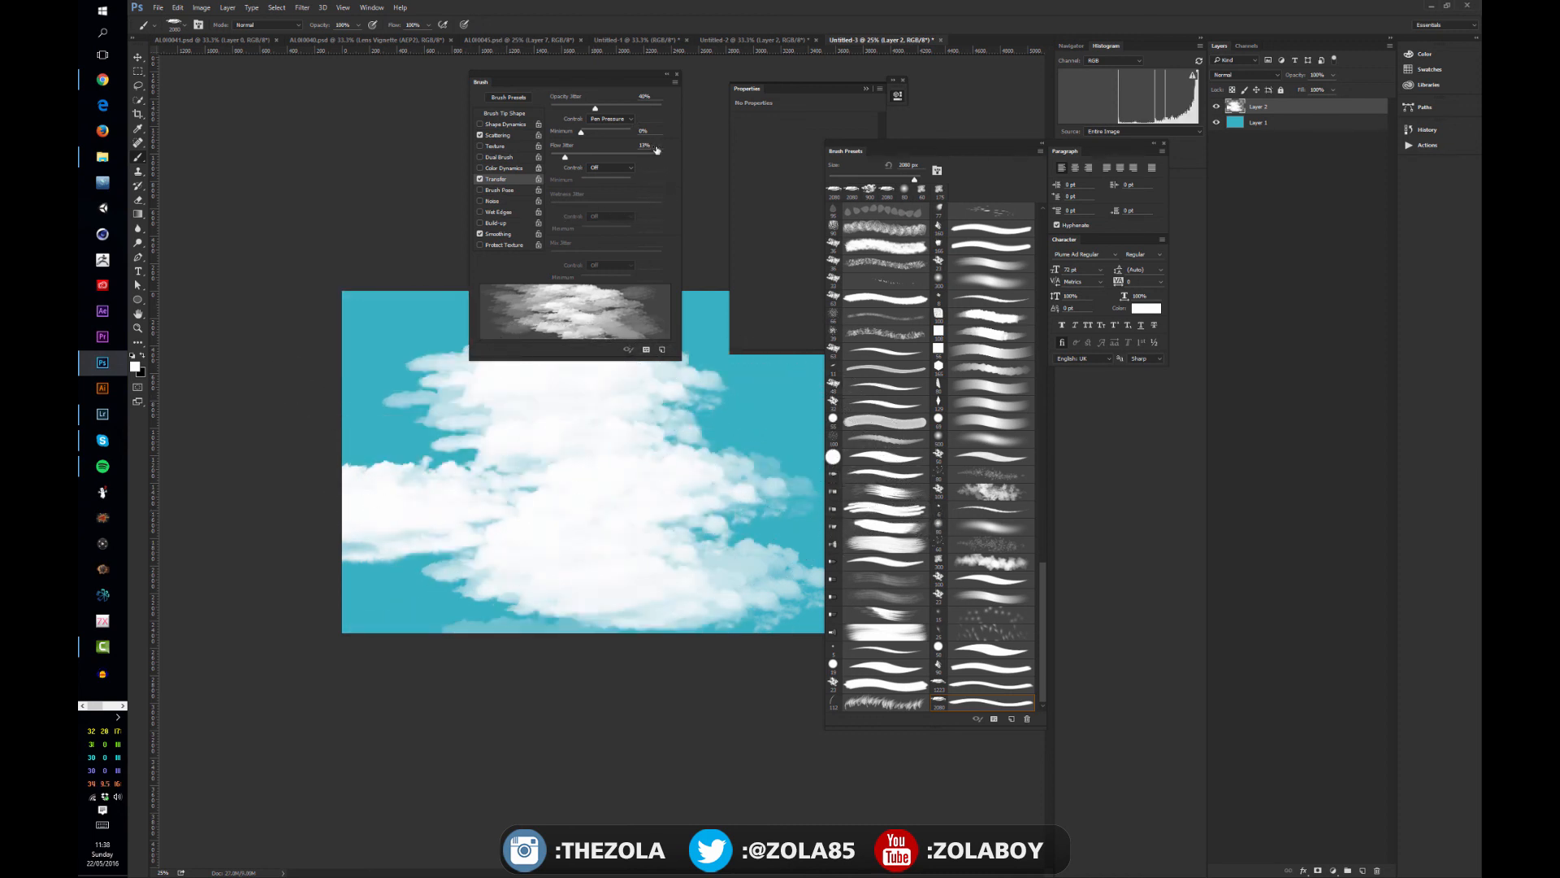
- Turn on Color Dynamics and turn off Scattering for the cloud brush, and close the brush settings
click(480, 146)
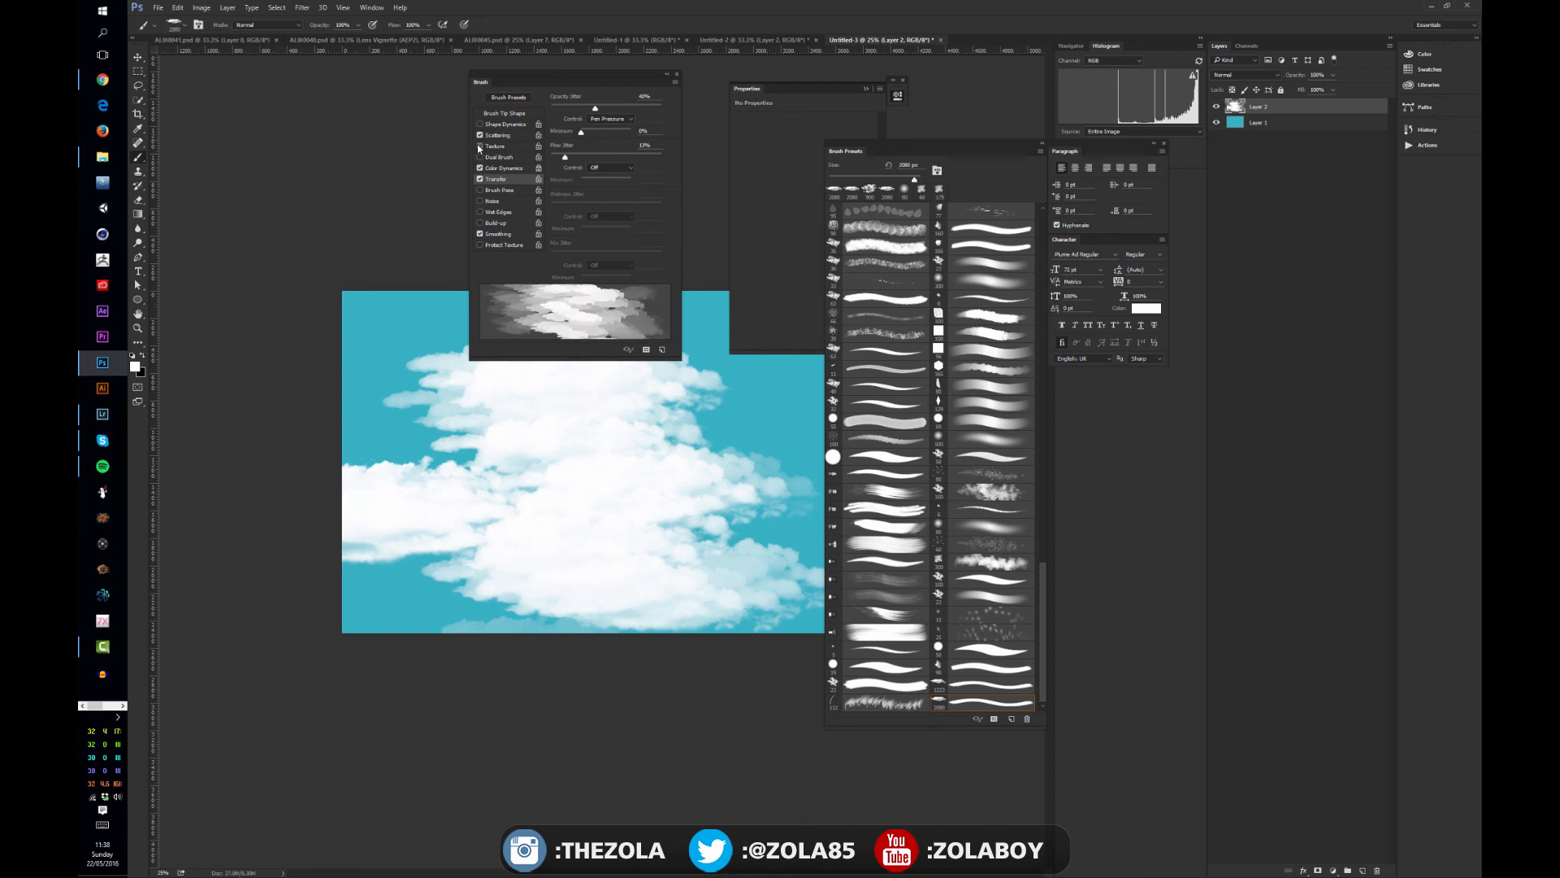
click(480, 136)
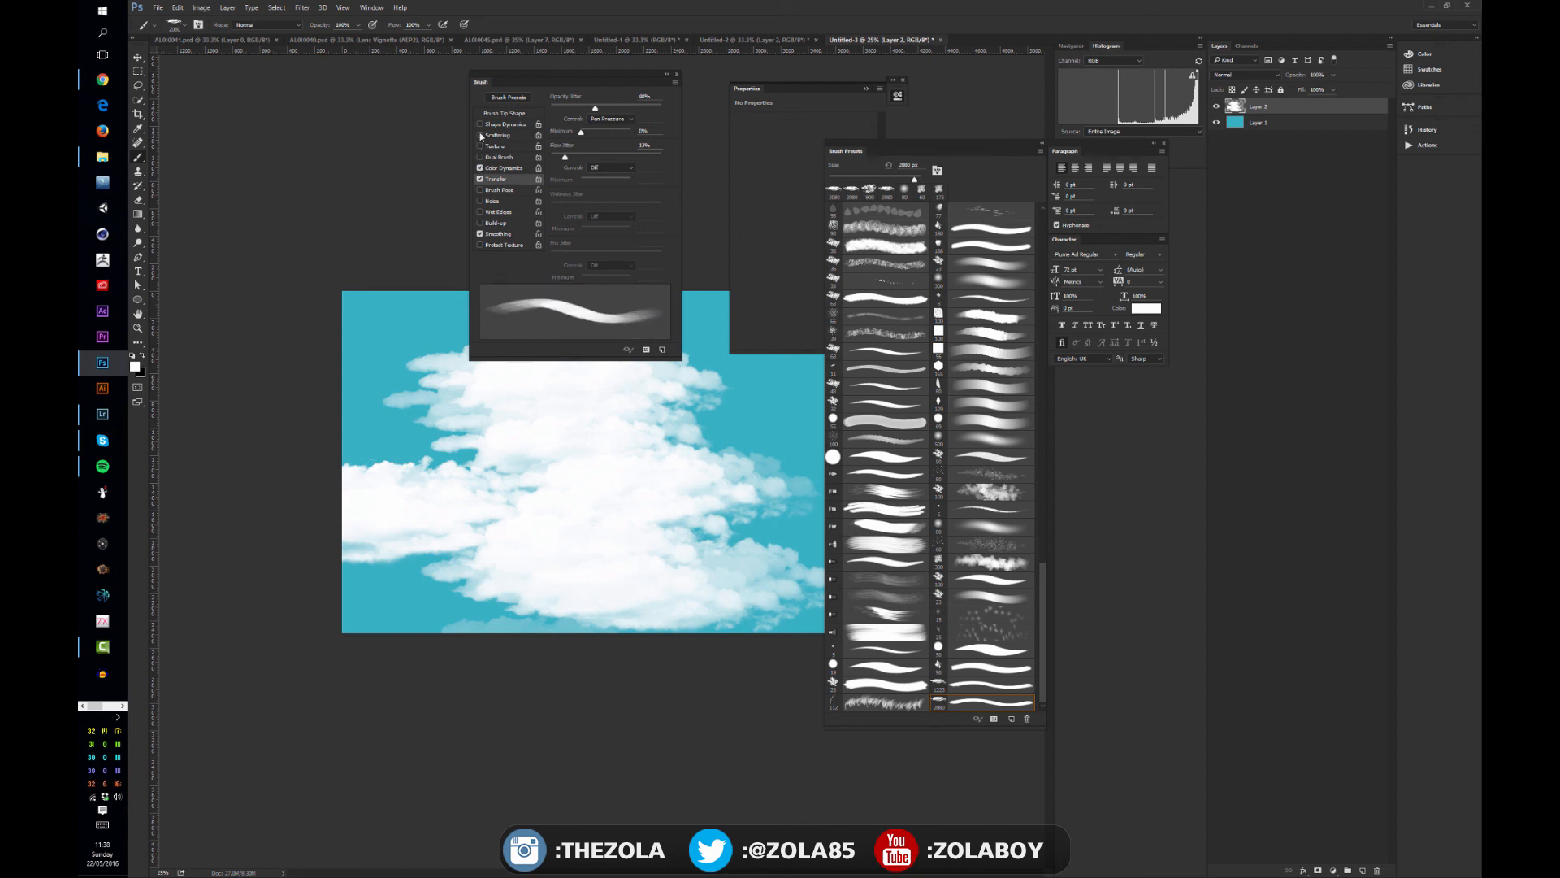
mouse_move(610, 81)
mouse_down()
mouse_move(350, 502)
mouse_move(1272, 215)
mouse_move(1480, 244)
mouse_up()
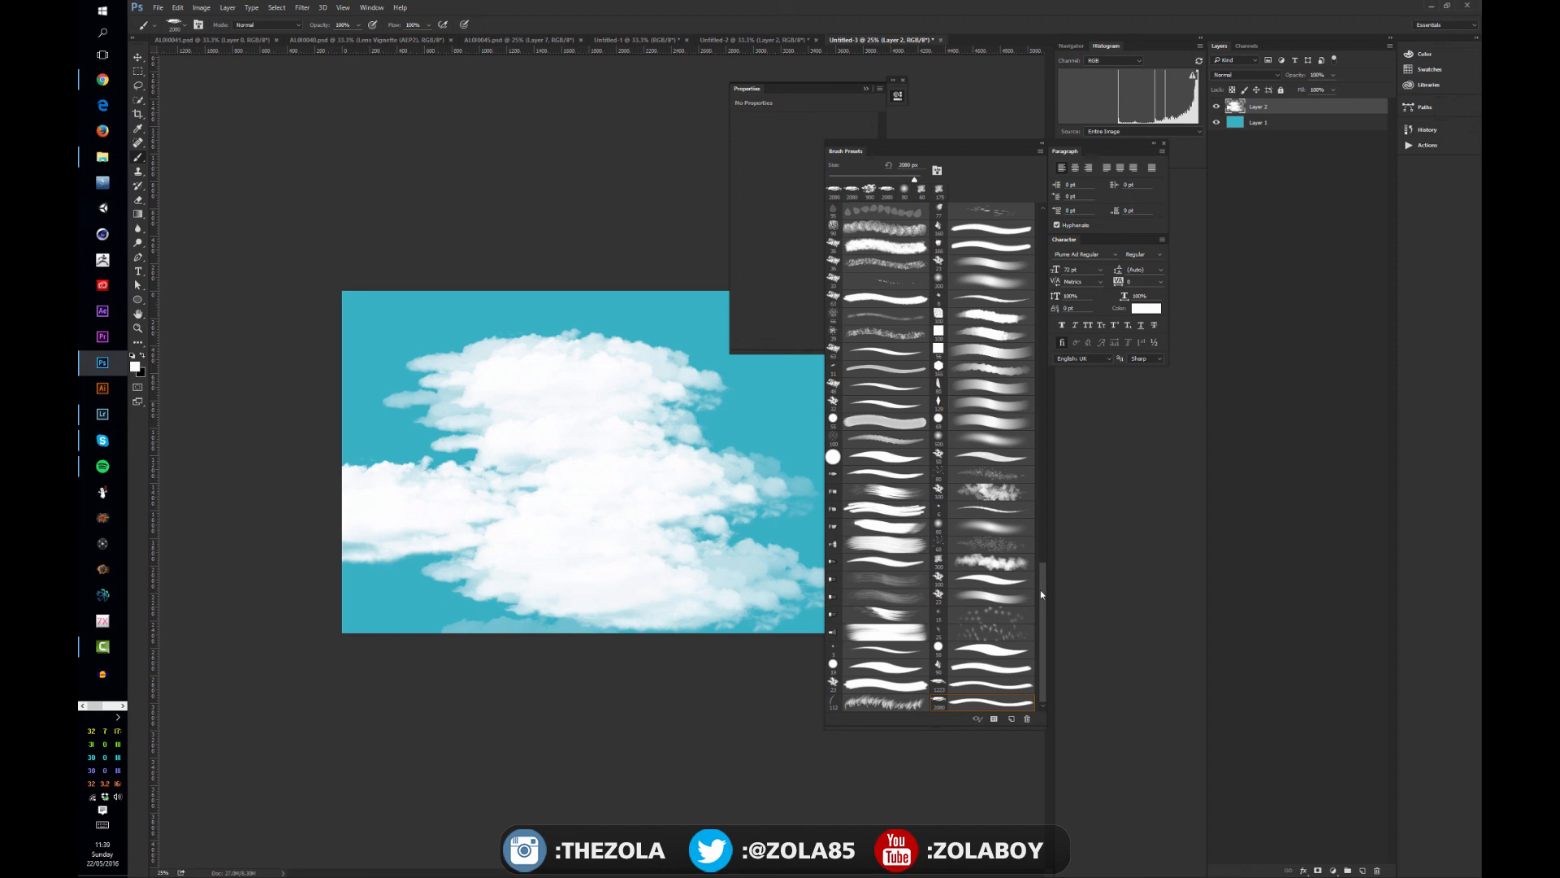
scroll(1043, 585, up, 2)
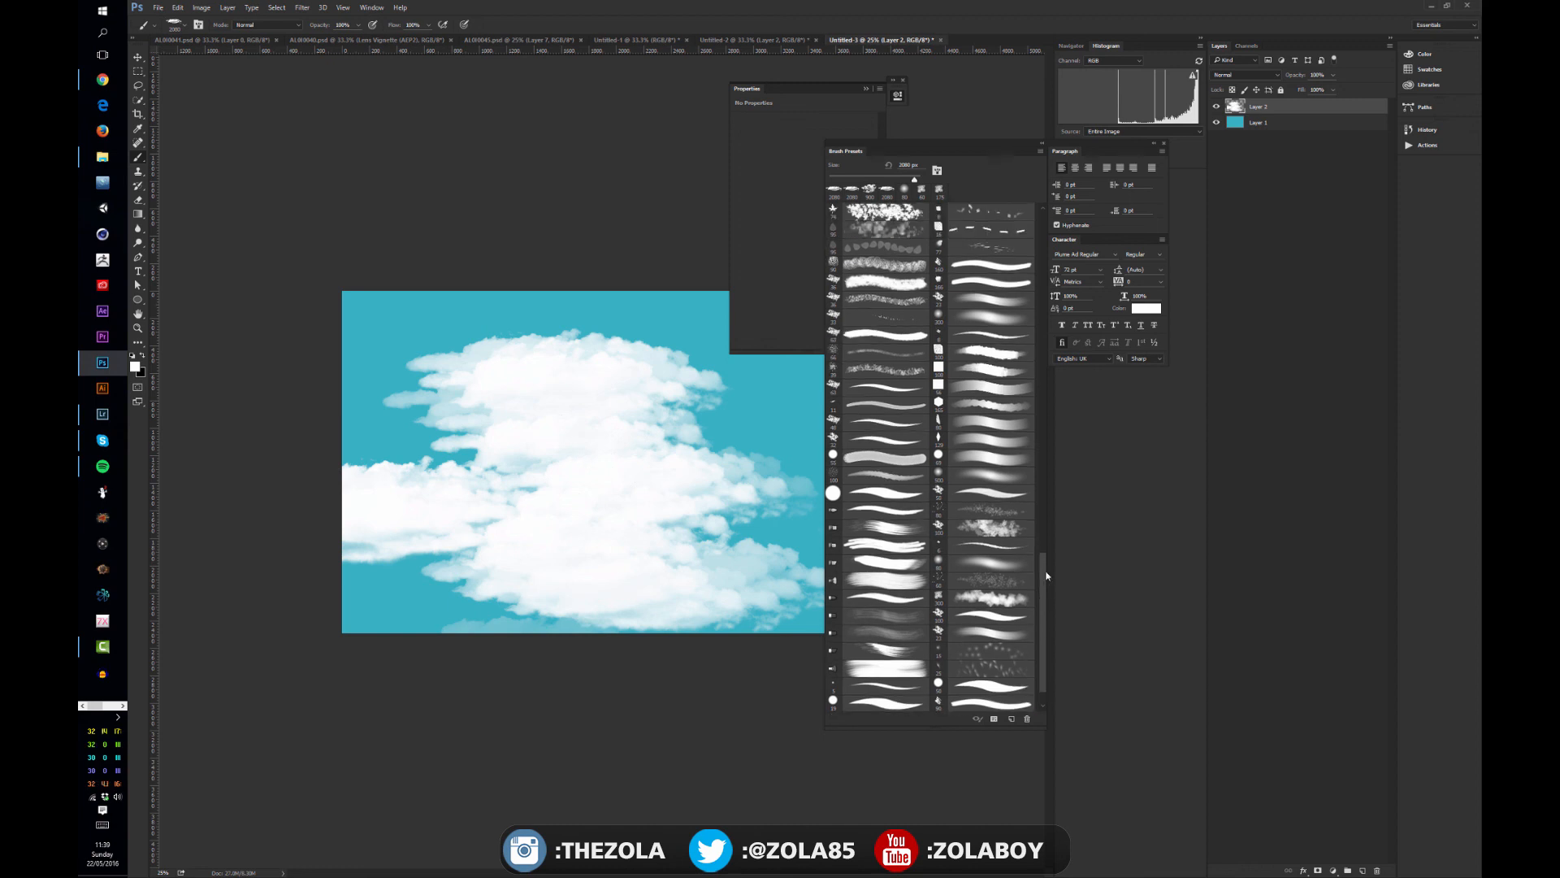
mouse_move(1480, 313)
mouse_down()
mouse_move(1080, 325)
mouse_move(590, 391)
mouse_move(657, 359)
mouse_move(1308, 218)
mouse_move(1475, 244)
mouse_up()
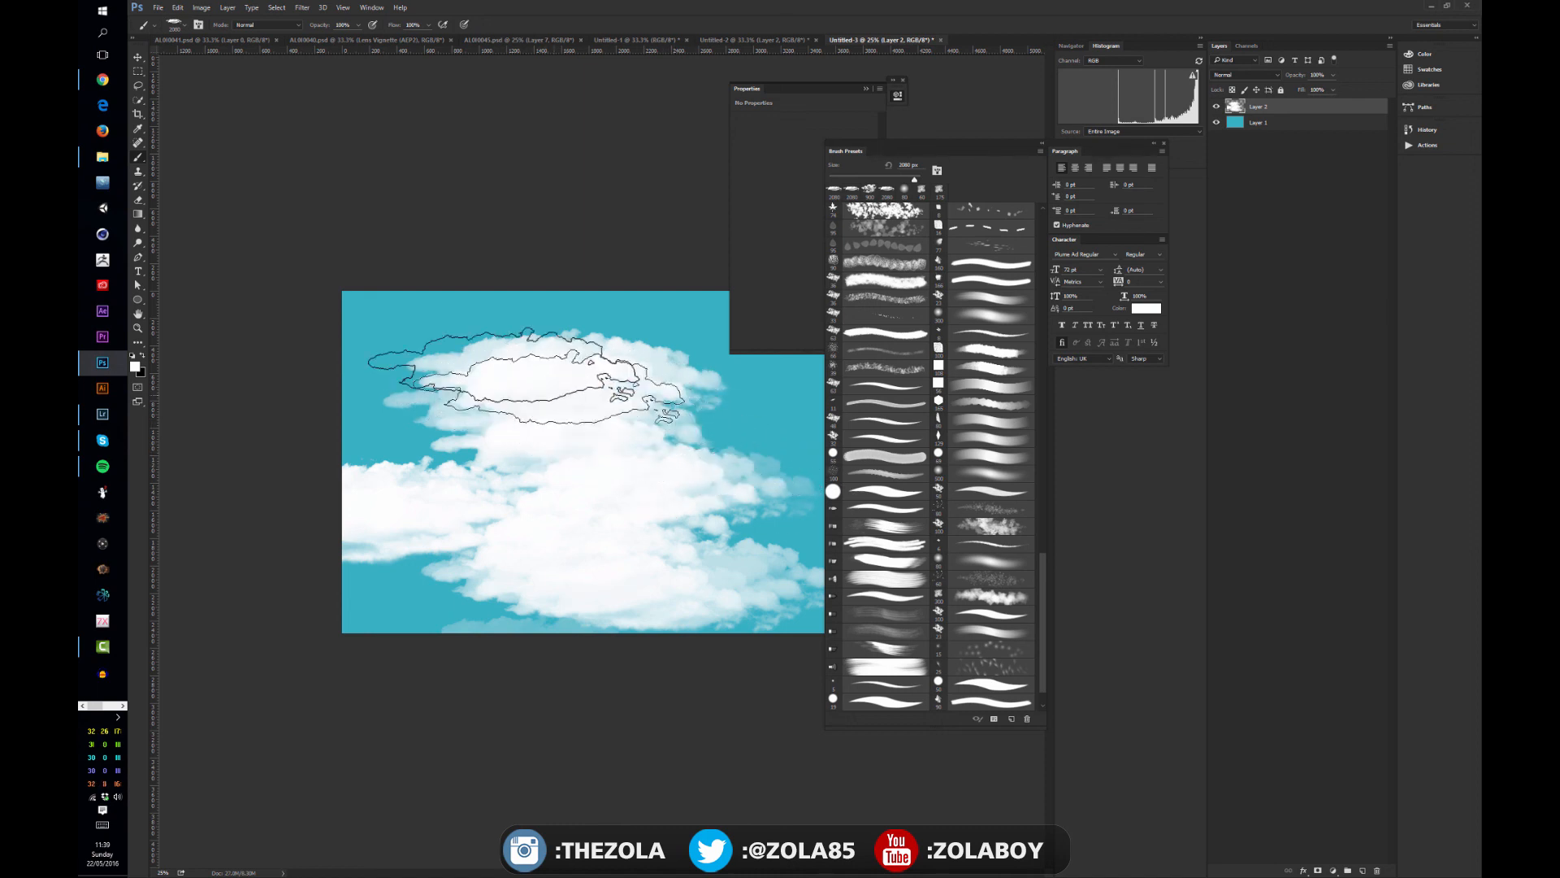
click(557, 406)
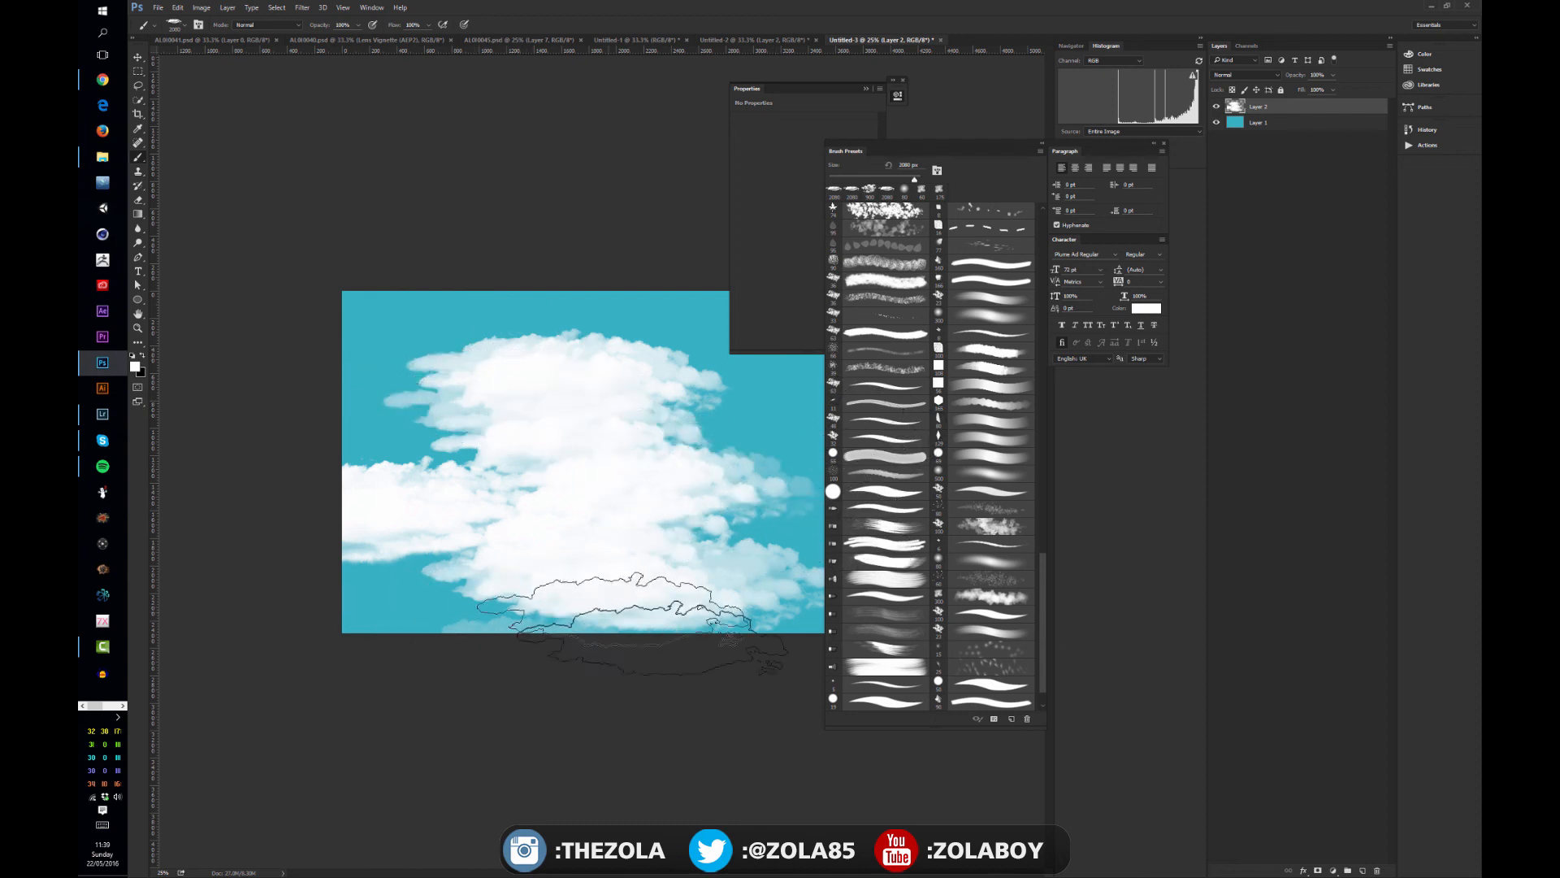